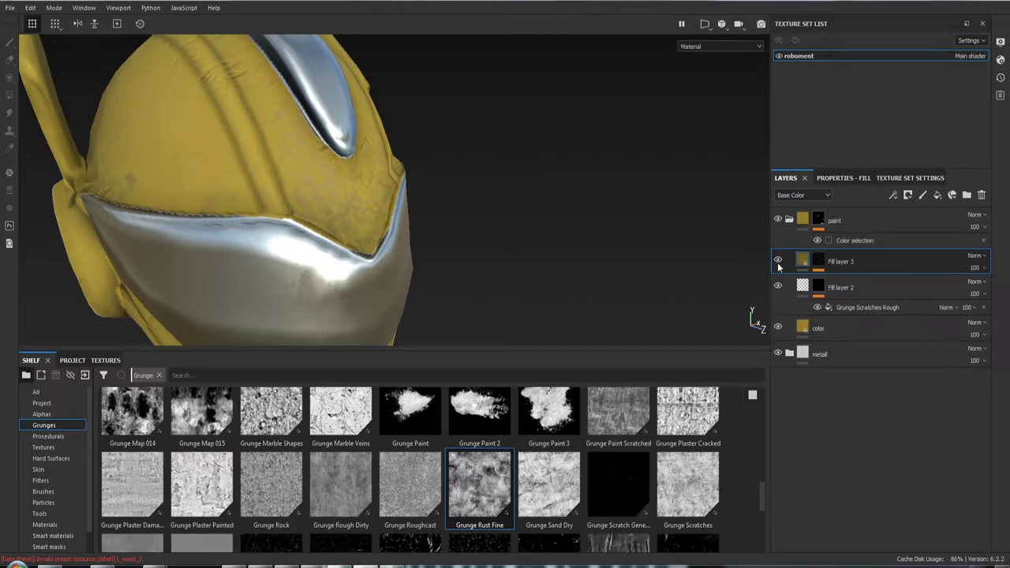
Mask Fill layer 3 with the Grunge Rust Fine texture and inspect the rust wear.
drag(479, 490, 821, 260)
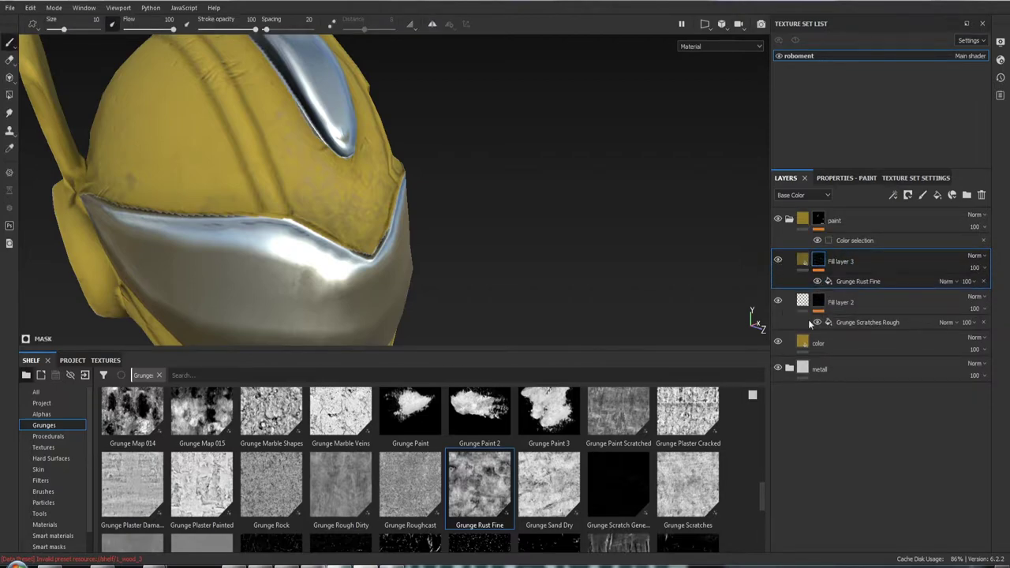
alt+drag(616, 237, 756, 239)
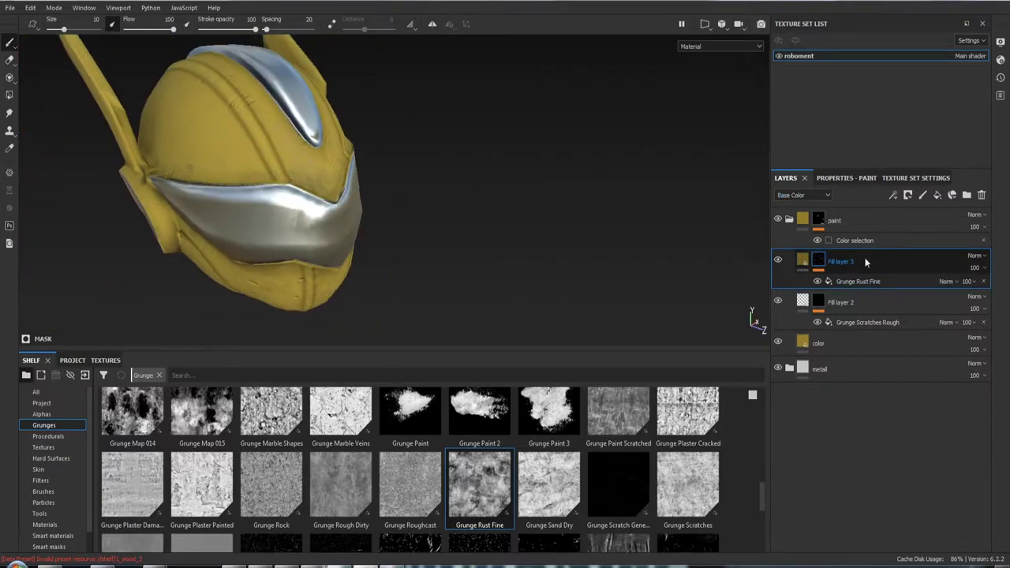
alt+drag(458, 202, 391, 100)
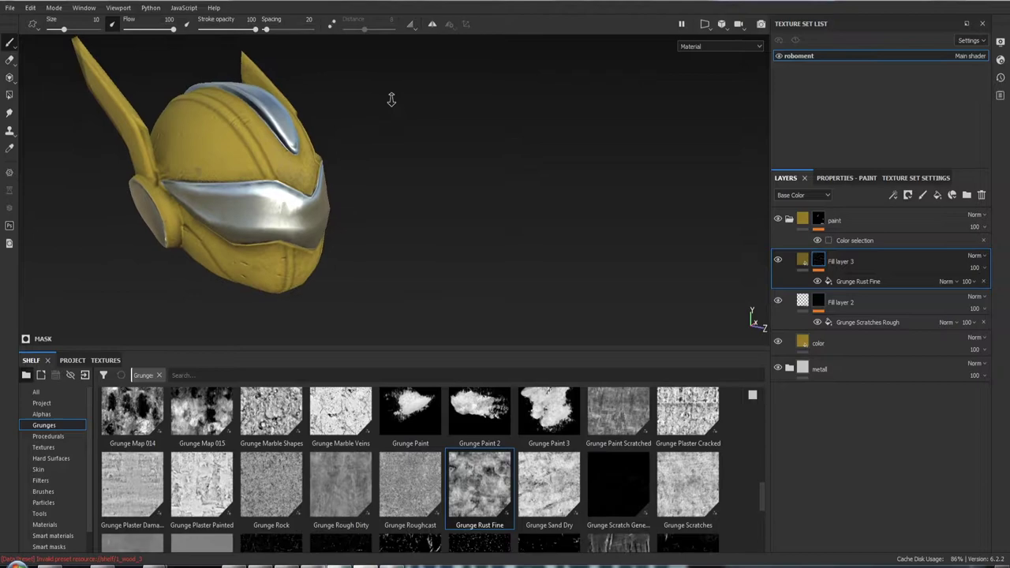
Save the project and view the helmet from a more frontal angle.
key(ctrl+s)
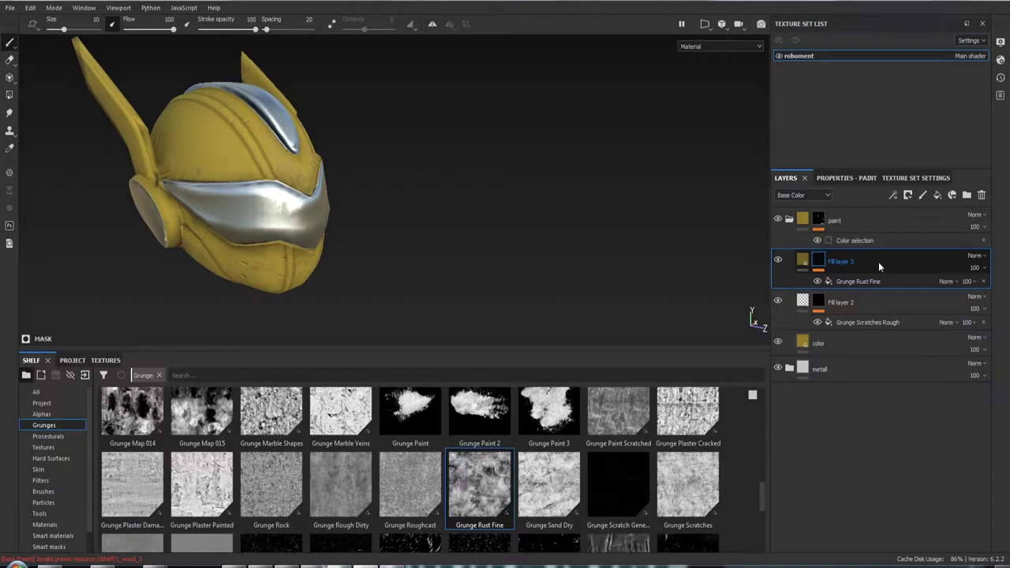
alt+drag(463, 205, 383, 214)
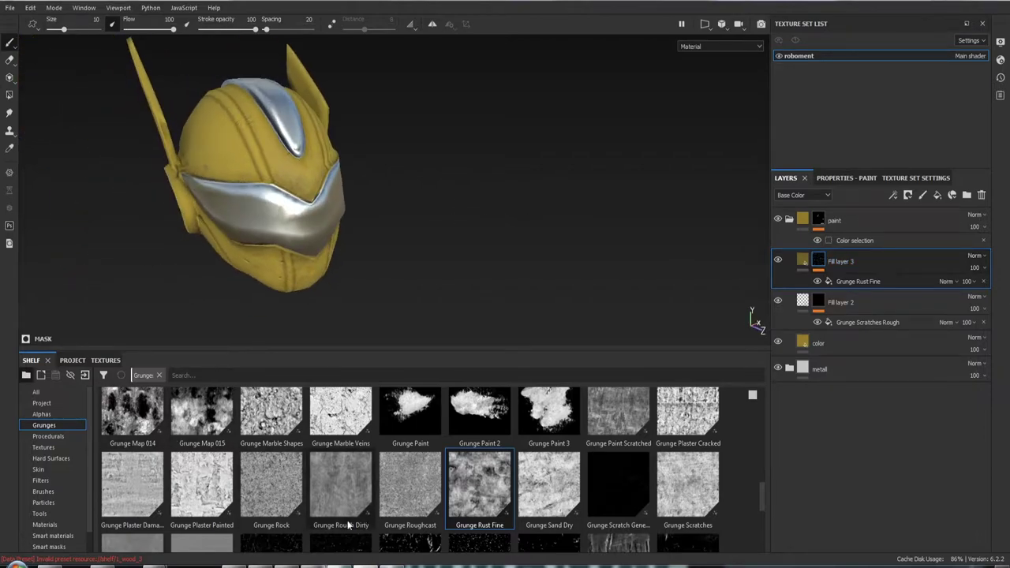
scroll(262, 546, down, 3)
scroll(260, 529, down, 3)
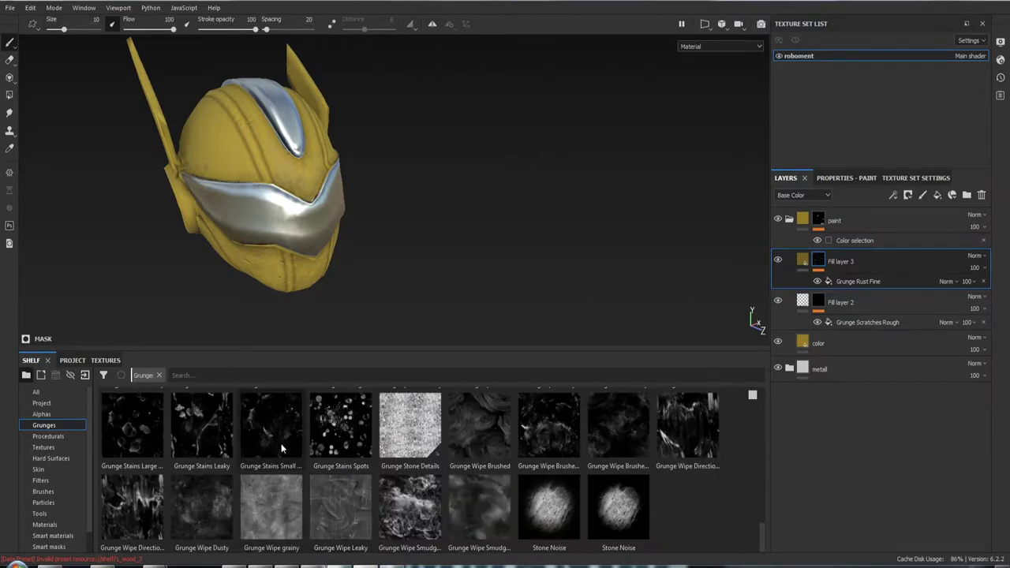
scroll(259, 517, up, 5)
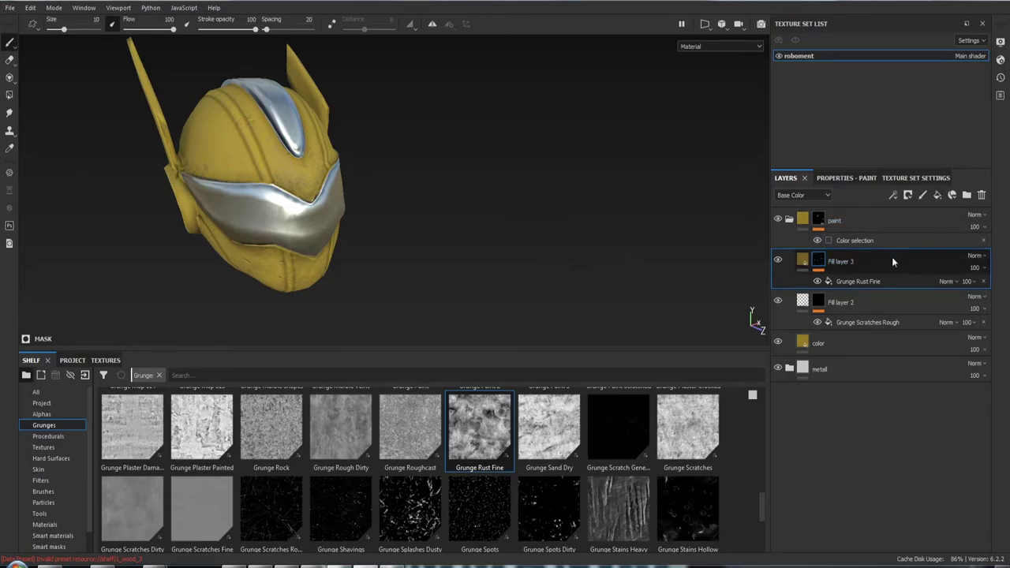
click(894, 302)
click(847, 259)
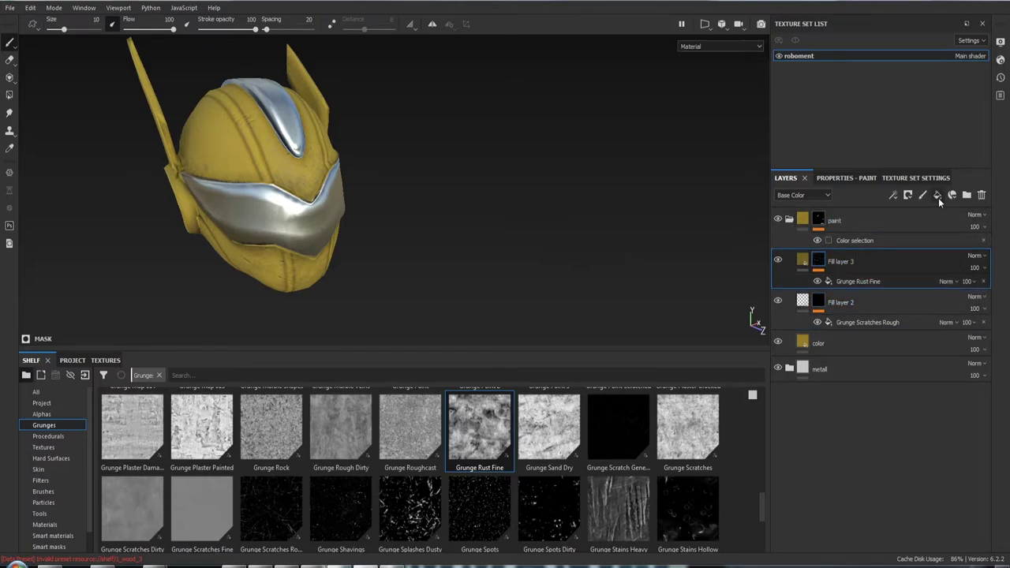
click(938, 195)
right_click(805, 262)
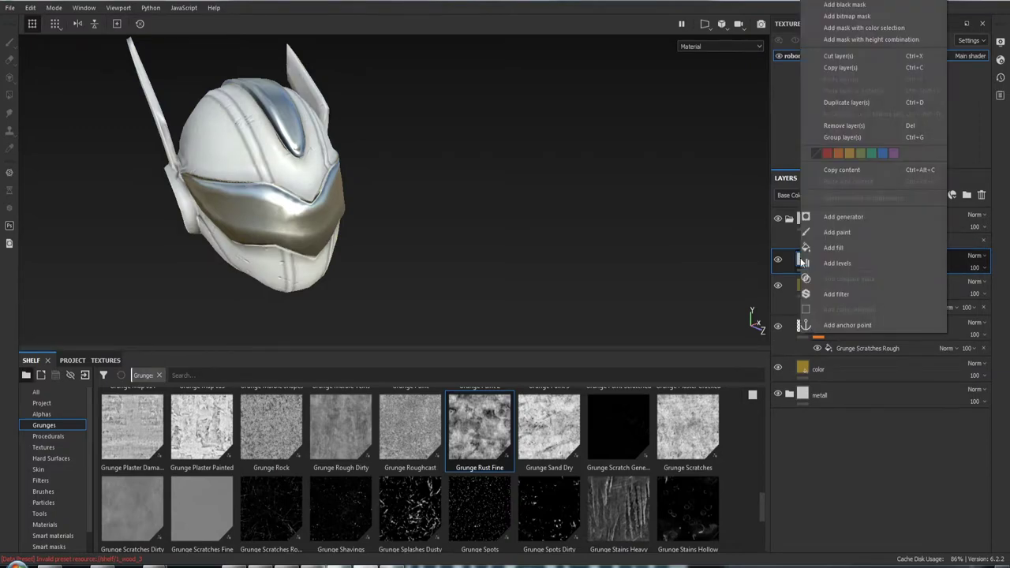
click(851, 16)
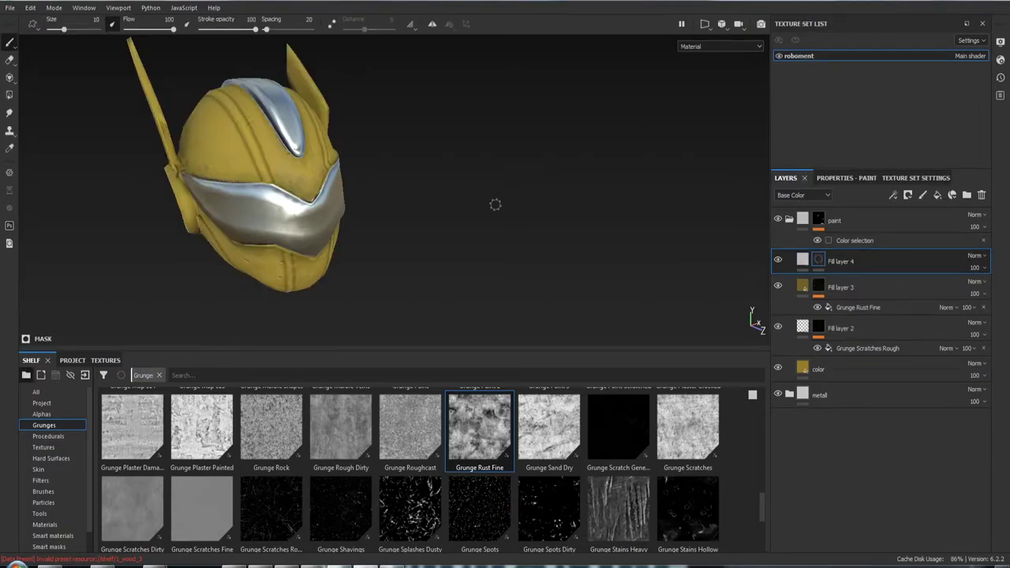
mouse_move(430, 210)
alt+mouse_down()
mouse_move(548, 199)
mouse_move(460, 204)
alt+mouse_up()
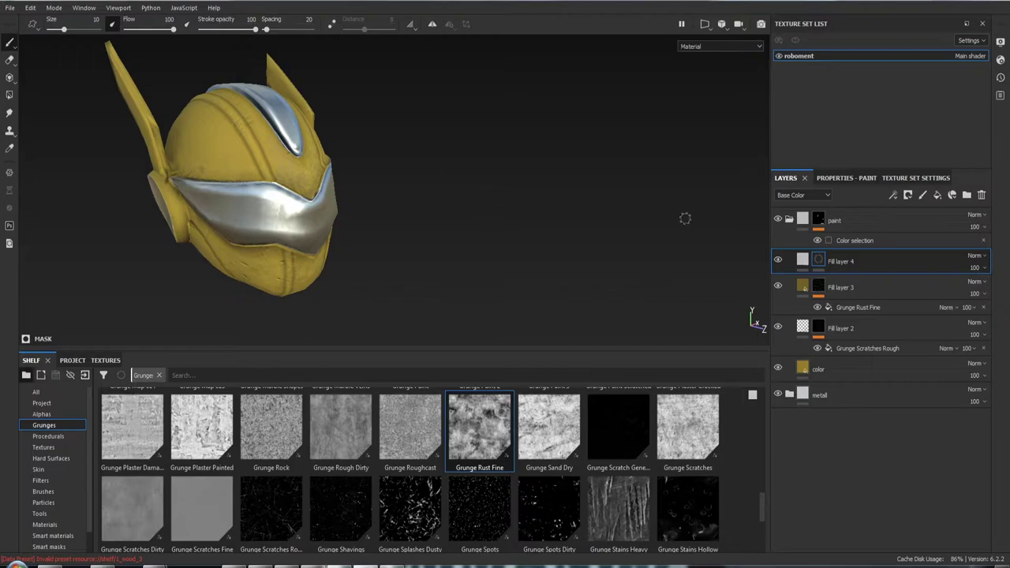
right_click(823, 262)
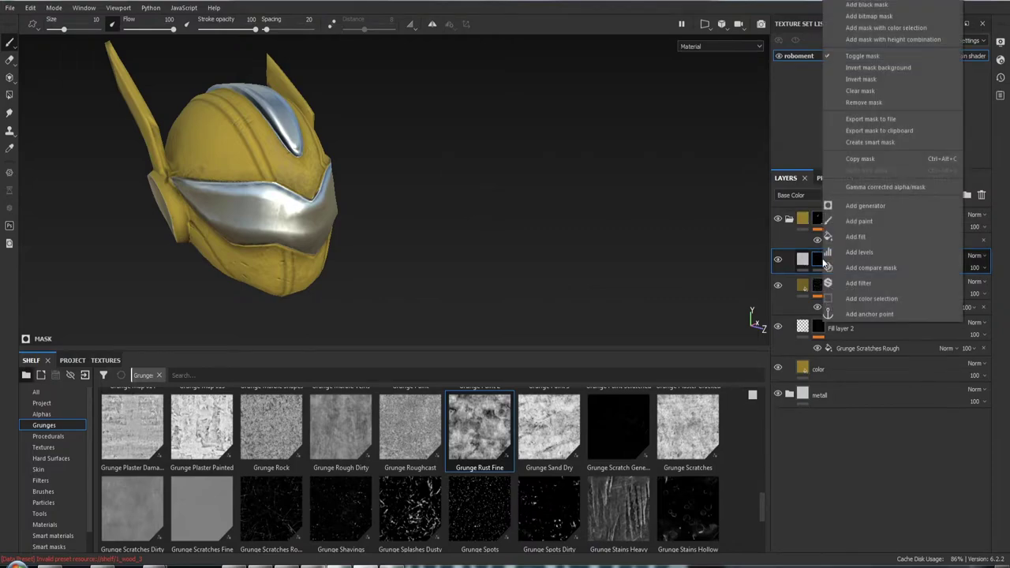
click(866, 236)
mouse_move(444, 203)
alt+mouse_down()
mouse_move(505, 185)
mouse_move(436, 198)
alt+mouse_up()
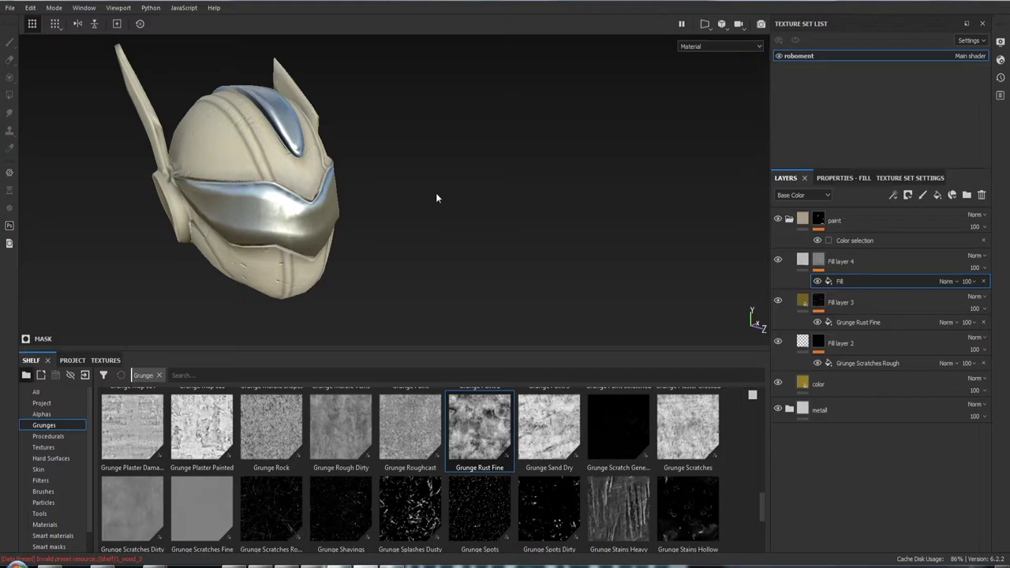
click(866, 265)
key(Delete)
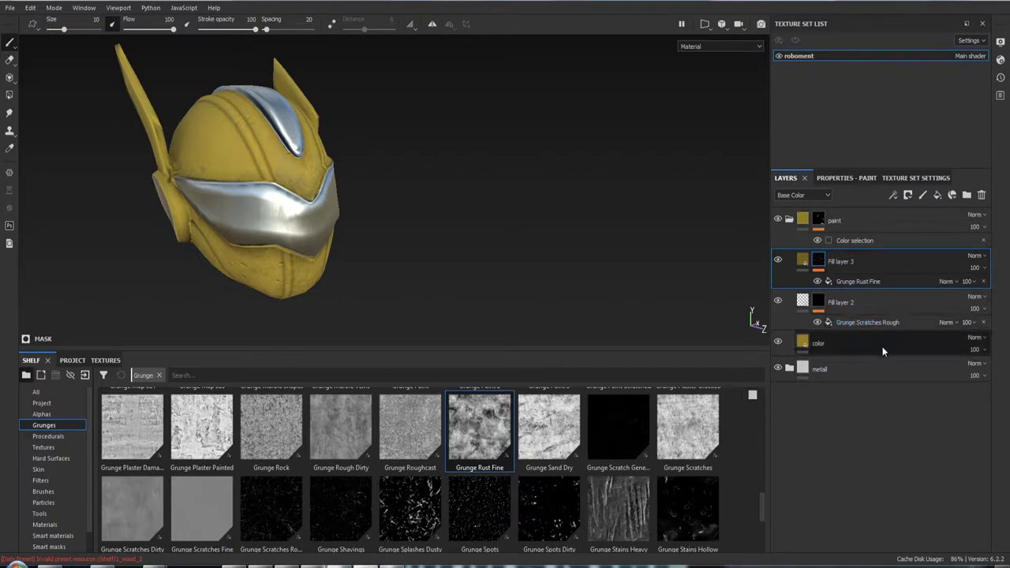
Paste a copy of the yellow color layer above Fill layer 3 and give it a black mask.
click(859, 348)
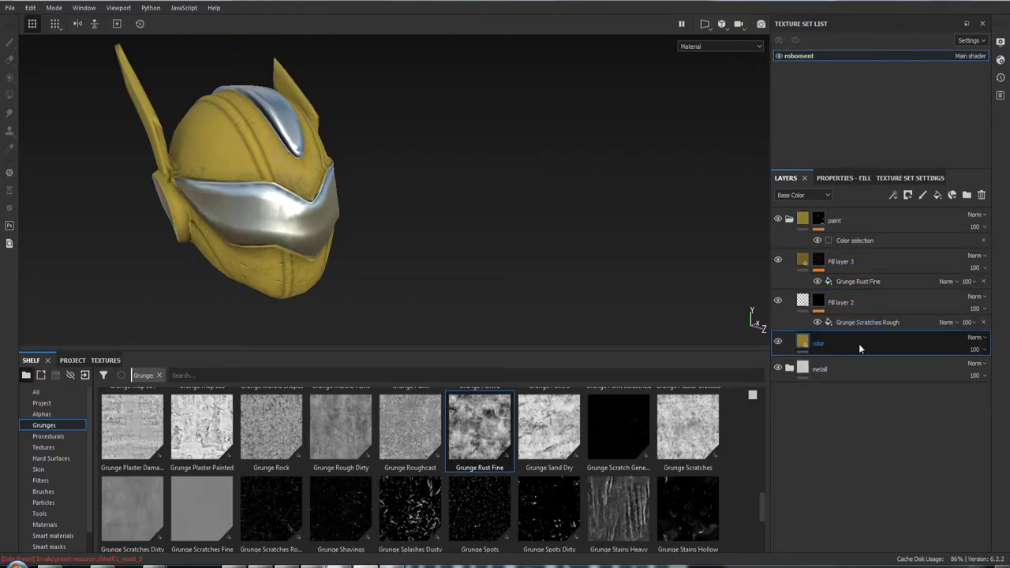
click(878, 266)
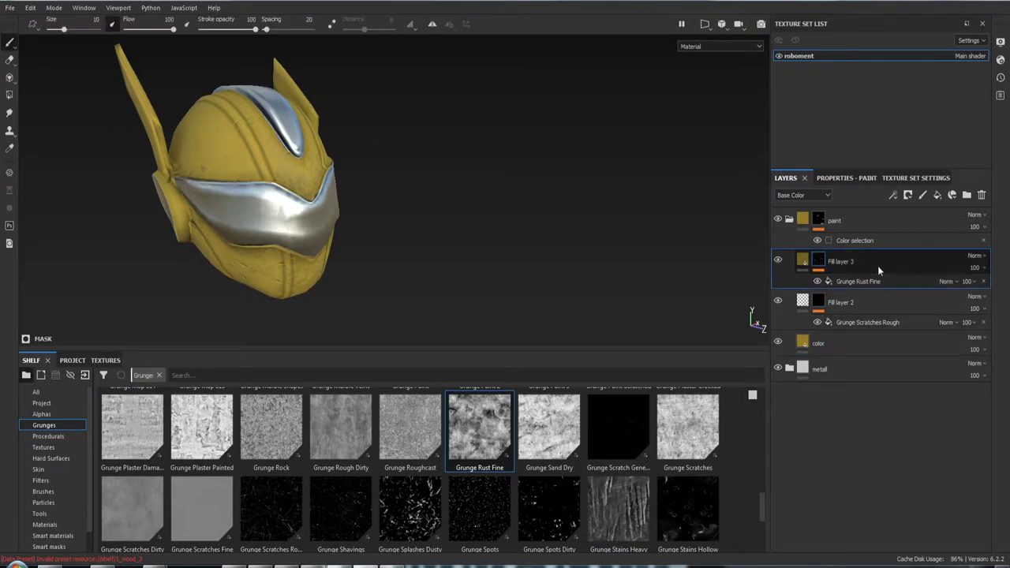
key(ctrl+v)
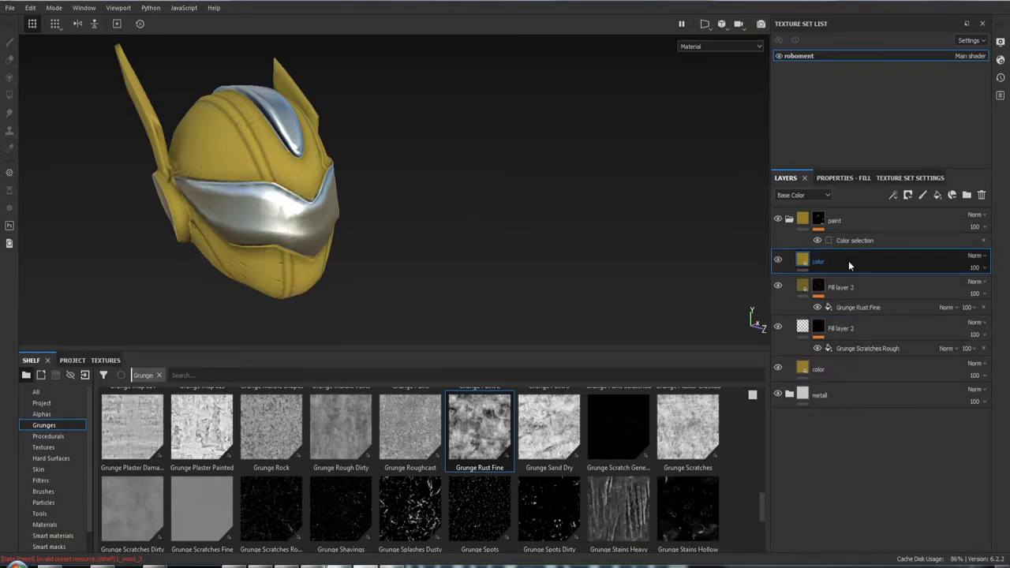
right_click(802, 263)
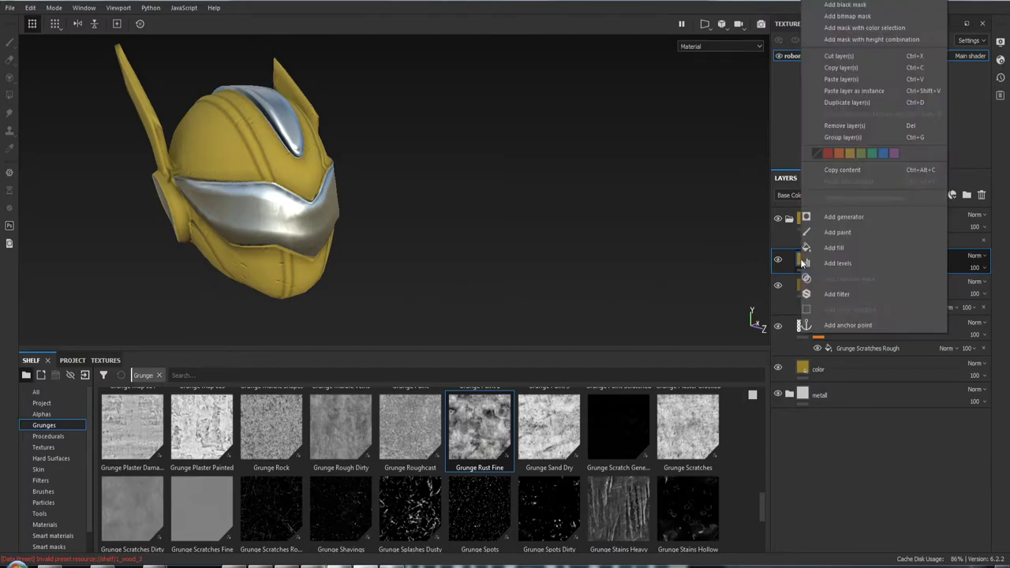
click(849, 28)
mouse_move(433, 187)
alt+mouse_down()
mouse_move(492, 187)
mouse_move(459, 187)
alt+mouse_up()
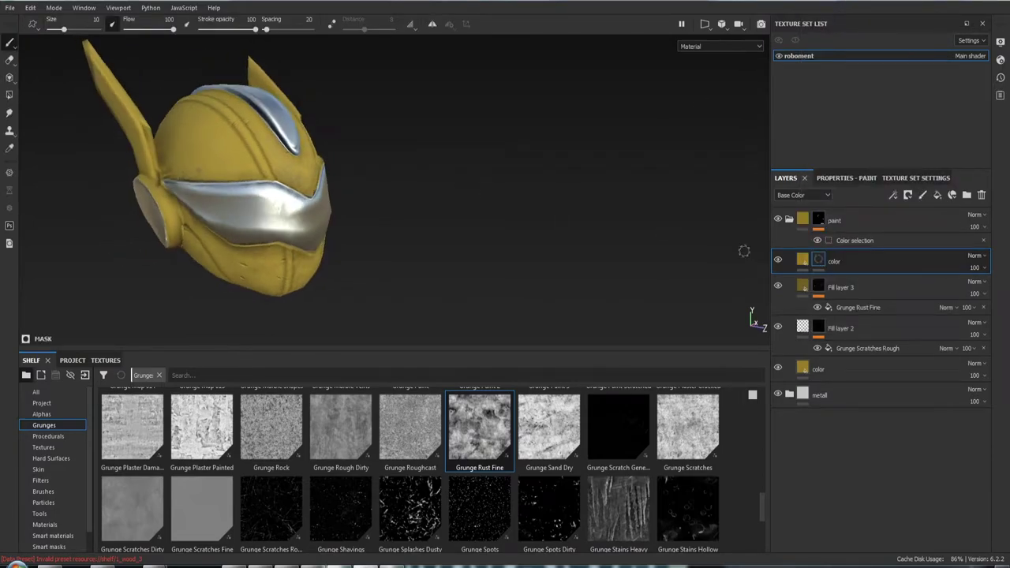
Add a Fill effect to the new color layer's black mask.
right_click(821, 262)
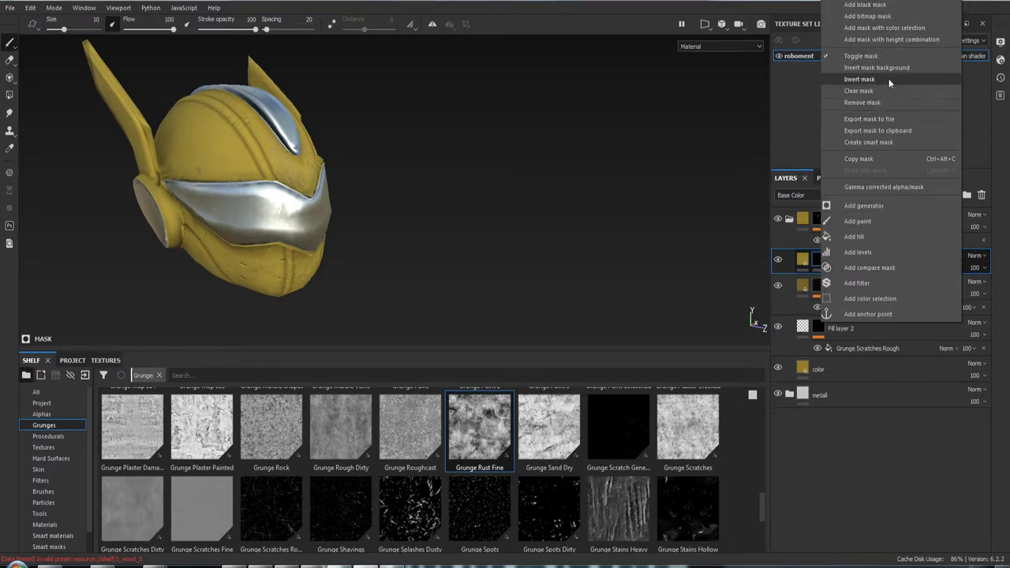
click(889, 236)
alt+drag(532, 187, 460, 187)
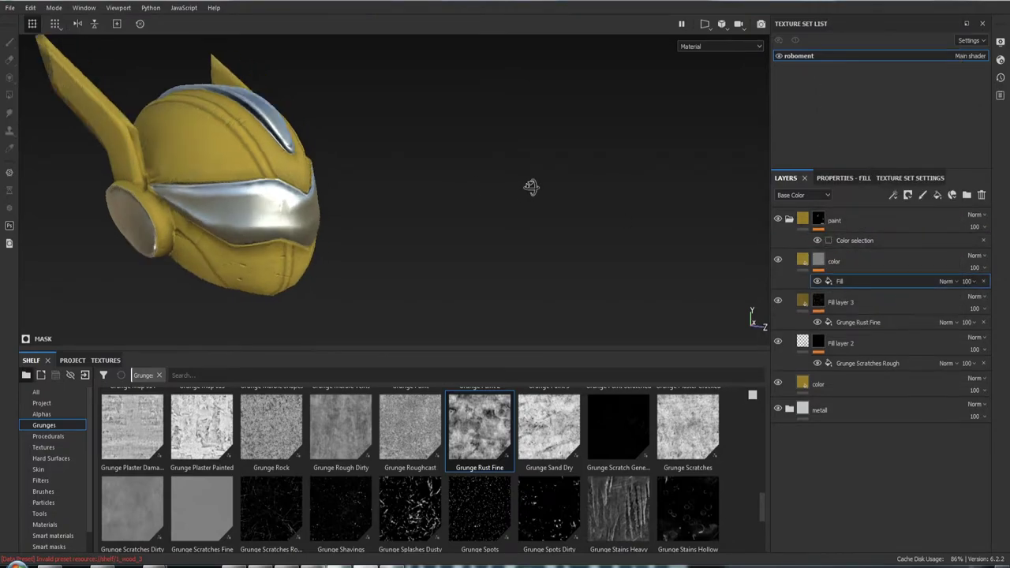
alt+right_drag(459, 187, 264, 198)
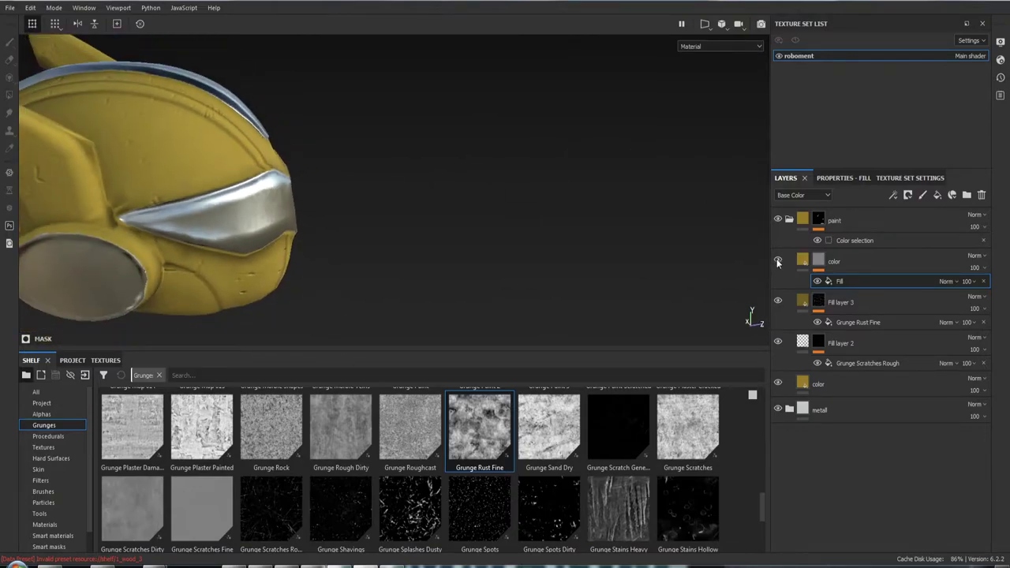
click(835, 180)
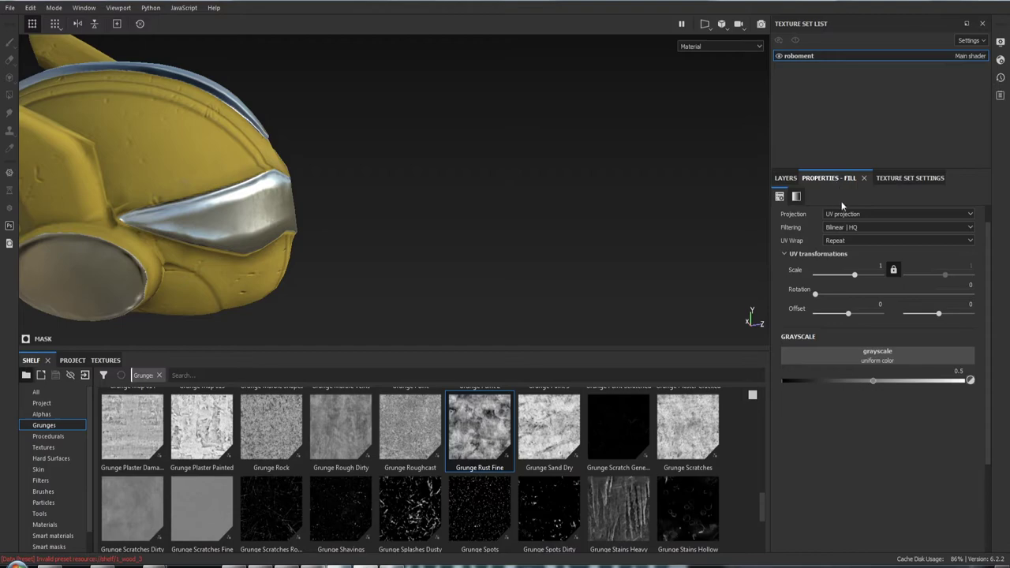
click(786, 177)
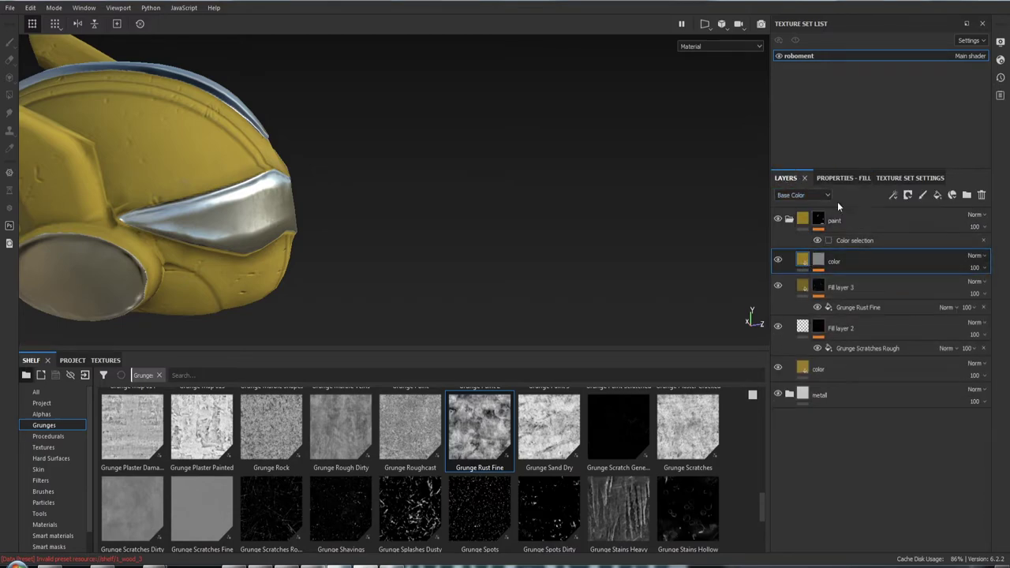
click(840, 180)
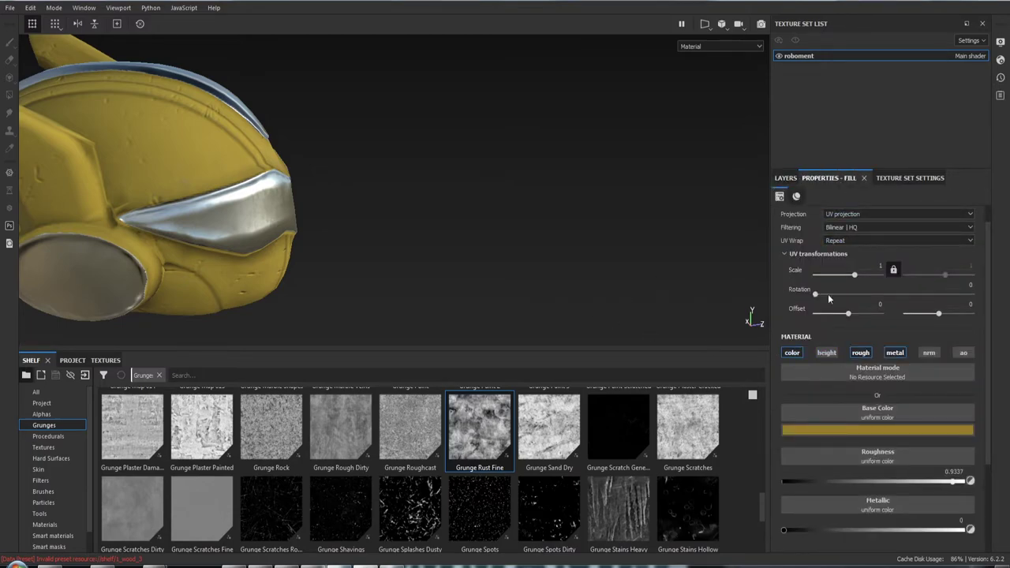
click(895, 353)
click(862, 353)
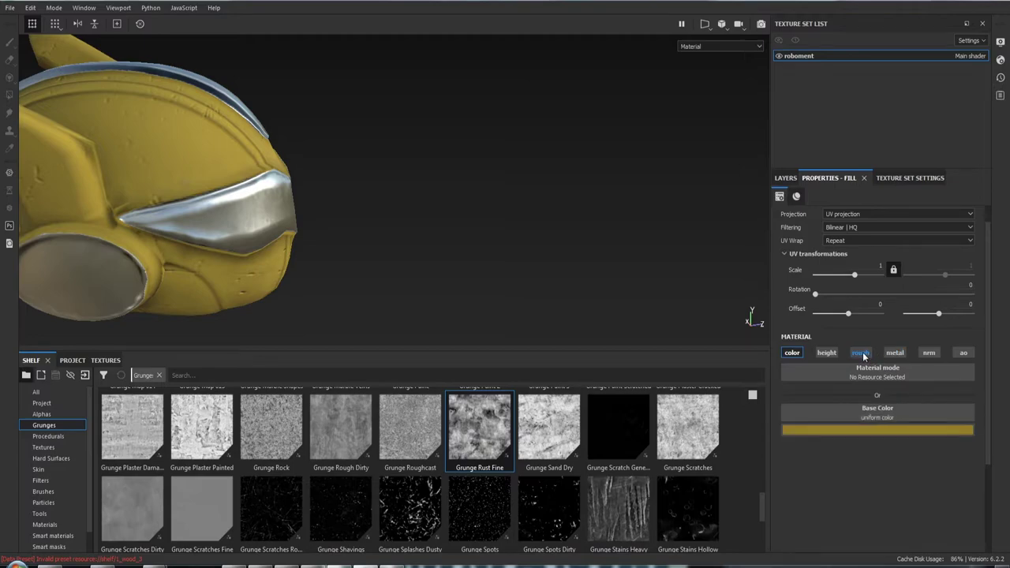
click(862, 354)
click(895, 353)
mouse_move(528, 192)
alt+mouse_down()
mouse_move(334, 169)
mouse_move(426, 169)
mouse_move(393, 213)
mouse_move(355, 207)
alt+mouse_up()
click(786, 177)
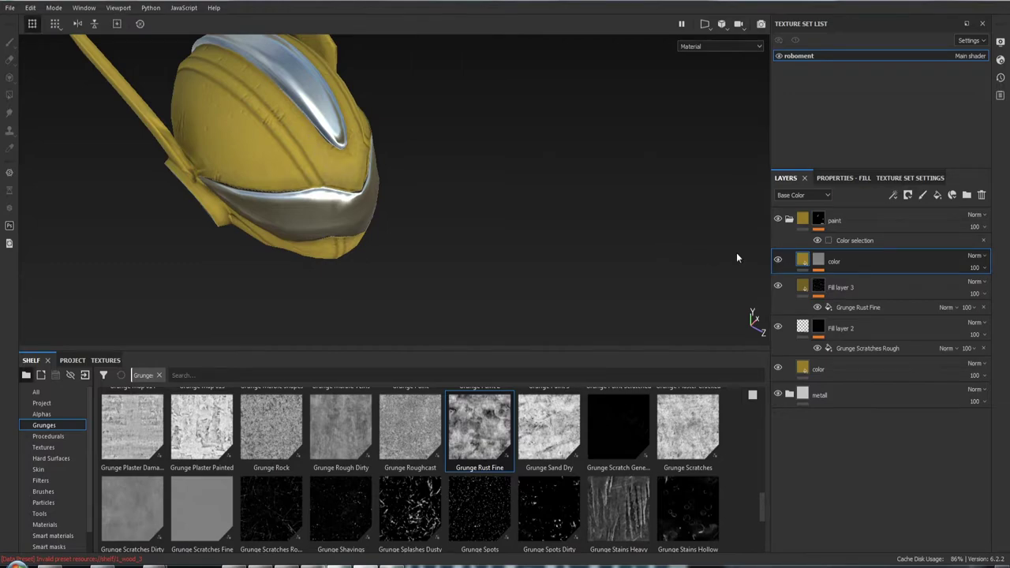
mouse_move(735, 255)
alt+mouse_down()
mouse_move(585, 188)
mouse_move(606, 209)
alt+mouse_up()
Try Overlay blending on the copied color layer, then set it to Normal.
click(984, 257)
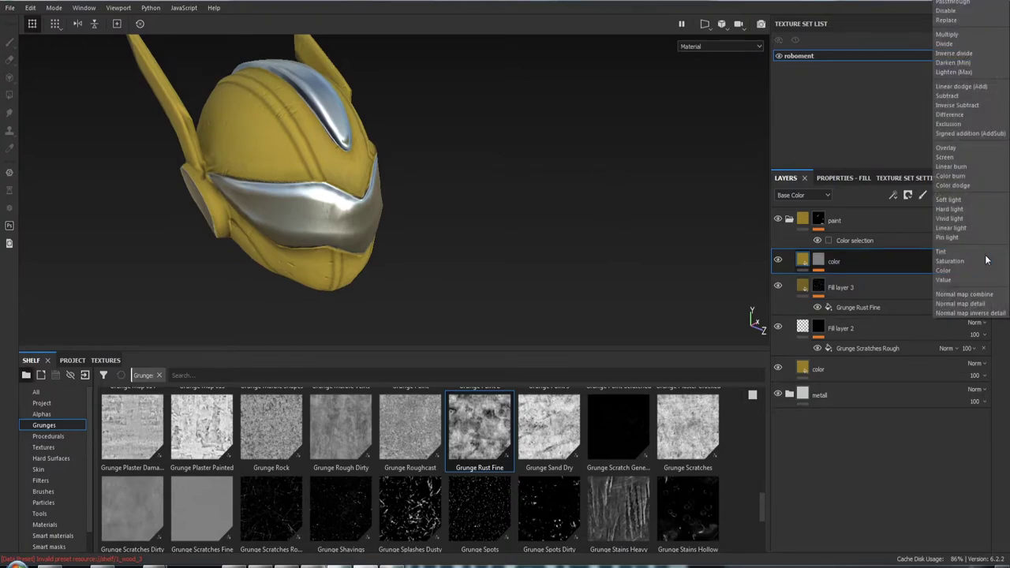
click(970, 150)
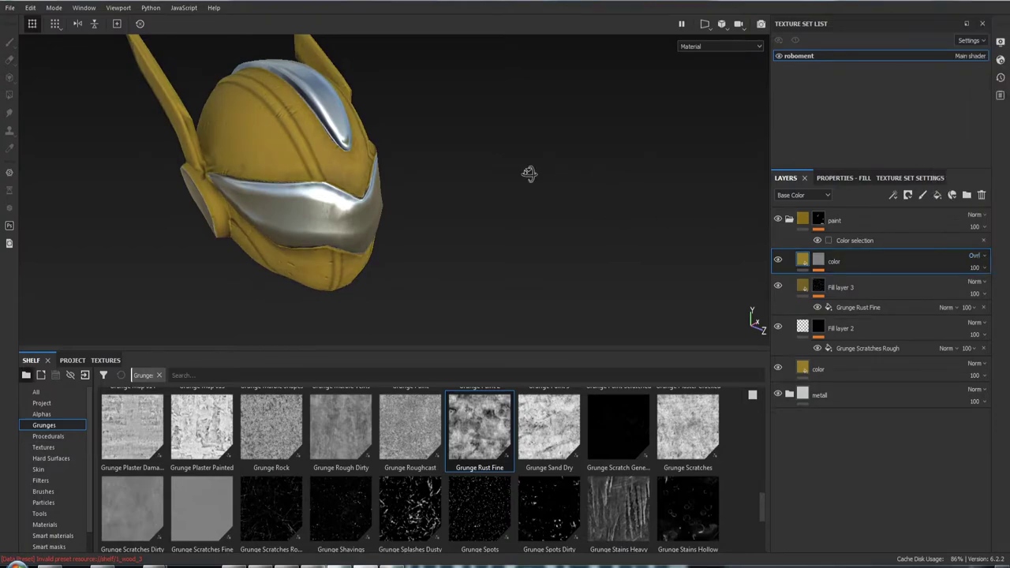
mouse_move(530, 173)
alt+mouse_down()
mouse_move(396, 163)
mouse_move(589, 158)
mouse_move(544, 178)
alt+mouse_up()
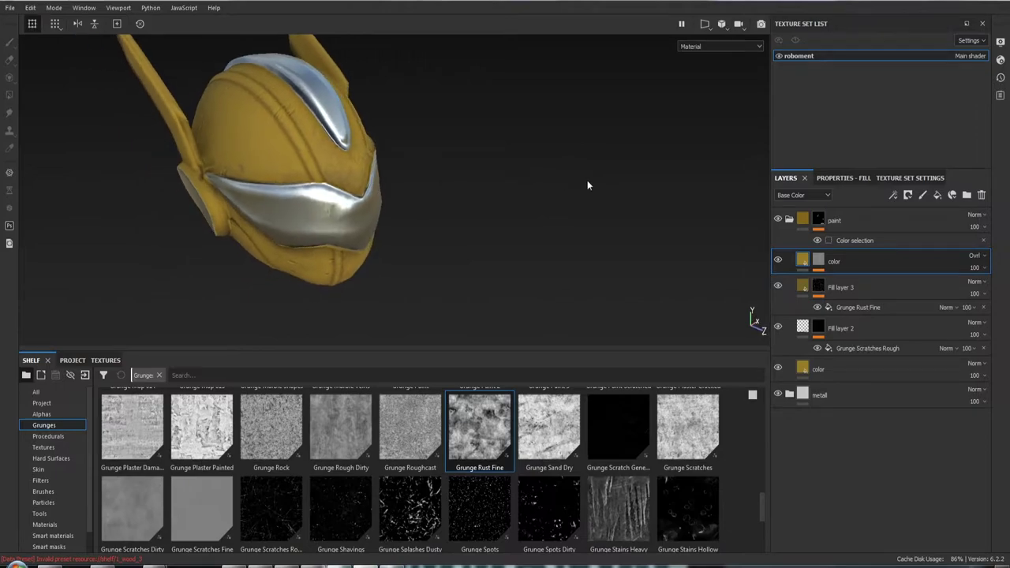
click(976, 257)
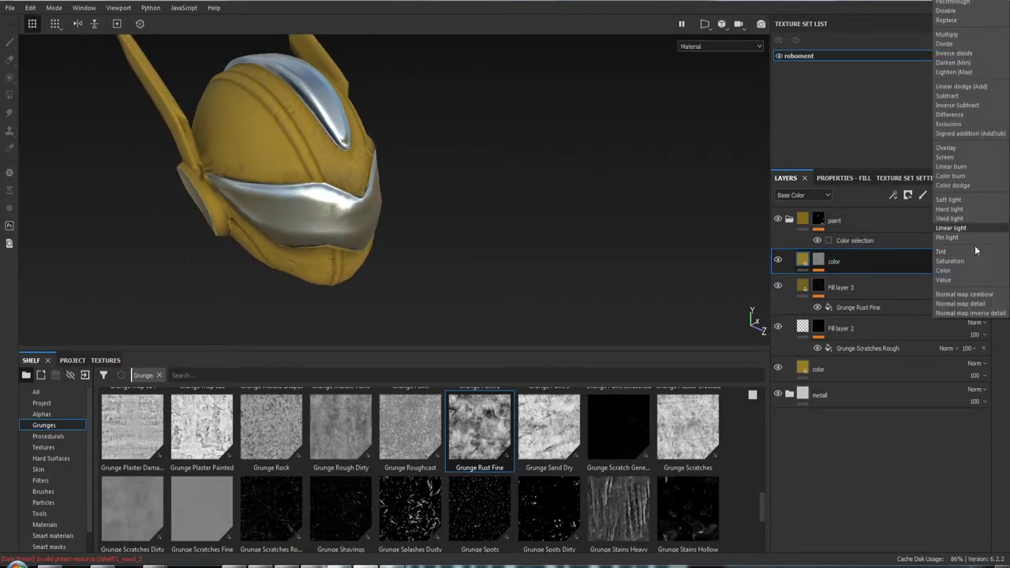
click(959, 6)
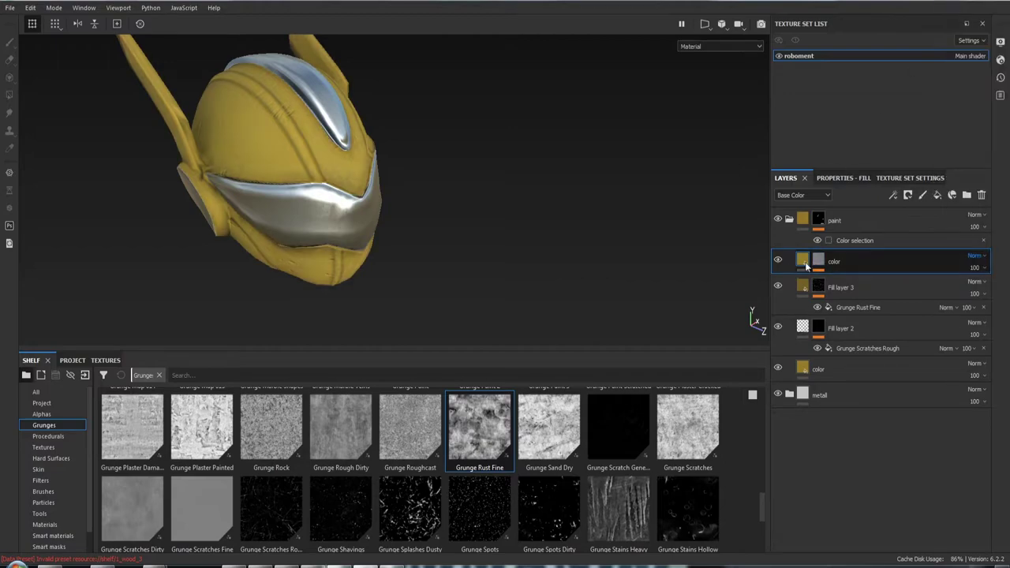
Turn off the colour channel in the copied color fill's properties.
click(850, 180)
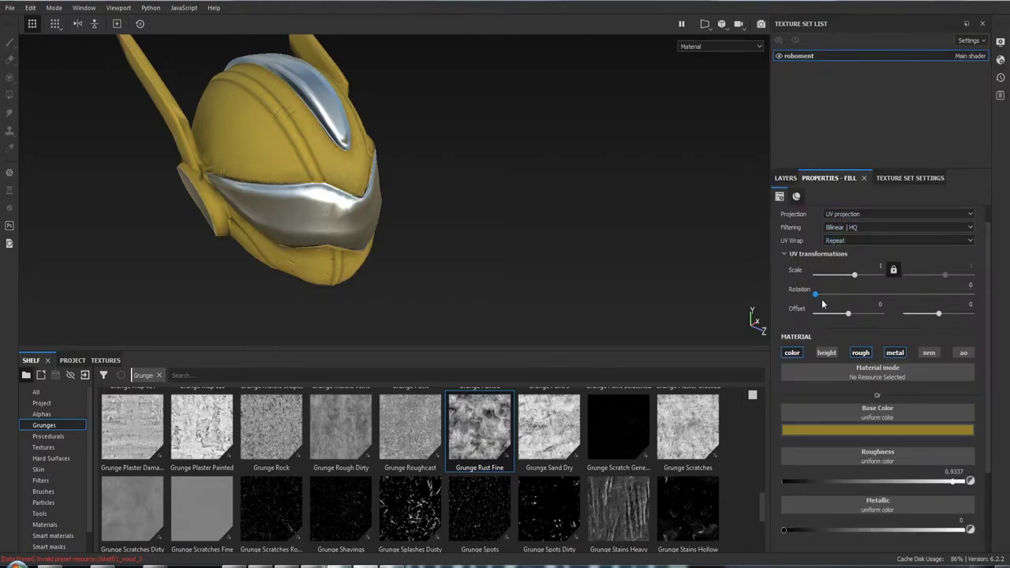
click(792, 353)
mouse_move(553, 198)
alt+mouse_down()
mouse_move(528, 191)
mouse_move(497, 204)
alt+mouse_up()
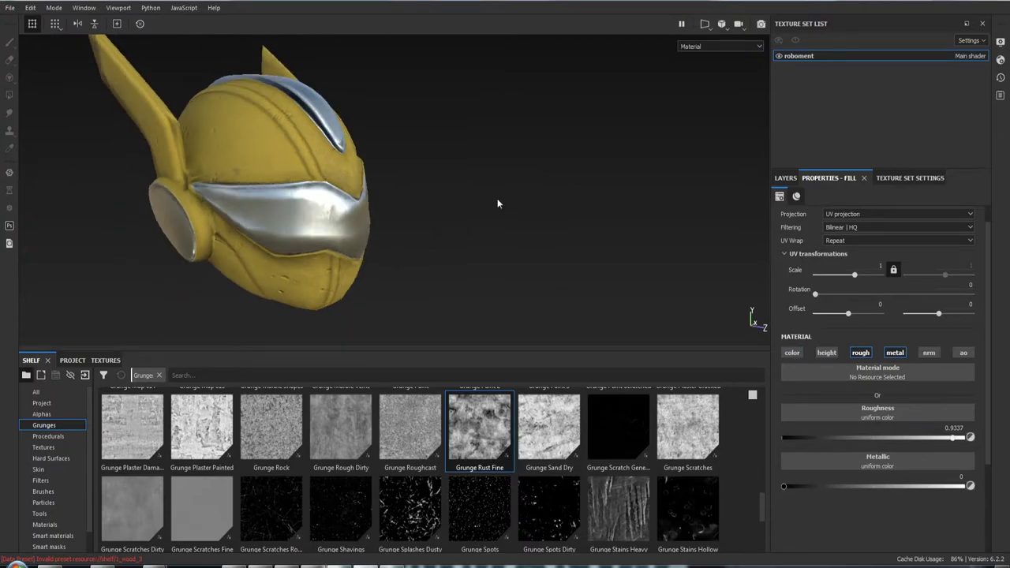
click(780, 177)
Give the color layer a mask with a Fill effect and an empty generator.
click(845, 309)
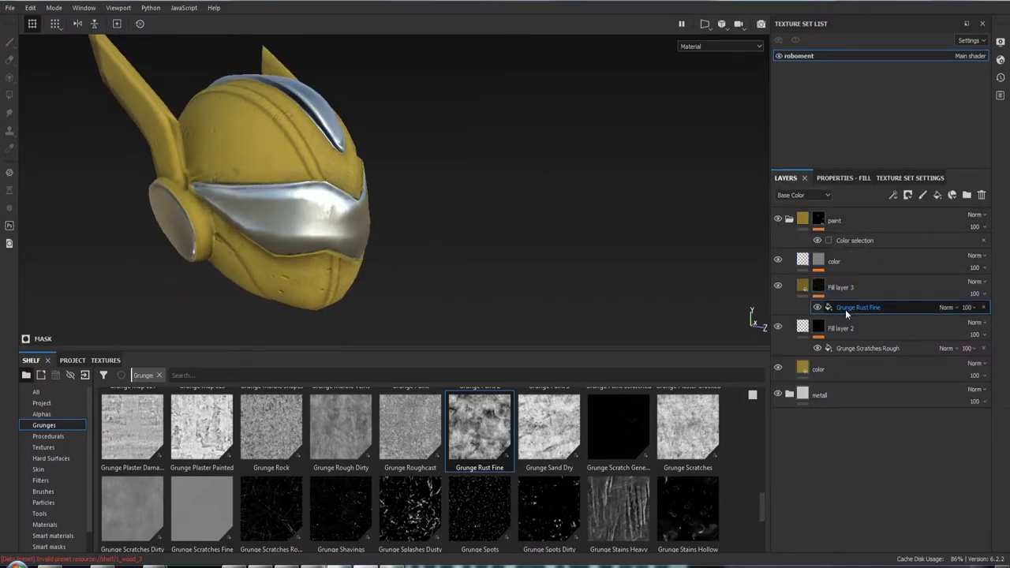
click(835, 263)
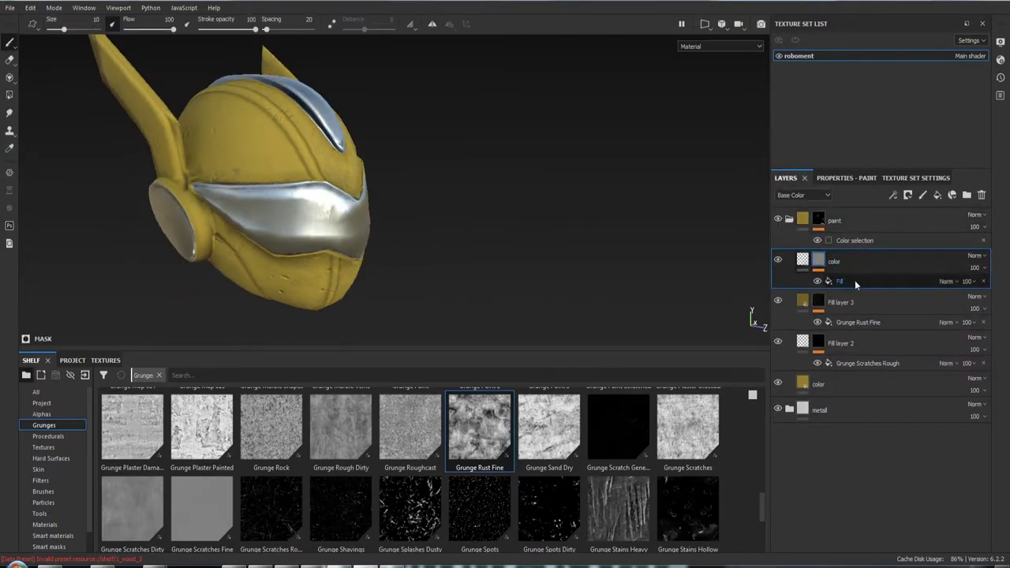
click(856, 282)
right_click(856, 285)
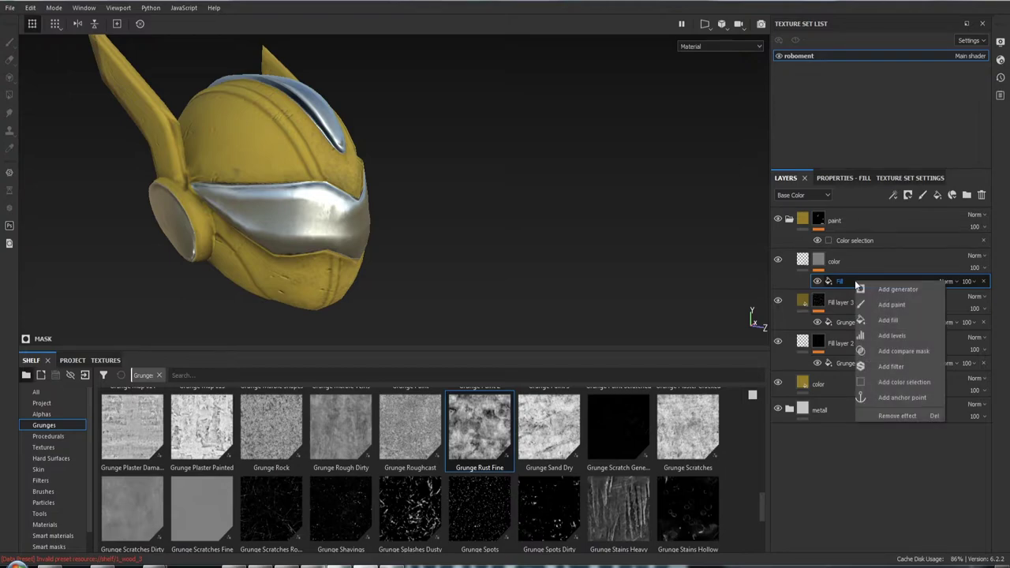
click(888, 290)
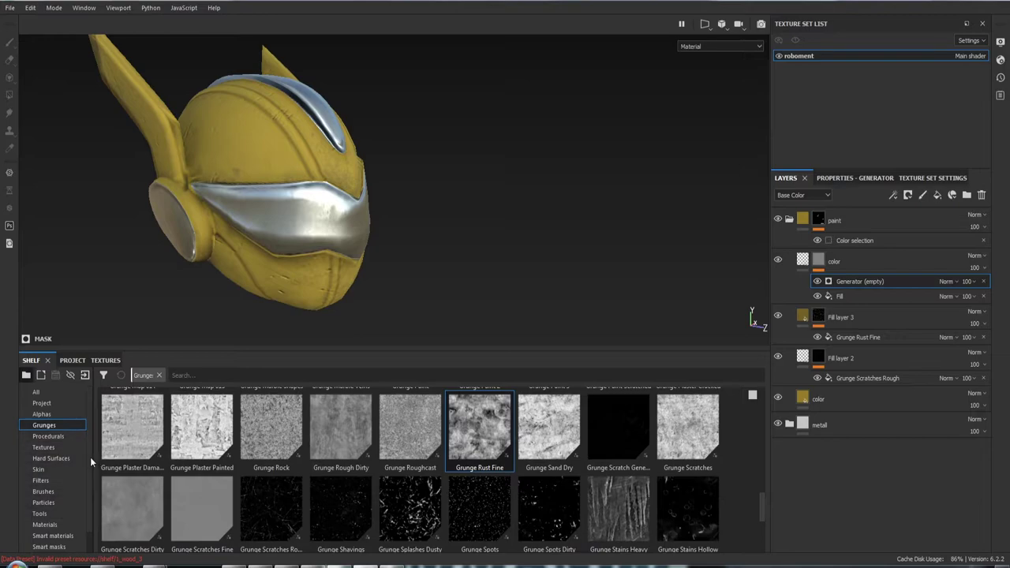
Apply the Edges Strong Scratched smart mask to the color layer.
scroll(90, 480, down, 1)
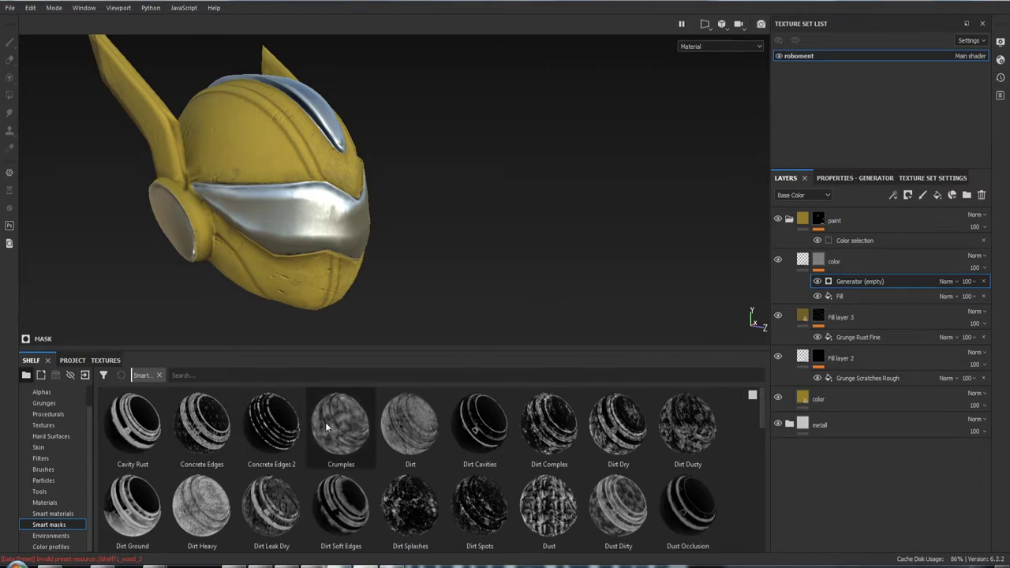
mouse_move(763, 416)
mouse_down()
mouse_move(763, 451)
mouse_move(760, 421)
mouse_up()
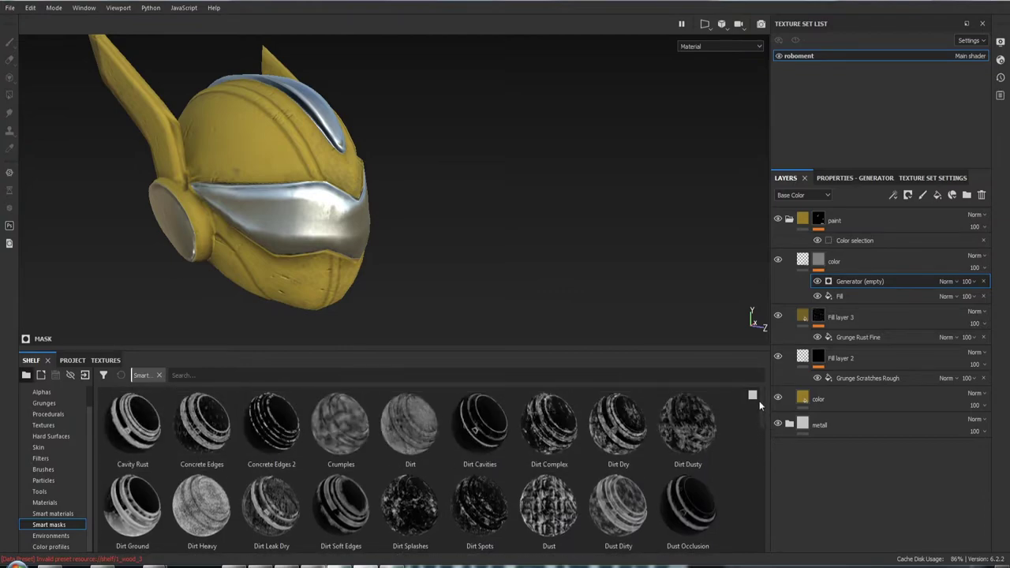
alt+drag(486, 273, 274, 111)
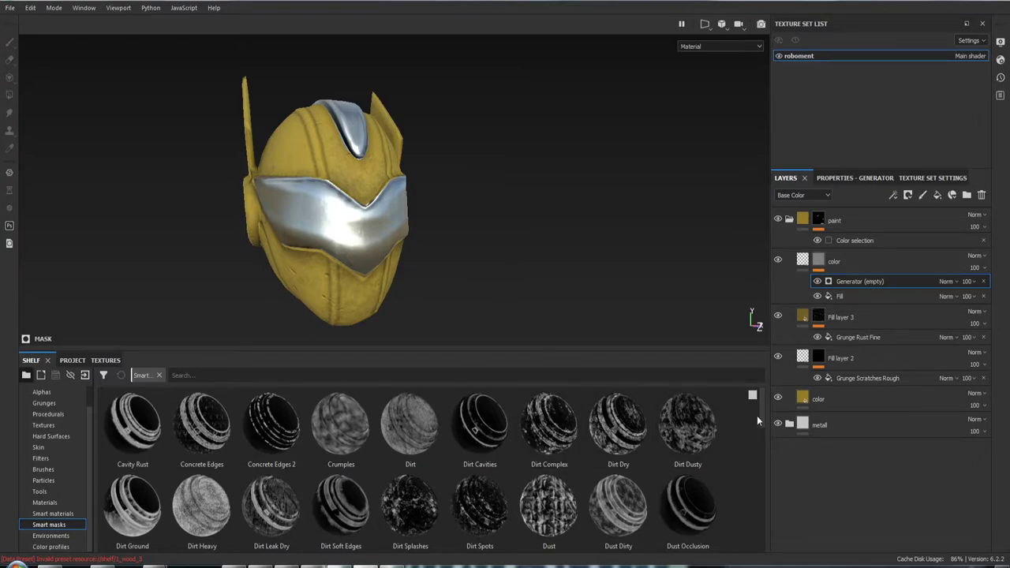
drag(763, 419, 766, 479)
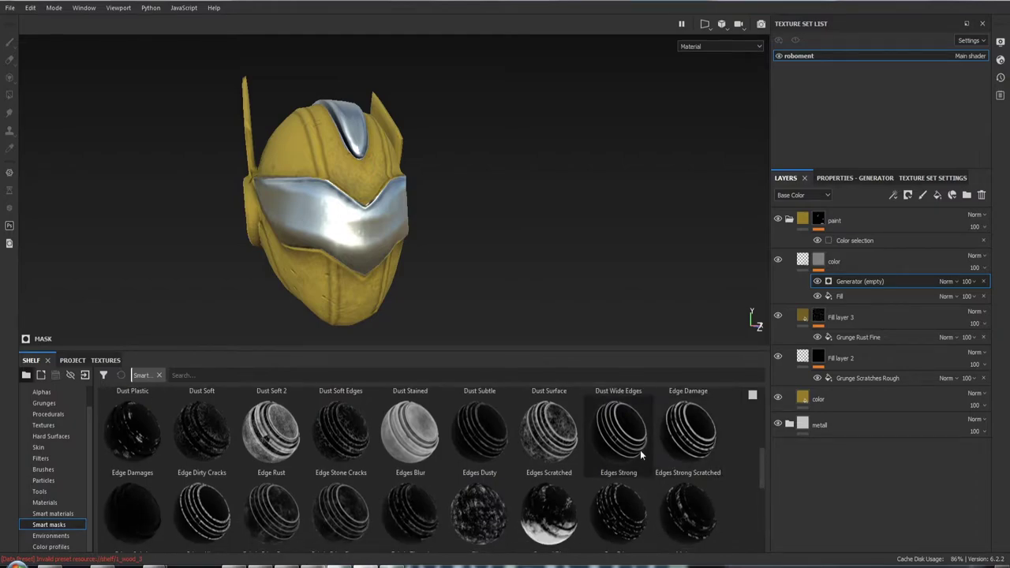
mouse_move(683, 431)
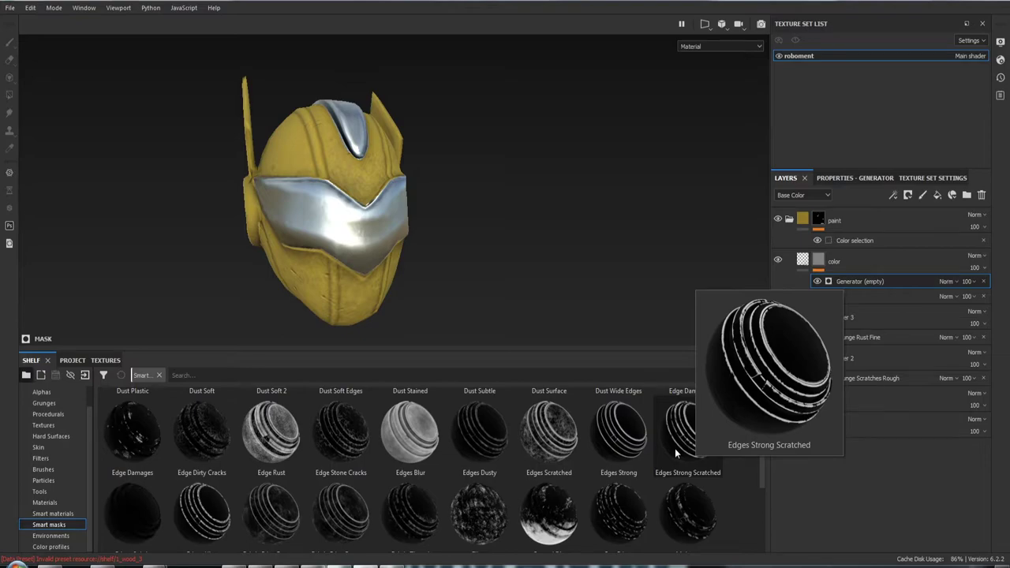
drag(675, 449, 858, 281)
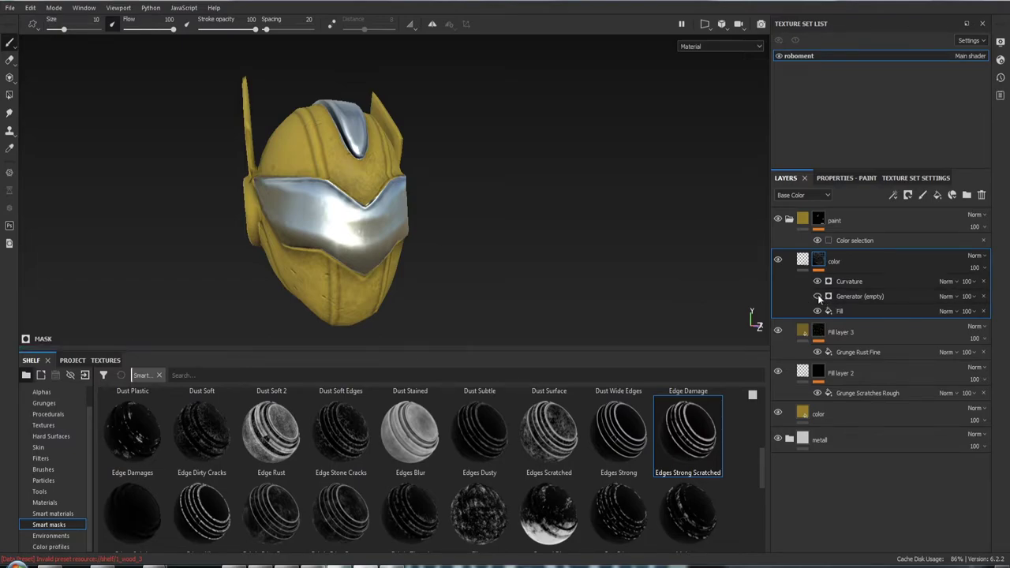
mouse_move(452, 173)
alt+mouse_down()
mouse_move(448, 224)
mouse_move(532, 196)
mouse_move(437, 197)
alt+mouse_up()
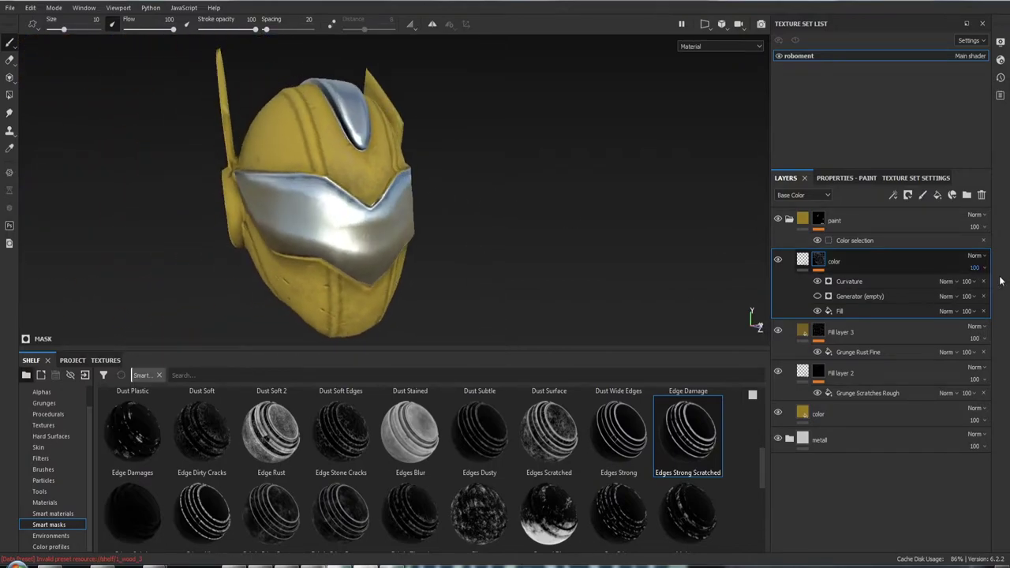
Inspect the Curvature generator's parameters and keep the color fill's colour channel off.
click(847, 288)
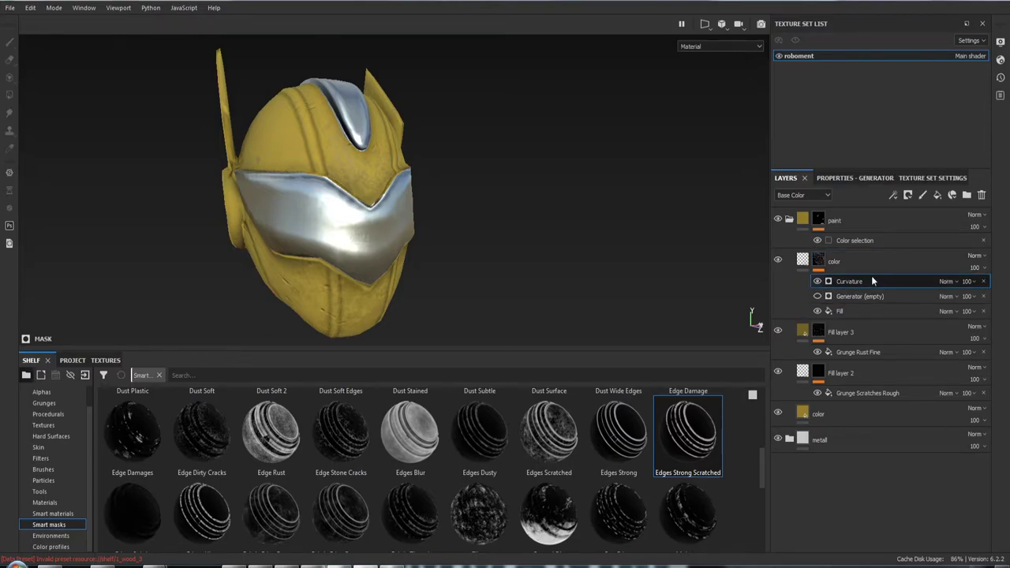
click(851, 180)
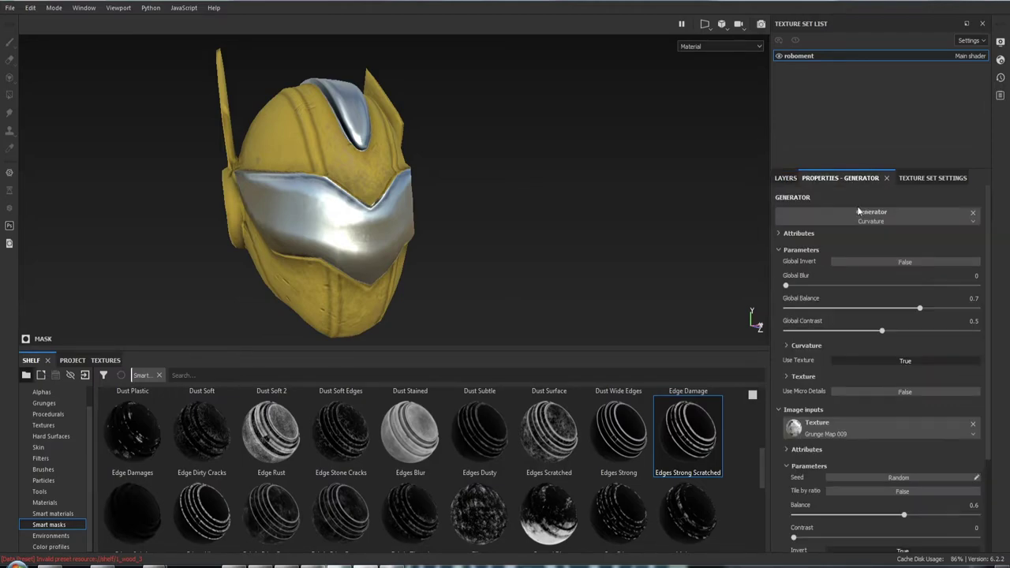
click(785, 179)
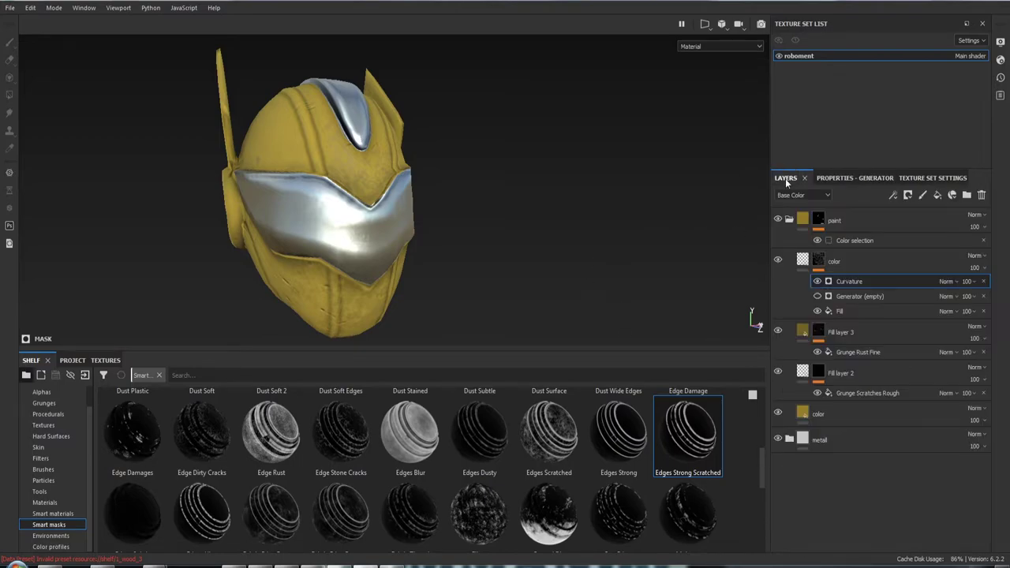
click(803, 262)
click(840, 178)
click(792, 353)
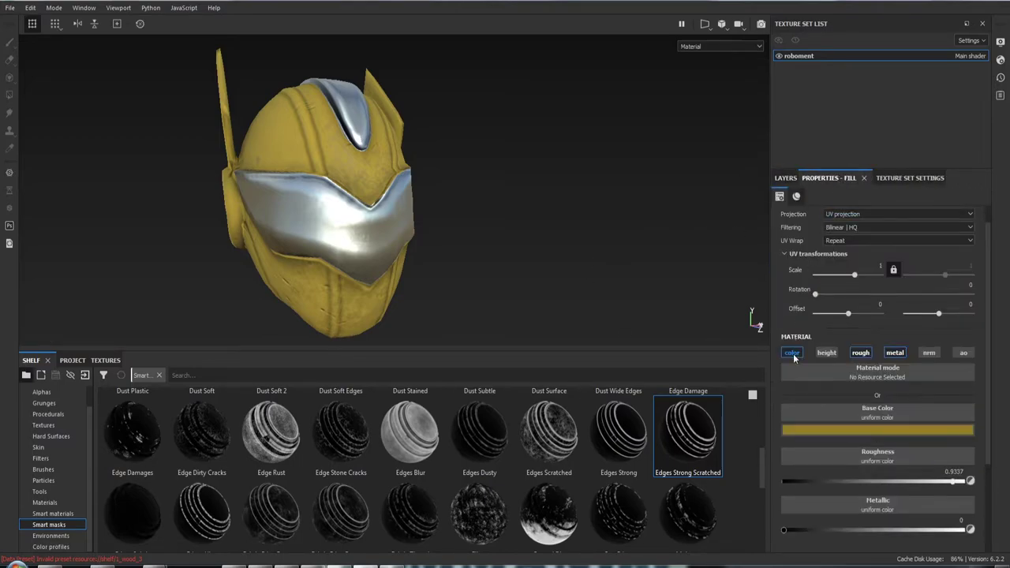
click(794, 354)
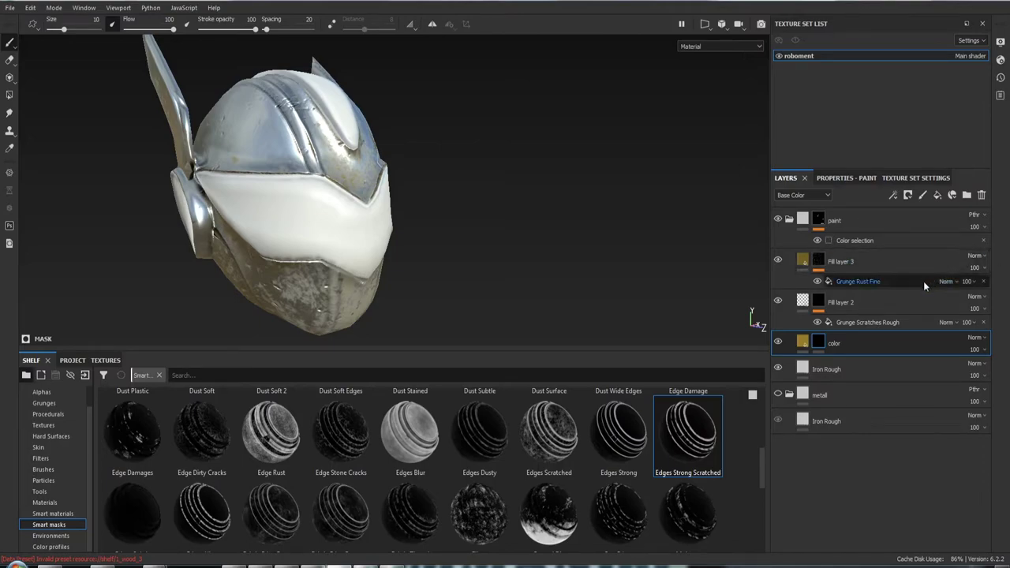
Toggle visibility of metall, Fill layer 3, Fill layer 2 and Iron Rough to compare.
click(778, 397)
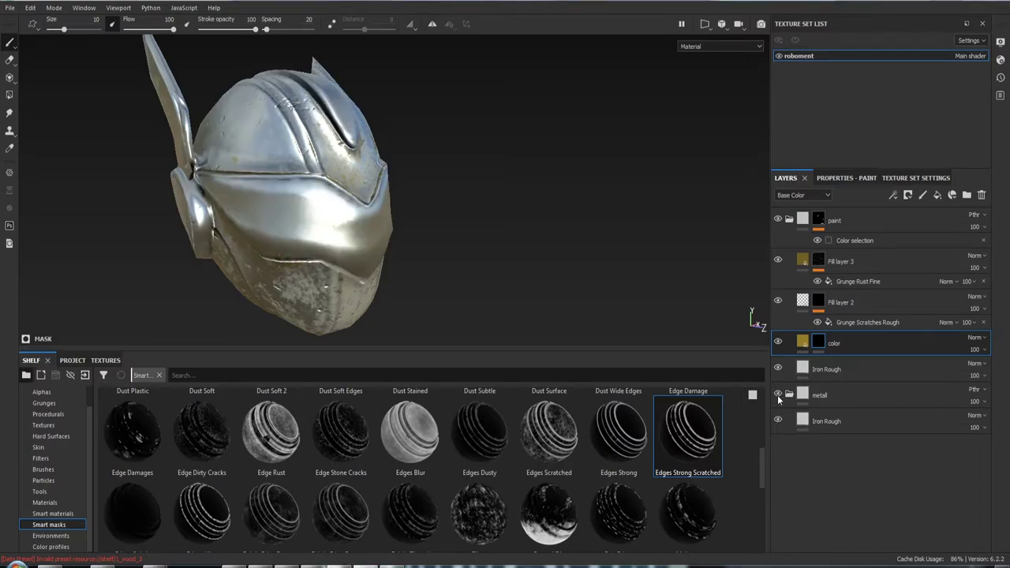
click(778, 397)
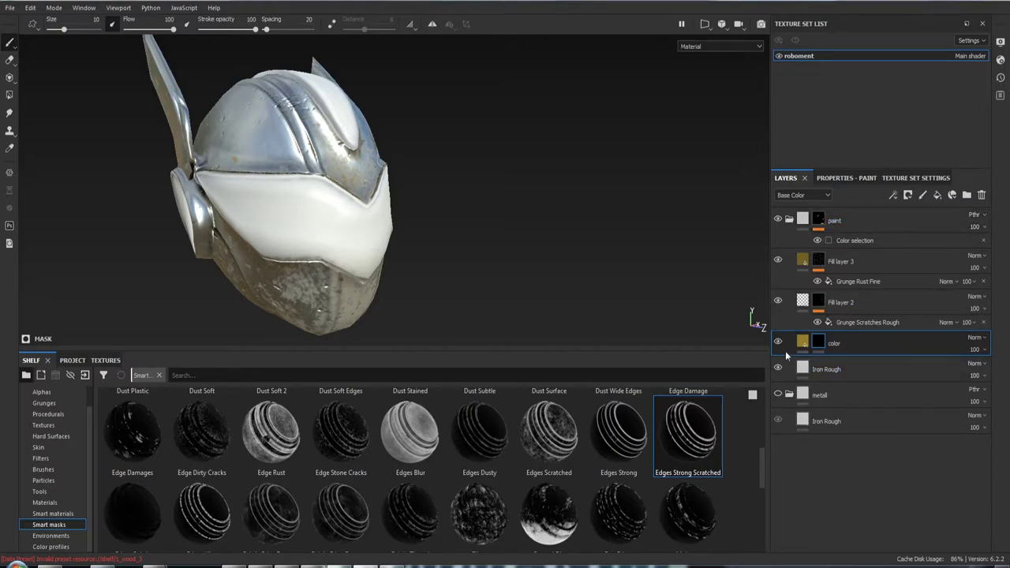
click(777, 261)
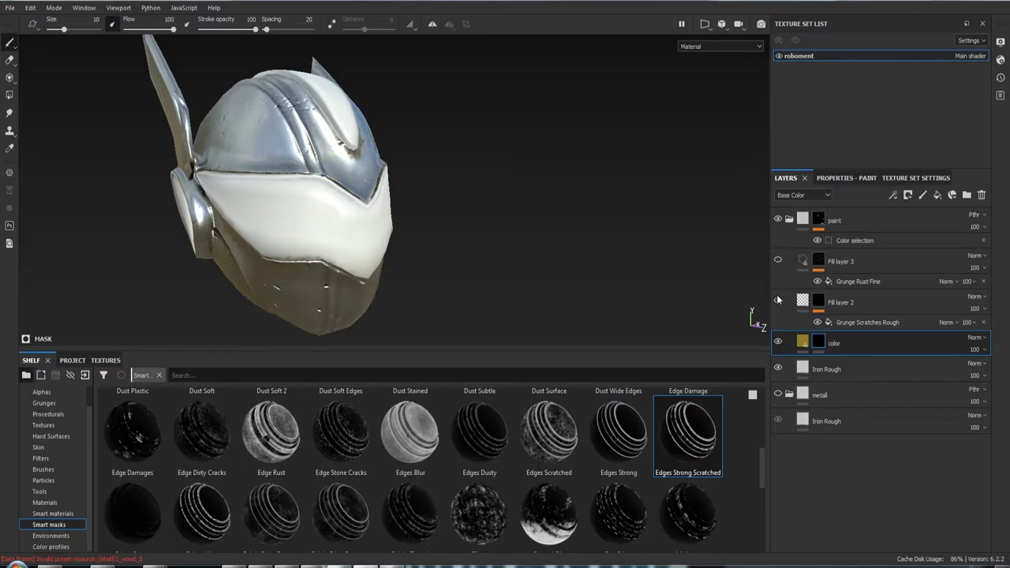
click(778, 301)
click(779, 368)
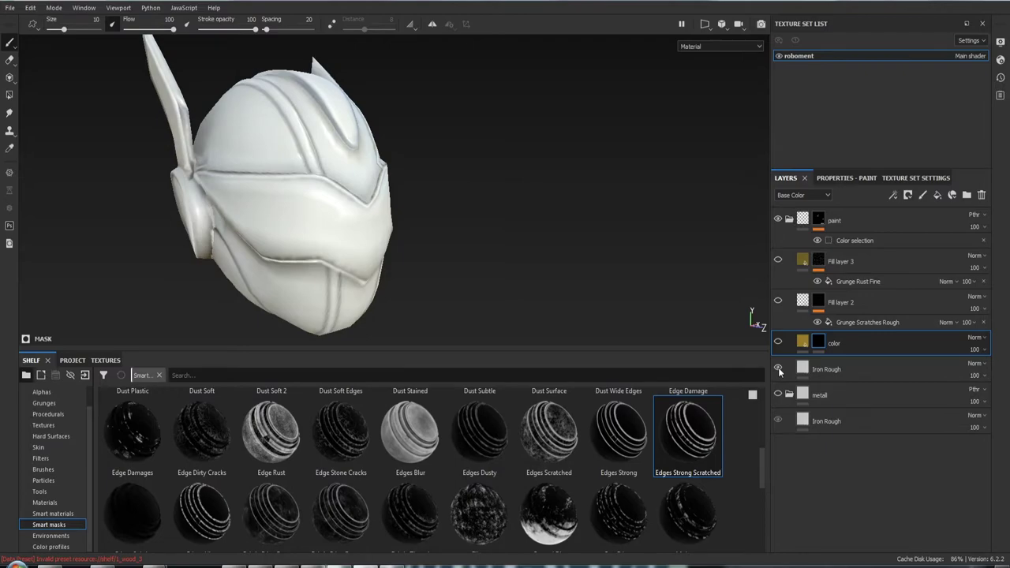
click(779, 368)
Select the color layer's mask and show the rust Fill layer 3 again.
mouse_move(739, 339)
alt+mouse_down()
mouse_move(491, 244)
mouse_move(711, 337)
alt+mouse_up()
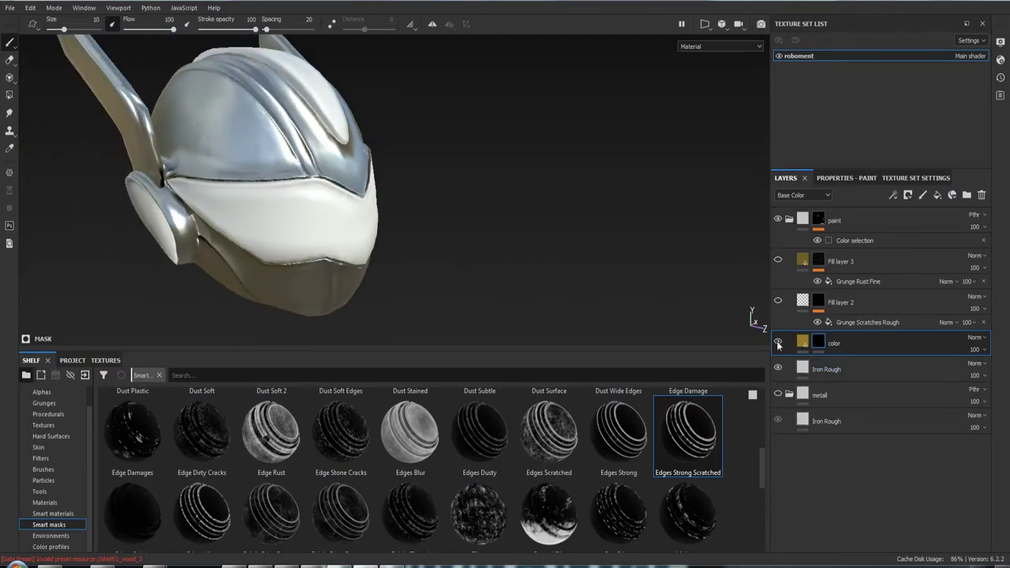
click(819, 342)
click(778, 262)
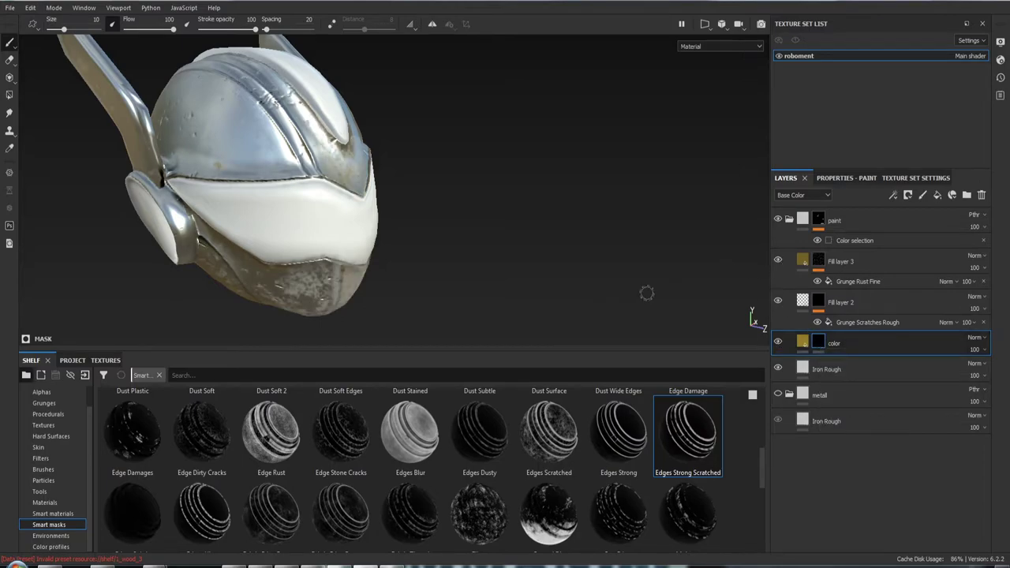
Add a Fill to the color layer's mask and apply the Edges Strong Scratched smart mask.
right_click(819, 341)
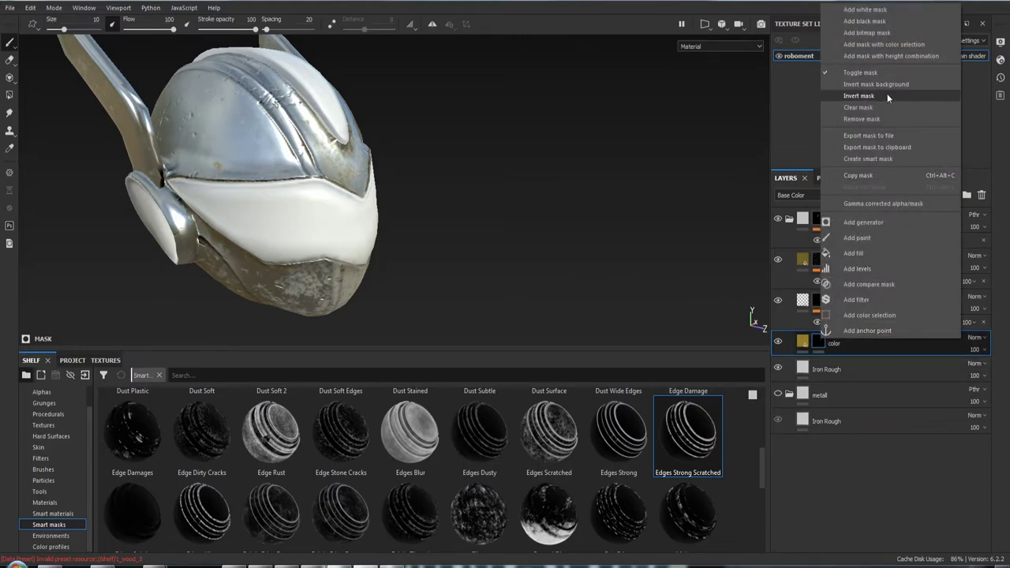
click(880, 253)
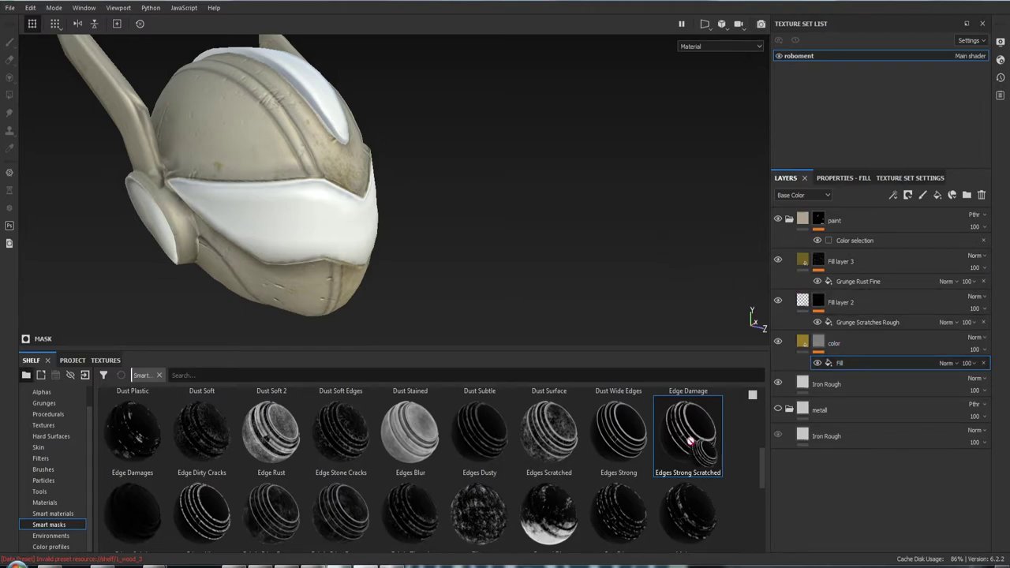
drag(677, 444, 853, 364)
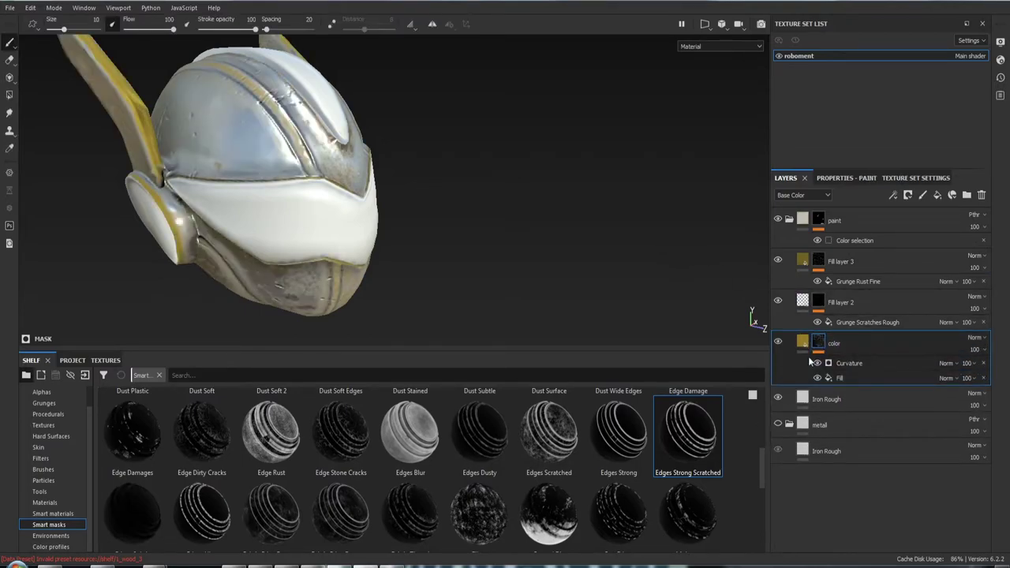
Delete the metall folder.
mouse_move(526, 244)
alt+mouse_down()
mouse_move(447, 244)
mouse_move(512, 210)
mouse_move(609, 210)
mouse_move(435, 203)
alt+mouse_up()
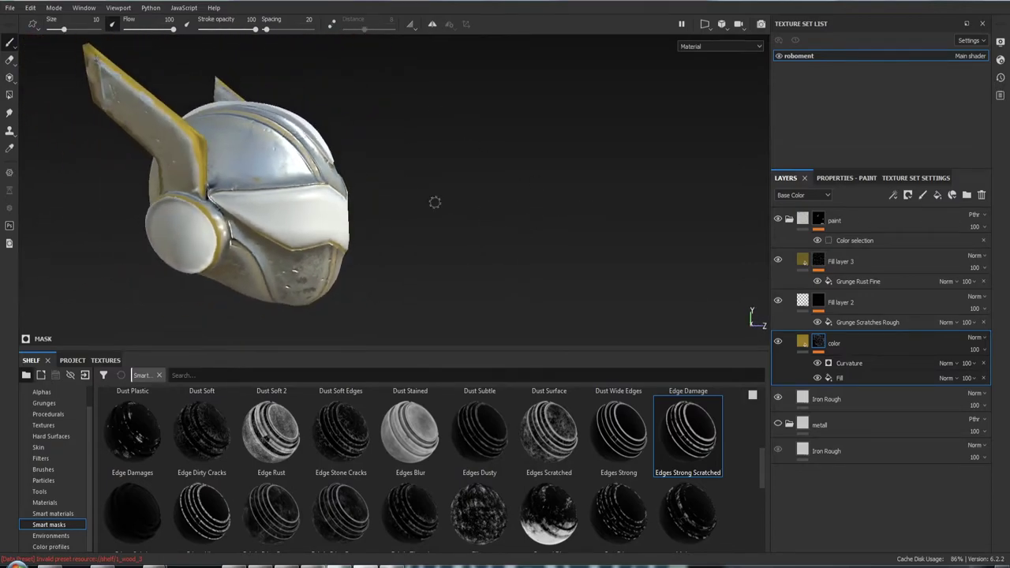
click(848, 424)
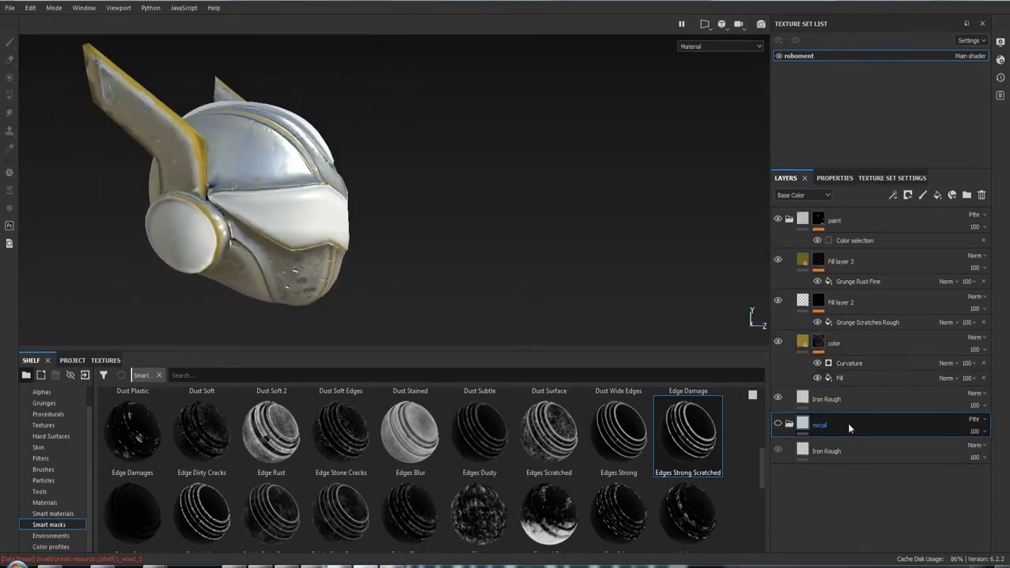
click(982, 195)
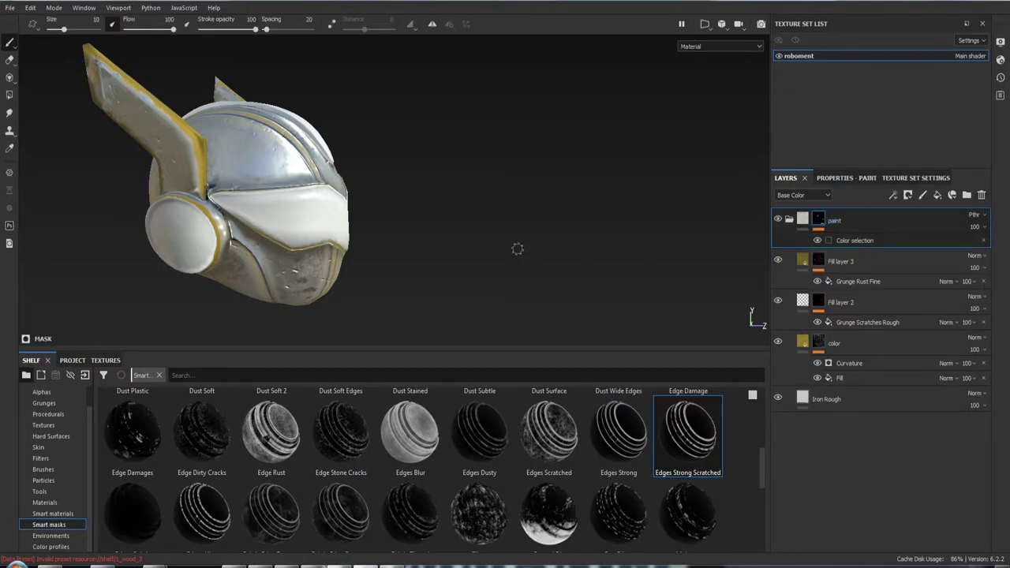
Review the paint folder's blend mode options without changing them.
mouse_move(462, 196)
alt+mouse_down()
mouse_move(428, 176)
mouse_move(400, 198)
mouse_move(241, 212)
mouse_move(386, 179)
mouse_move(366, 185)
alt+mouse_up()
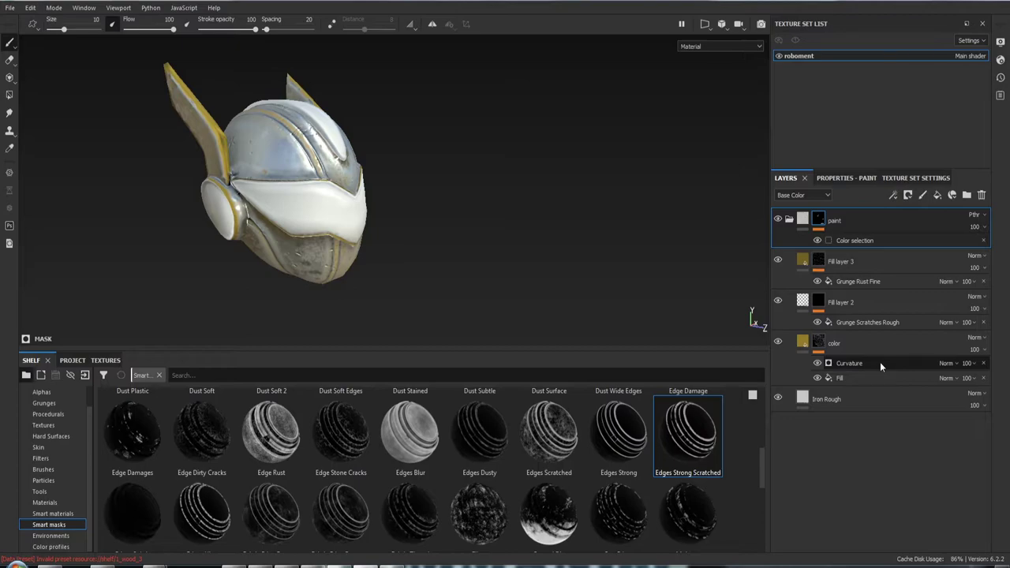
click(789, 219)
click(789, 219)
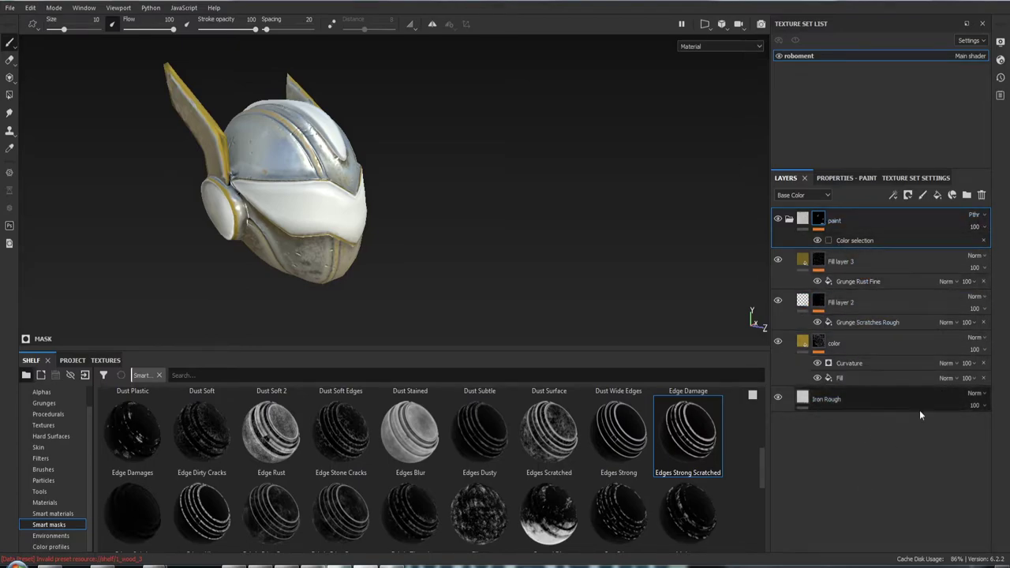
click(987, 258)
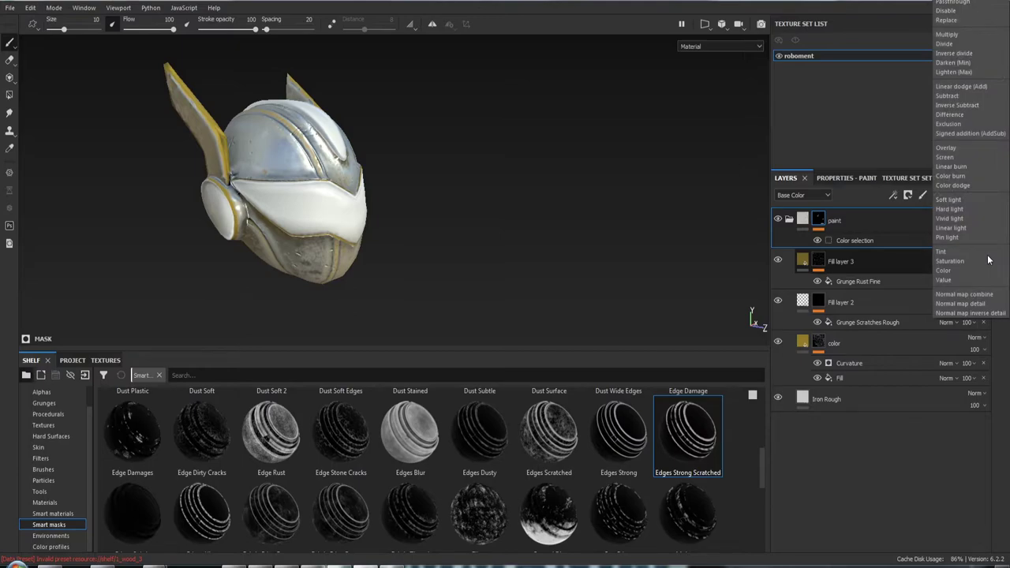
click(945, 344)
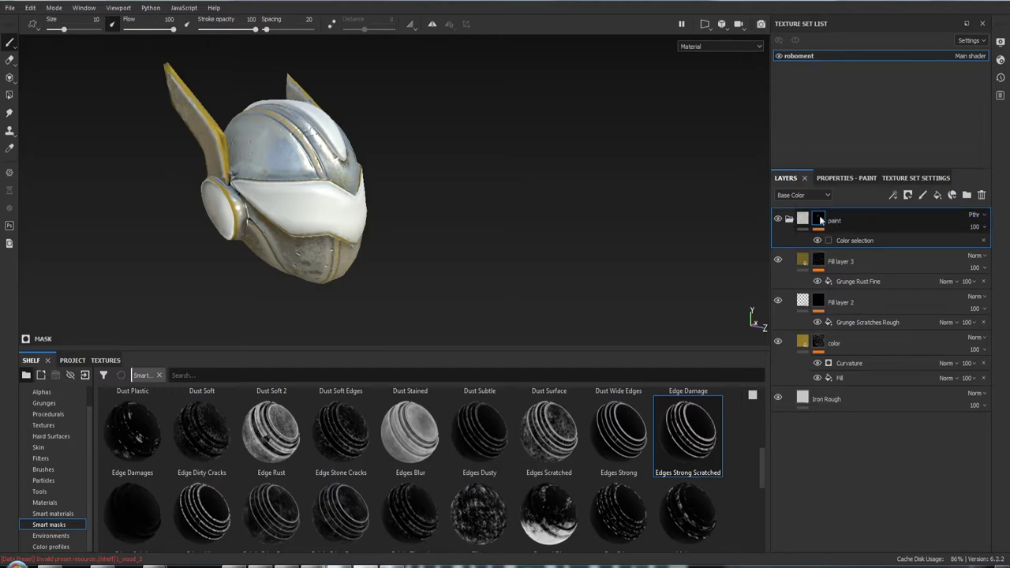
click(985, 220)
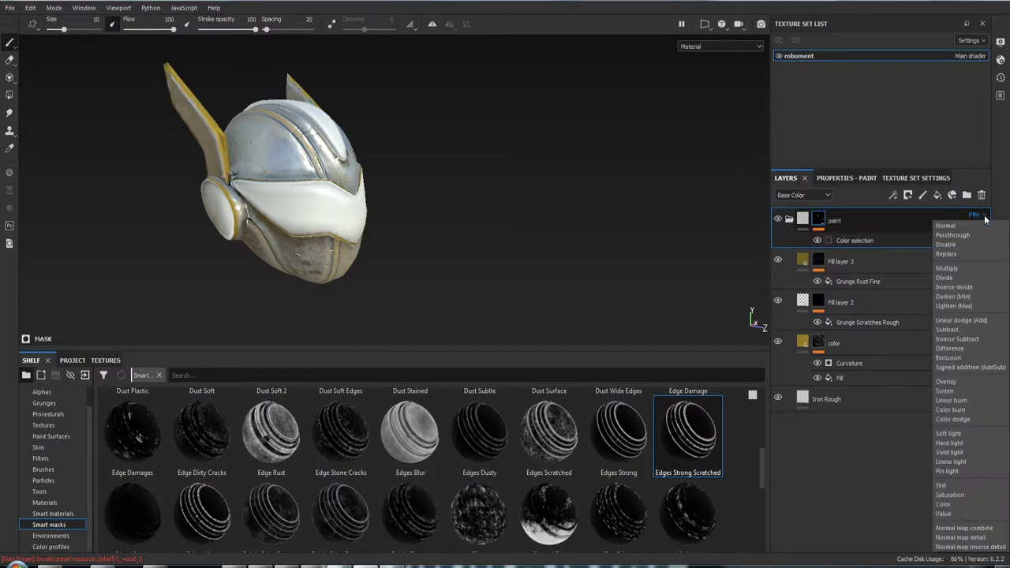
click(984, 220)
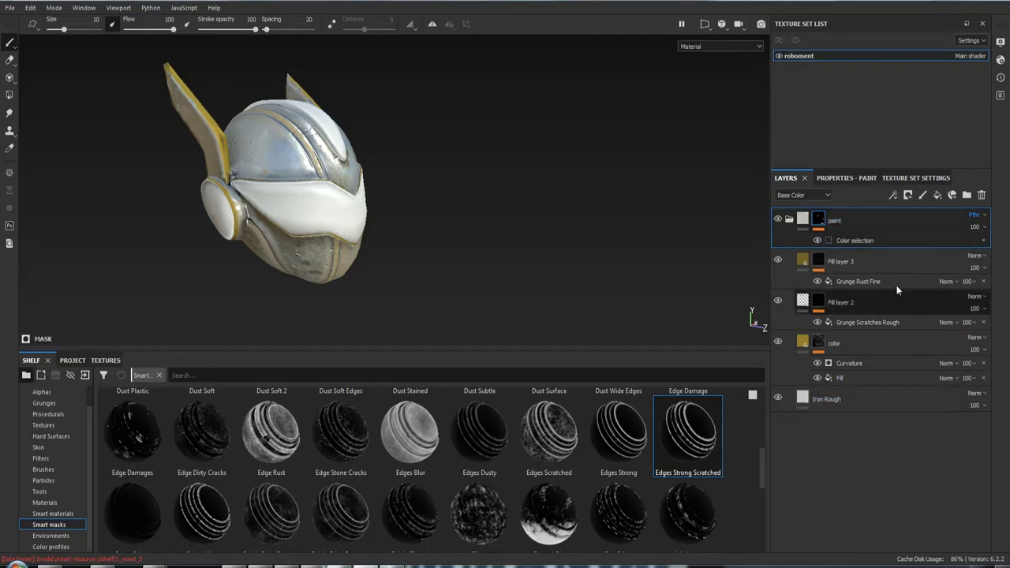
Leave Fill layer 2 on Normal blending and move the color layer above Fill layer 3.
click(979, 296)
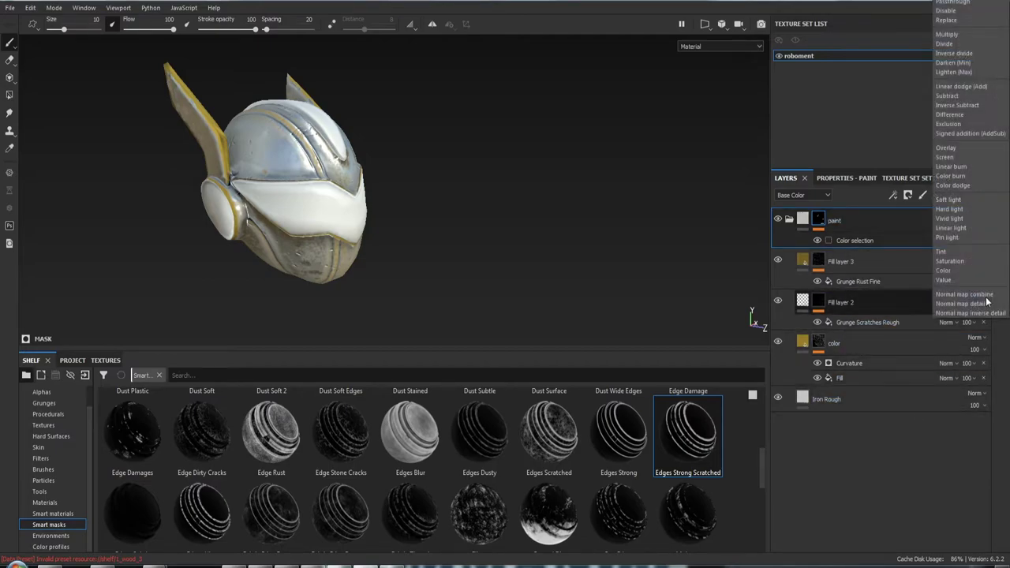
click(881, 472)
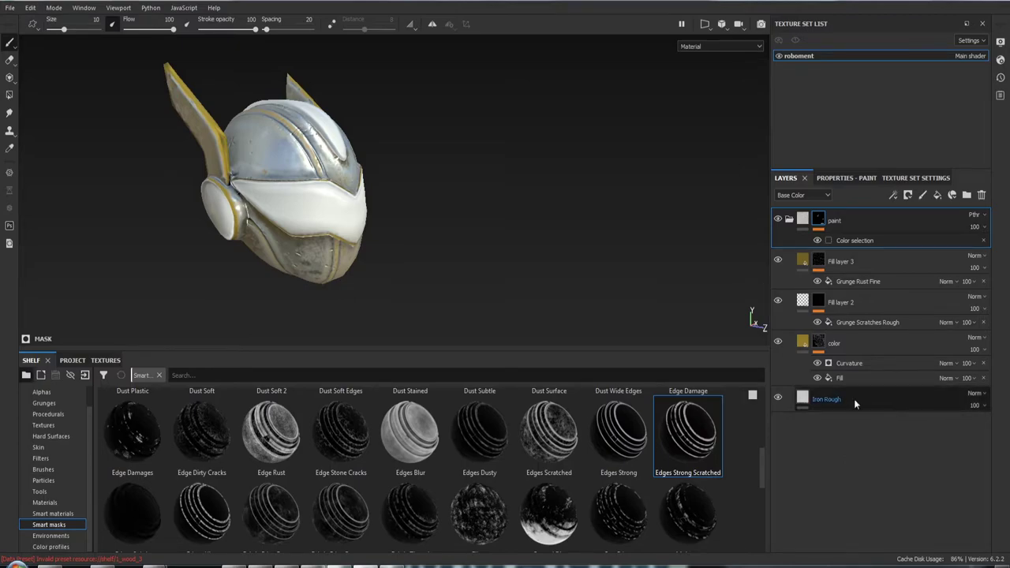
alt+drag(529, 244, 502, 261)
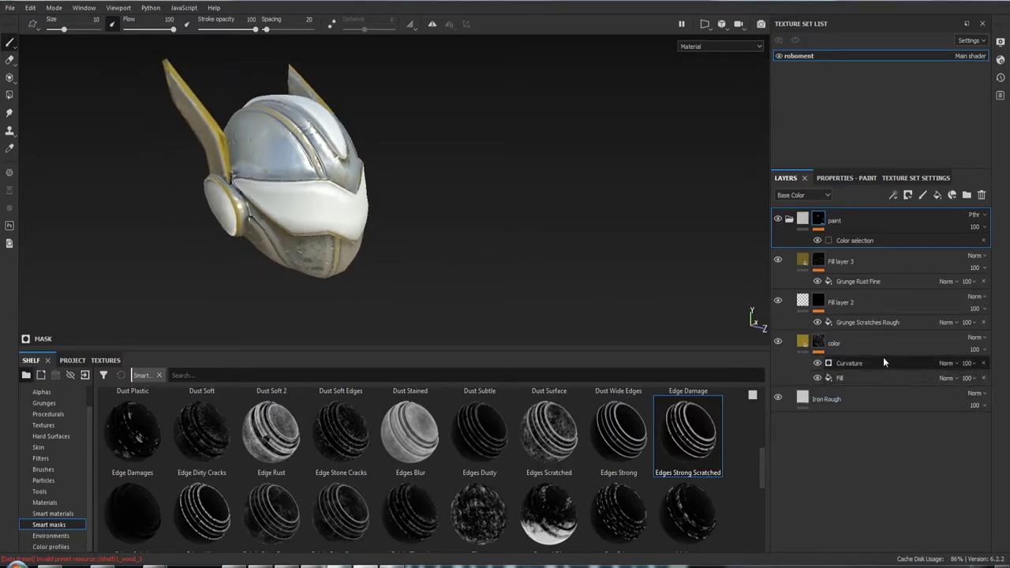
drag(849, 346, 844, 251)
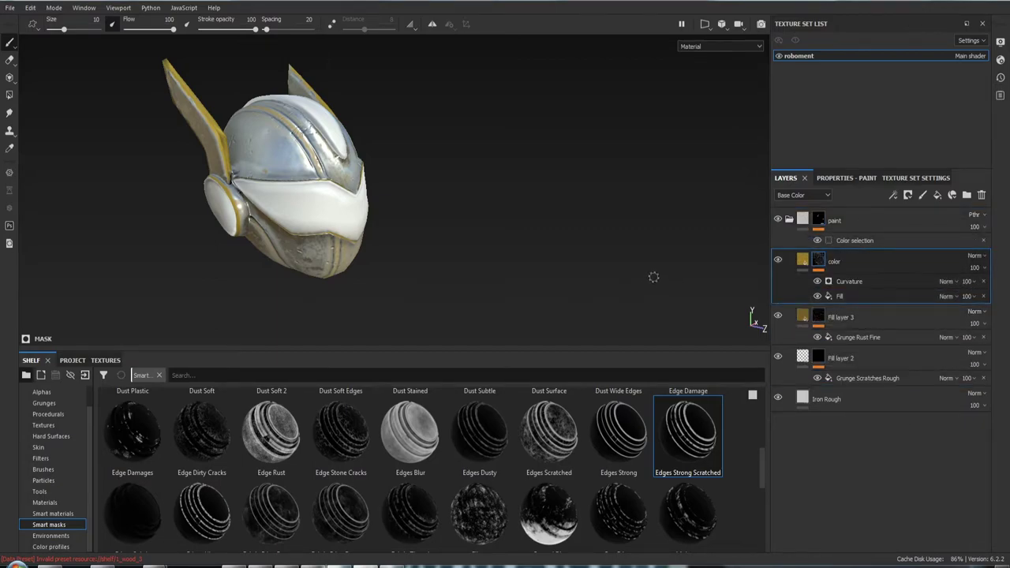
Replace the color layer's Curvature generator with the Edges Strong smart mask.
mouse_move(553, 196)
alt+mouse_down()
mouse_move(489, 241)
mouse_move(548, 196)
mouse_move(390, 204)
alt+mouse_up()
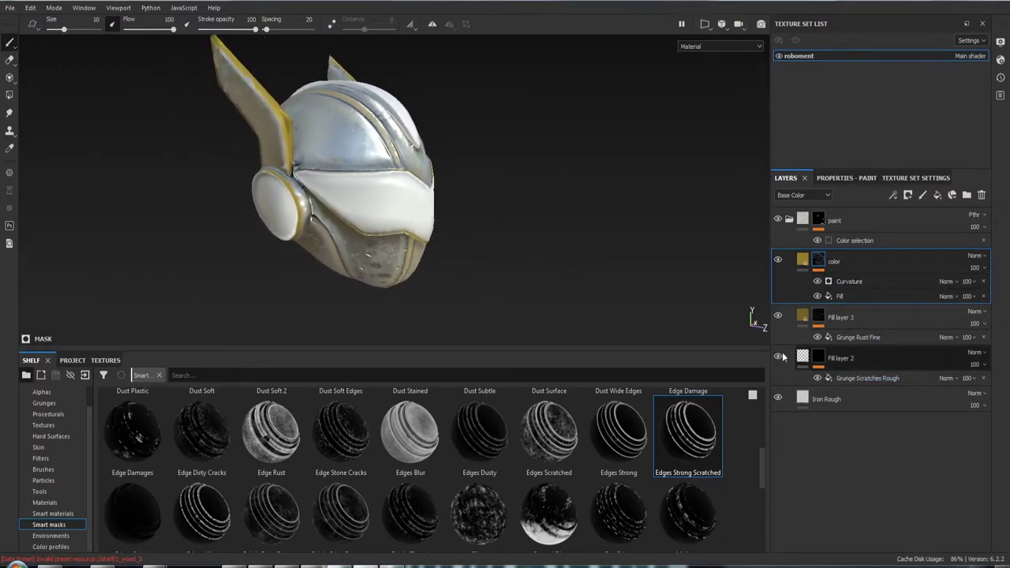
mouse_move(506, 198)
alt+mouse_down()
mouse_move(458, 214)
mouse_move(513, 196)
mouse_move(472, 203)
mouse_move(367, 157)
mouse_move(361, 232)
mouse_move(300, 218)
mouse_move(419, 181)
mouse_move(446, 236)
alt+mouse_up()
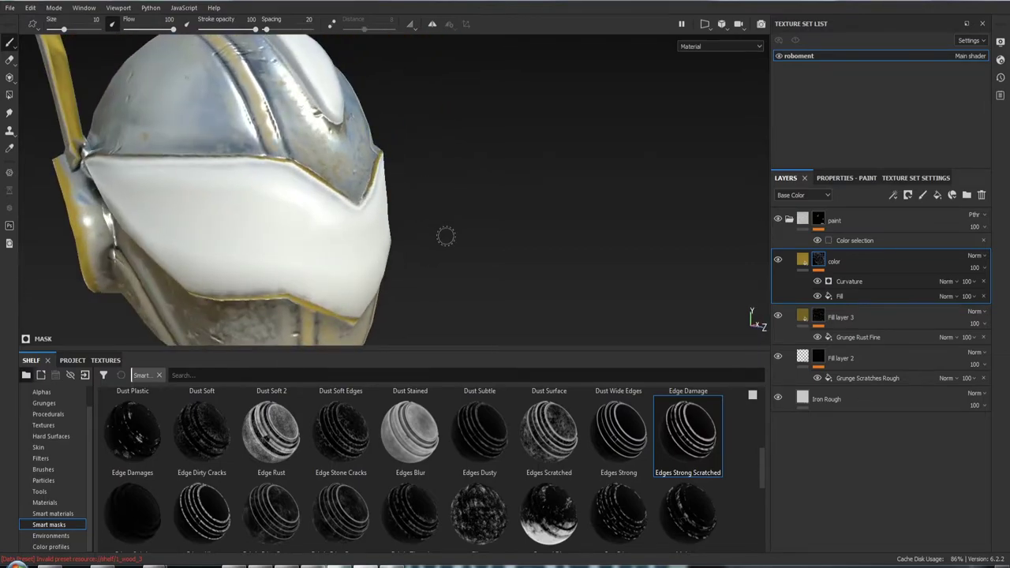
alt+right_drag(446, 236, 390, 115)
click(857, 282)
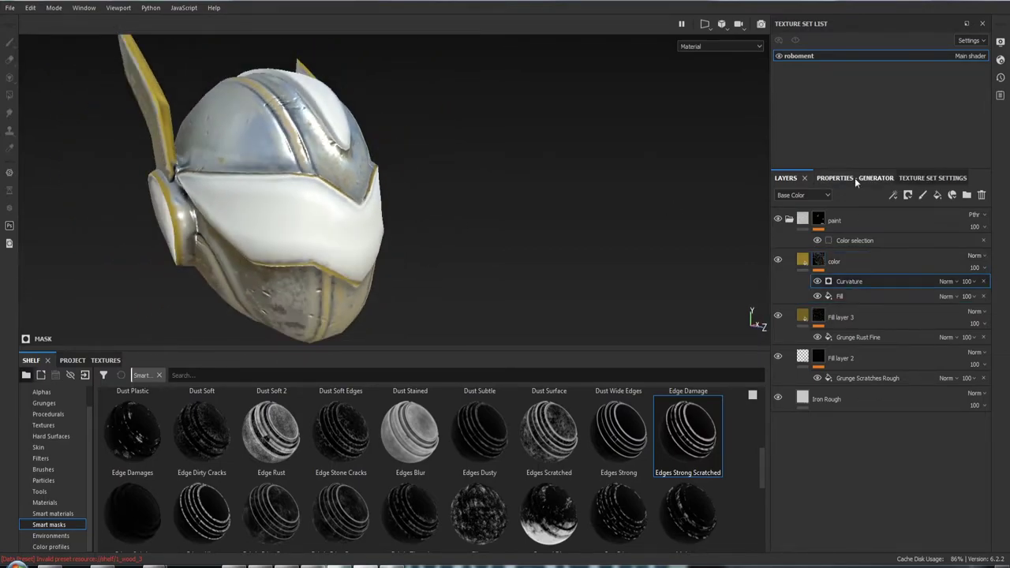
click(855, 178)
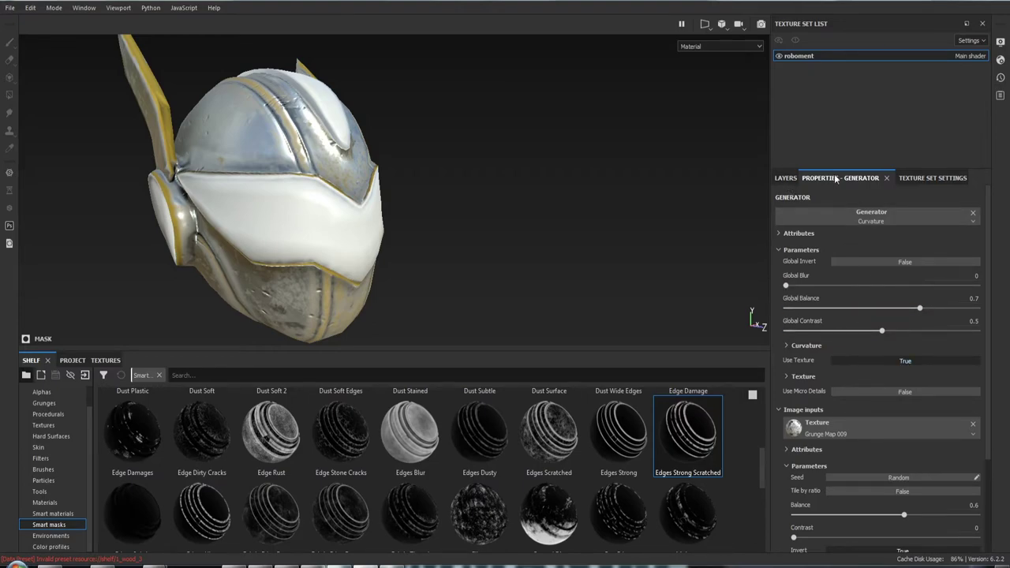
click(787, 177)
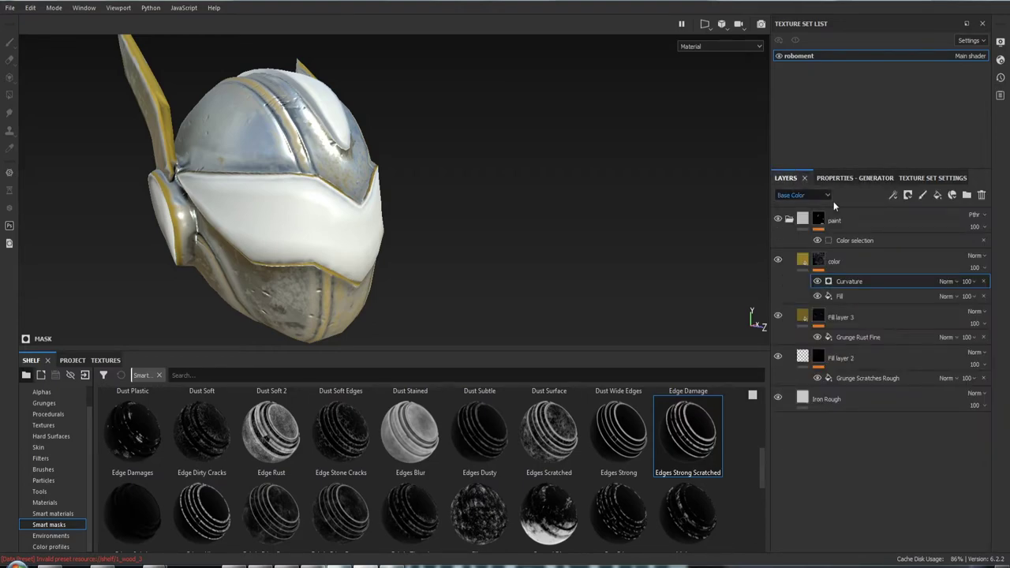
click(983, 281)
drag(624, 434, 854, 282)
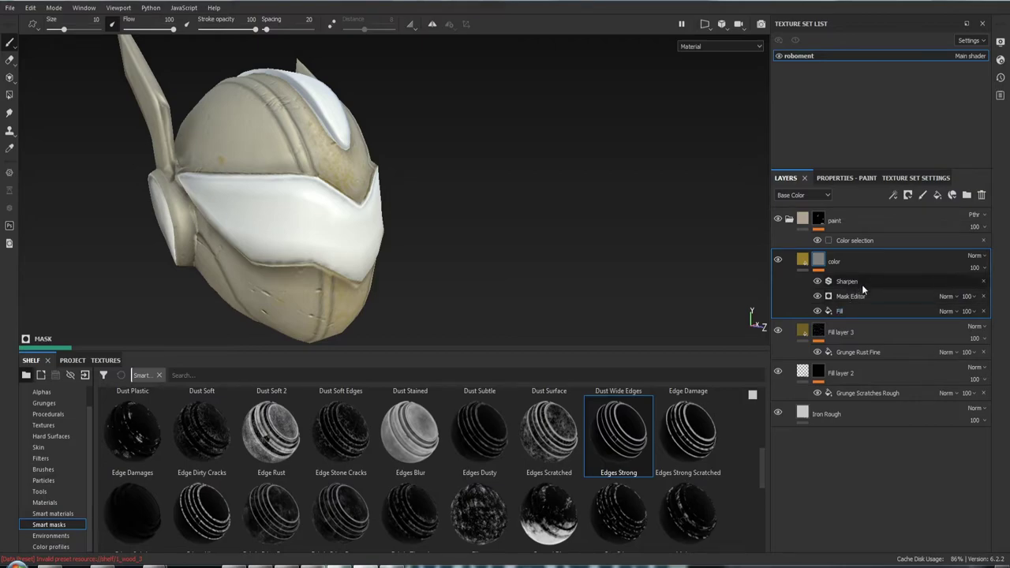
Delete the Sharpen and Mask Editor effects from the color layer's mask, leaving only Fill.
click(863, 312)
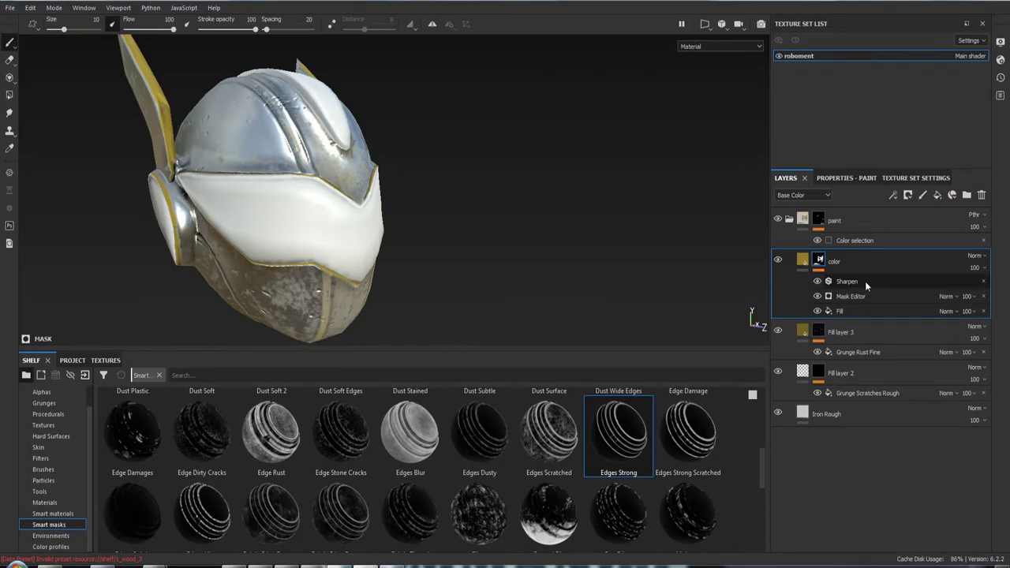
mouse_move(467, 252)
alt+mouse_down()
mouse_move(524, 303)
mouse_move(480, 242)
alt+mouse_up()
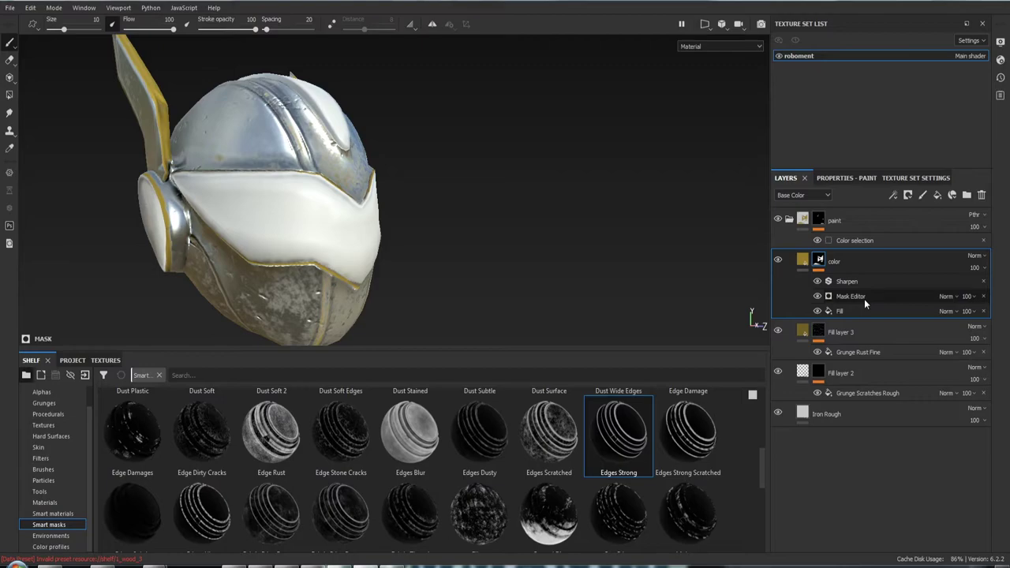
scroll(479, 446, down, 10)
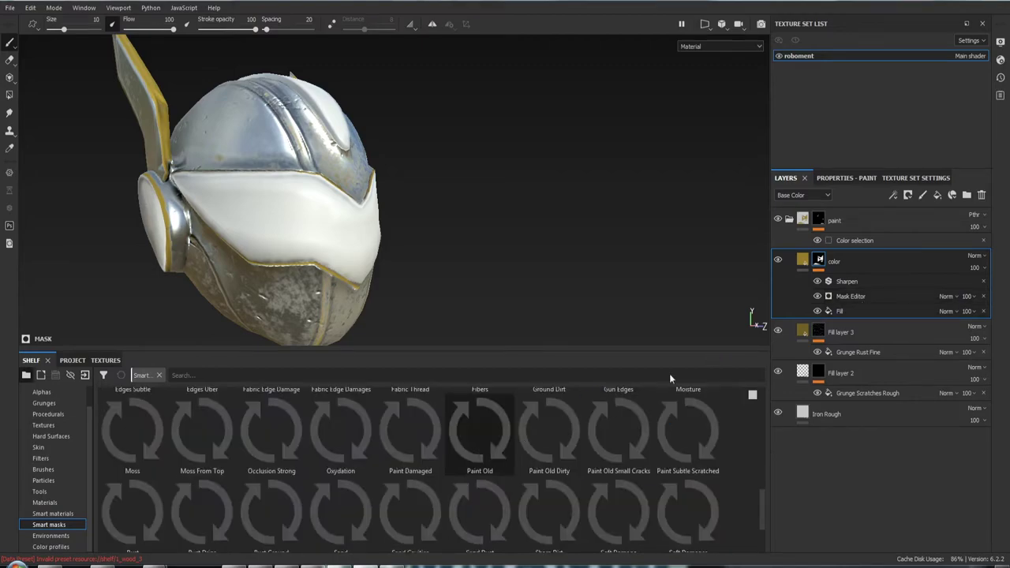
click(983, 283)
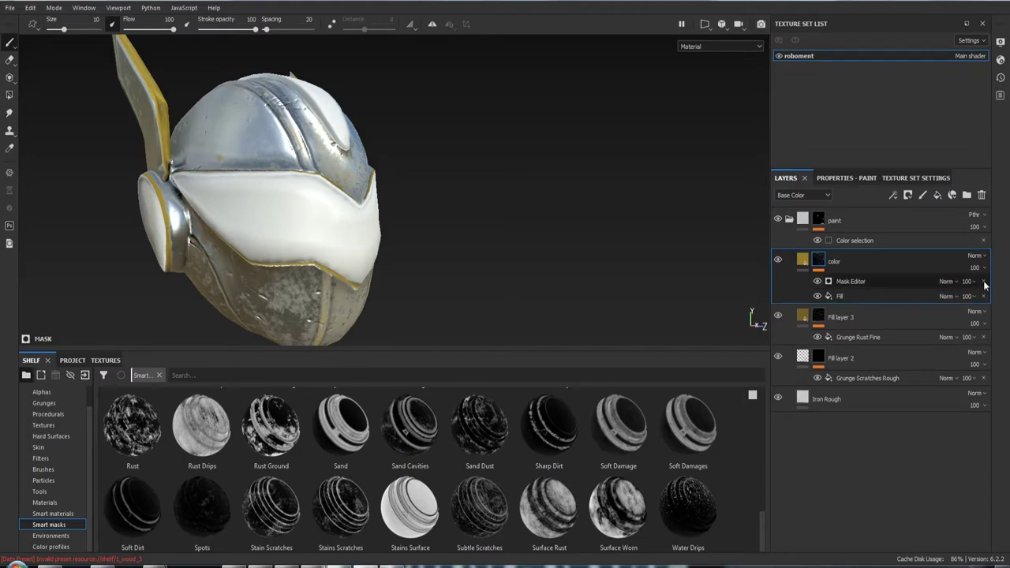
click(984, 283)
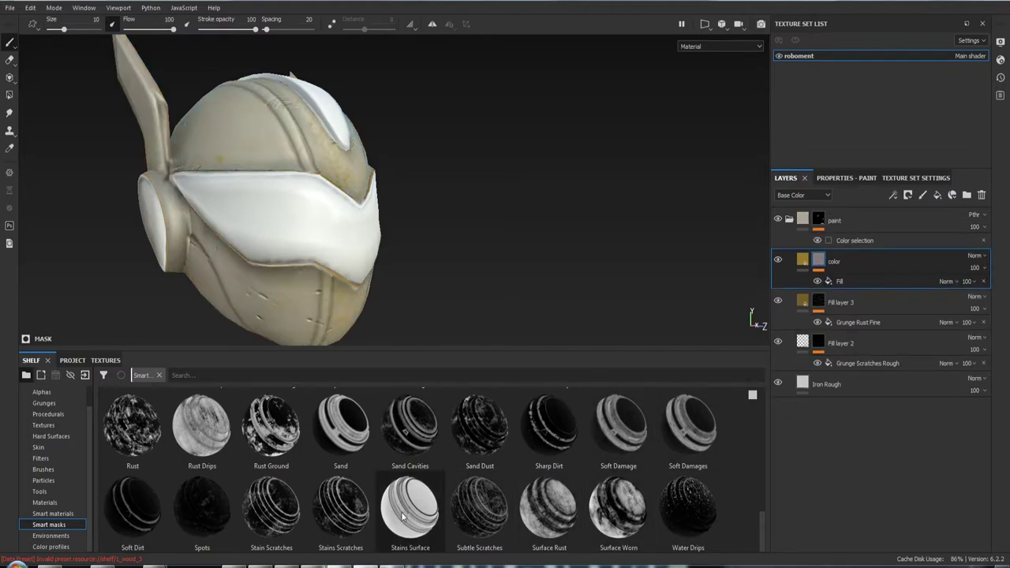
mouse_move(410, 510)
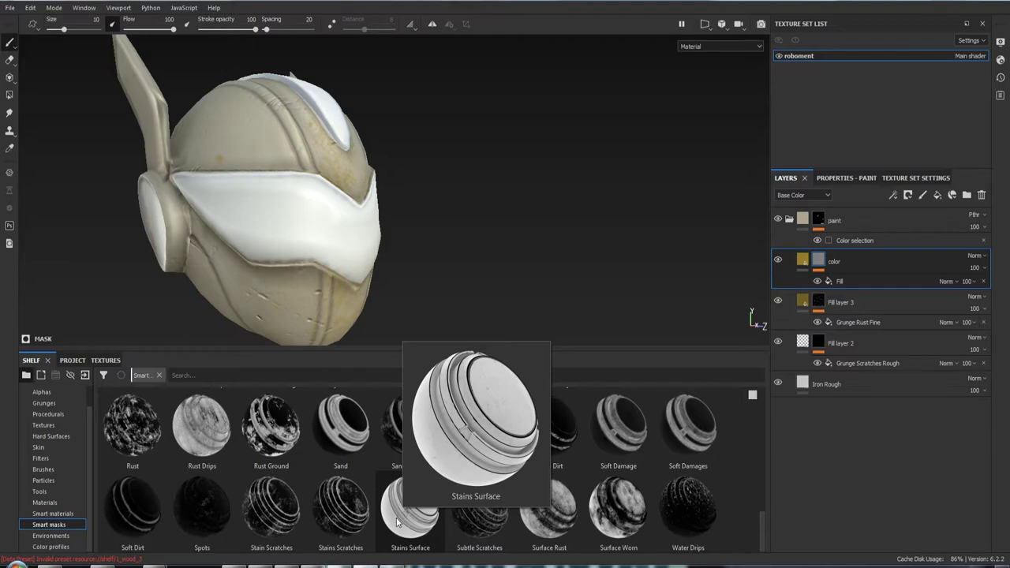
Try the Stains Surface smart mask on the color layer, then delete its effects.
drag(397, 522, 861, 284)
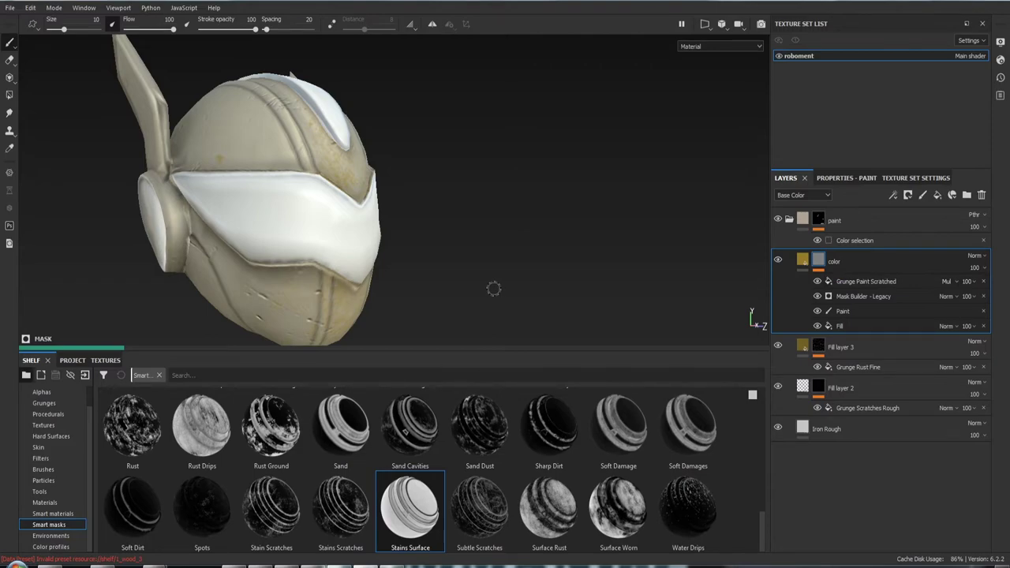
mouse_move(474, 237)
alt+mouse_down()
mouse_move(513, 290)
mouse_move(609, 239)
mouse_move(480, 269)
mouse_move(351, 227)
mouse_move(478, 83)
mouse_move(592, 158)
mouse_move(419, 174)
mouse_move(442, 233)
mouse_move(541, 248)
mouse_move(110, 250)
mouse_move(208, 224)
mouse_move(360, 248)
mouse_move(194, 296)
mouse_move(113, 272)
mouse_move(118, 218)
mouse_move(464, 201)
mouse_move(363, 99)
mouse_move(394, 197)
mouse_move(488, 385)
mouse_move(390, 256)
mouse_move(392, 239)
mouse_move(490, 288)
mouse_move(423, 38)
mouse_move(431, 250)
mouse_move(450, 251)
alt+mouse_up()
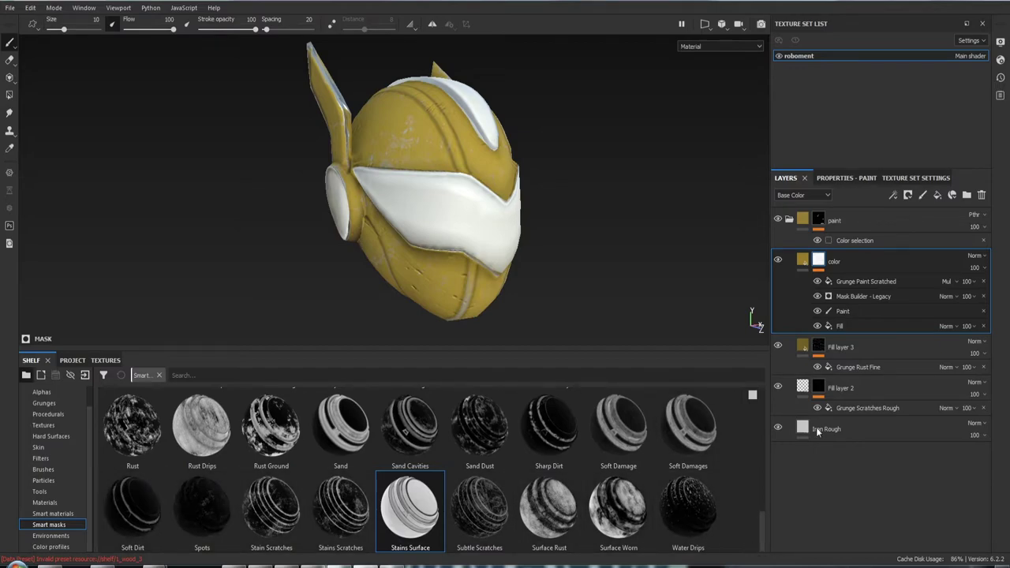
click(984, 282)
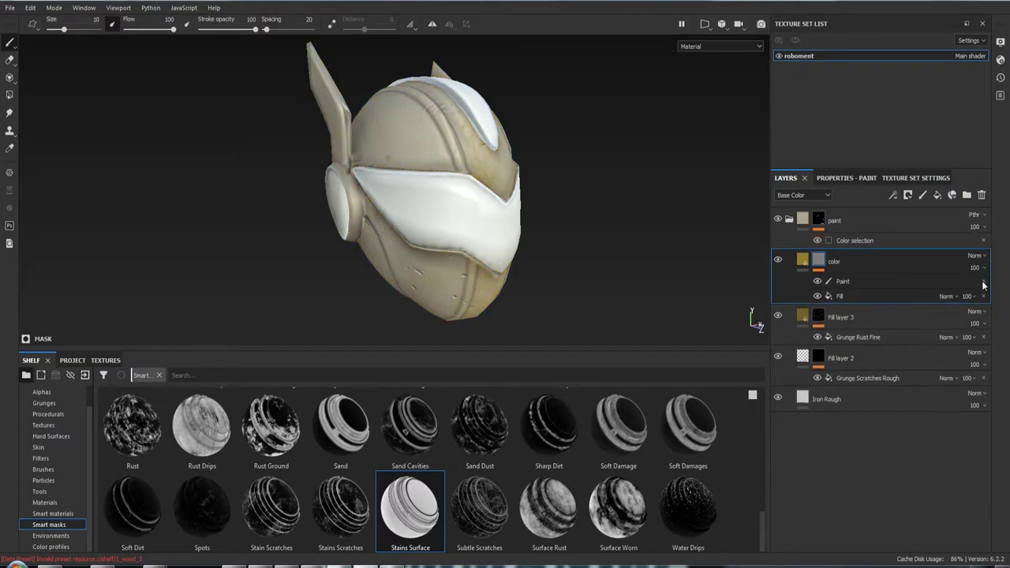
click(983, 282)
Add an empty generator above the Fill effect in the color layer's mask.
click(887, 281)
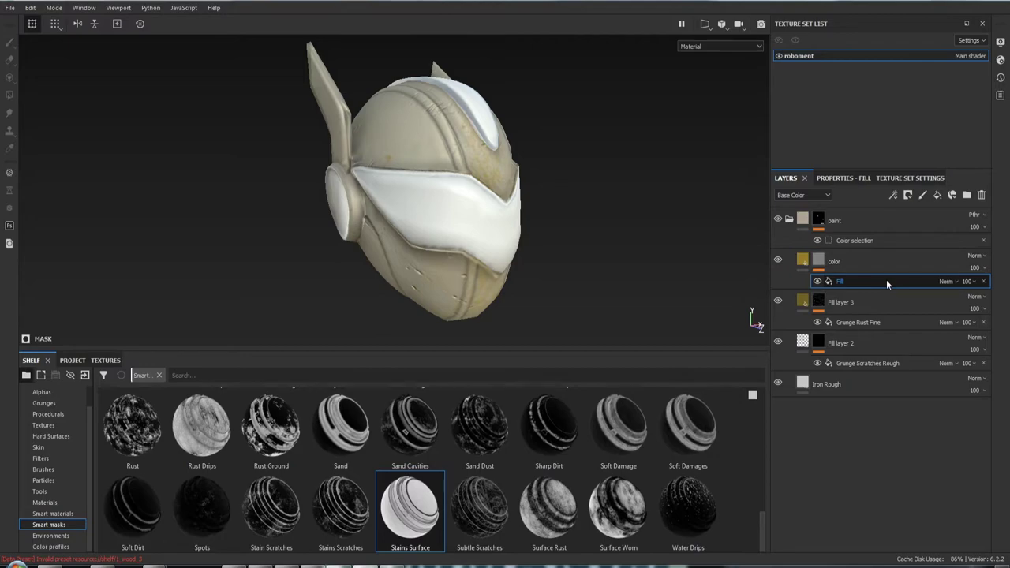
right_click(888, 283)
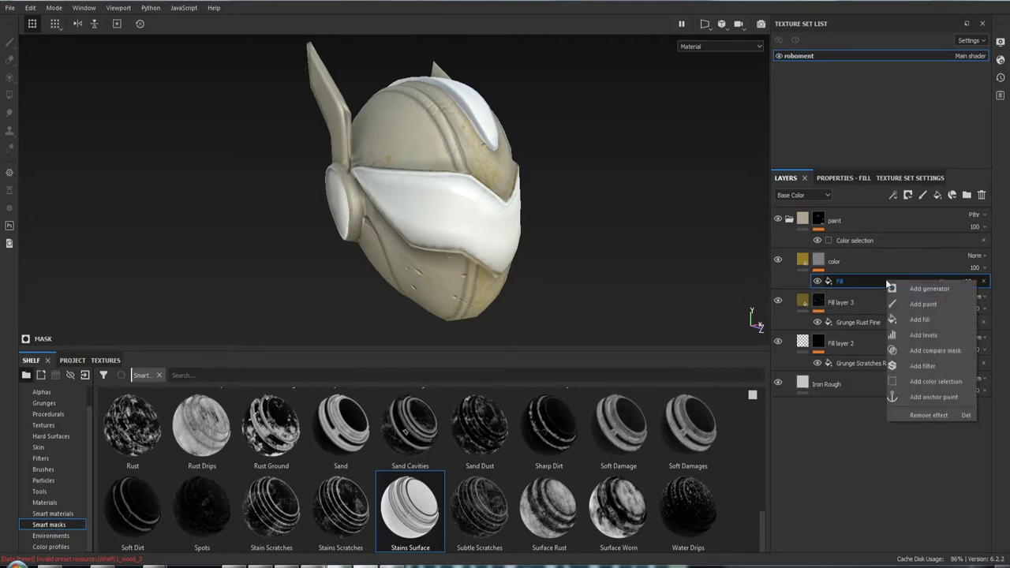
click(937, 289)
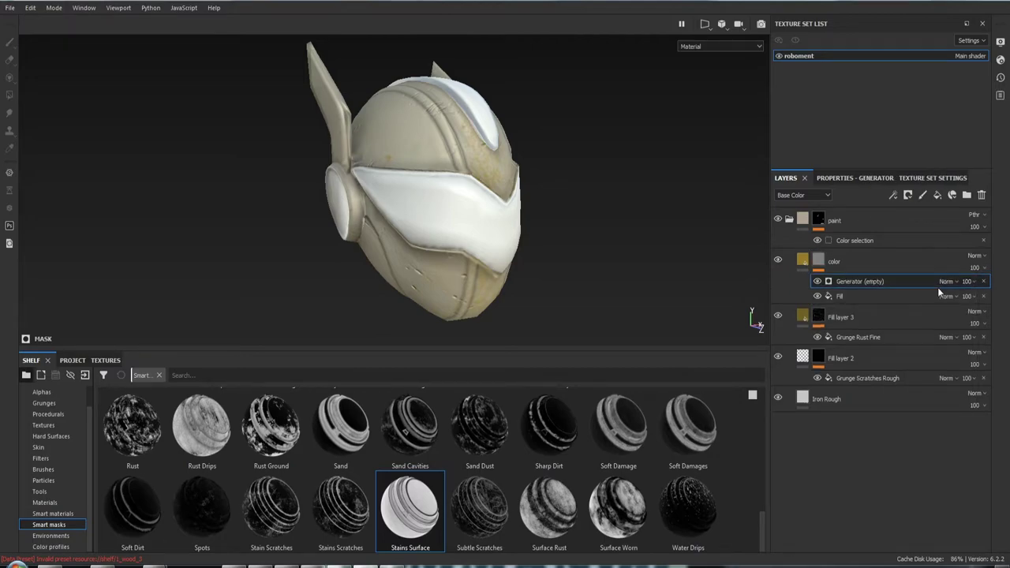
Make Ambient Occlusion the paint mask generator, inspect the yellow helmet, then pick another generator.
click(857, 181)
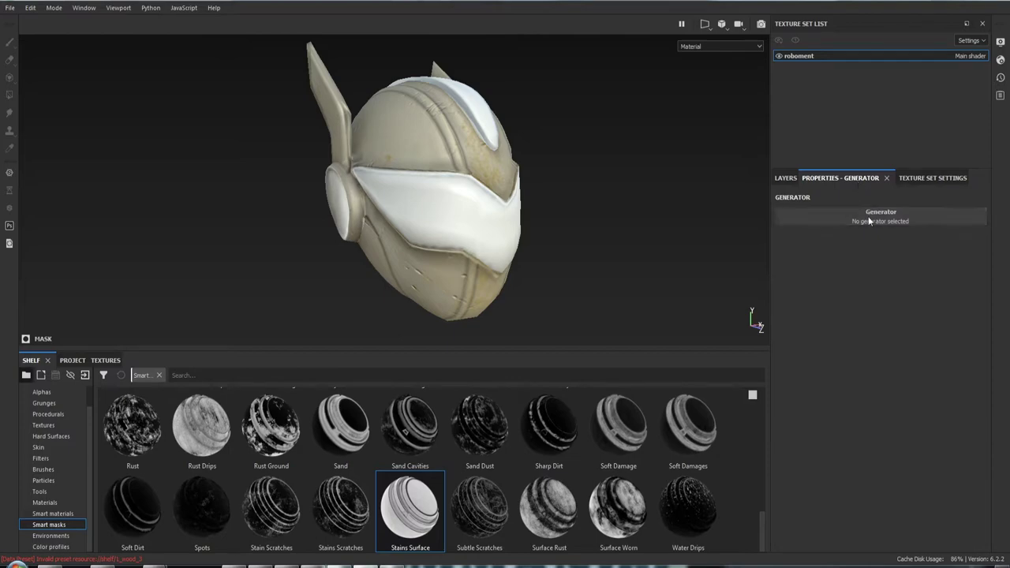
click(869, 219)
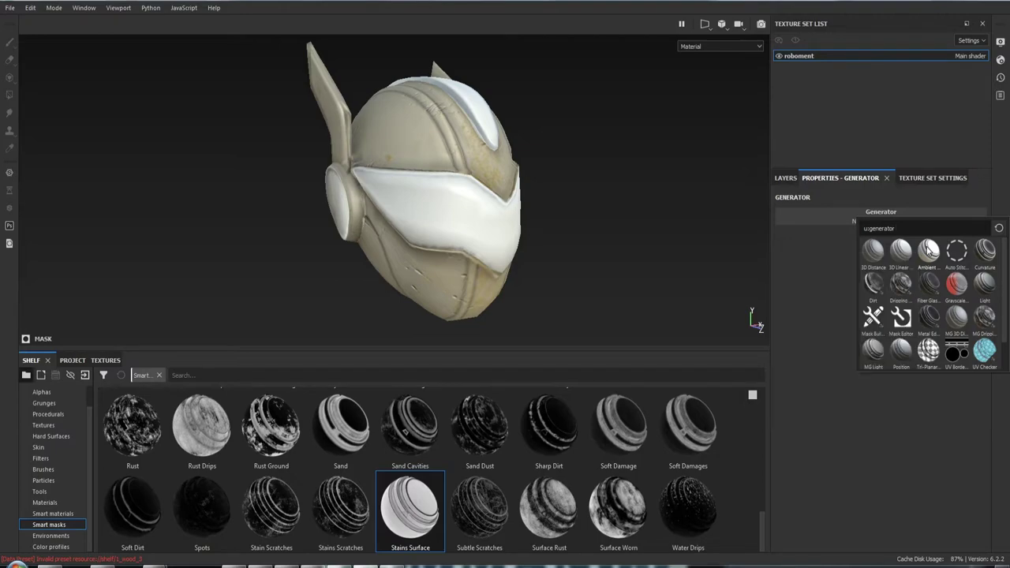
click(930, 249)
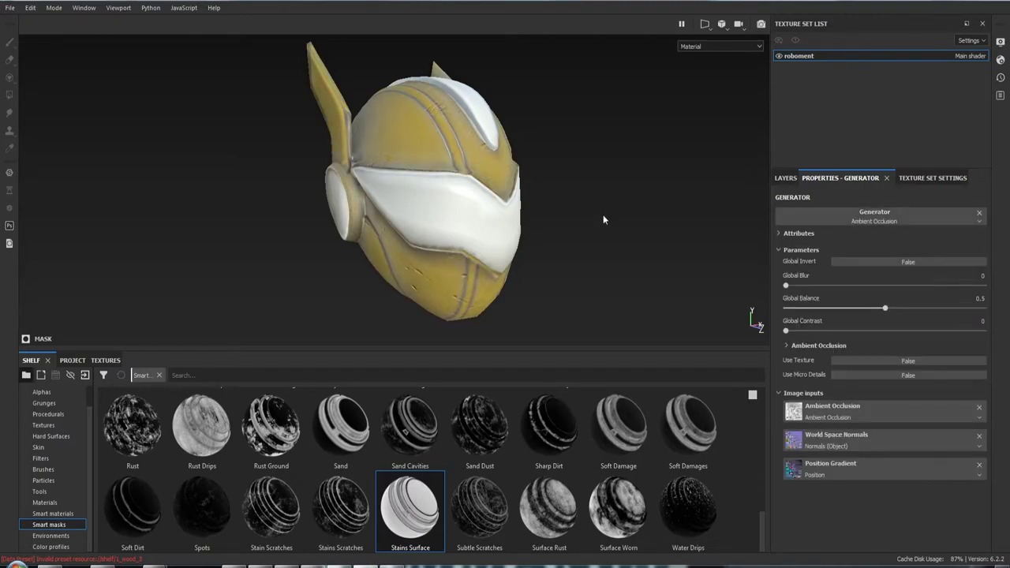
mouse_move(587, 168)
alt+mouse_down()
mouse_move(484, 154)
mouse_move(456, 235)
mouse_move(341, 176)
mouse_move(469, 70)
mouse_move(274, 83)
mouse_move(549, 254)
mouse_move(660, 255)
alt+mouse_up()
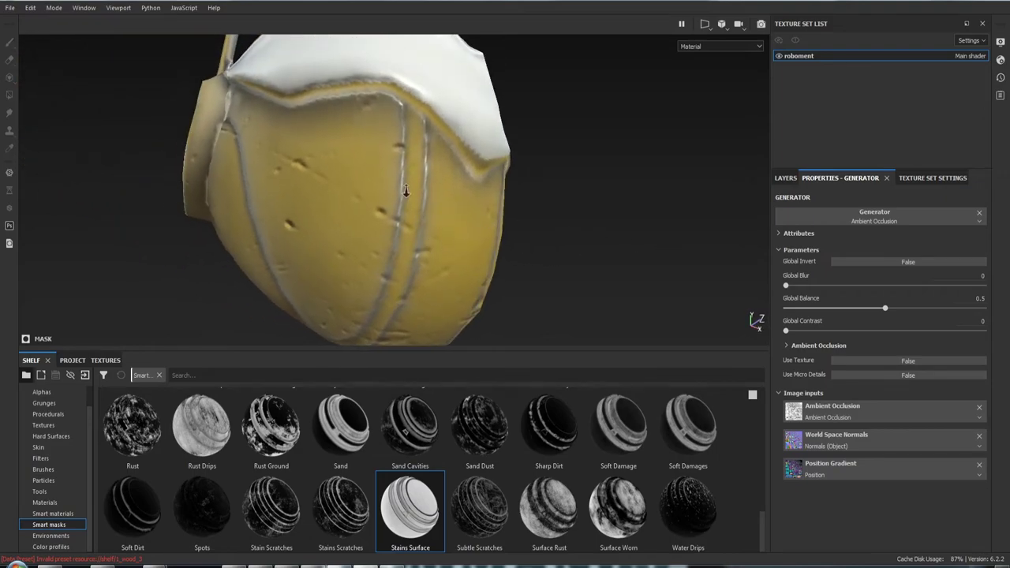
mouse_move(406, 191)
alt+mouse_down()
mouse_move(654, 165)
mouse_move(416, 161)
mouse_move(567, 249)
mouse_move(394, 209)
mouse_move(442, 214)
alt+mouse_up()
shift+right_drag(442, 214, 402, 214)
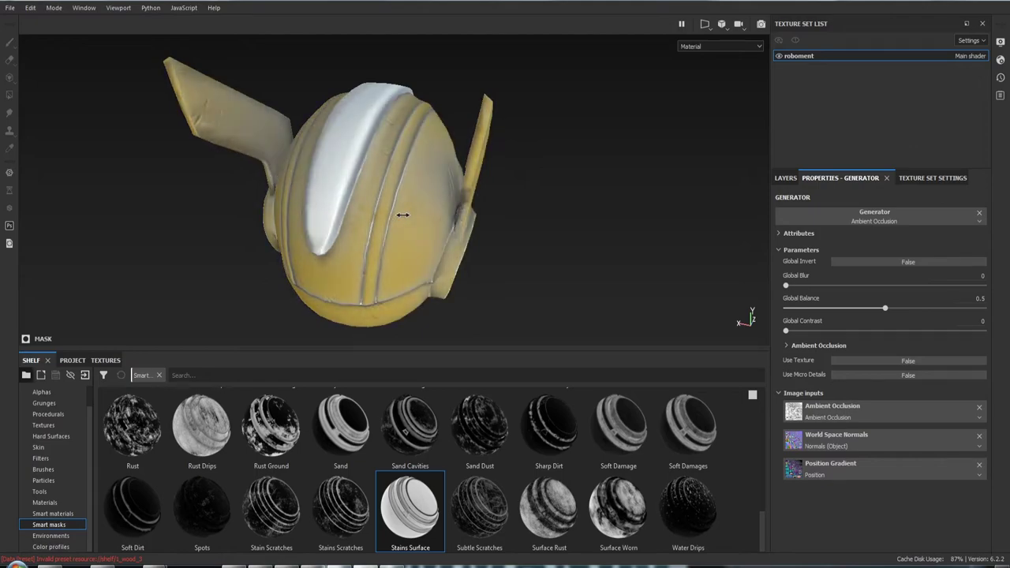
mouse_move(429, 201)
alt+mouse_down()
mouse_move(273, 165)
mouse_move(387, 165)
mouse_move(630, 214)
mouse_move(574, 215)
alt+mouse_up()
click(903, 213)
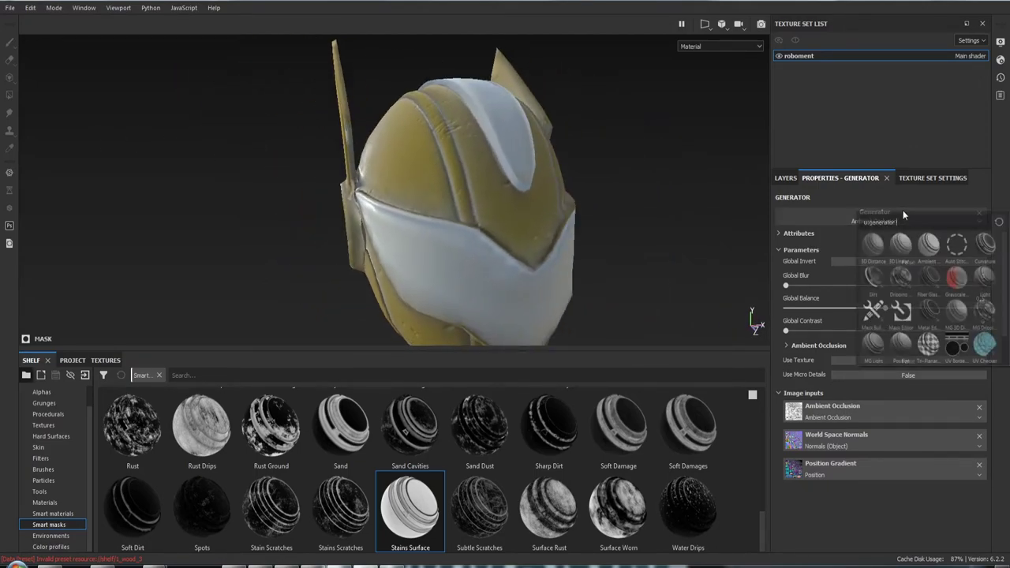
click(986, 246)
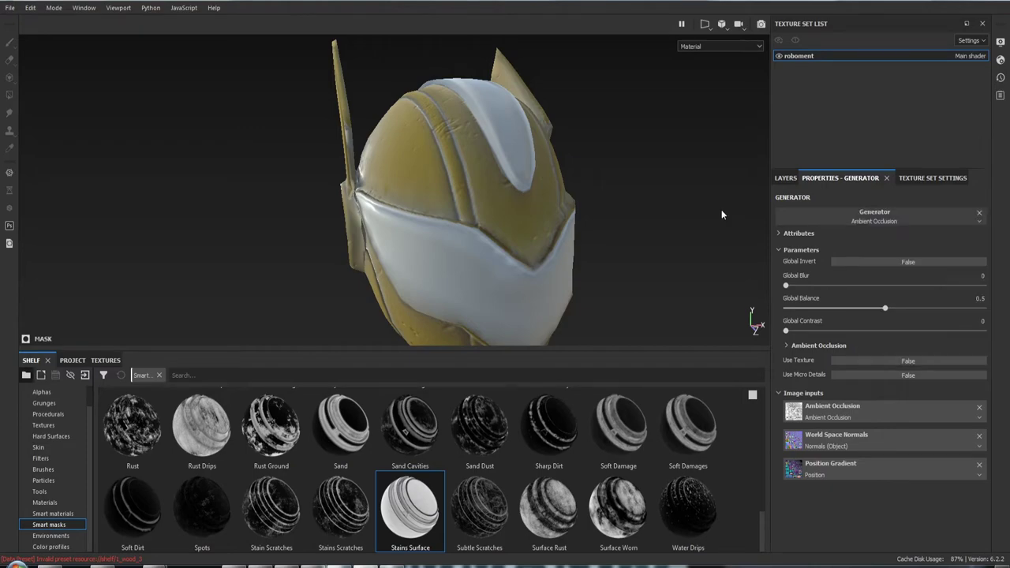
Reapply Ambient Occlusion as the mask generator, trying Global Invert on and then off.
mouse_move(513, 168)
alt+mouse_down()
mouse_move(641, 181)
mouse_move(596, 181)
alt+mouse_up()
click(883, 215)
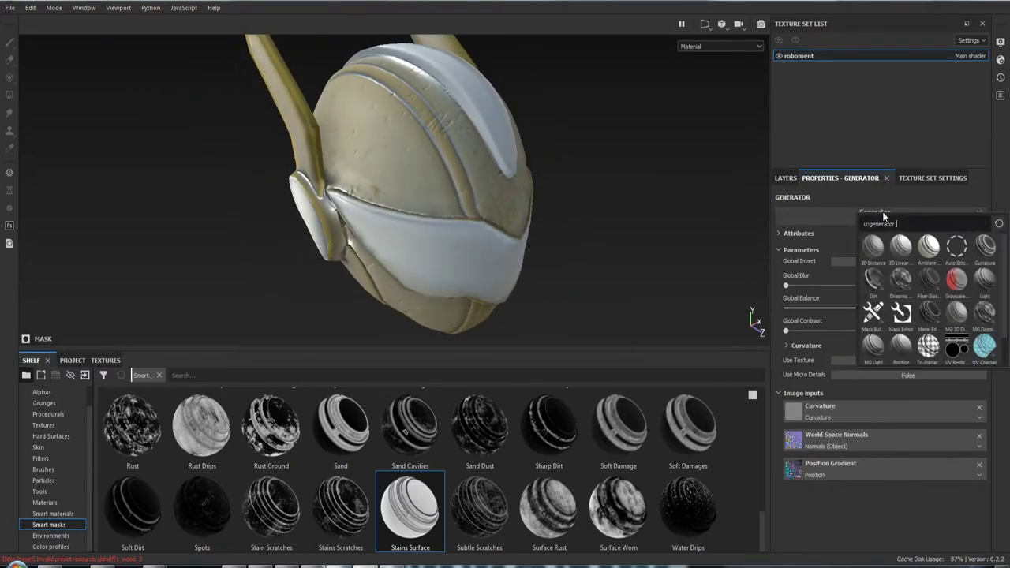
click(930, 243)
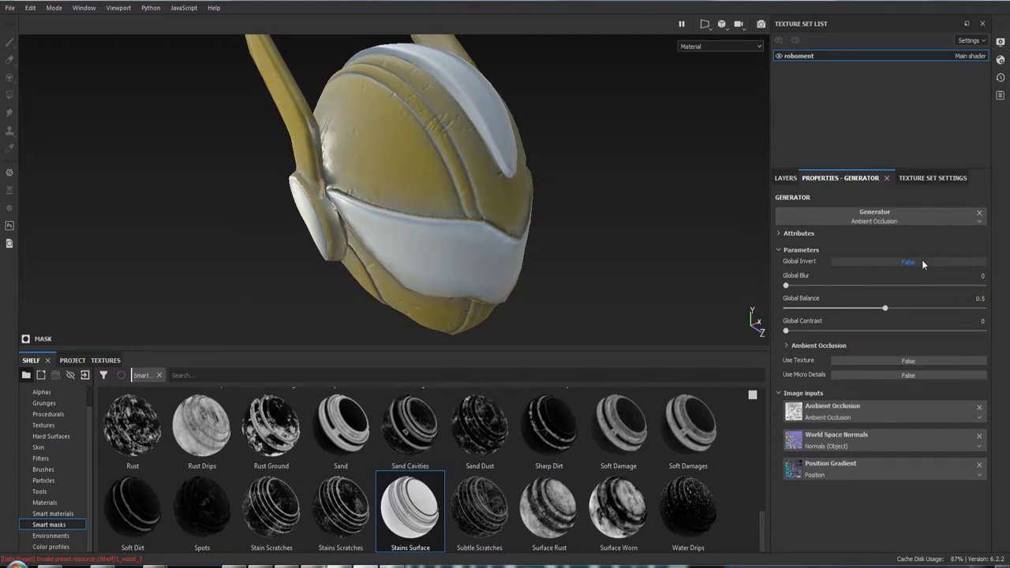
click(922, 261)
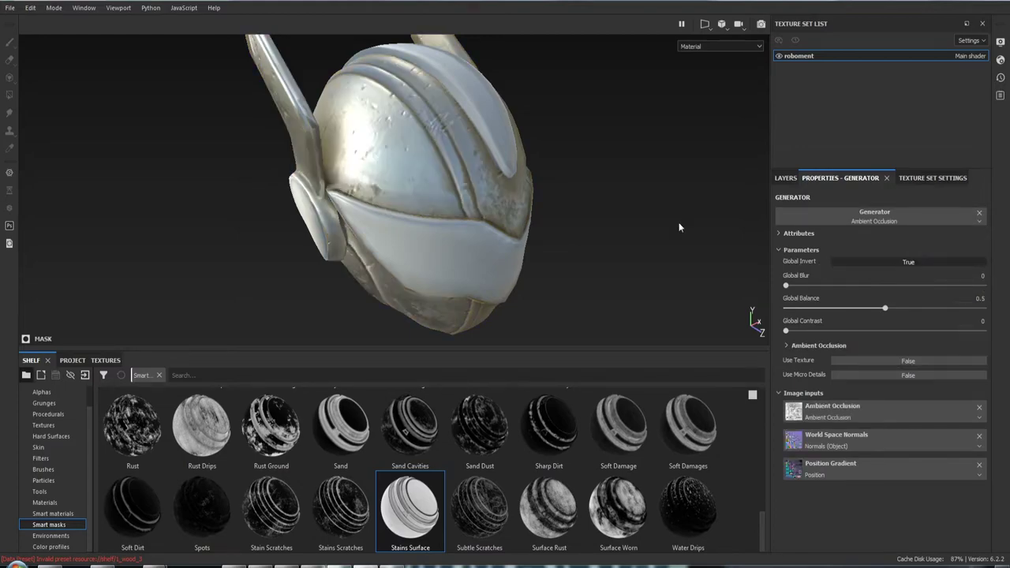
alt+drag(679, 227, 575, 193)
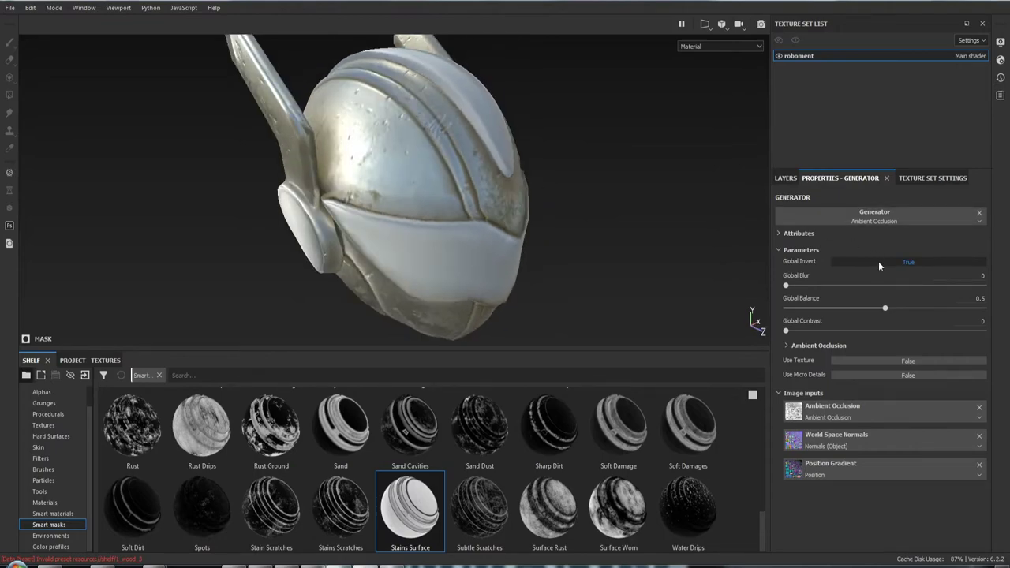
click(879, 261)
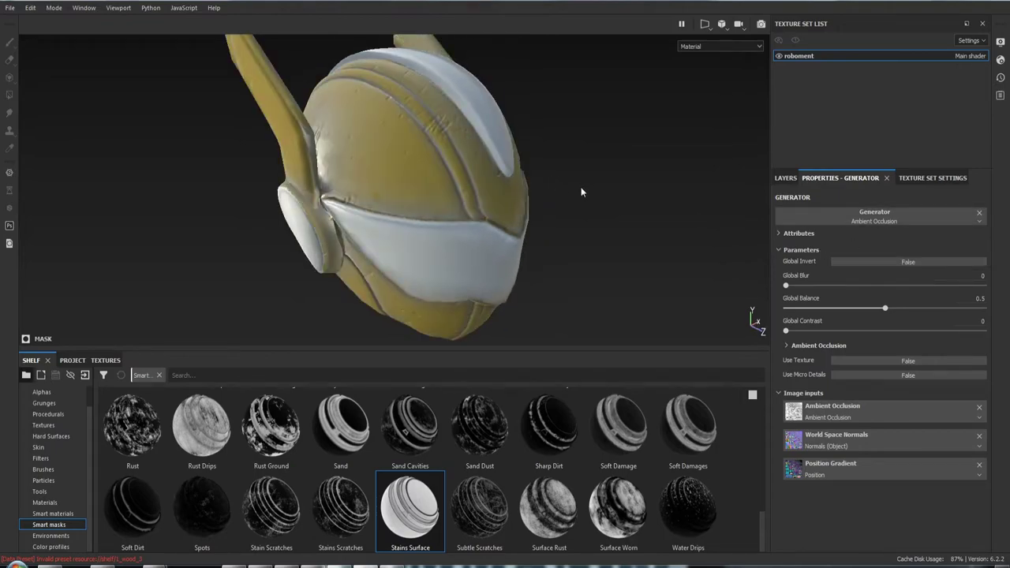
Orbit around the helmet to check the non-inverted AO mask, then show the layer stack.
mouse_move(347, 143)
alt+mouse_down()
mouse_move(447, 74)
mouse_move(326, 84)
alt+mouse_up()
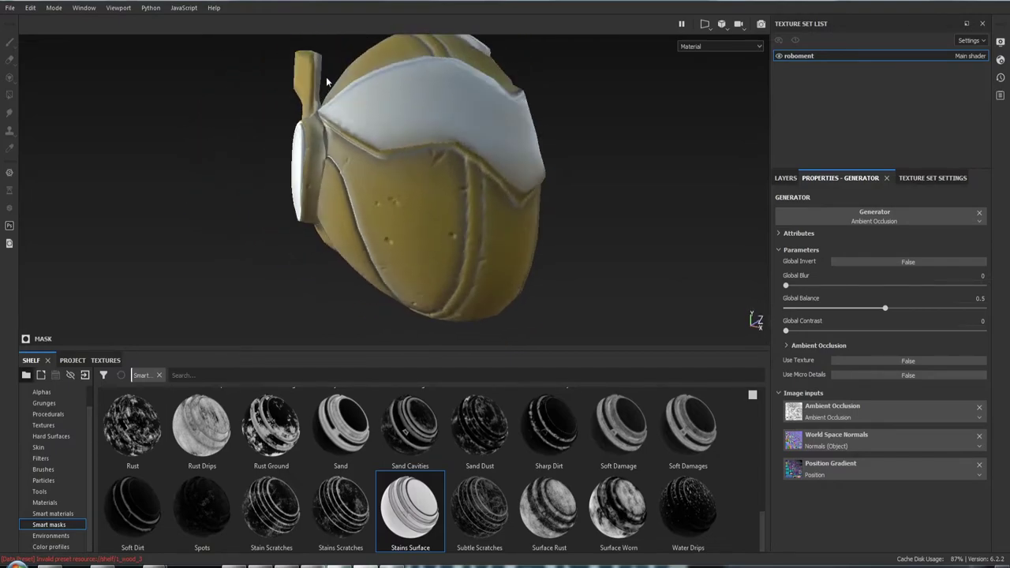
mouse_move(326, 84)
alt+right_down()
mouse_move(434, 281)
mouse_move(426, 197)
alt+right_up()
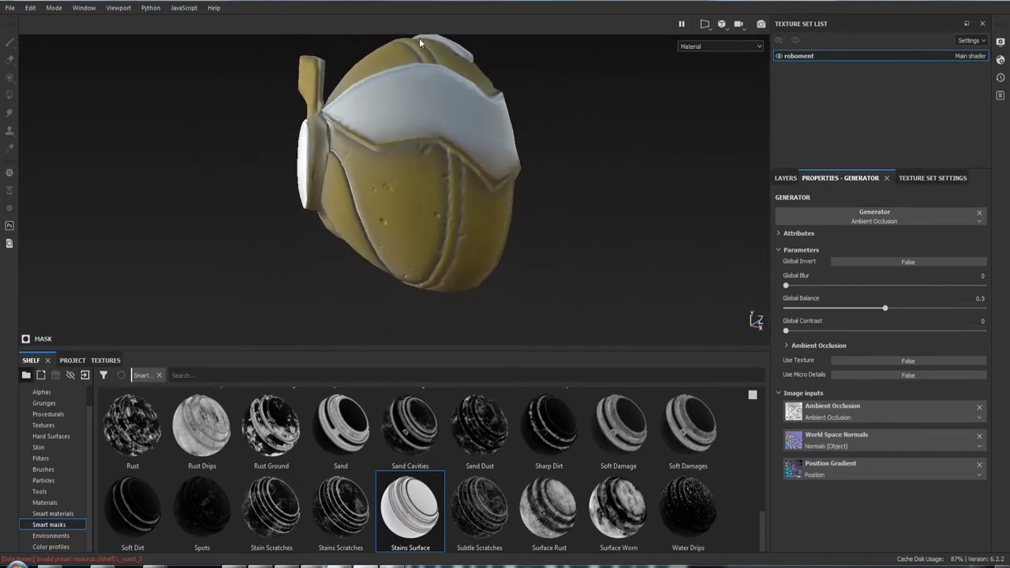
mouse_move(426, 197)
alt+mouse_down()
mouse_move(417, 203)
mouse_move(439, 180)
mouse_move(555, 160)
mouse_move(450, 170)
alt+mouse_up()
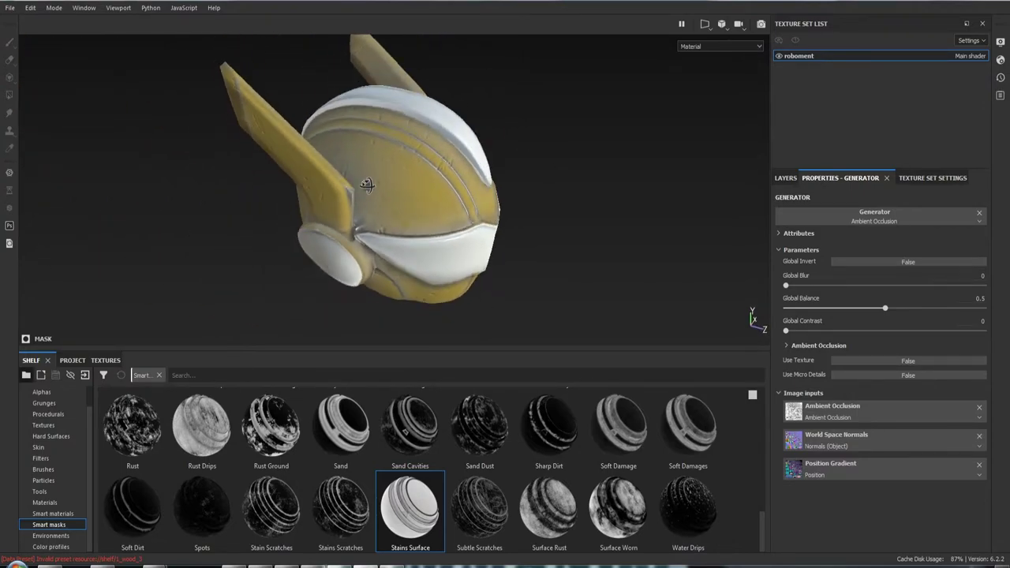
mouse_move(450, 170)
alt+right_down()
mouse_move(437, 141)
mouse_move(495, 204)
alt+right_up()
mouse_move(496, 203)
alt+mouse_down()
mouse_move(422, 189)
mouse_move(374, 129)
mouse_move(621, 189)
alt+mouse_up()
click(788, 179)
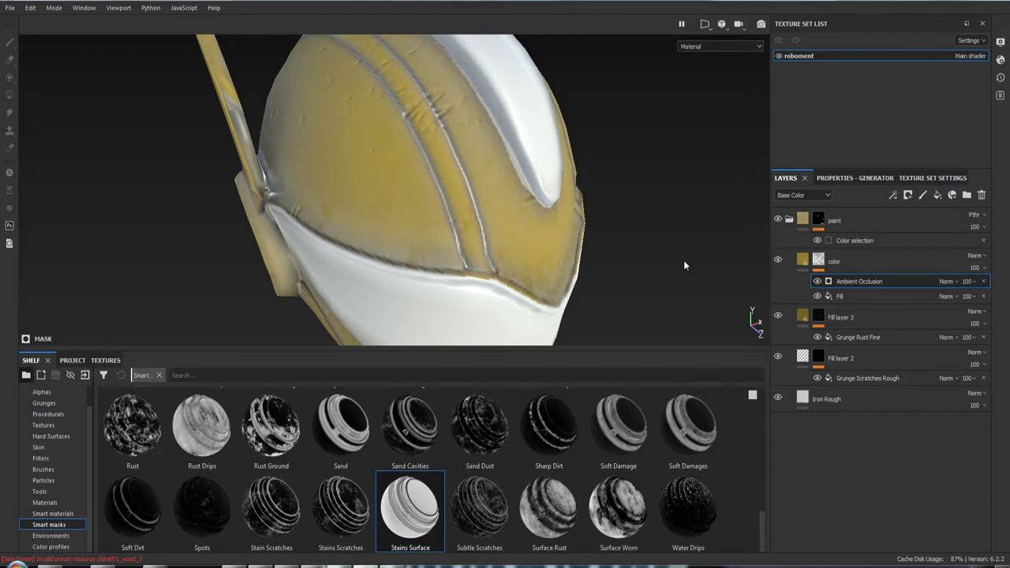
Move between the Ambient Occlusion generator settings and the layer stack, then list the mask generators.
click(860, 178)
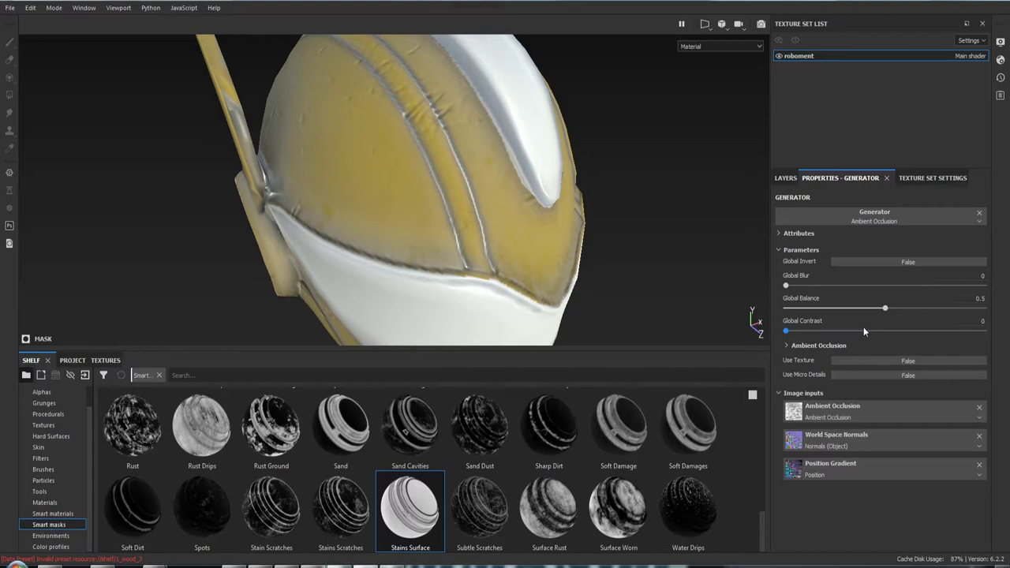
click(786, 178)
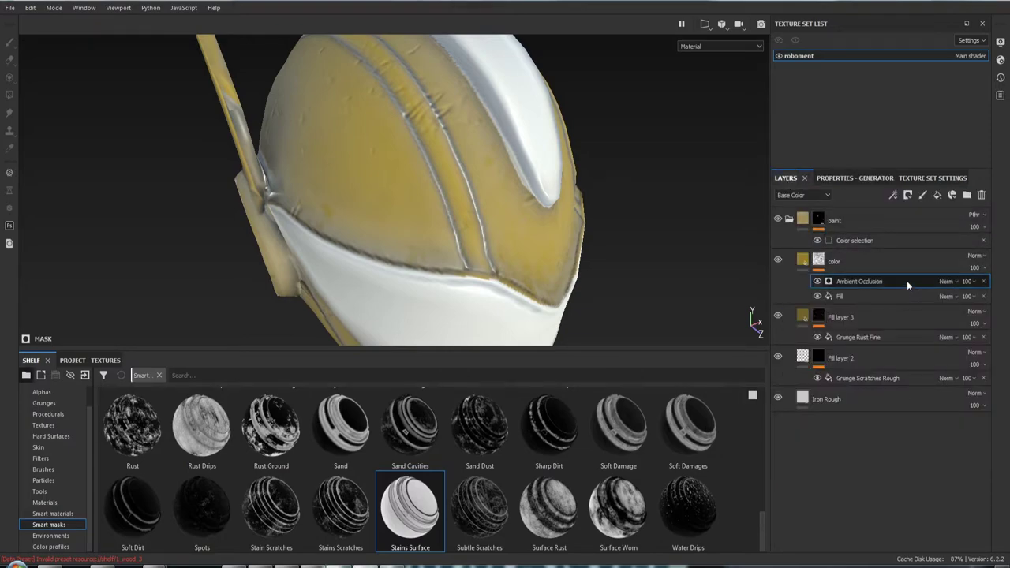
click(880, 283)
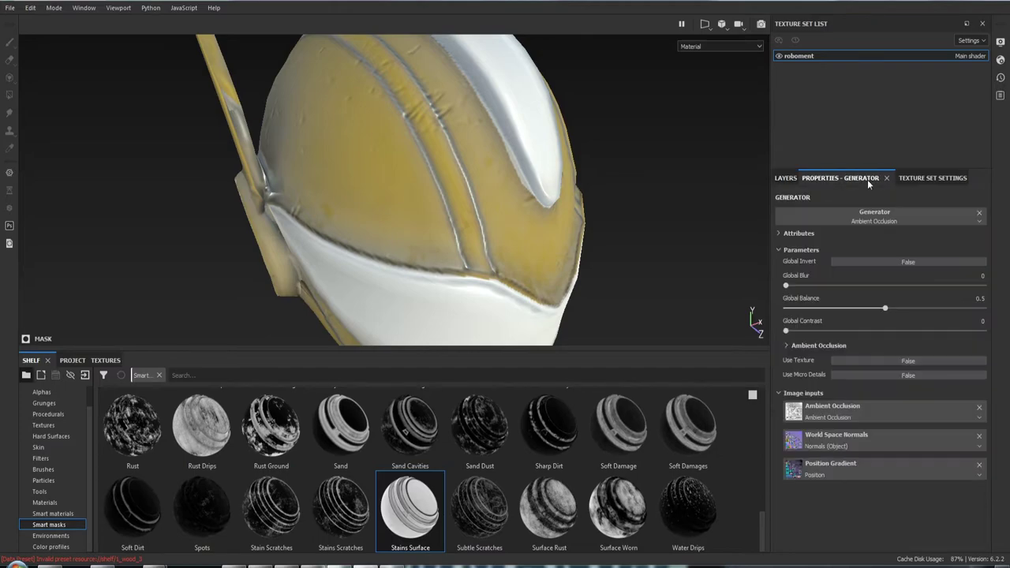
click(869, 221)
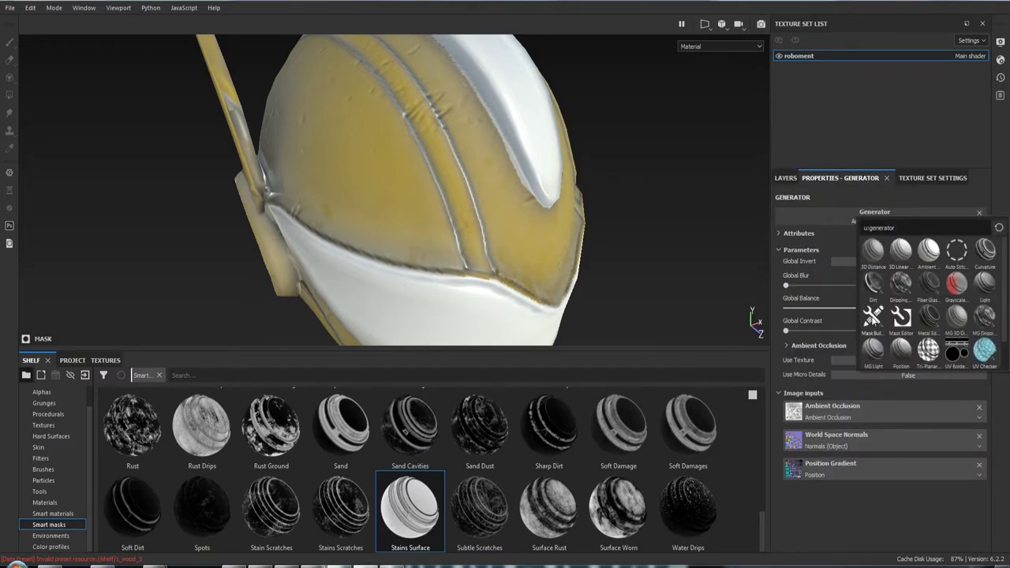
mouse_move(873, 316)
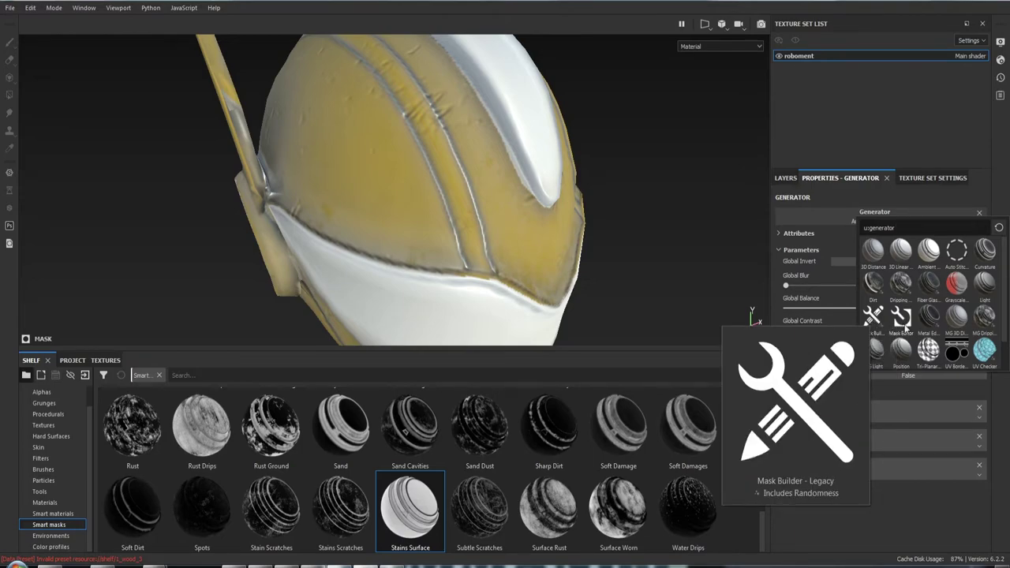
Switch the mask generator to Metal Edge Wear with Invert on, checking the chipped paint edges.
click(931, 319)
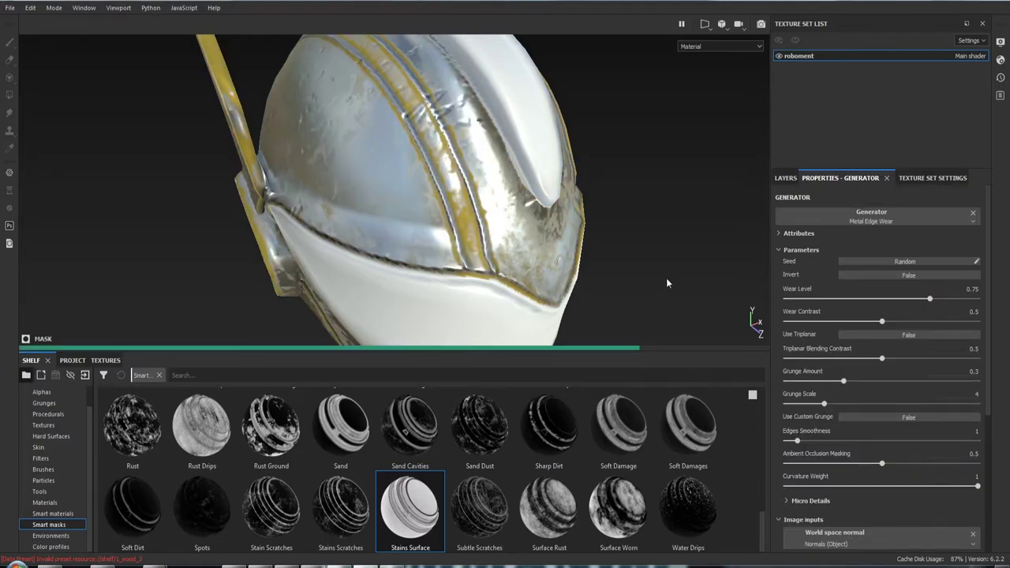
alt+drag(666, 278, 678, 211)
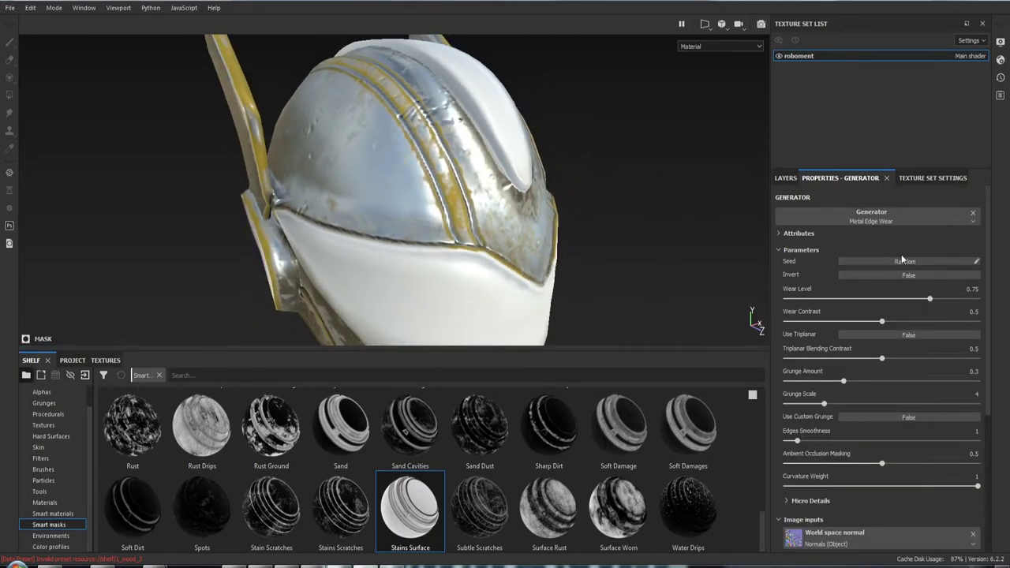
click(910, 275)
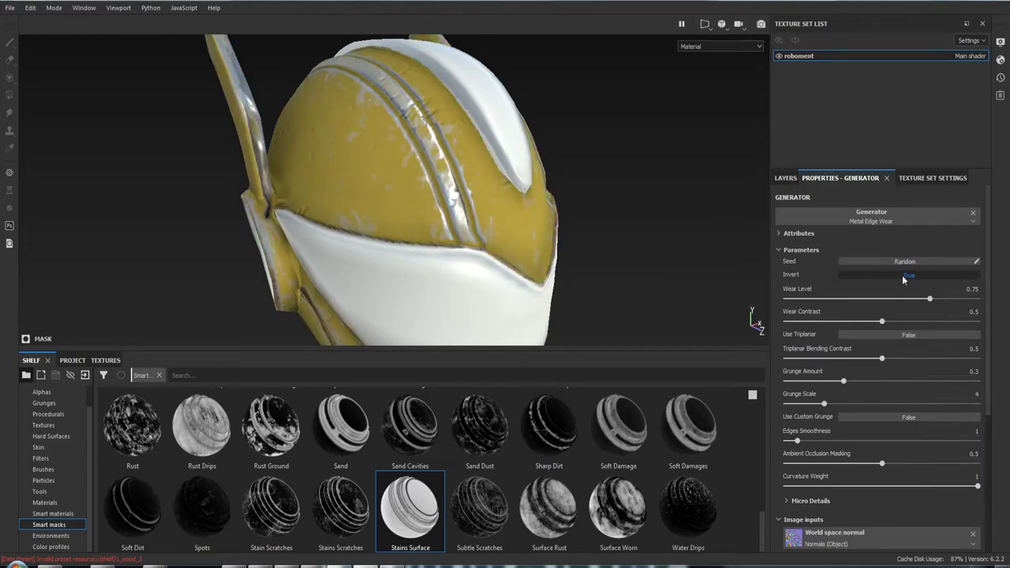
mouse_move(638, 236)
alt+mouse_down()
mouse_move(582, 236)
mouse_move(571, 248)
mouse_move(539, 218)
alt+mouse_up()
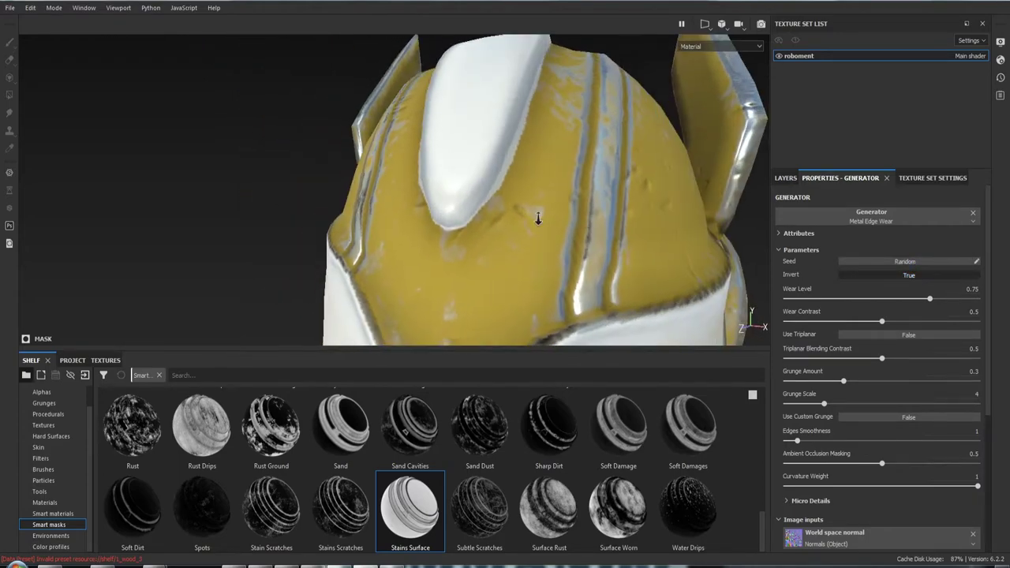
alt+right_drag(538, 219, 541, 228)
mouse_move(540, 229)
alt+mouse_down()
mouse_move(552, 237)
mouse_move(545, 267)
mouse_move(623, 208)
mouse_move(577, 281)
alt+mouse_up()
alt+right_drag(576, 280, 551, 282)
mouse_move(550, 282)
alt+mouse_down()
mouse_move(549, 201)
mouse_move(543, 264)
alt+mouse_up()
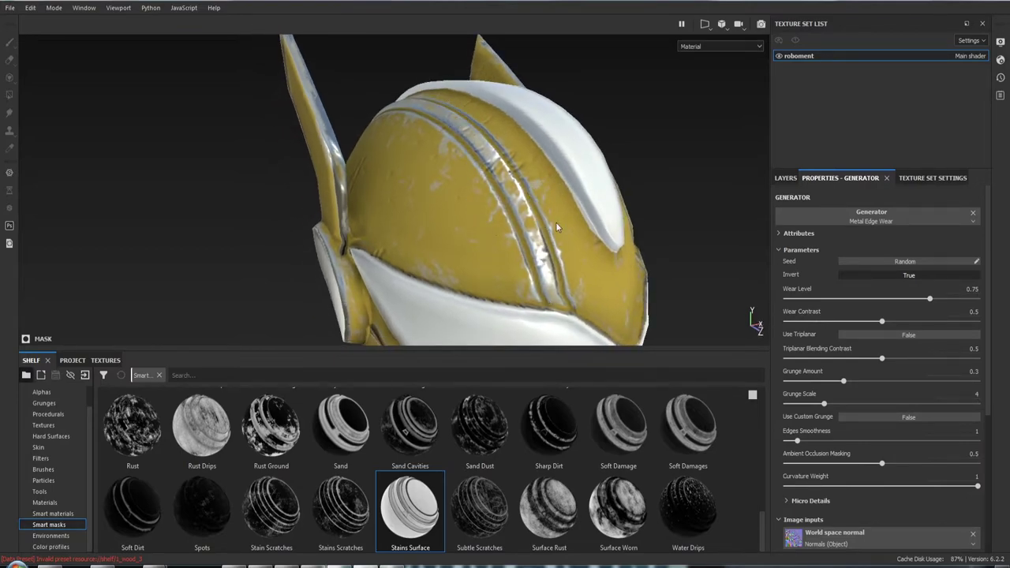
mouse_move(555, 226)
alt+mouse_down()
mouse_move(506, 221)
mouse_move(606, 235)
mouse_move(471, 207)
mouse_move(605, 185)
mouse_move(339, 105)
mouse_move(374, 112)
mouse_move(428, 203)
mouse_move(490, 183)
mouse_move(273, 194)
mouse_move(395, 172)
mouse_move(433, 215)
mouse_move(595, 196)
mouse_move(413, 166)
mouse_move(375, 261)
alt+mouse_up()
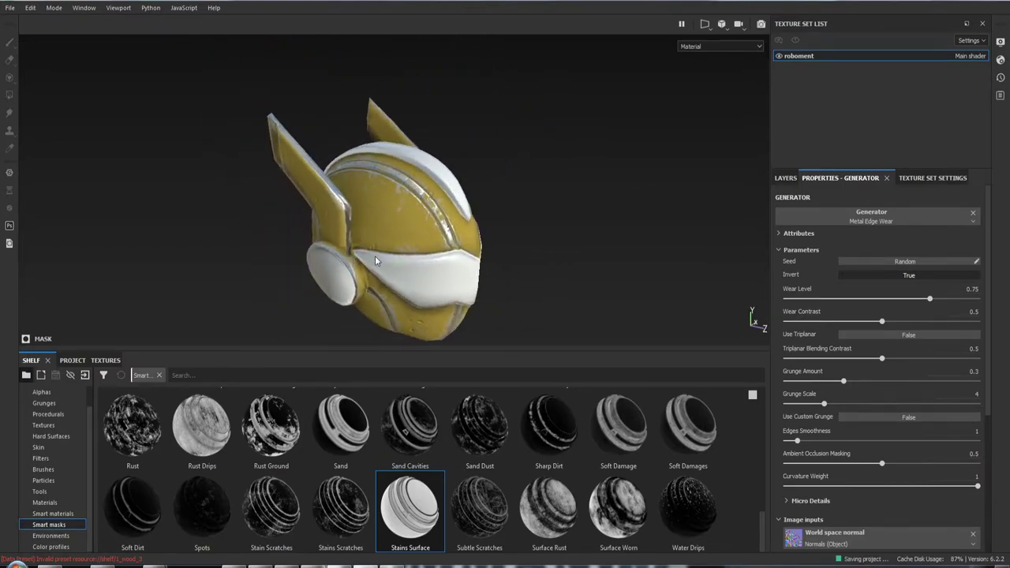
Close the generator list keeping Metal Edge Wear, and scroll down to the Image inputs.
click(928, 218)
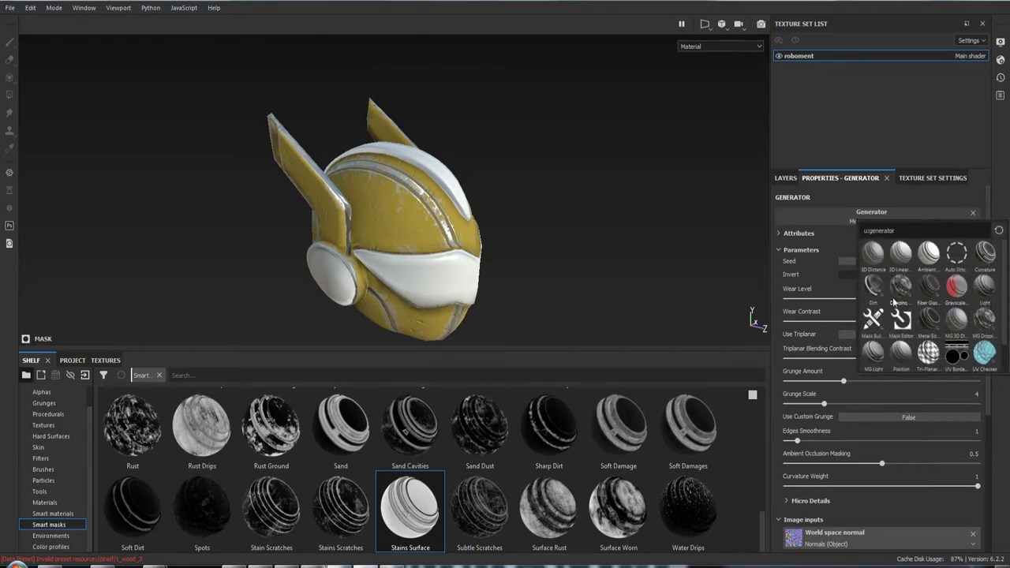
mouse_move(928, 285)
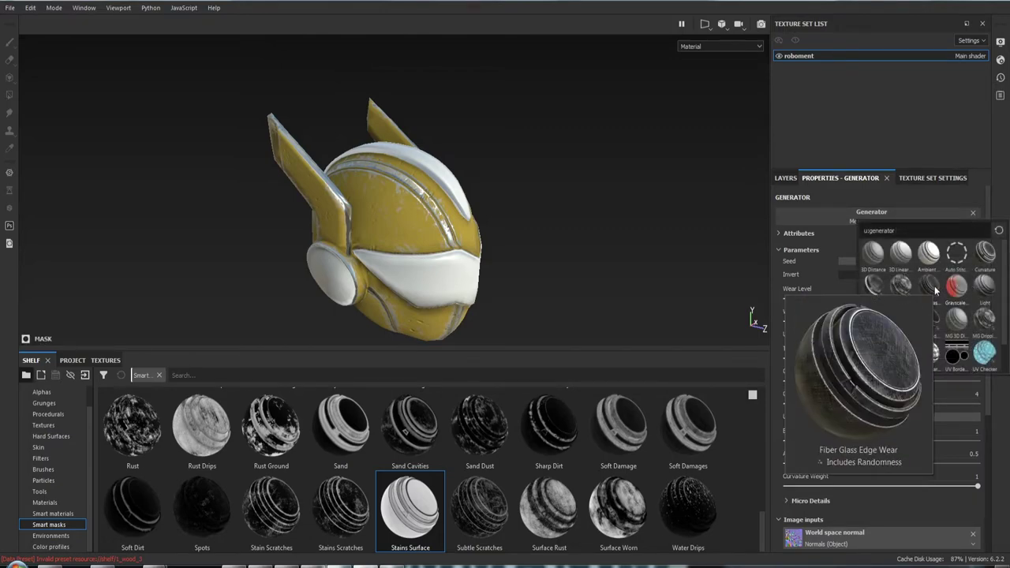
click(717, 197)
mouse_move(540, 226)
alt+mouse_down()
mouse_move(420, 229)
mouse_move(756, 266)
alt+mouse_up()
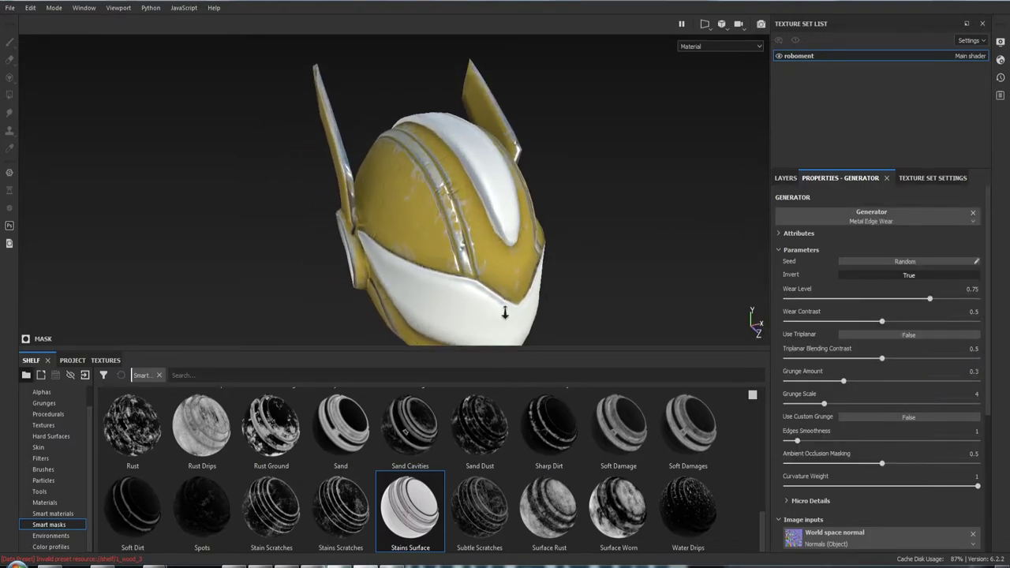
scroll(905, 325, down, 5)
scroll(906, 328, down, 3)
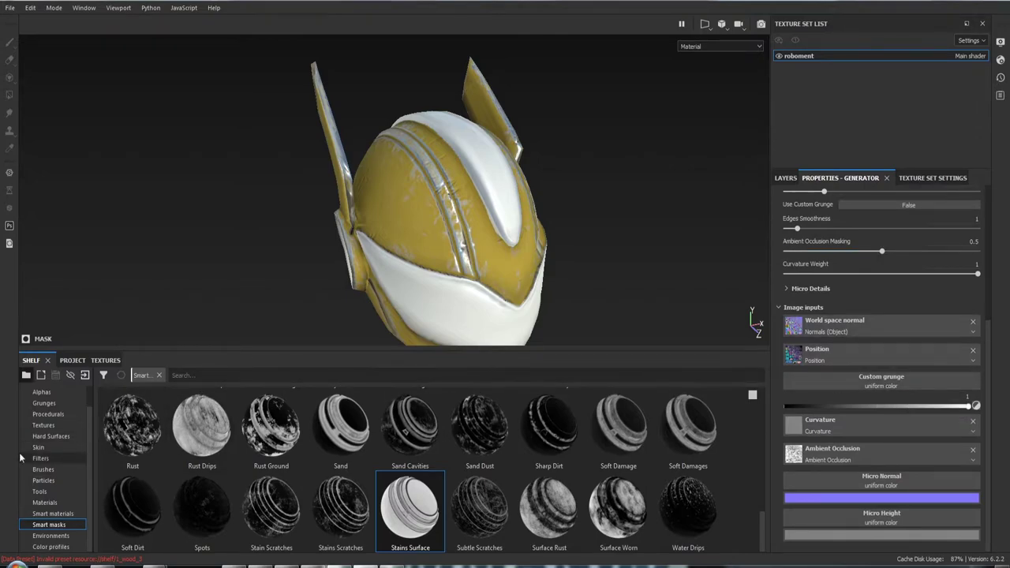
Drag Grunge Scratches Rough from the Shelf's Grunges category into the Custom grunge slot.
scroll(87, 419, up, 1)
scroll(88, 415, up, 1)
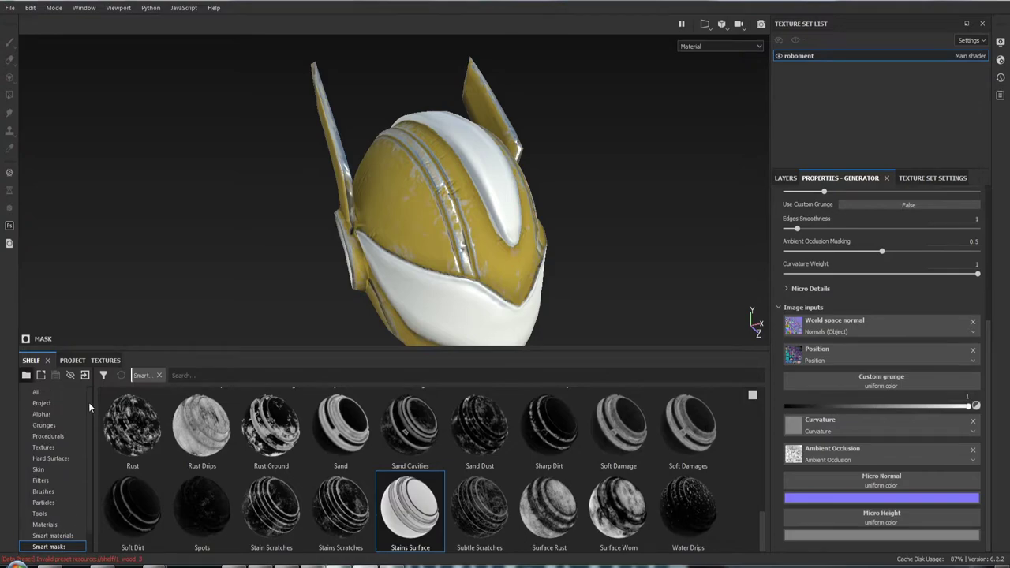
click(55, 426)
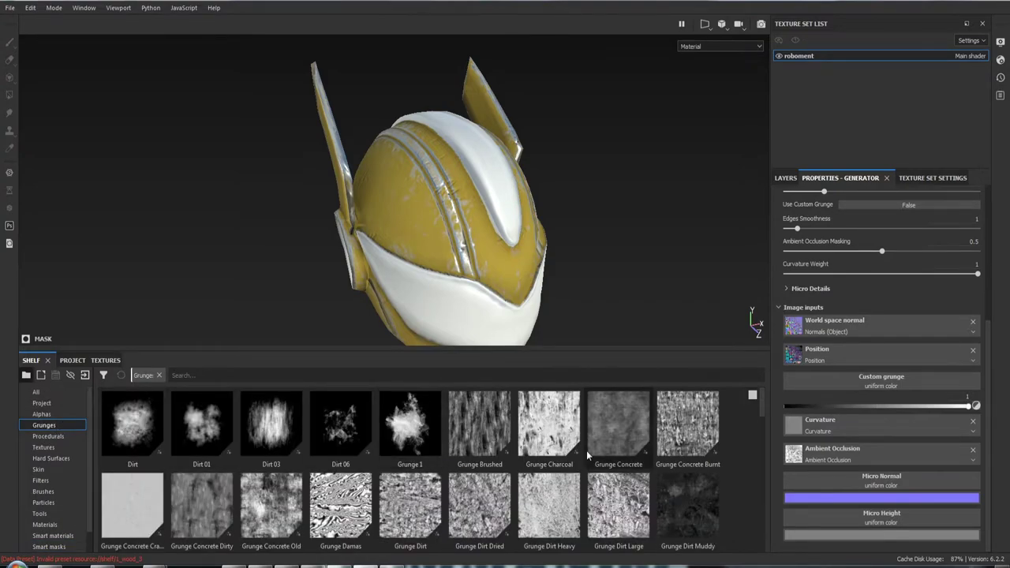
drag(764, 406, 758, 466)
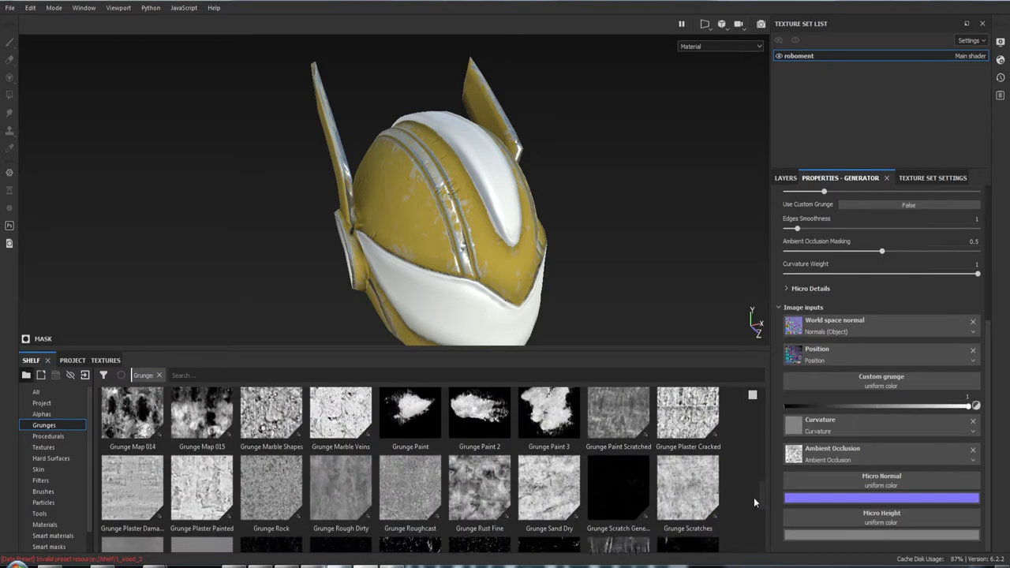
drag(758, 469, 752, 512)
drag(272, 482, 846, 383)
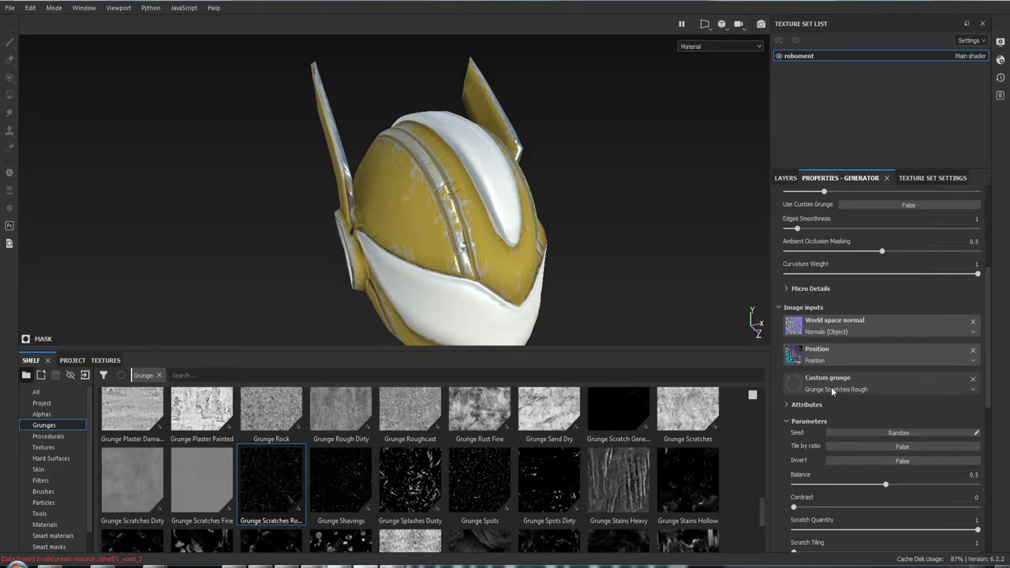
scroll(836, 390, up, 3)
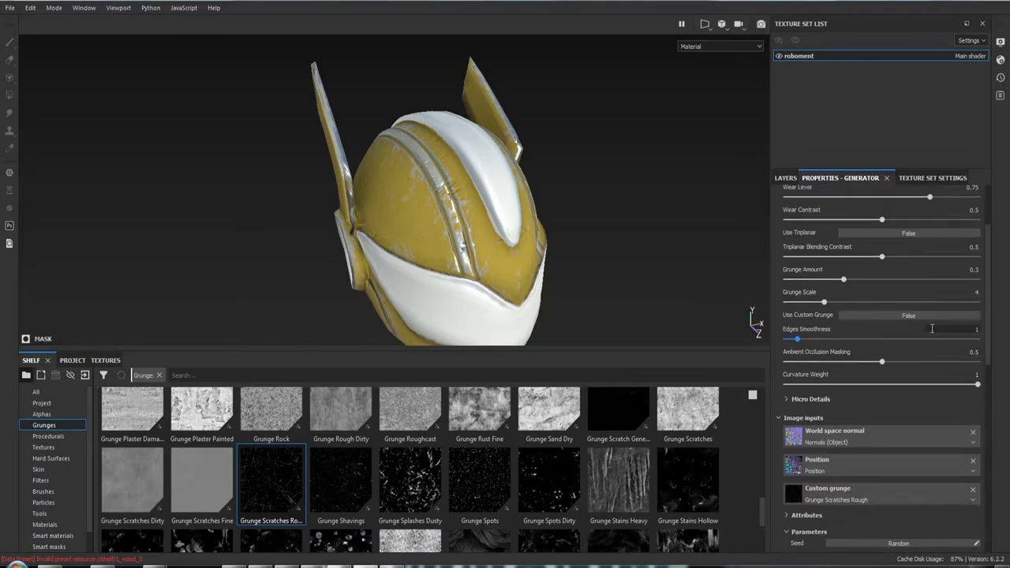
Turn on Use Custom Grunge for the edge wear and lower the custom grunge Balance.
click(906, 319)
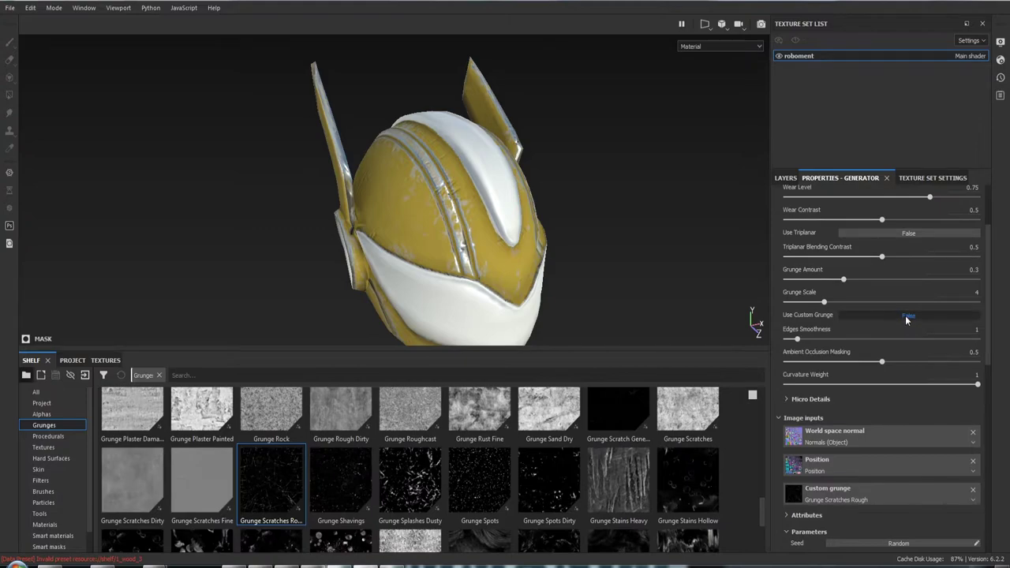
alt+drag(607, 266, 557, 277)
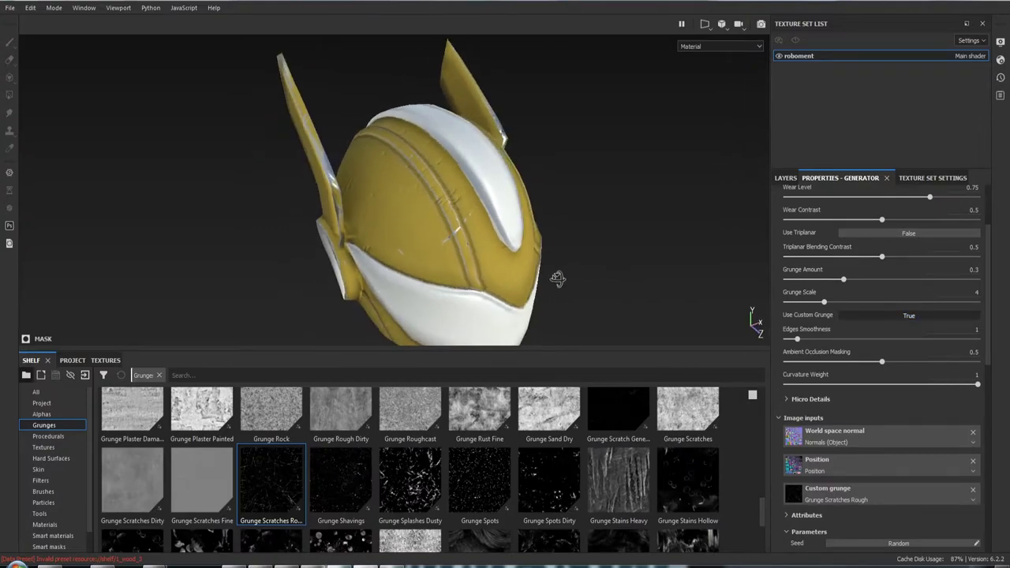
mouse_move(557, 278)
alt+right_down()
mouse_move(485, 277)
mouse_move(586, 268)
alt+right_up()
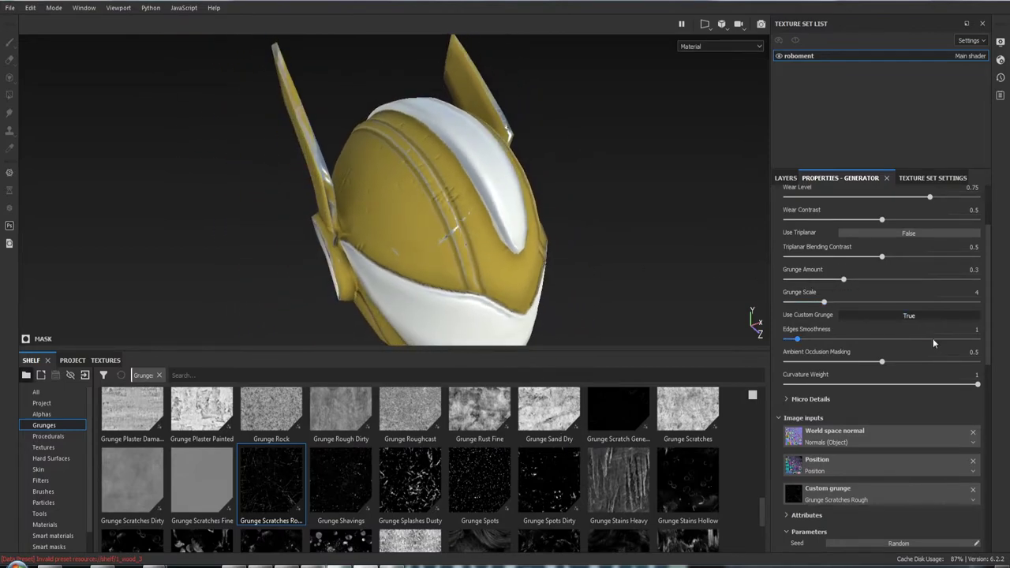
scroll(908, 355, down, 2)
scroll(892, 368, down, 3)
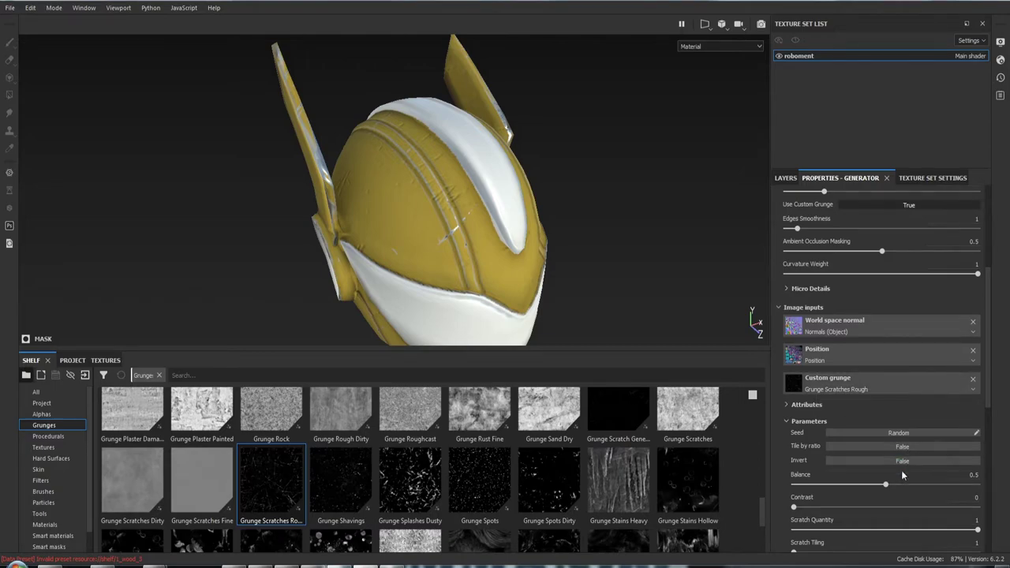
mouse_move(885, 484)
mouse_down()
mouse_move(814, 493)
mouse_move(839, 490)
mouse_up()
scroll(840, 482, down, 2)
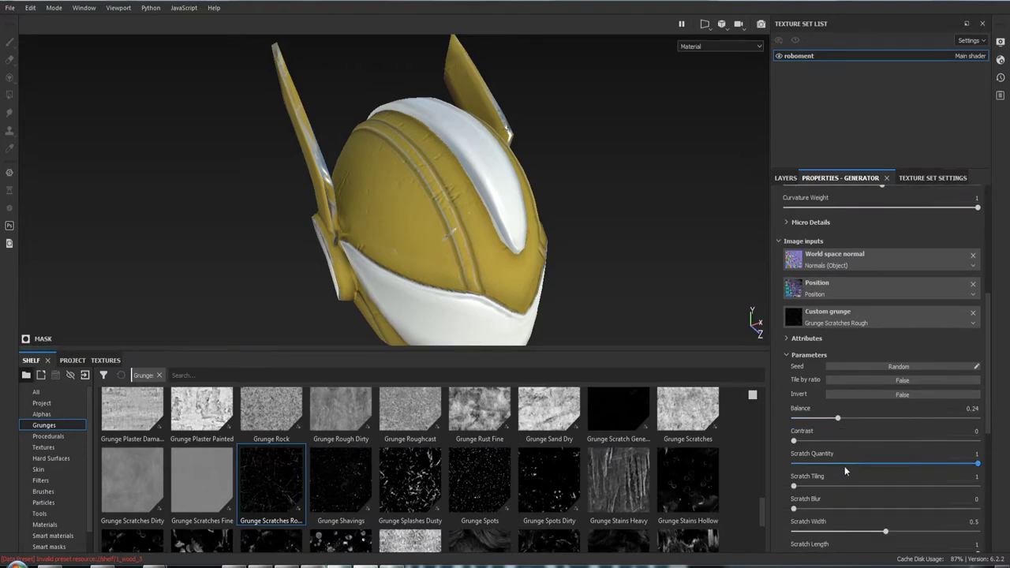
scroll(844, 465, down, 3)
Set Scratch Width 0.07, Scratch Dirtiness 0.25 and Double Scratch 0.28, then select the color fill layer.
drag(885, 444, 821, 456)
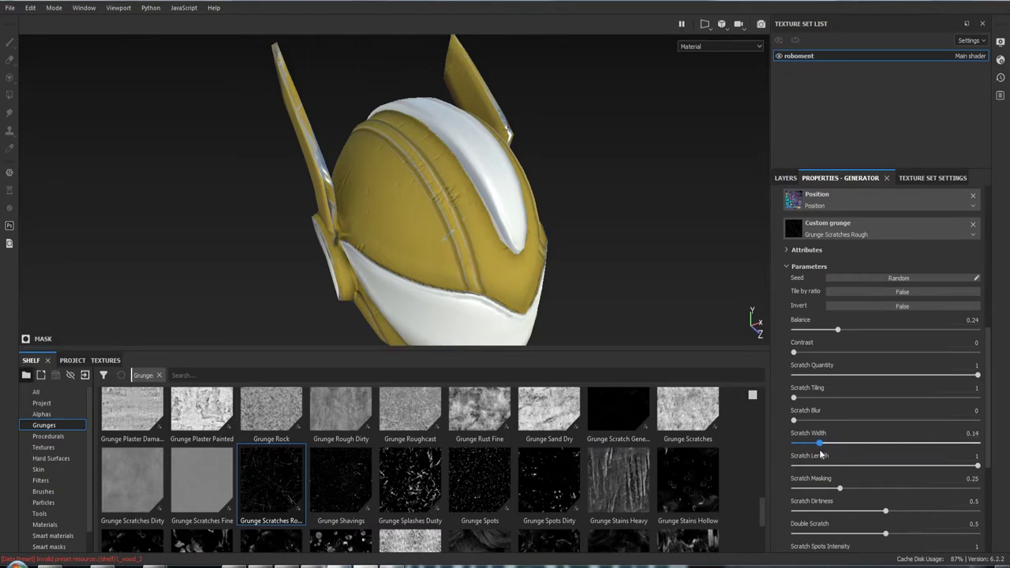
scroll(879, 474, down, 3)
scroll(879, 467, down, 4)
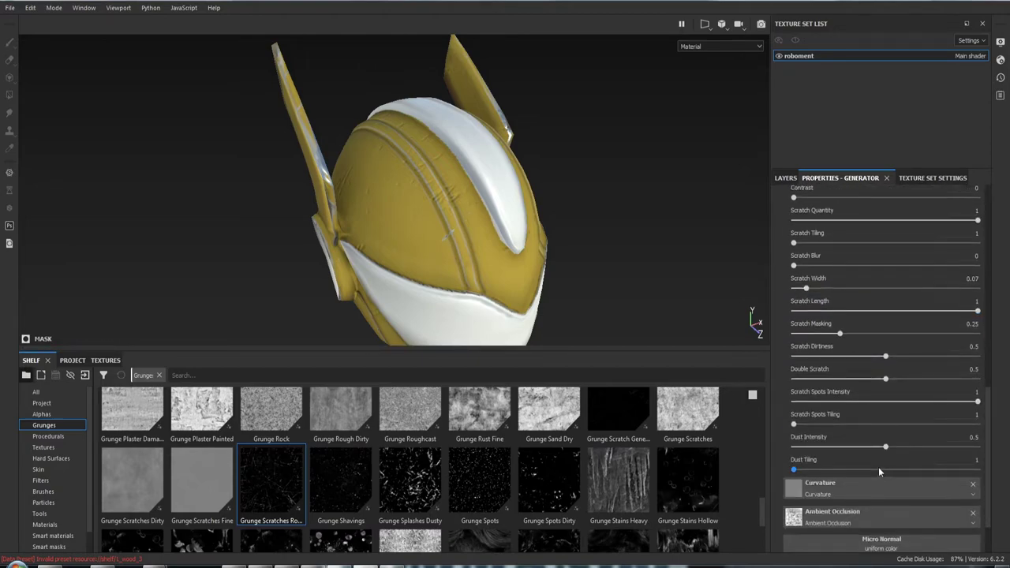
scroll(879, 466, up, 4)
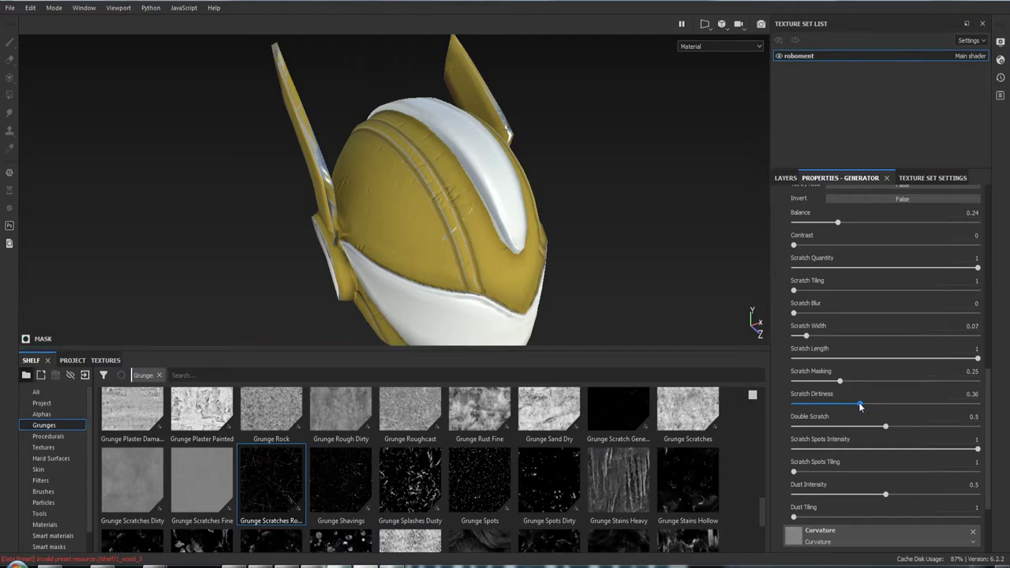
drag(861, 405, 839, 404)
drag(886, 426, 846, 426)
click(791, 177)
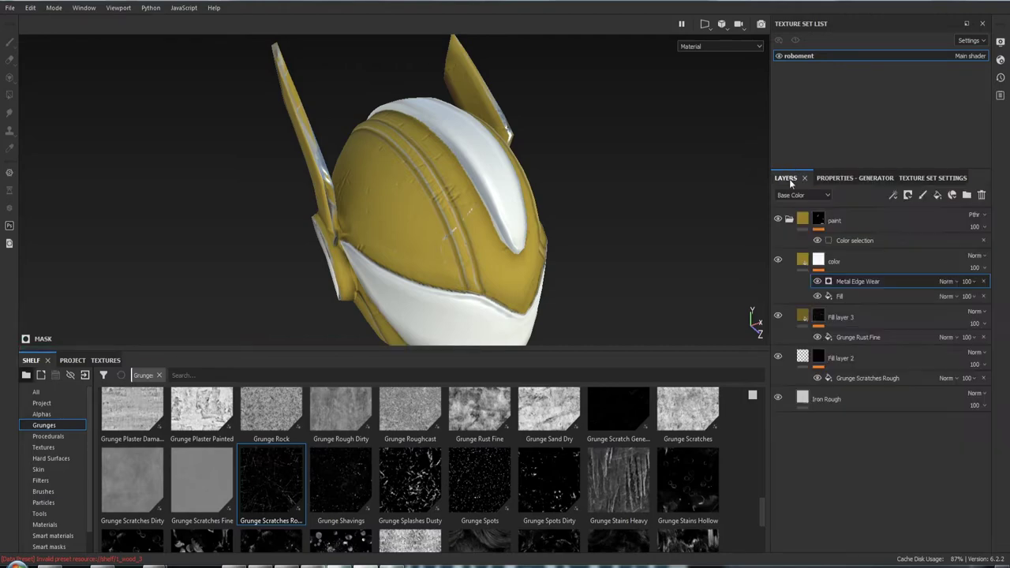
click(804, 265)
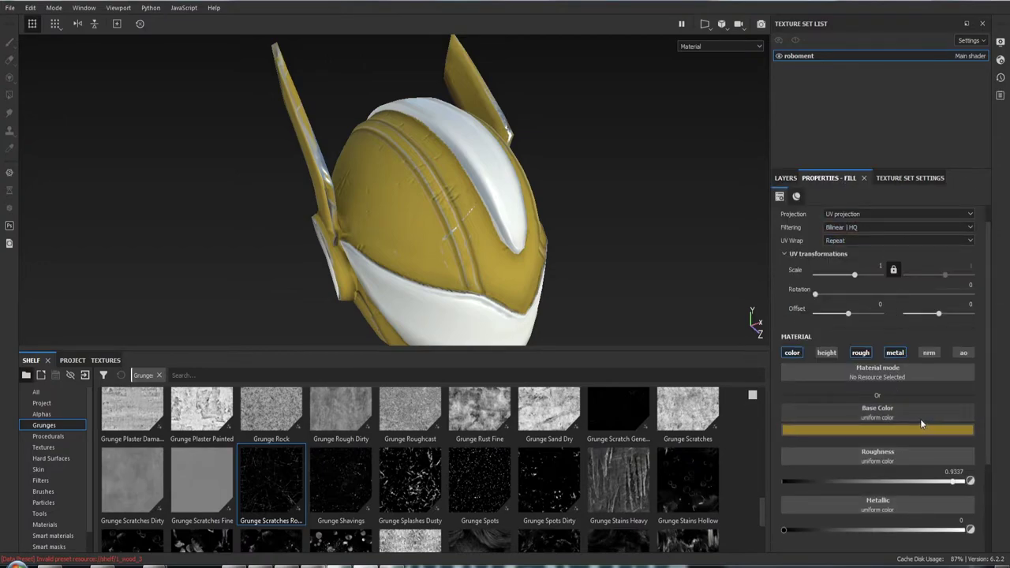
Enable the height channel on the color fill and set Height to 0.049.
click(826, 357)
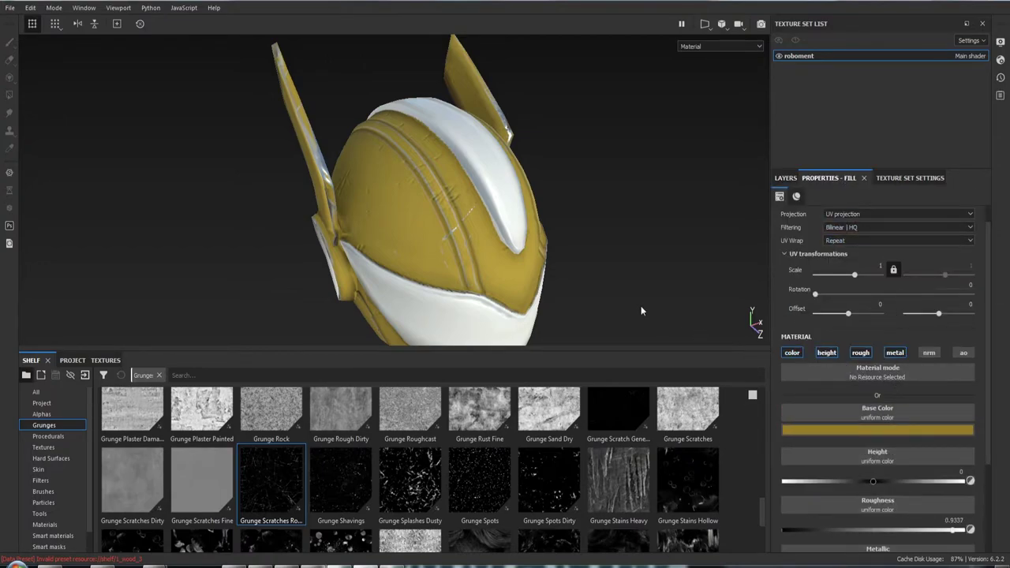
mouse_move(641, 311)
alt+mouse_down()
mouse_move(602, 271)
mouse_move(484, 255)
alt+mouse_up()
mouse_move(484, 255)
alt+right_down()
mouse_move(458, 269)
mouse_move(508, 290)
alt+right_up()
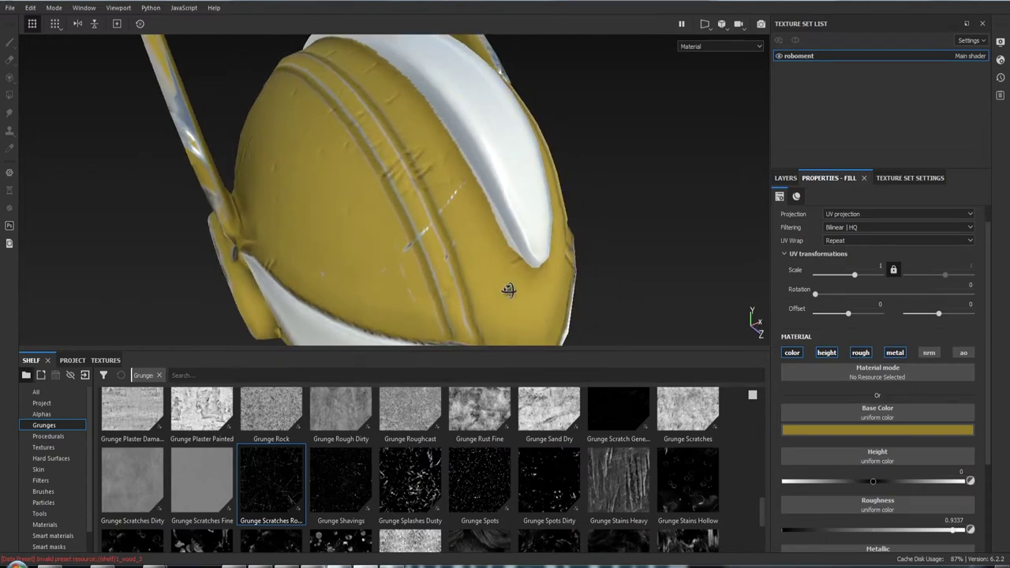
alt+drag(509, 290, 449, 210)
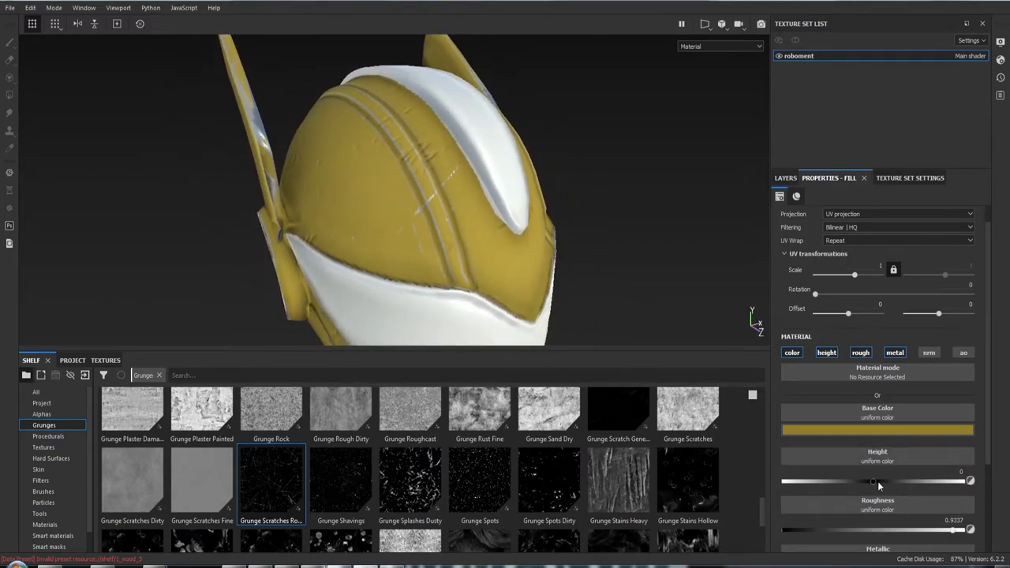
mouse_move(878, 483)
mouse_down()
mouse_move(888, 482)
mouse_move(870, 483)
mouse_up()
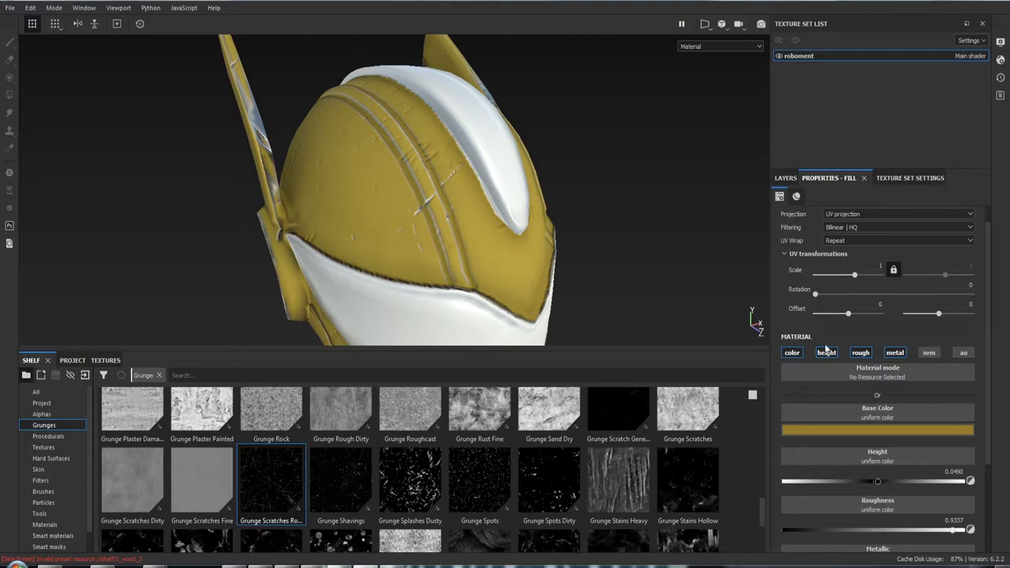
click(786, 177)
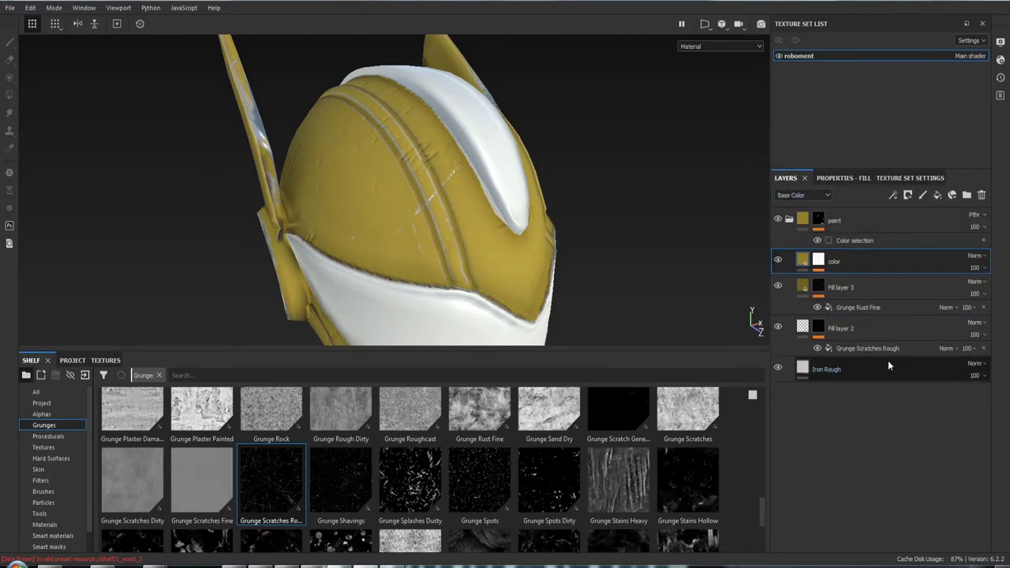
Select the color layer mask's Metal Edge Wear effect and scroll through its generator settings.
click(819, 261)
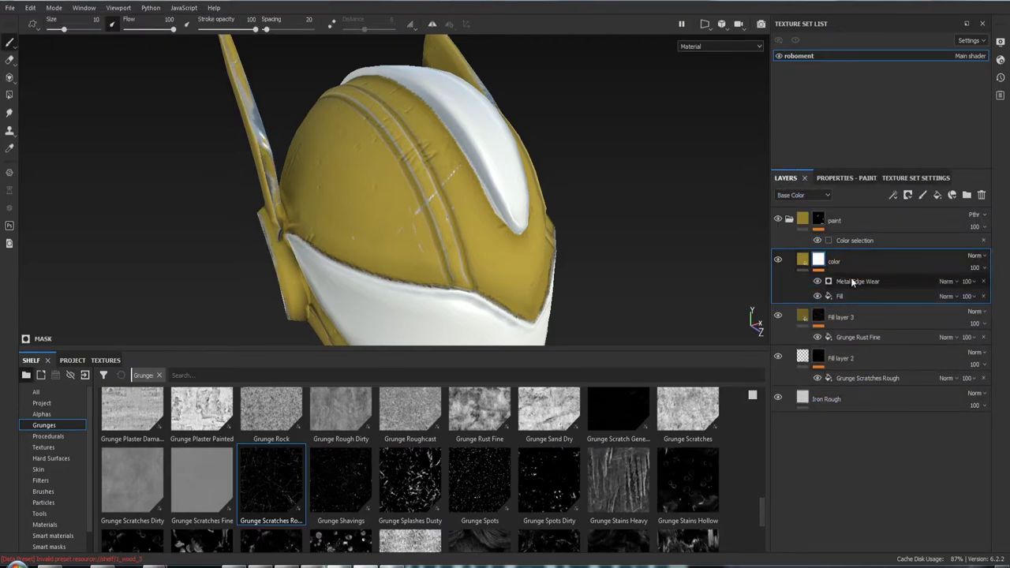
click(853, 282)
click(852, 282)
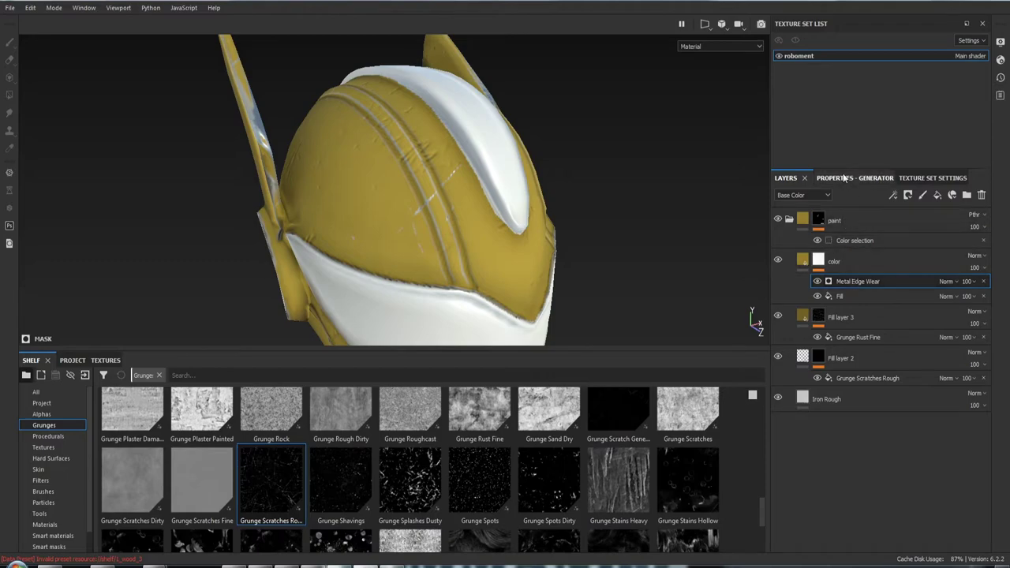
scroll(873, 438, down, 10)
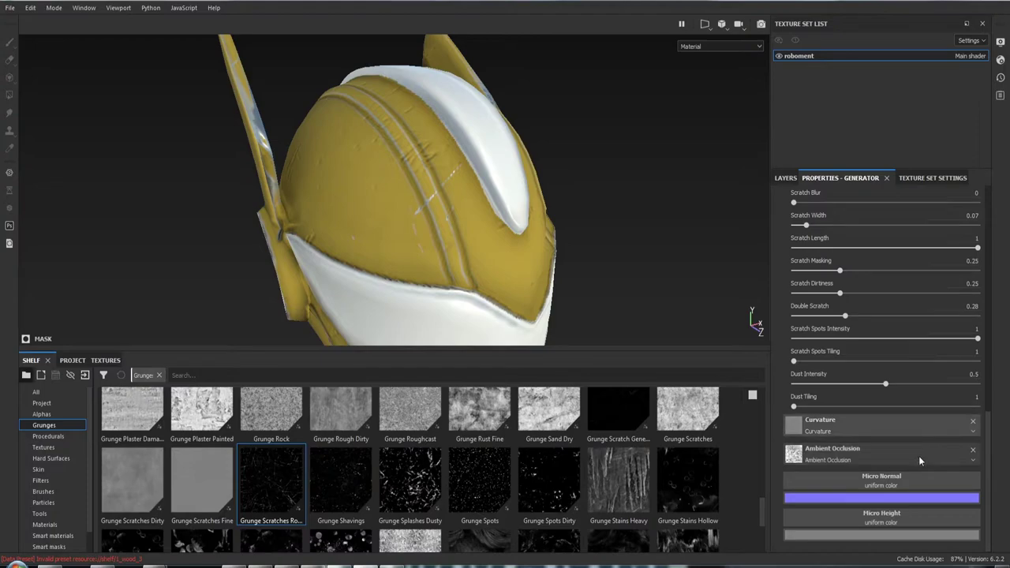
click(788, 178)
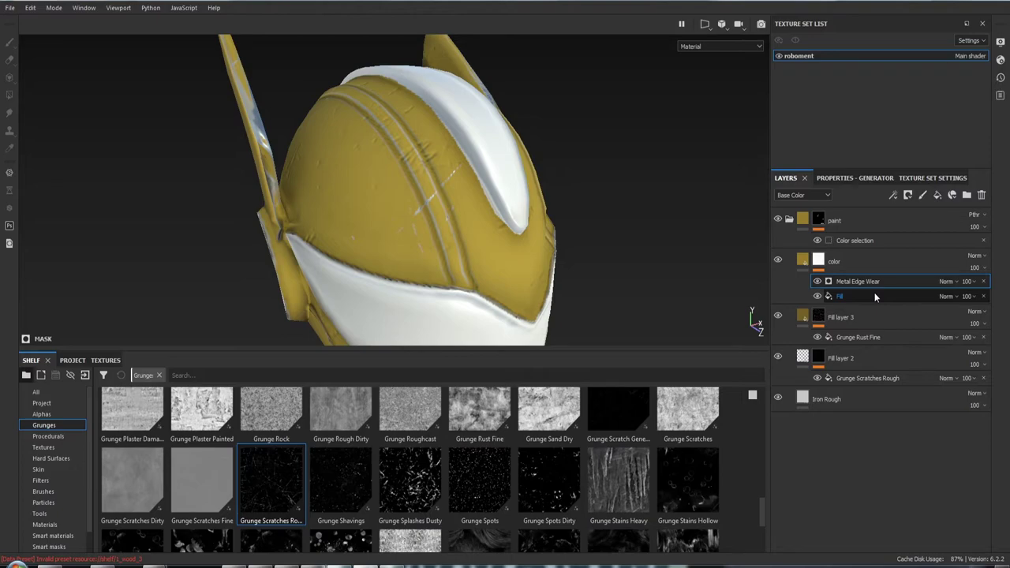
click(853, 177)
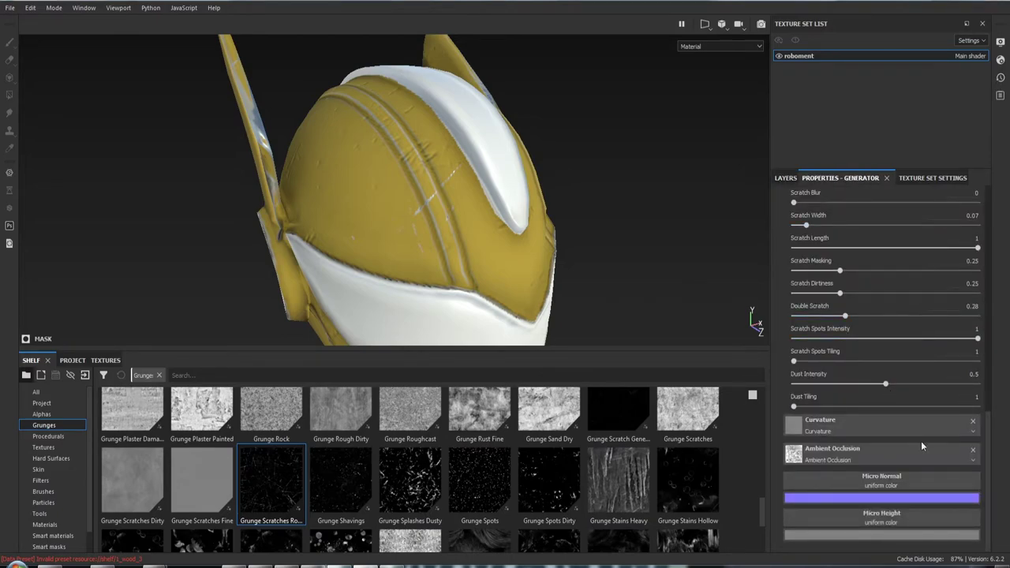
scroll(921, 486, up, 1)
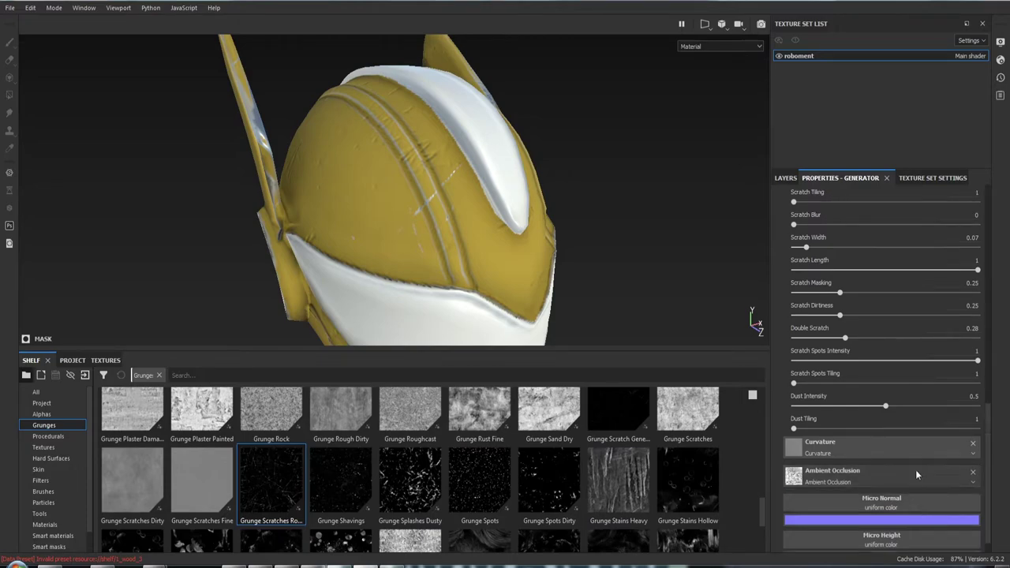
scroll(915, 469, up, 2)
scroll(911, 458, up, 2)
scroll(892, 363, up, 1)
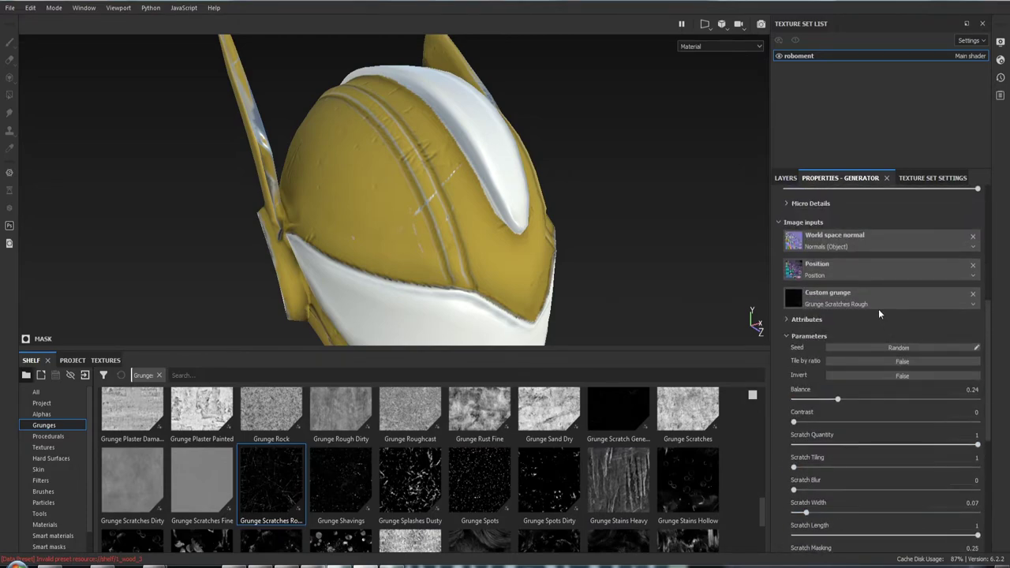
Clear the Custom grunge slot and reapply Metal Edge Wear with its default settings.
click(975, 297)
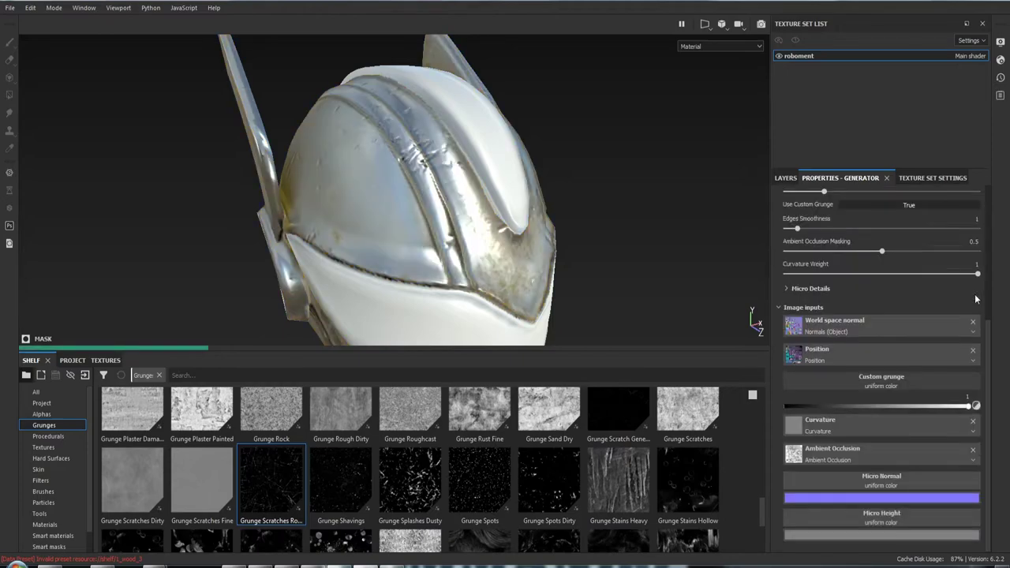
scroll(881, 306, up, 1)
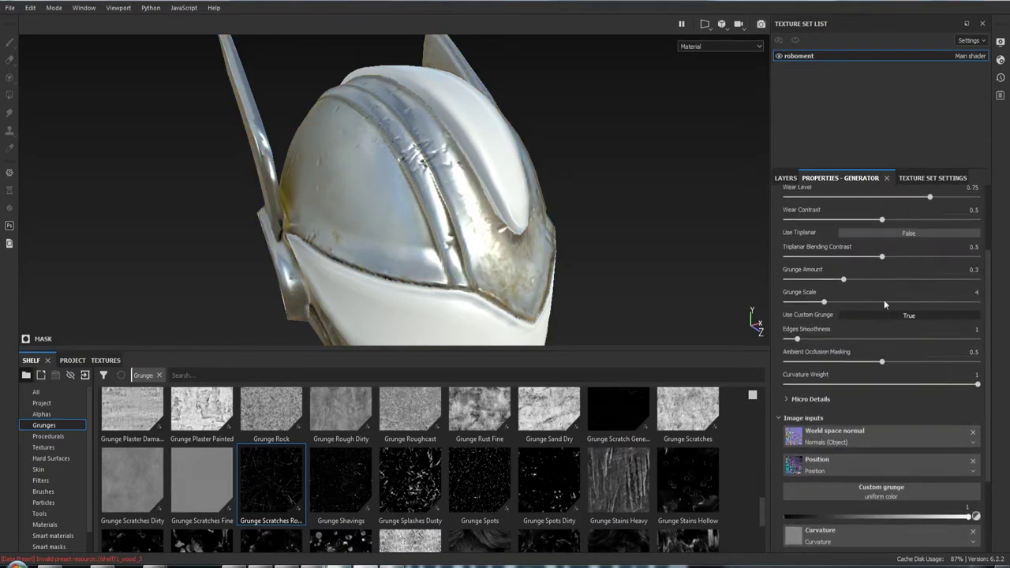
scroll(884, 299, up, 1)
scroll(883, 298, up, 1)
scroll(882, 299, up, 1)
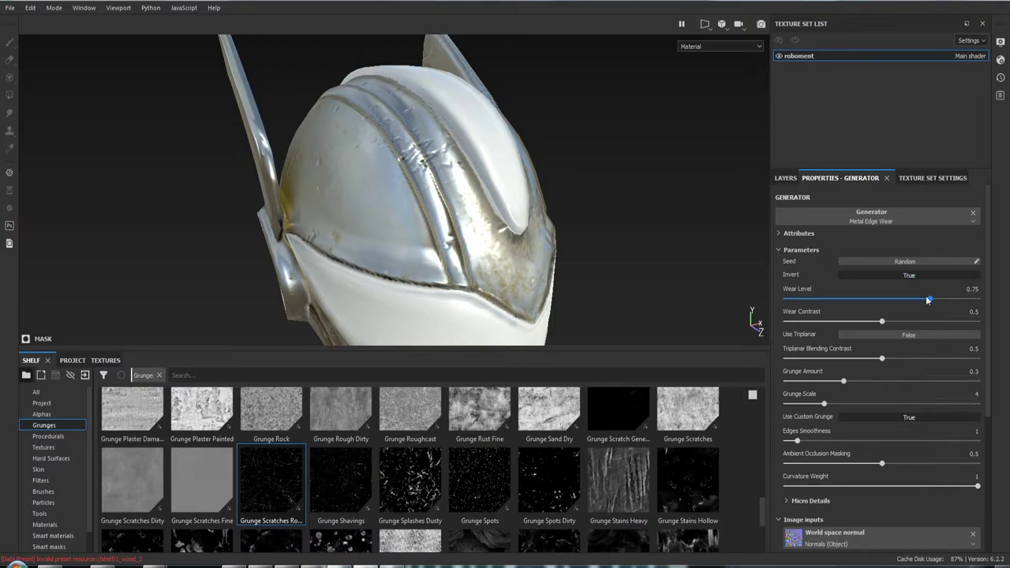
scroll(928, 298, down, 2)
scroll(927, 298, up, 2)
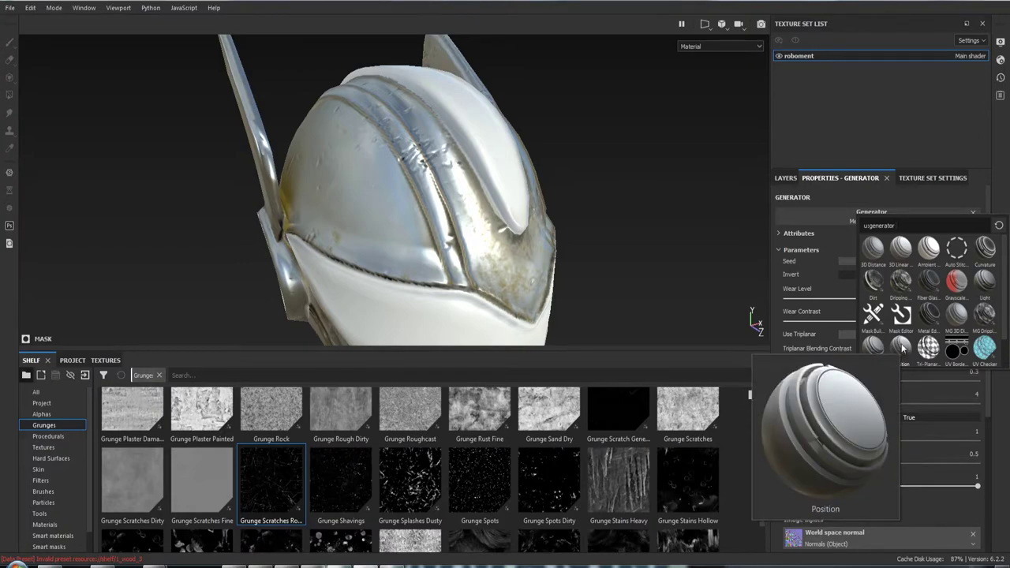
click(933, 312)
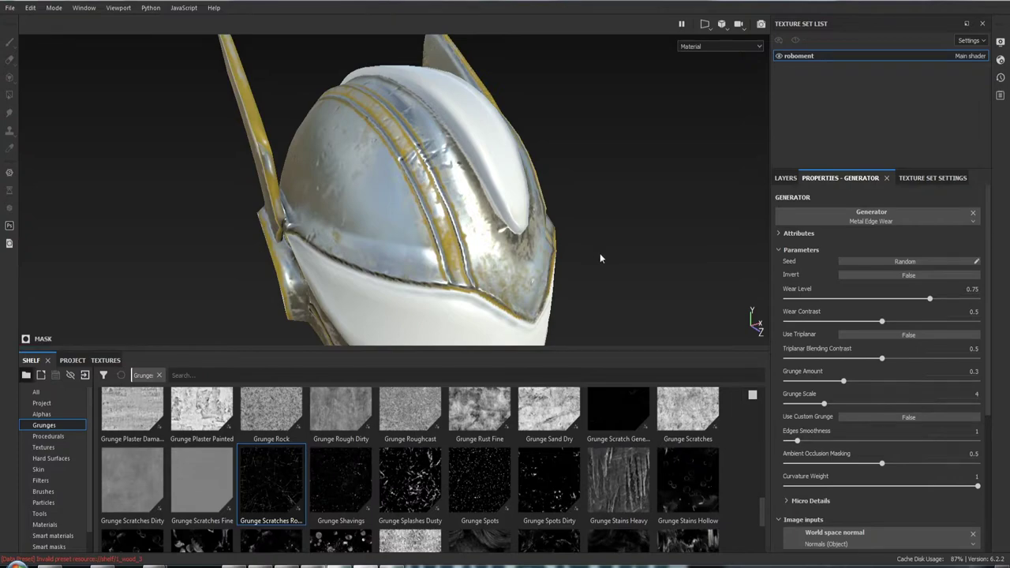
Invert the Metal Edge Wear mask and drop Wear Level to about 0.65, inspecting the helmet.
click(901, 274)
mouse_move(553, 242)
alt+mouse_down()
mouse_move(473, 106)
mouse_move(519, 113)
mouse_move(447, 95)
mouse_move(625, 124)
mouse_move(640, 187)
alt+mouse_up()
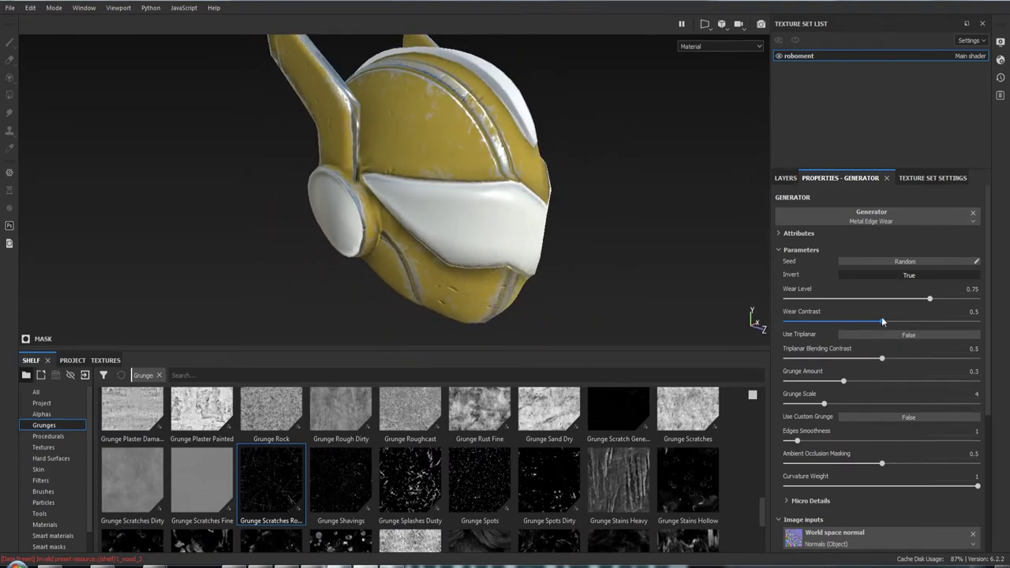
mouse_move(930, 299)
mouse_down()
mouse_move(898, 301)
mouse_move(912, 302)
mouse_up()
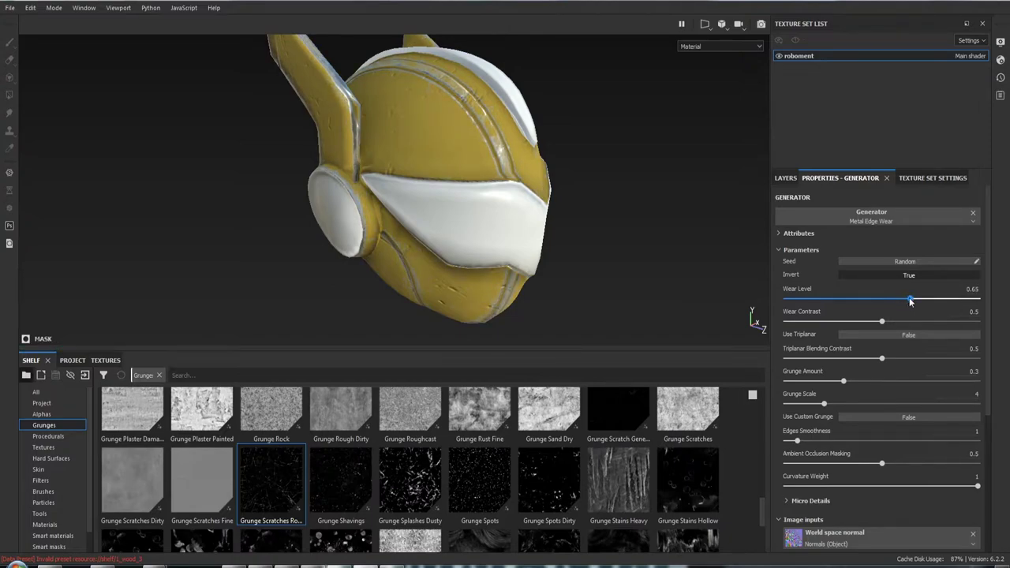
mouse_move(441, 211)
alt+mouse_down()
mouse_move(499, 226)
mouse_move(461, 232)
mouse_move(648, 293)
alt+mouse_up()
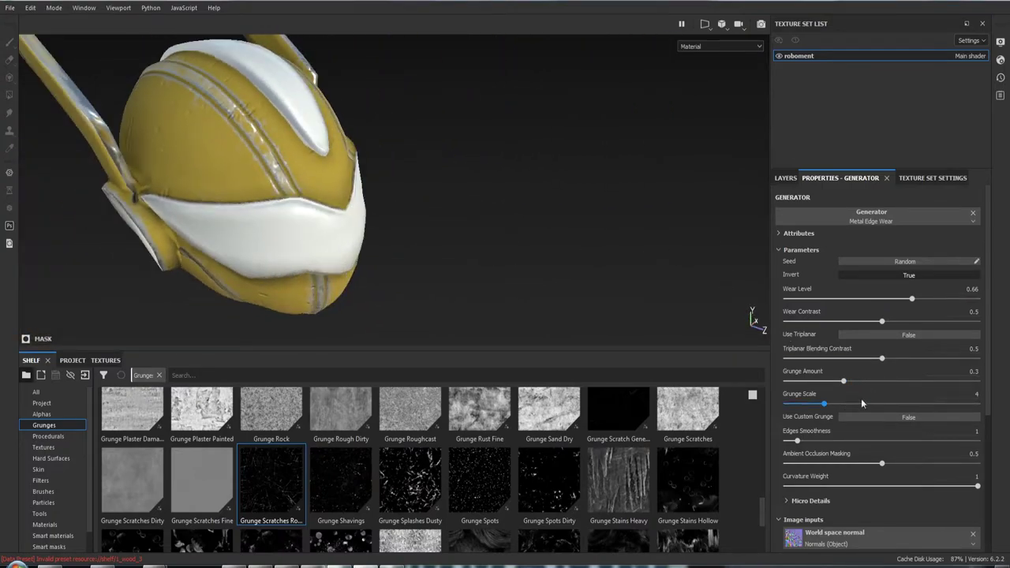
mouse_move(270, 229)
alt+mouse_down()
mouse_move(448, 184)
mouse_move(443, 227)
mouse_move(757, 263)
alt+mouse_up()
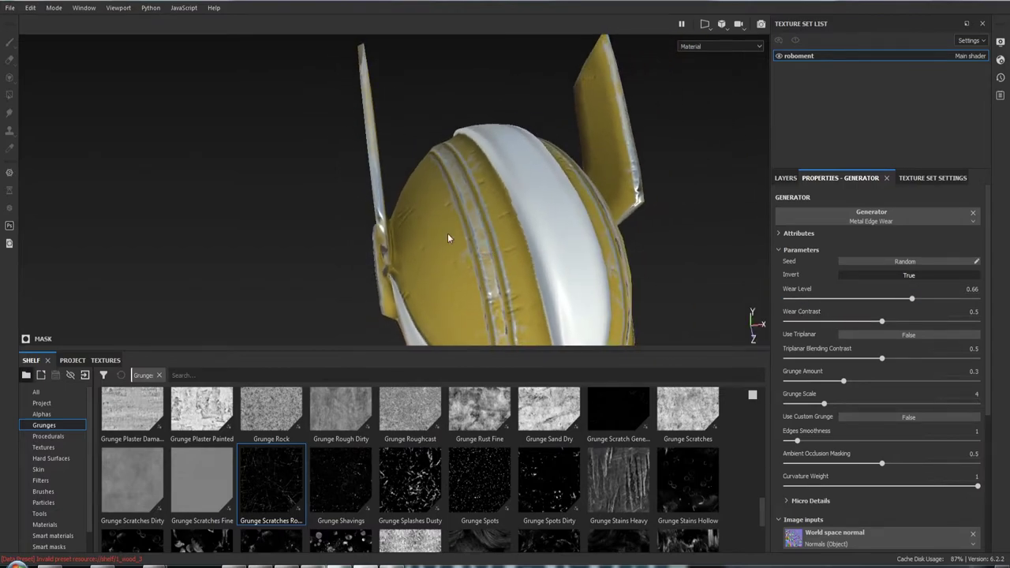
mouse_move(462, 193)
alt+mouse_down()
mouse_move(376, 176)
mouse_move(372, 187)
alt+mouse_up()
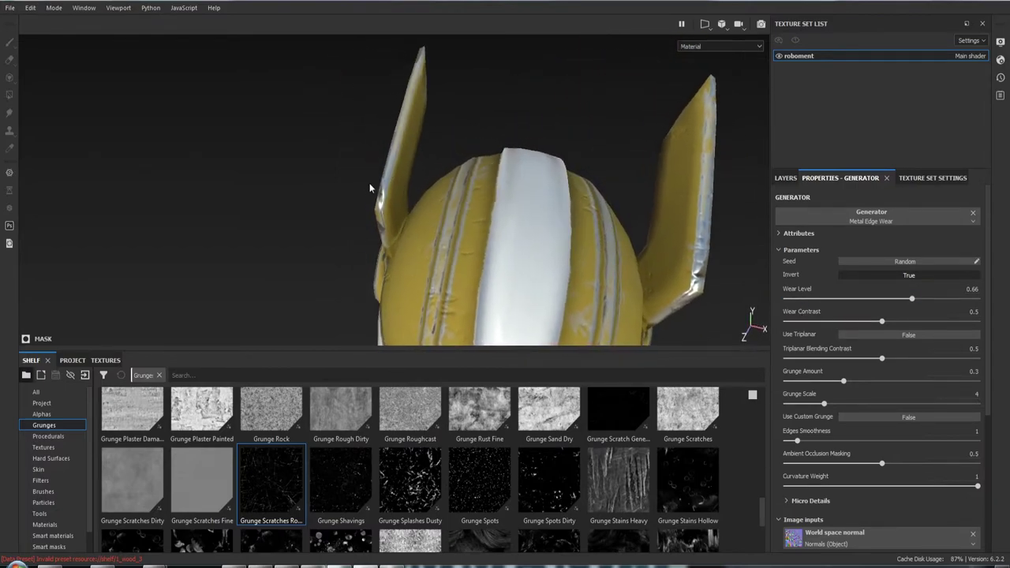
mouse_move(487, 213)
alt+mouse_down()
mouse_move(516, 198)
mouse_move(545, 209)
mouse_move(532, 197)
mouse_move(419, 190)
mouse_move(440, 93)
mouse_move(373, 153)
mouse_move(519, 143)
alt+mouse_up()
Raise Wear Level to 0.78 and Wear Contrast to 0.79, then view the whole helmet.
click(914, 300)
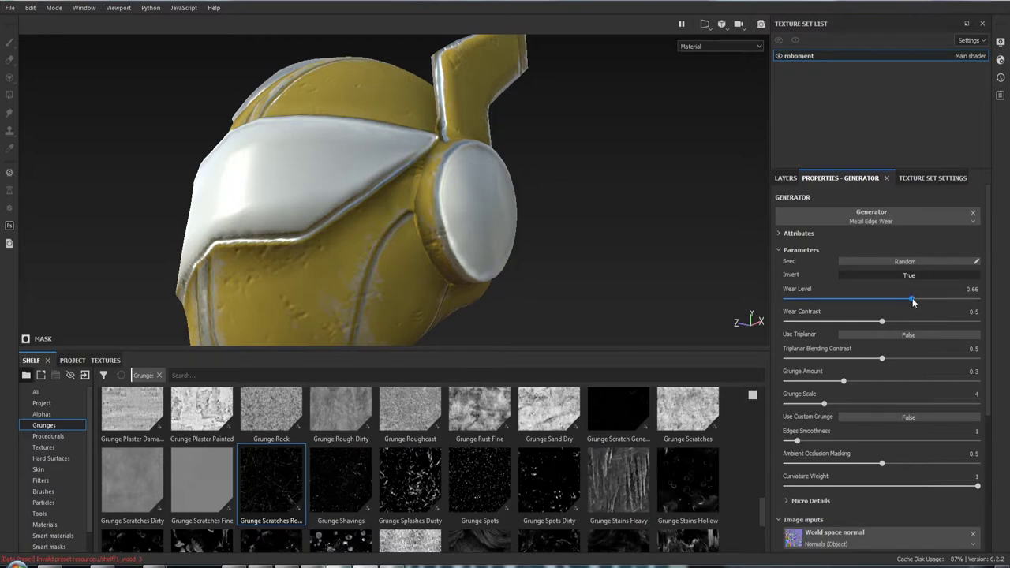
drag(913, 301, 930, 302)
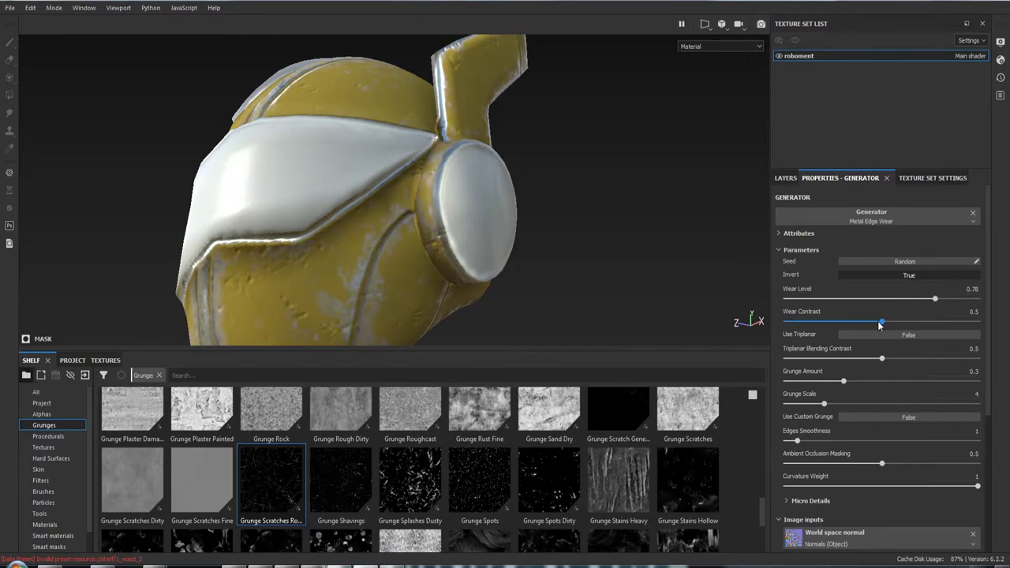
drag(884, 325, 938, 322)
alt+drag(361, 151, 602, 158)
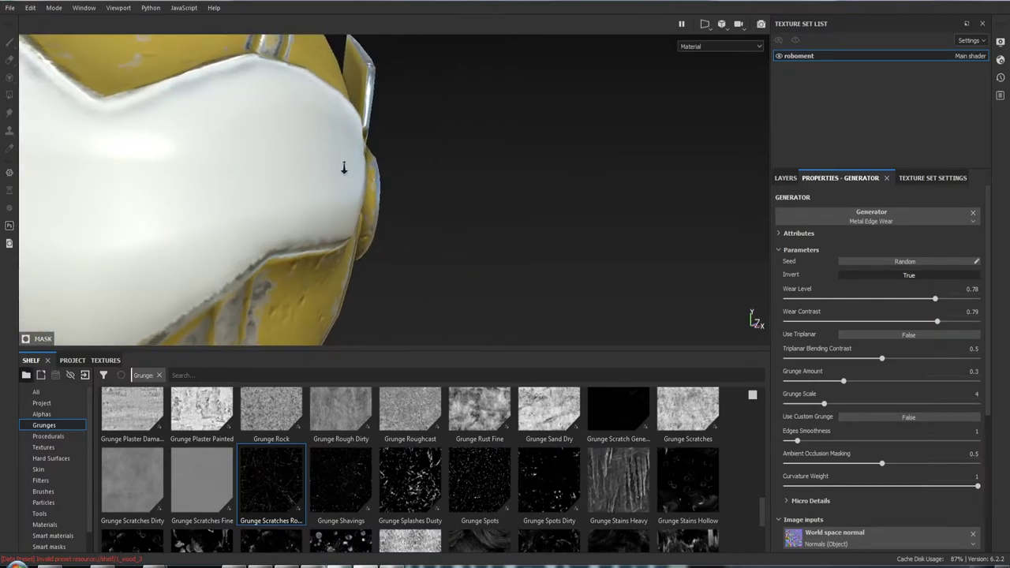
alt+right_drag(344, 167, 348, 134)
mouse_move(348, 134)
alt+mouse_down()
mouse_move(387, 147)
mouse_move(363, 171)
mouse_move(477, 189)
alt+mouse_up()
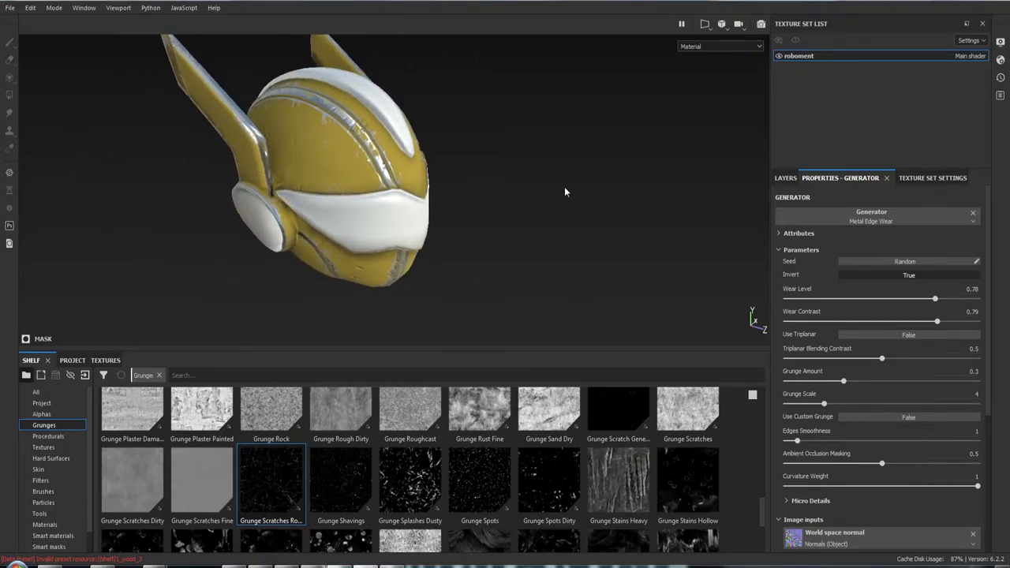
Raise the wear's grunge amount to 0.39 and settle Edges Smoothness at 5.2.
click(861, 382)
mouse_move(442, 190)
alt+mouse_down()
mouse_move(579, 232)
mouse_move(600, 228)
mouse_move(449, 196)
mouse_move(454, 170)
mouse_move(438, 138)
mouse_move(501, 131)
mouse_move(455, 133)
mouse_move(441, 146)
alt+mouse_up()
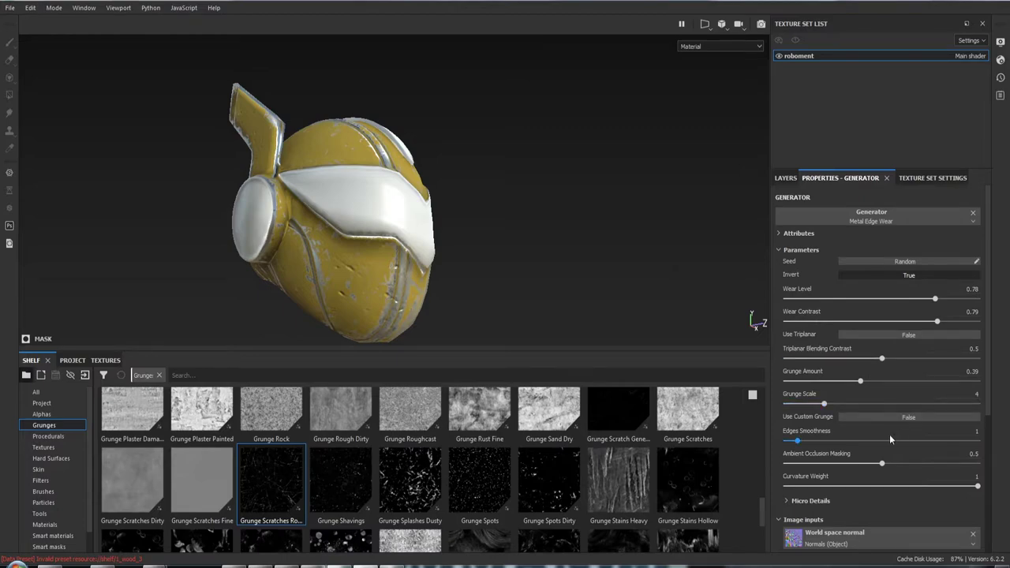
drag(797, 442, 892, 442)
alt+drag(663, 372, 577, 214)
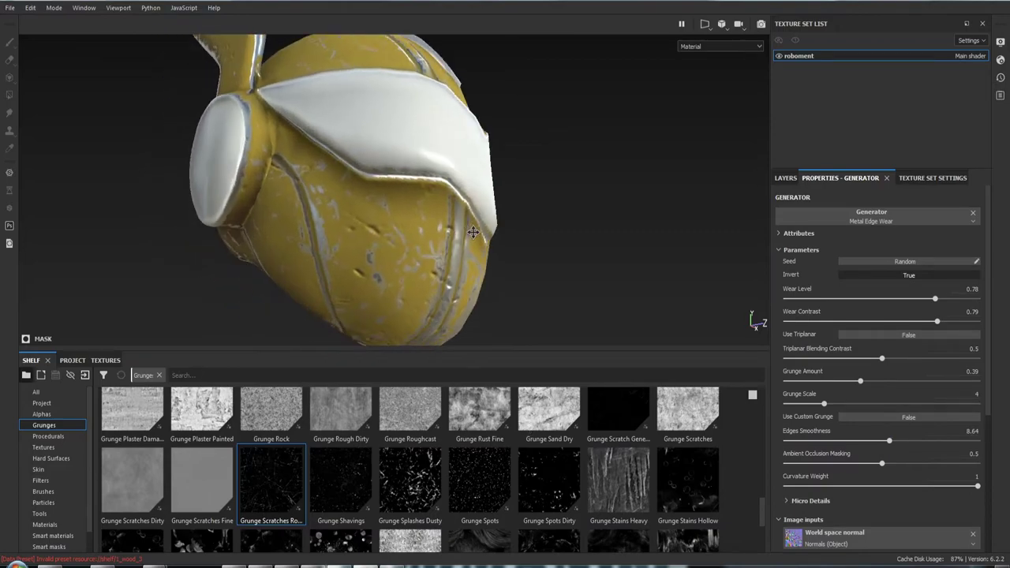
alt+right_drag(577, 214, 522, 261)
alt+drag(521, 261, 568, 285)
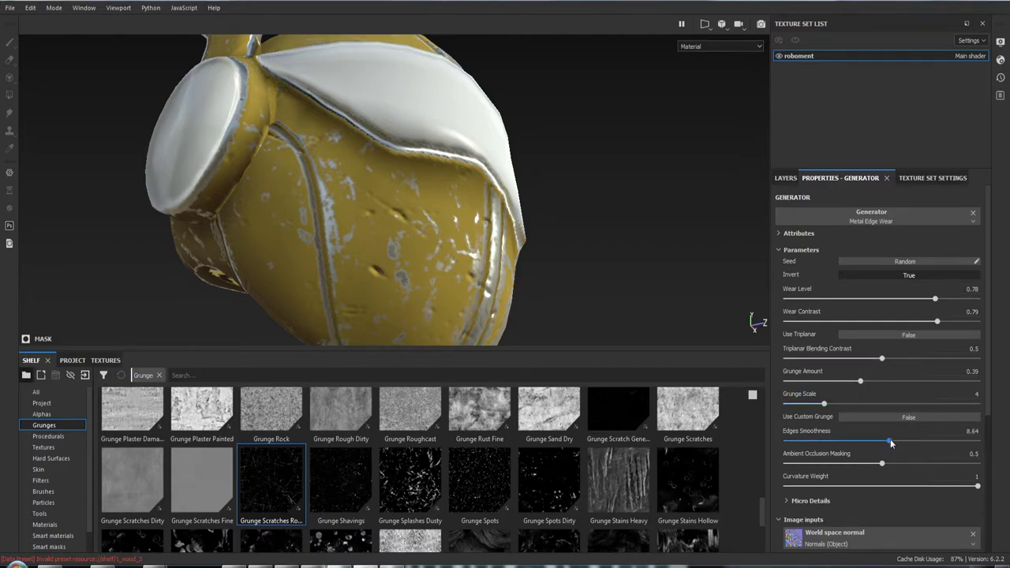
mouse_move(890, 440)
mouse_down()
mouse_move(805, 440)
mouse_move(944, 451)
mouse_move(850, 442)
mouse_up()
Try Ambient Occlusion Masking values, leaving it at 0.5, and set Curvature Weight to 0.84.
scroll(887, 426, down, 1)
scroll(886, 427, down, 1)
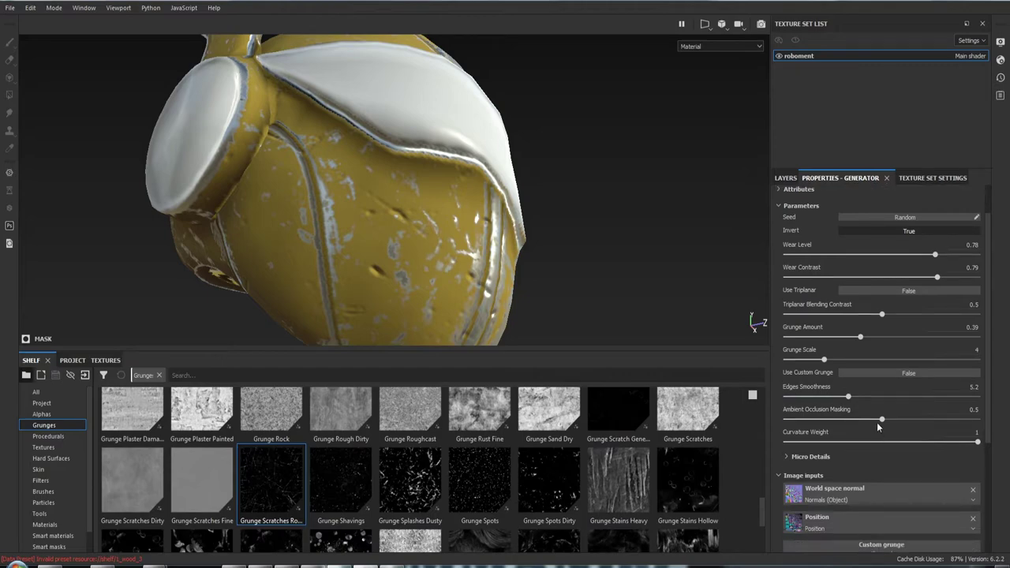
click(920, 418)
drag(921, 417, 823, 417)
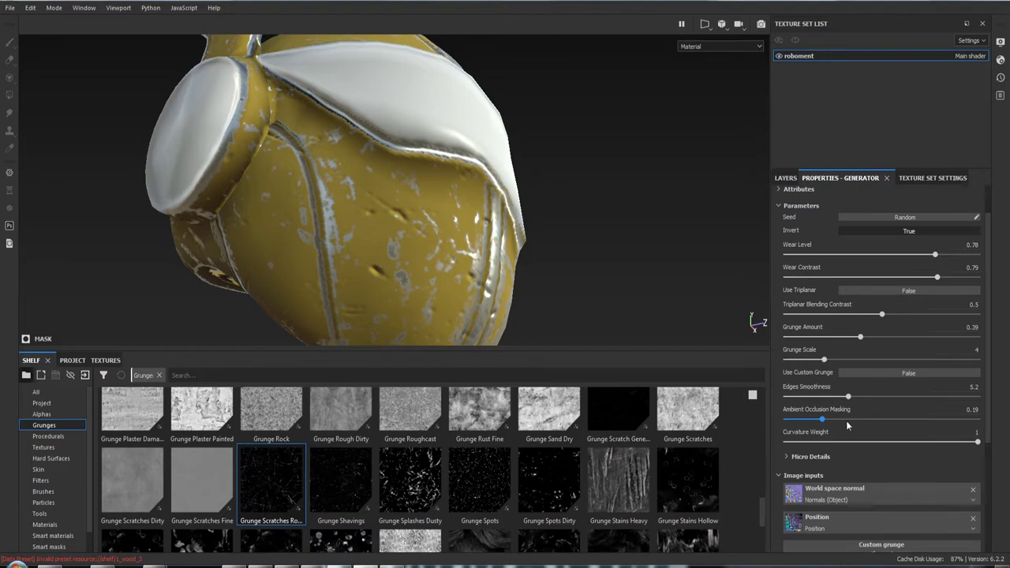
drag(823, 419, 882, 427)
mouse_move(979, 442)
mouse_down()
mouse_move(897, 443)
mouse_move(948, 442)
mouse_up()
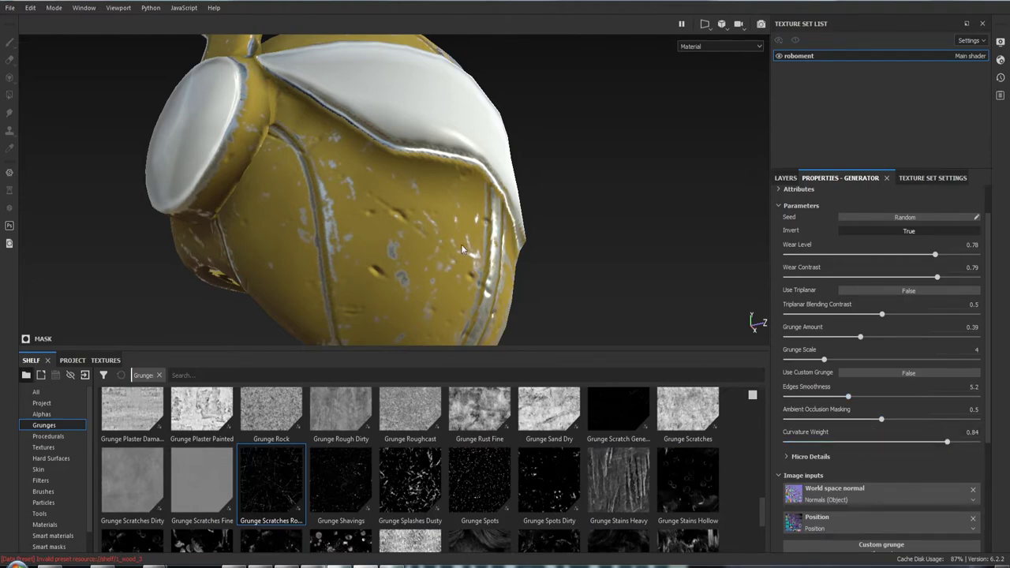
alt+drag(463, 249, 553, 253)
Return to the layer stack and bring up the add-effect menu on Metal Edge Wear.
click(786, 178)
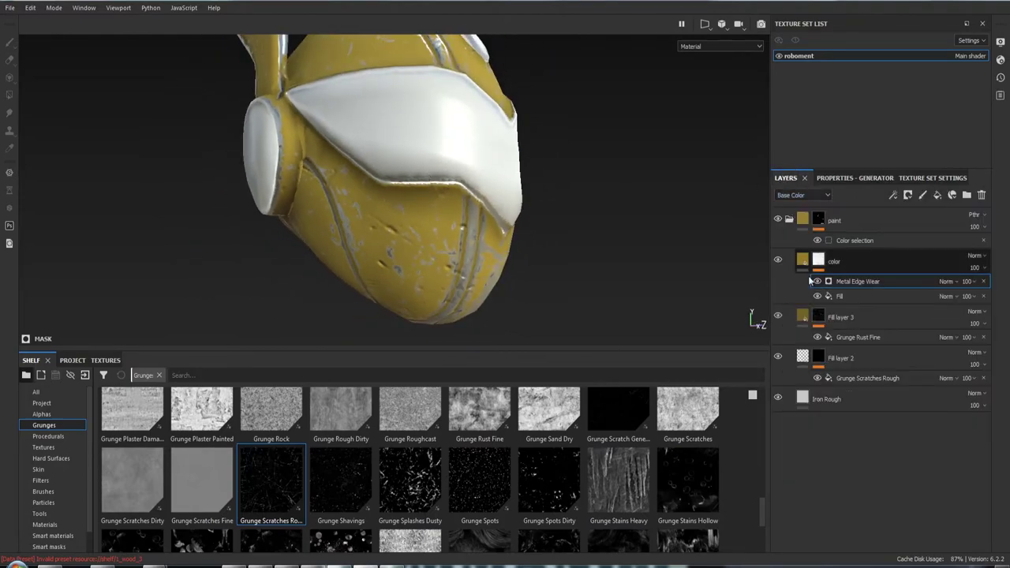
mouse_move(426, 212)
alt+mouse_down()
mouse_move(502, 265)
mouse_move(442, 260)
alt+mouse_up()
scroll(401, 264, up, 3)
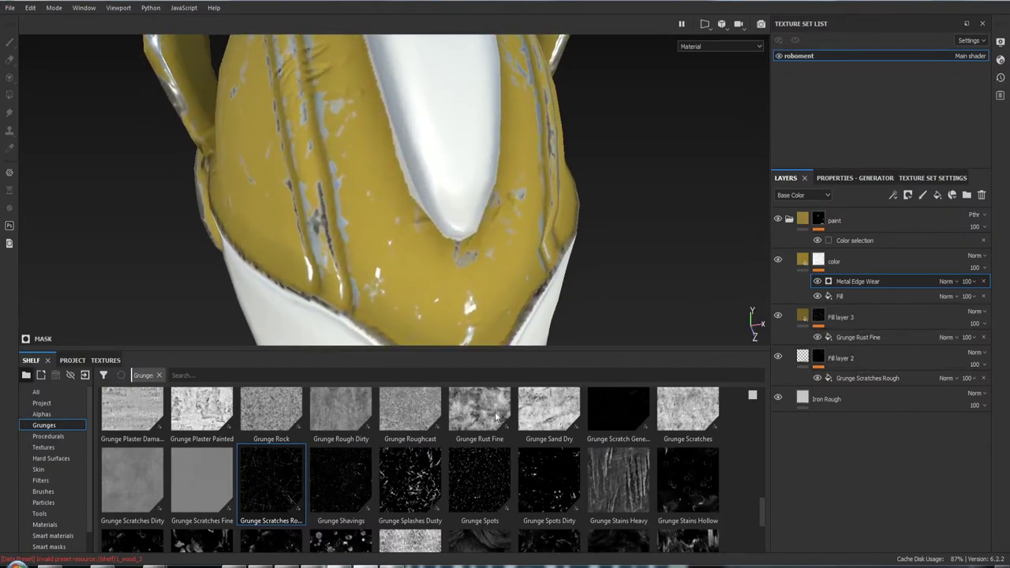
alt+drag(503, 234, 371, 240)
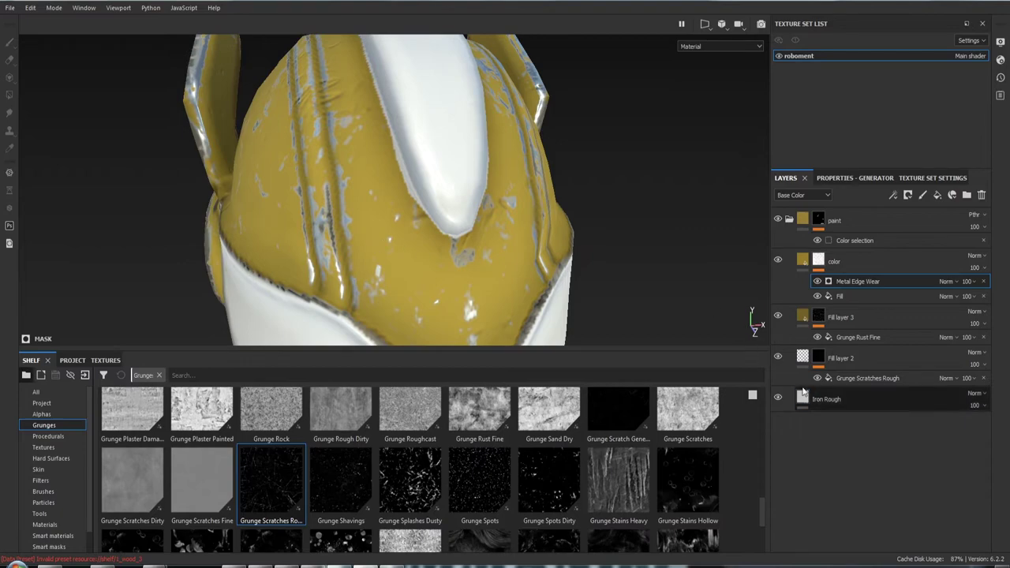
right_click(858, 283)
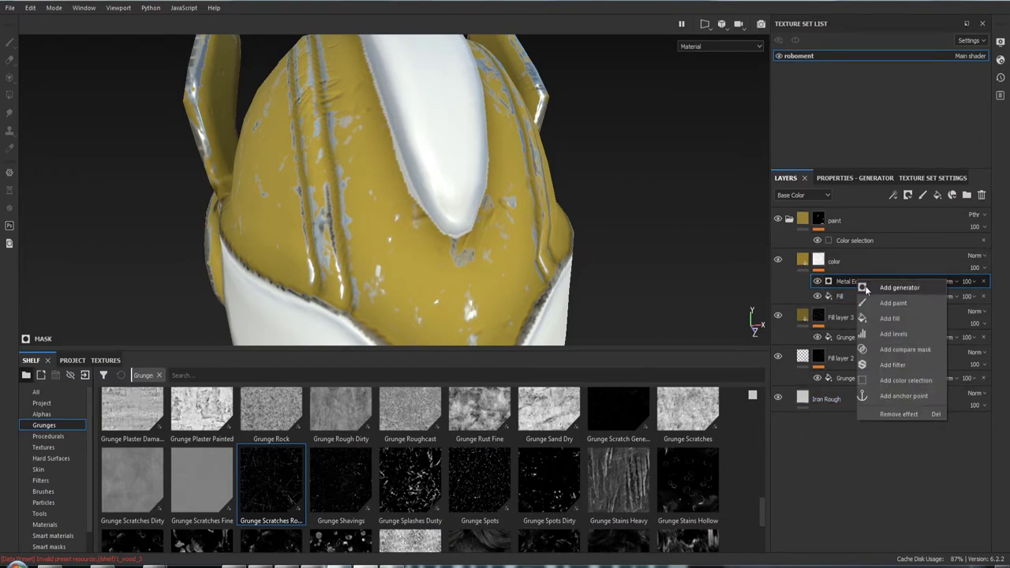
Add a Paint effect above Metal Edge Wear and show its brush properties.
click(891, 305)
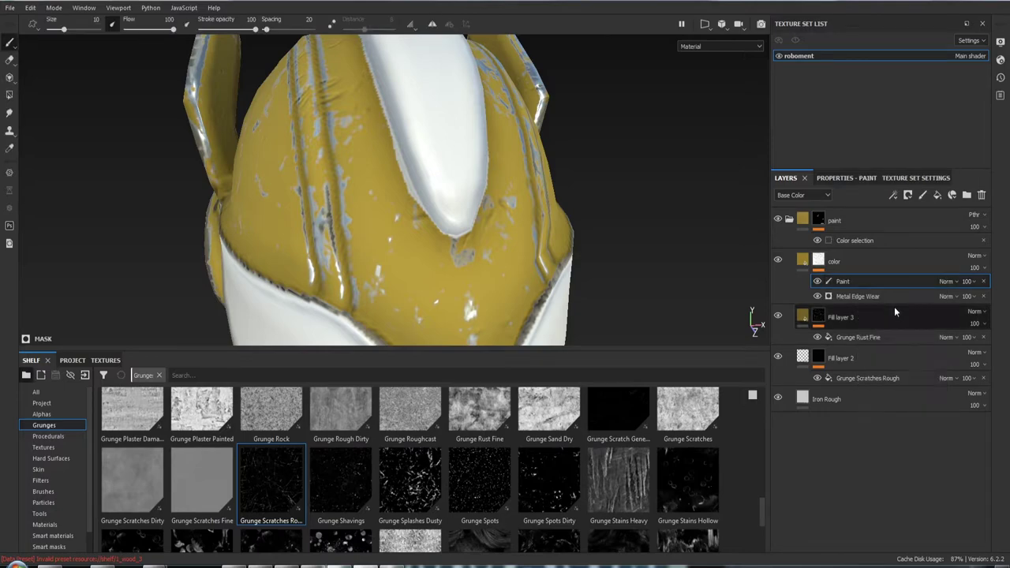
click(860, 177)
scroll(866, 382, down, 5)
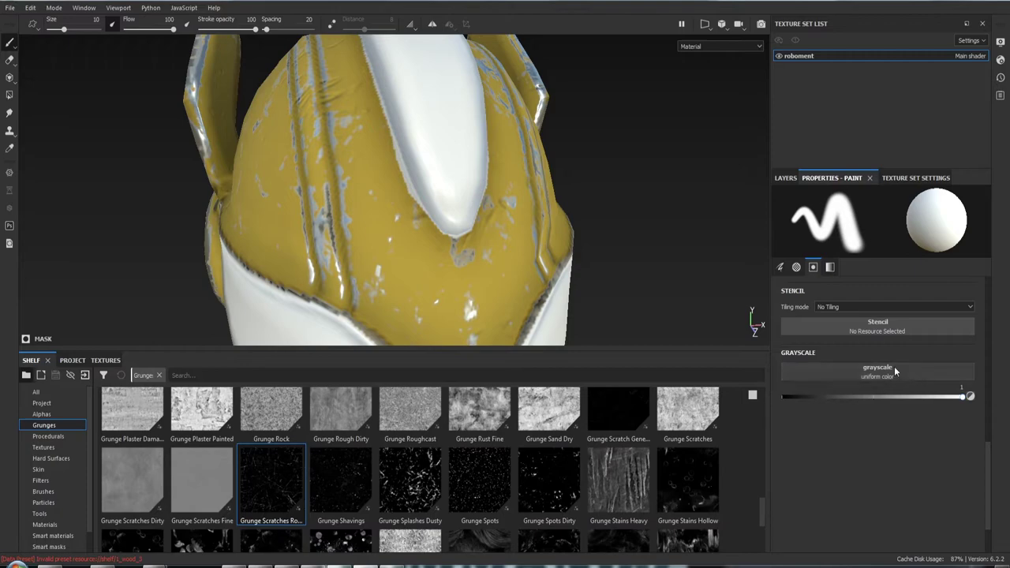
scroll(894, 383, up, 3)
scroll(893, 383, up, 4)
scroll(894, 382, up, 4)
scroll(893, 379, up, 4)
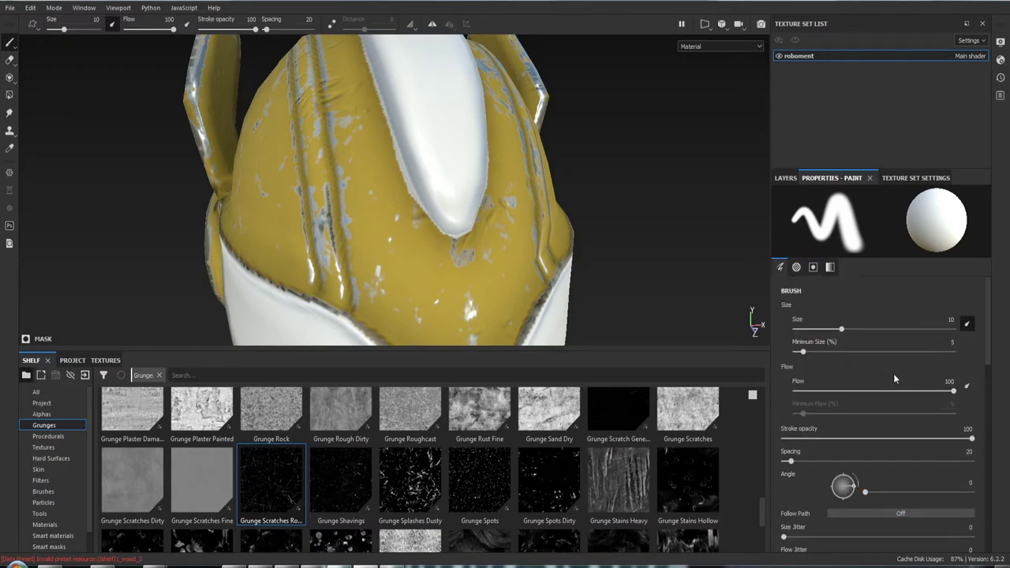
scroll(844, 333, down, 2)
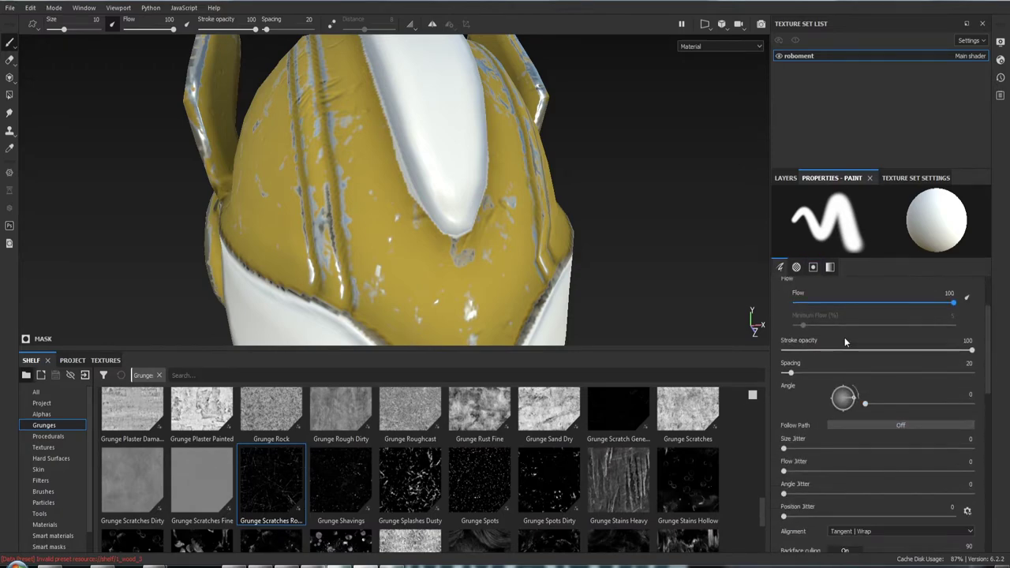
scroll(845, 337, down, 1)
scroll(845, 337, down, 1)
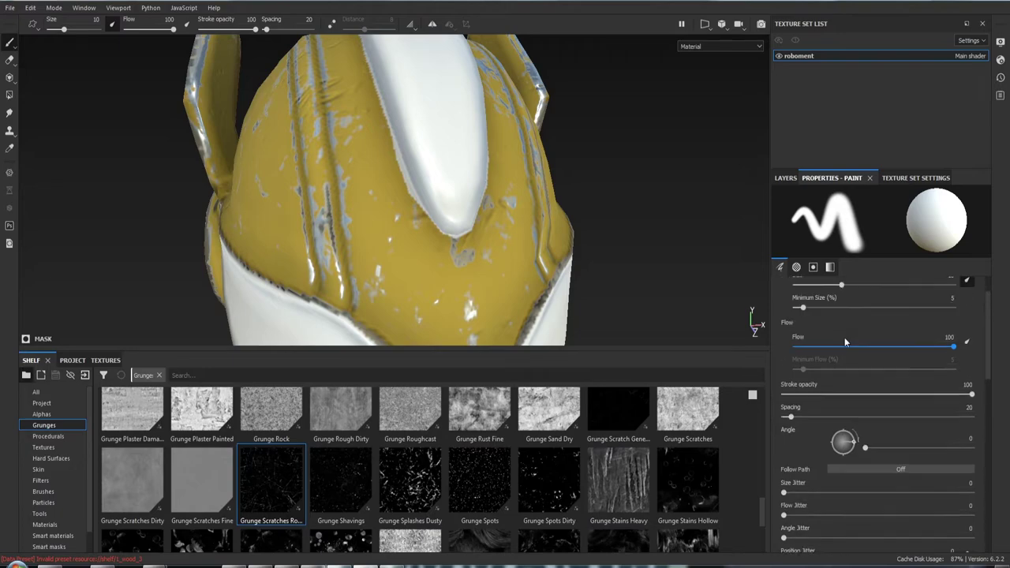
scroll(844, 340, down, 2)
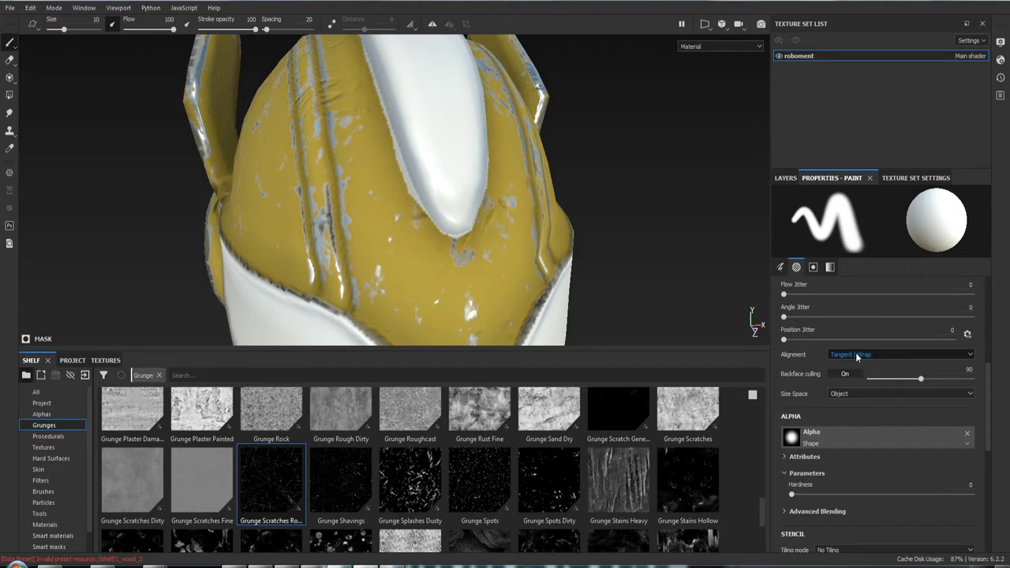
Pick the dirt 2 brush preset (Alpha Dirt 02, angle jitter 180) from the Brushes shelf.
click(873, 437)
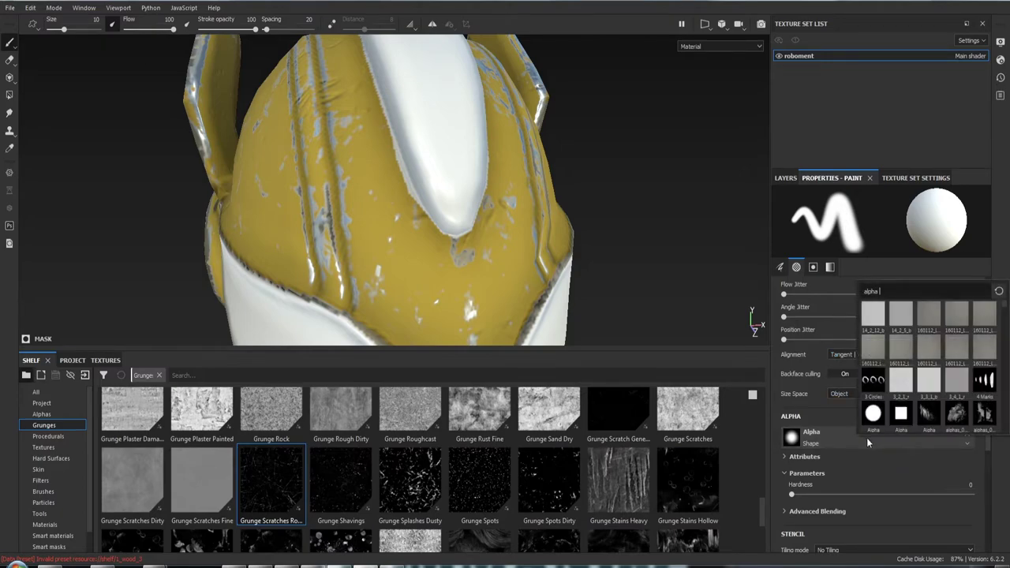
click(48, 492)
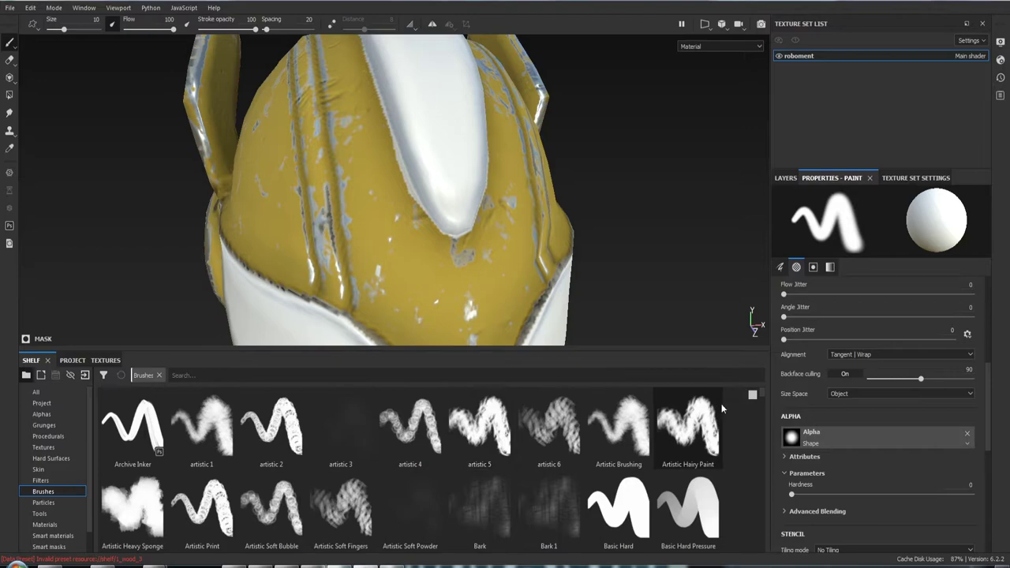
scroll(763, 404, down, 1)
scroll(764, 411, down, 1)
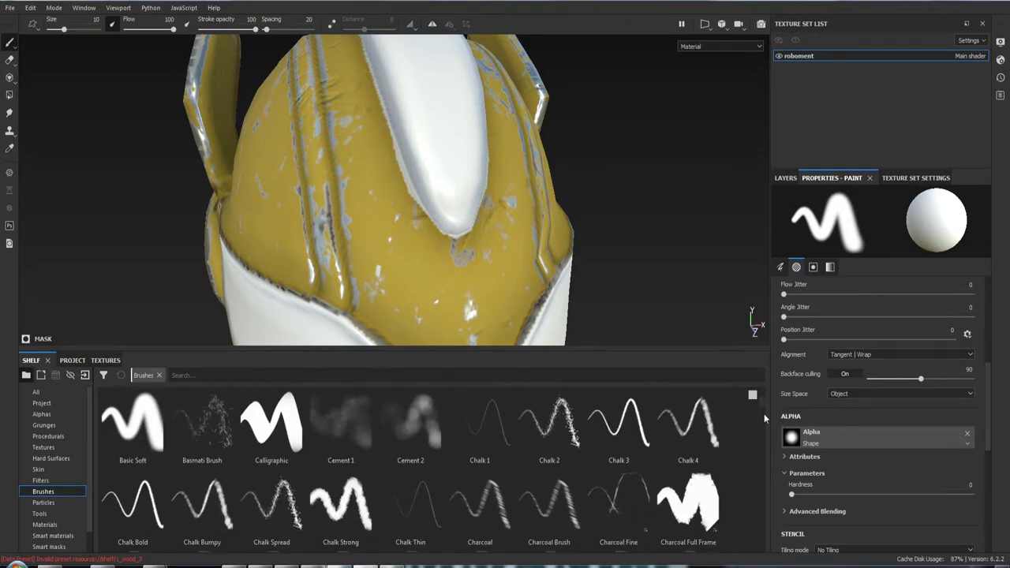
scroll(764, 417, down, 2)
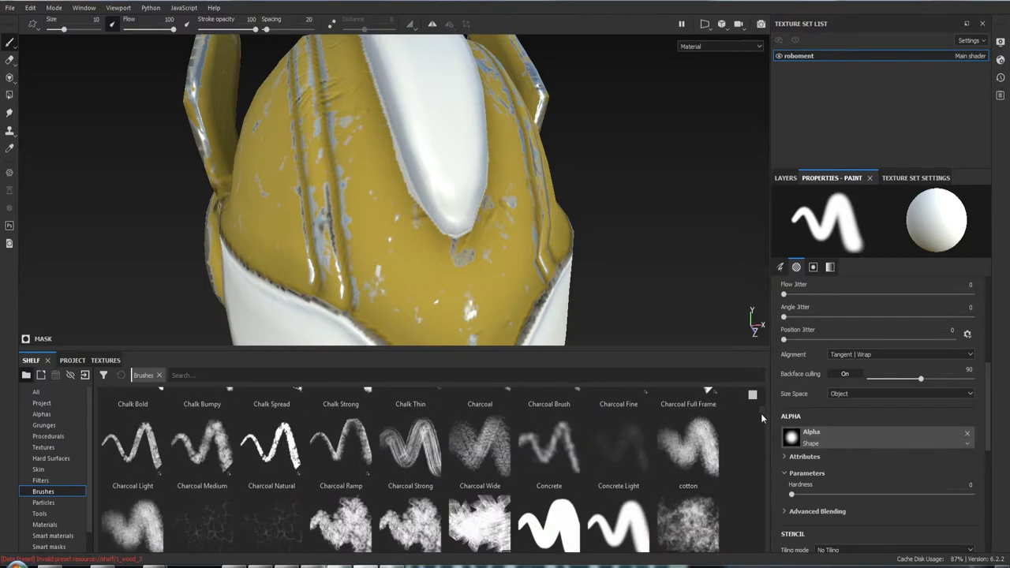
scroll(761, 413, down, 1)
scroll(761, 417, down, 1)
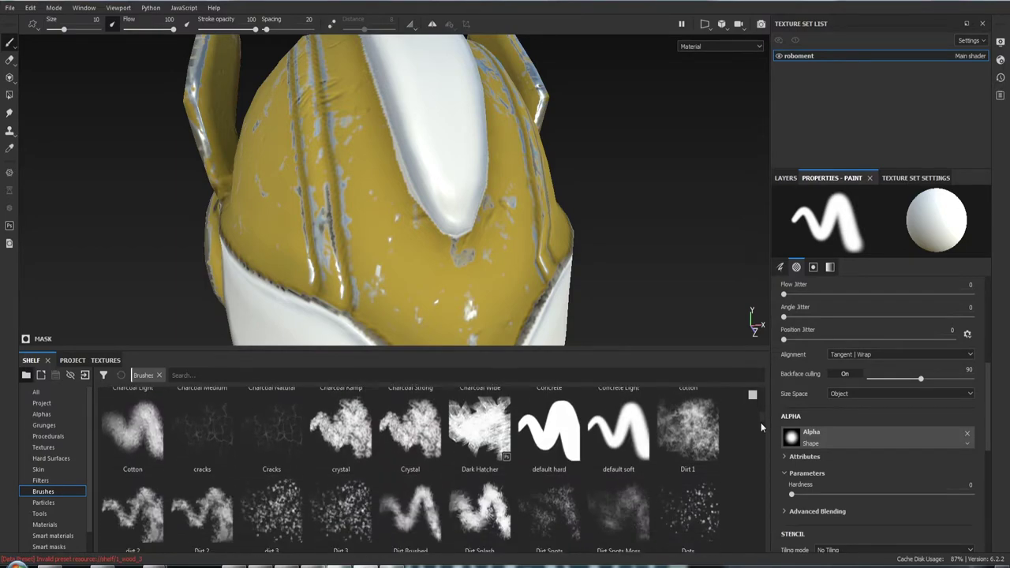
scroll(762, 424, down, 1)
click(137, 455)
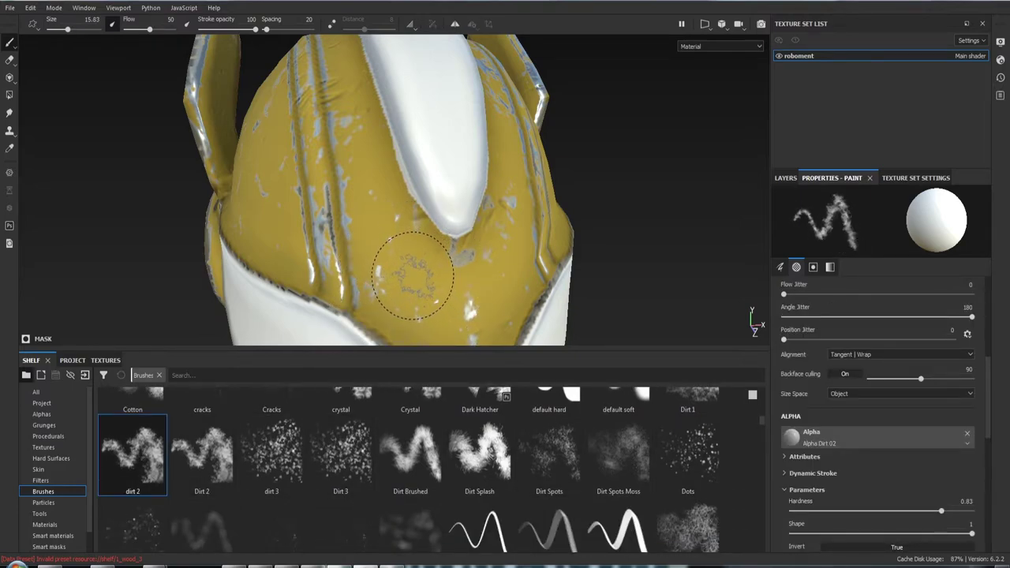
Set the dirt brush size to 10.36 and its grayscale to 0 so it paints black.
ctrl+right_drag(415, 271, 679, 231)
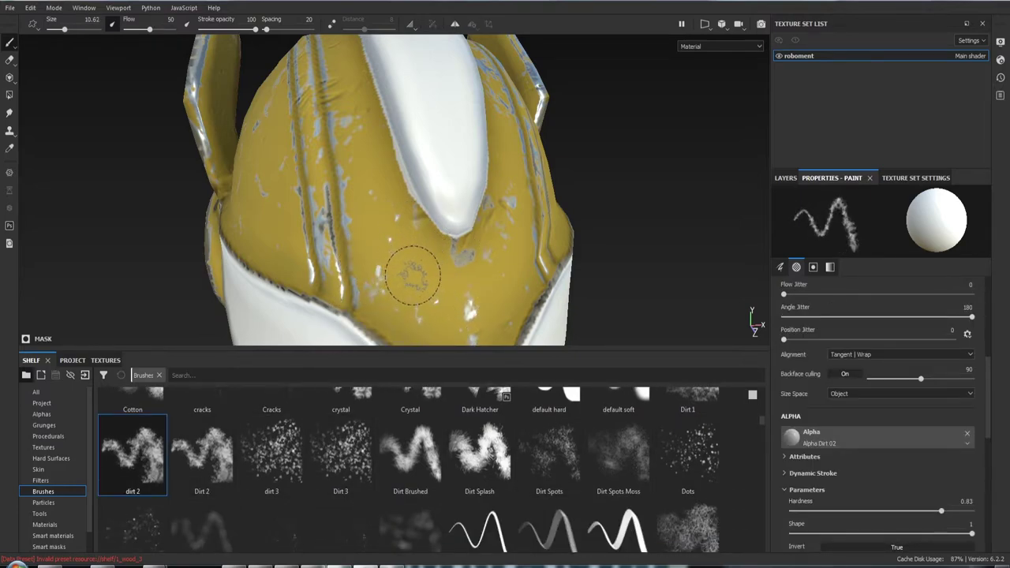
click(785, 178)
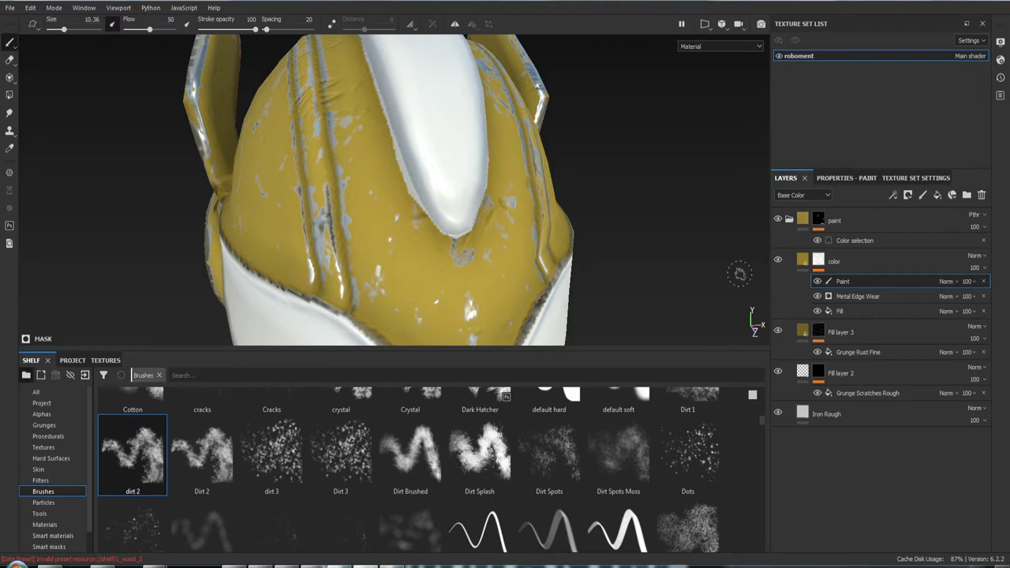
click(853, 178)
scroll(868, 339, down, 5)
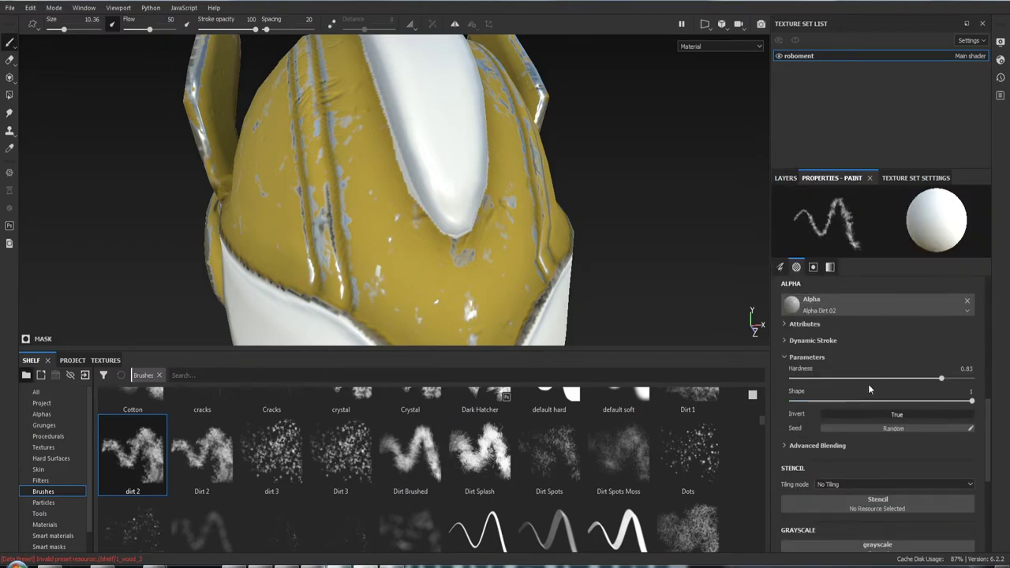
scroll(868, 383, down, 5)
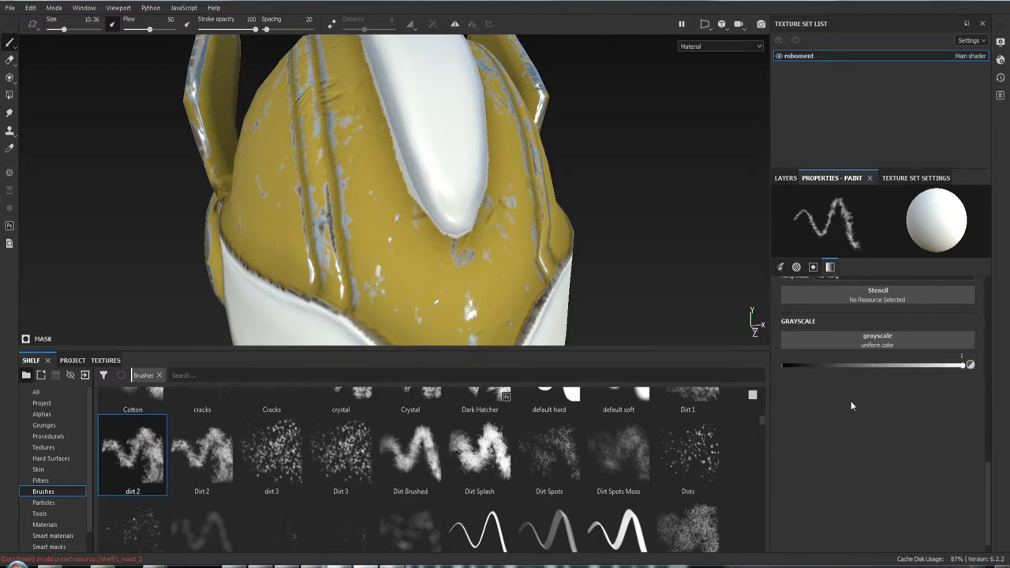
key(ctrl+z)
key(ctrl+y)
key(ctrl+z)
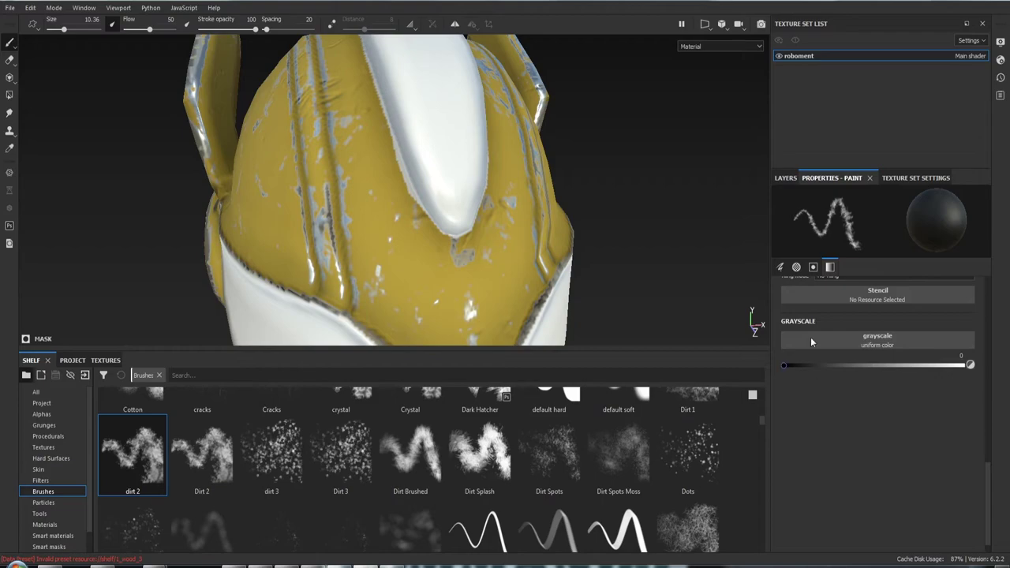
click(787, 178)
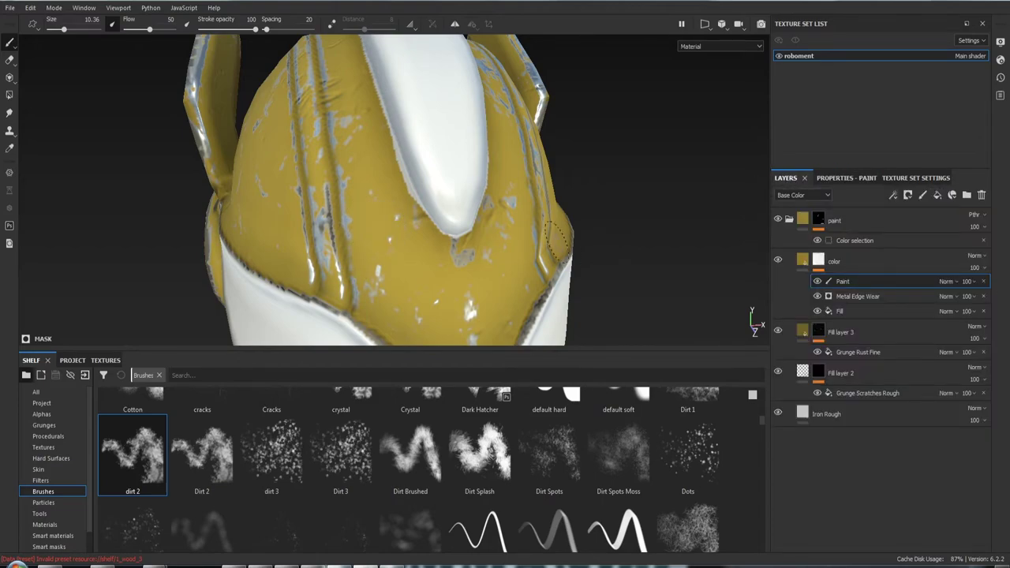
Orbit and zoom the viewport to bring the helmet's side into view for painting.
alt+drag(400, 250, 521, 209)
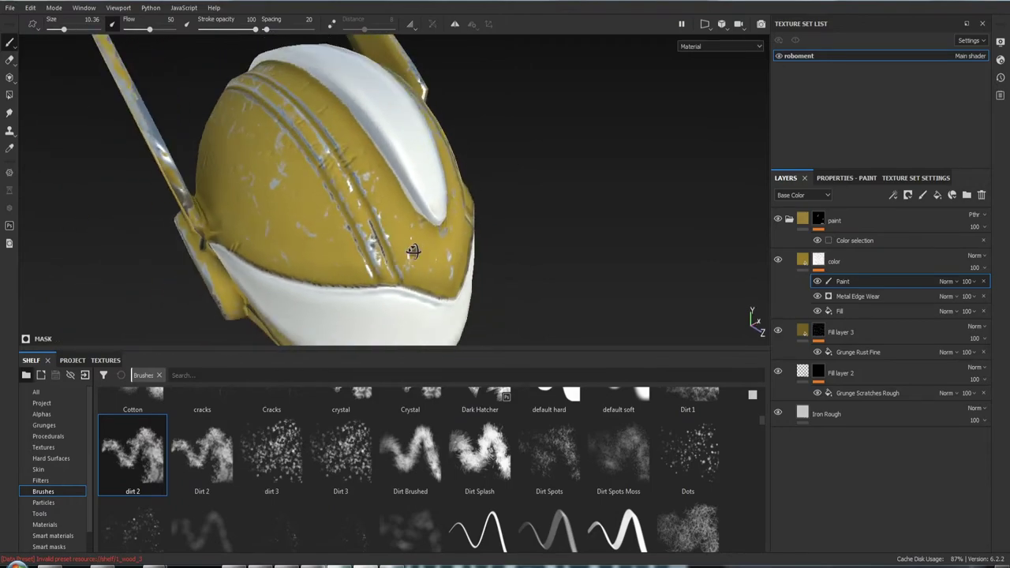
alt+drag(521, 209, 445, 232)
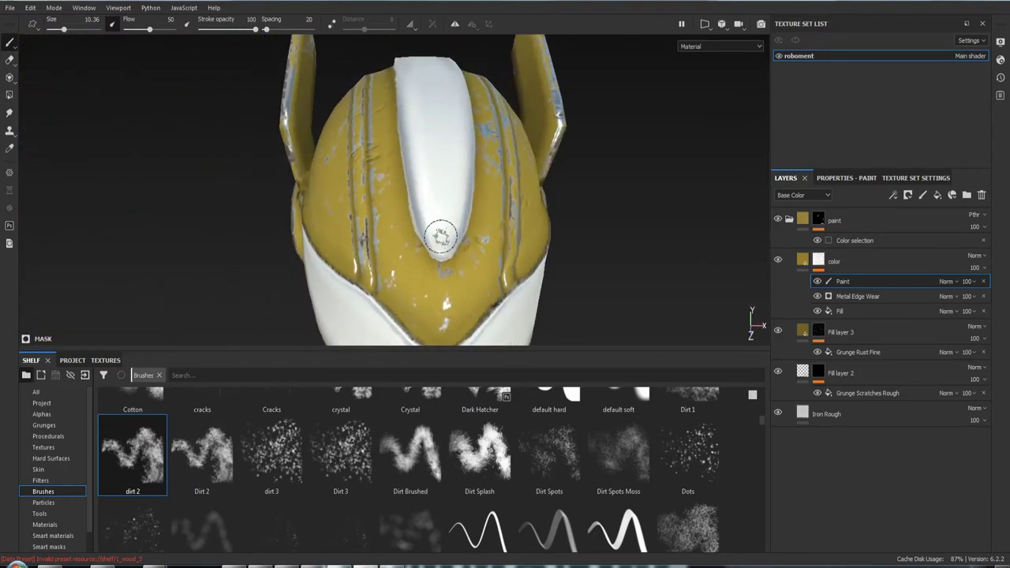
alt+middle_drag(445, 232, 304, 173)
mouse_move(304, 173)
alt+mouse_down()
mouse_move(214, 176)
mouse_move(330, 107)
mouse_move(651, 209)
mouse_move(474, 166)
mouse_move(332, 321)
mouse_move(514, 240)
mouse_move(338, 248)
mouse_move(356, 179)
mouse_move(245, 306)
mouse_move(232, 314)
mouse_move(170, 289)
mouse_move(365, 265)
mouse_move(442, 190)
mouse_move(322, 213)
alt+mouse_up()
scroll(488, 167, down, 2)
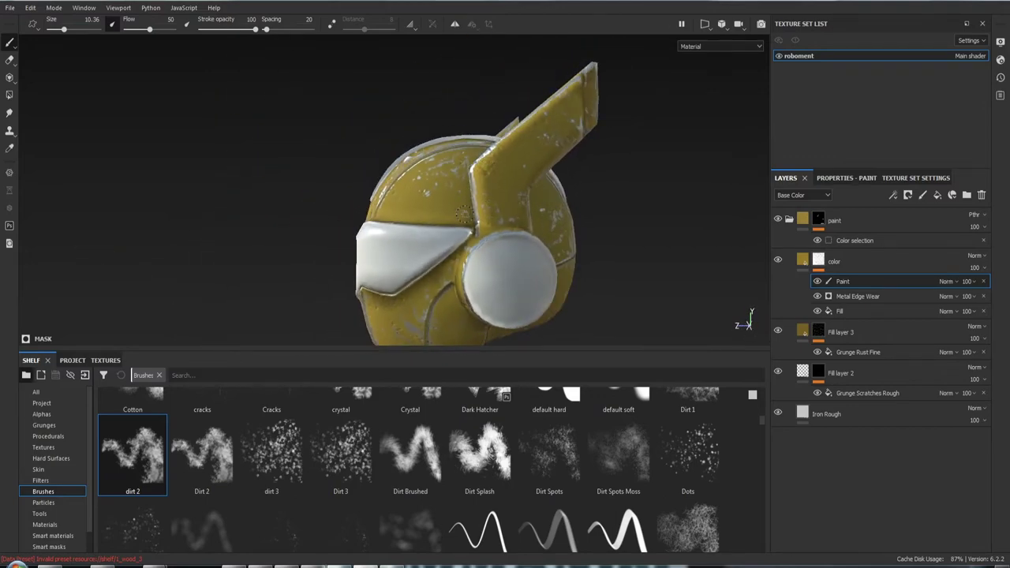
scroll(487, 211, up, 3)
mouse_move(505, 166)
alt+middle_down()
mouse_move(470, 161)
mouse_move(463, 193)
alt+middle_up()
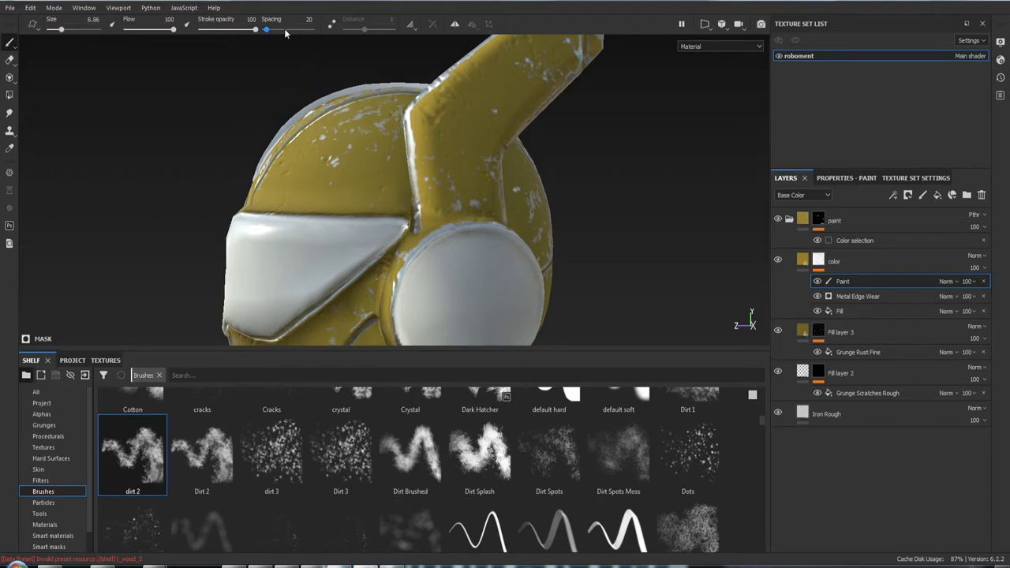
Enlarge the dirt brush toward size 31.13 and paint a worn spot on the arm edge.
ctrl+right_drag(307, 119, 345, 173)
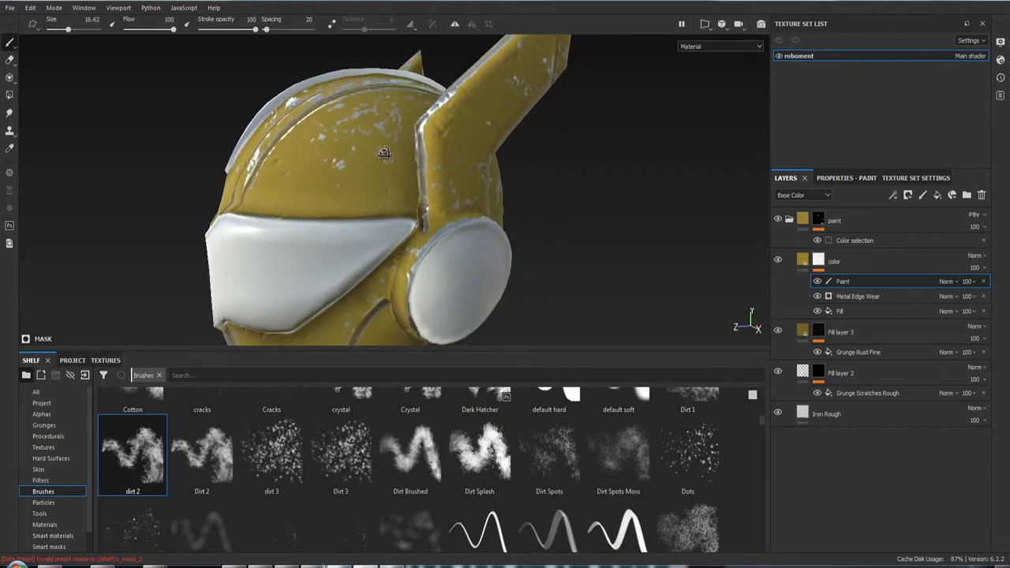
alt+drag(346, 155, 330, 210)
scroll(330, 209, up, 3)
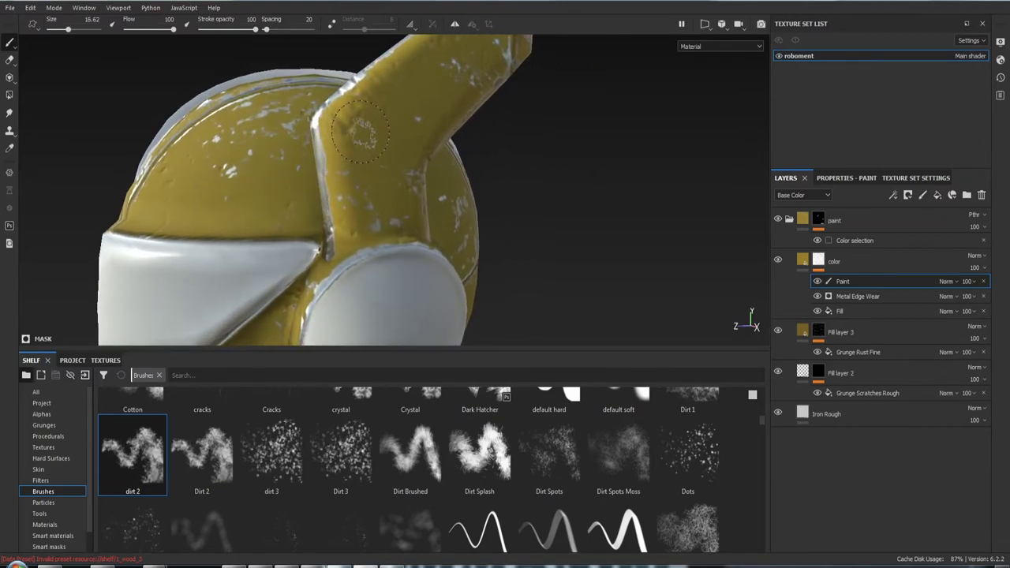
drag(362, 131, 335, 132)
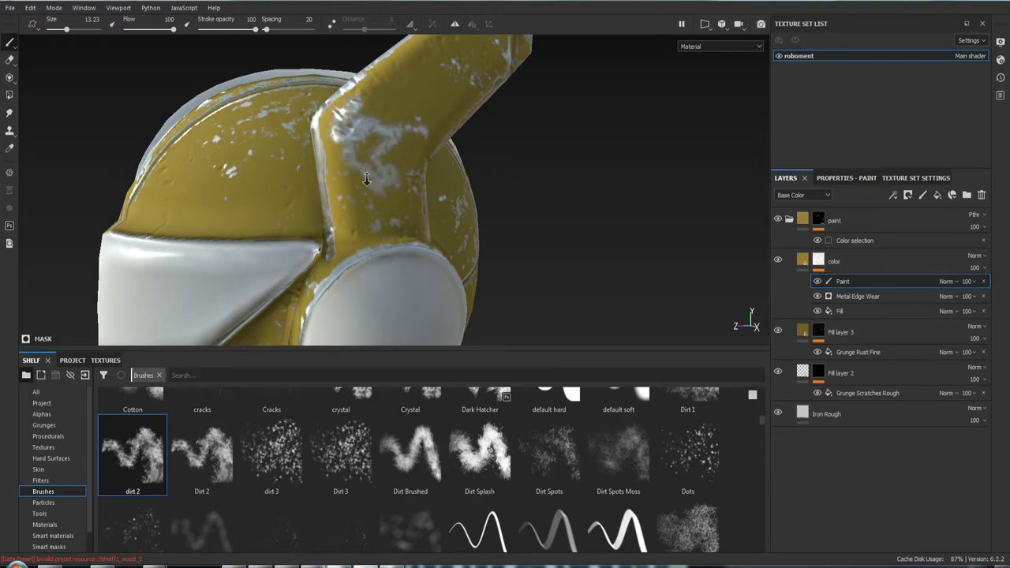
scroll(355, 151, down, 3)
alt+drag(351, 150, 383, 158)
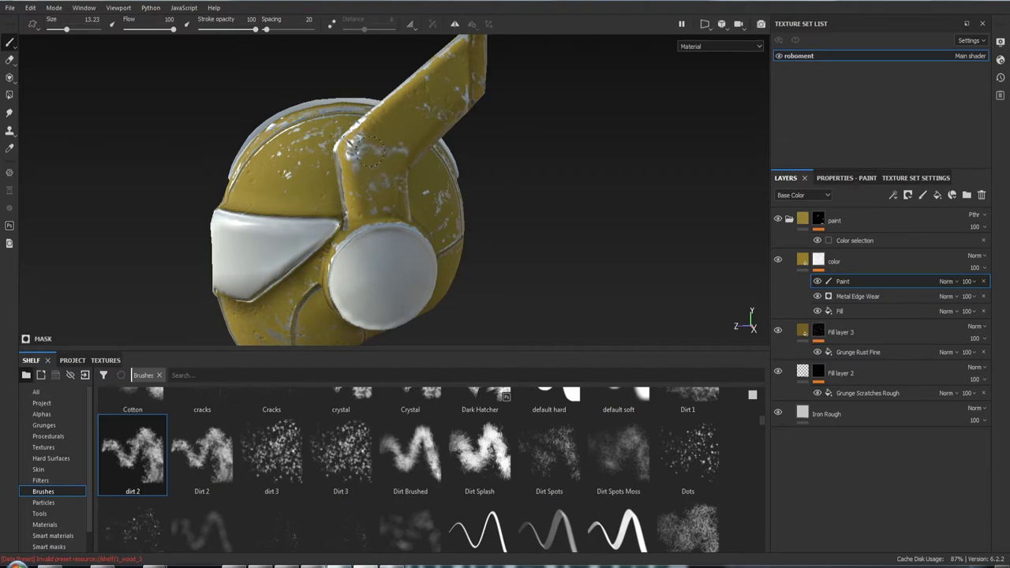
Paint a pale dirt-shaped wear patch onto the helmet's side, viewing it from several angles.
alt+drag(367, 150, 359, 86)
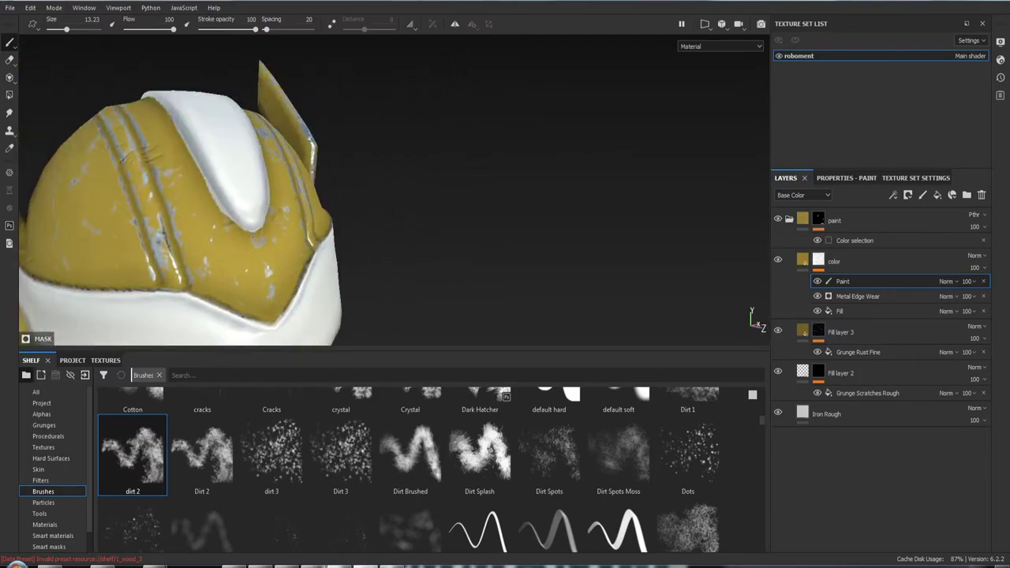
mouse_move(288, 208)
alt+mouse_down()
mouse_move(417, 338)
mouse_move(379, 145)
mouse_move(379, 158)
alt+mouse_up()
alt+right_drag(379, 158, 405, 315)
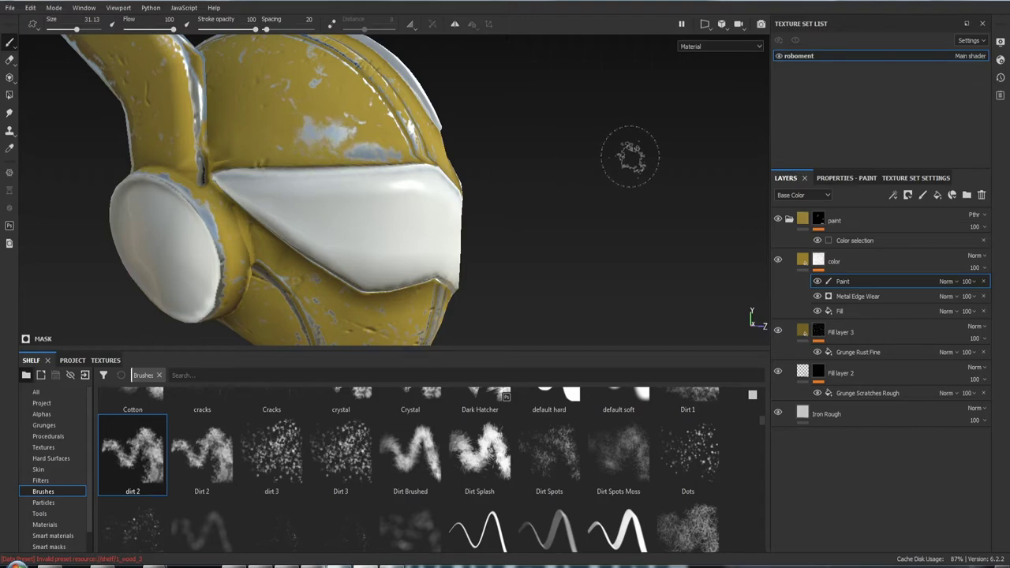
mouse_move(630, 158)
alt+mouse_down()
mouse_move(505, 191)
mouse_move(190, 124)
alt+mouse_up()
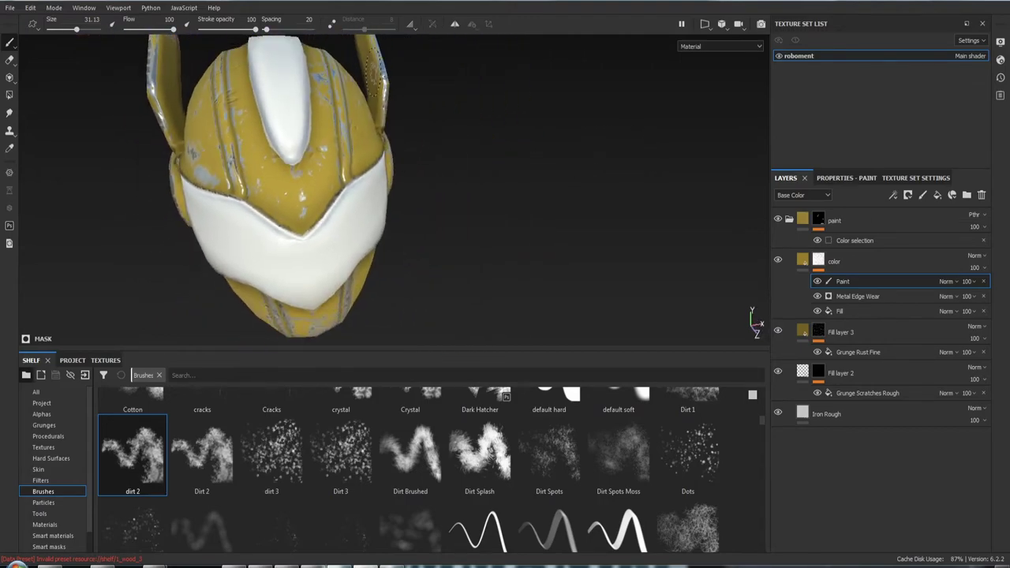
alt+right_drag(320, 93, 326, 168)
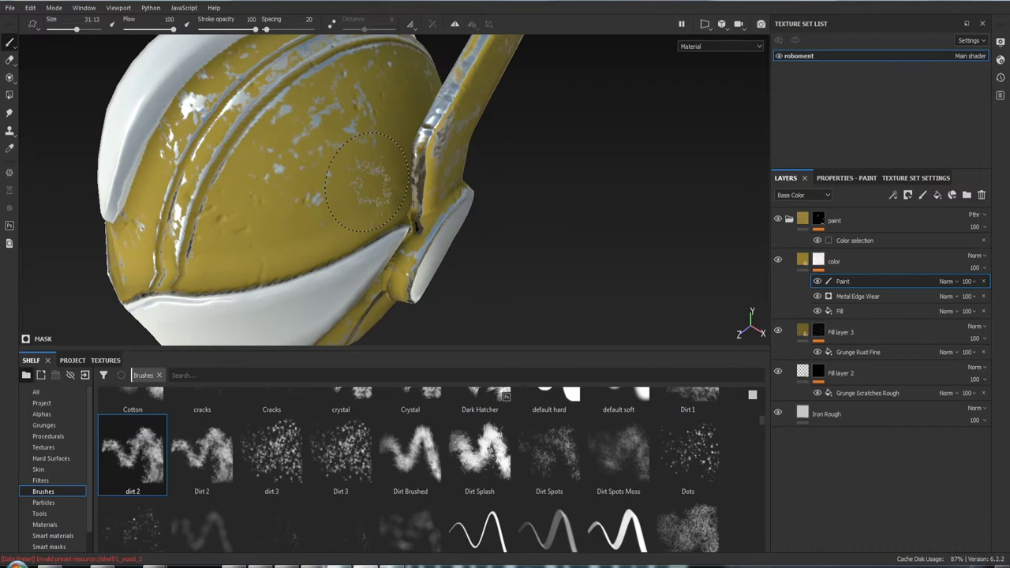
drag(344, 109, 342, 132)
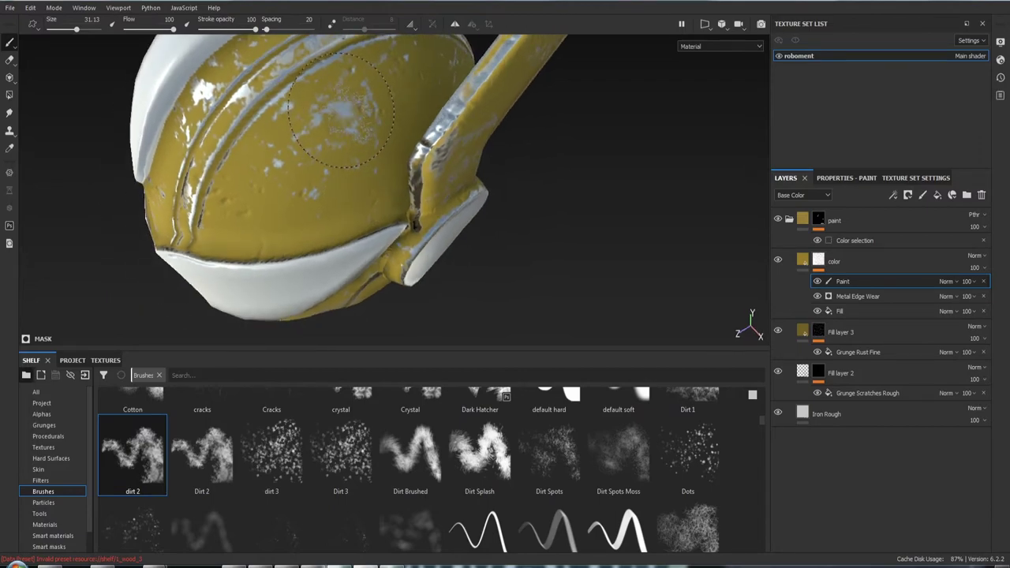
alt+drag(549, 266, 417, 146)
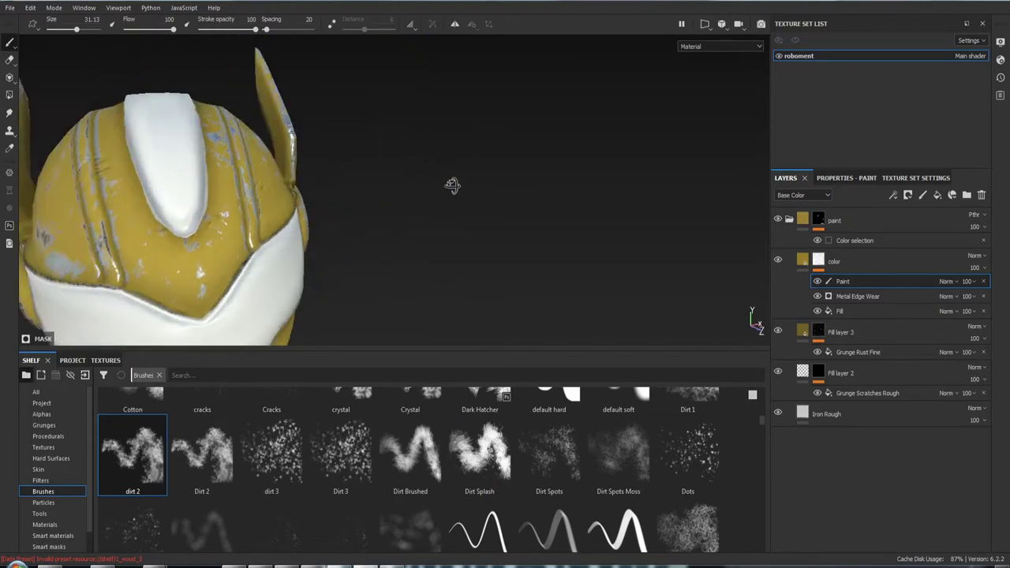
alt+middle_drag(417, 146, 462, 201)
alt+drag(462, 201, 346, 187)
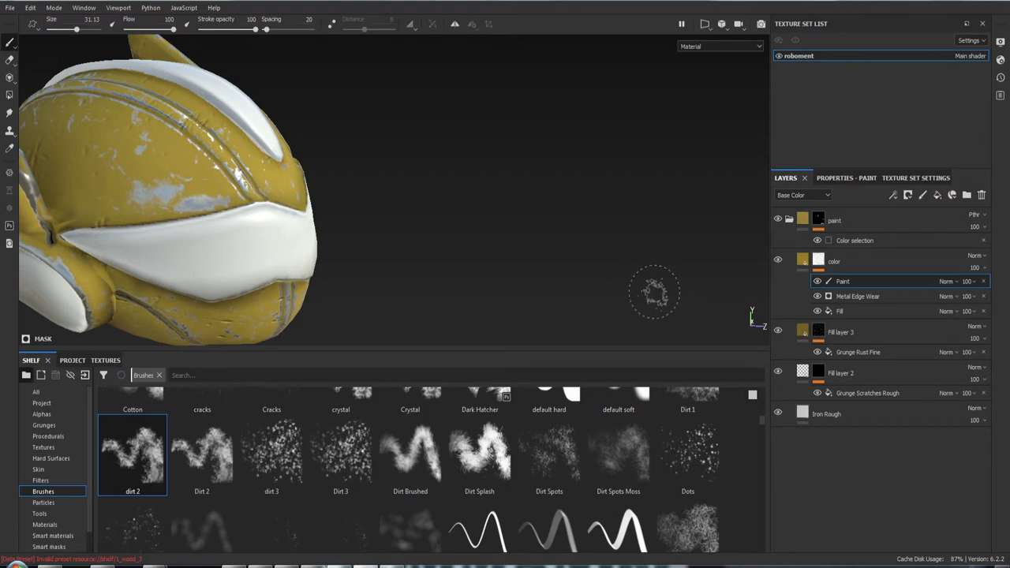
Enable the height channel on the color layer's yellow paint fill.
click(840, 311)
click(833, 178)
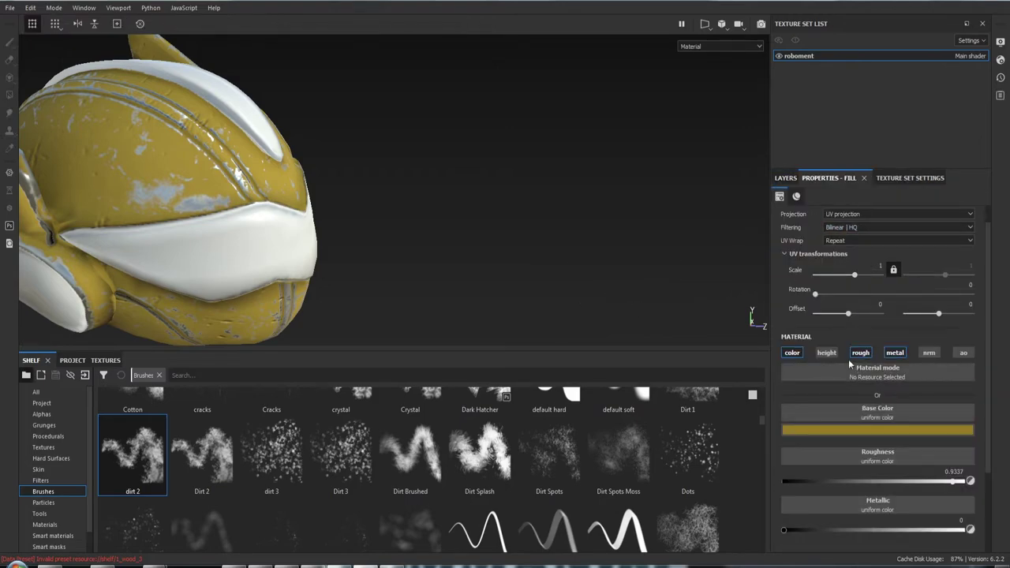
click(826, 353)
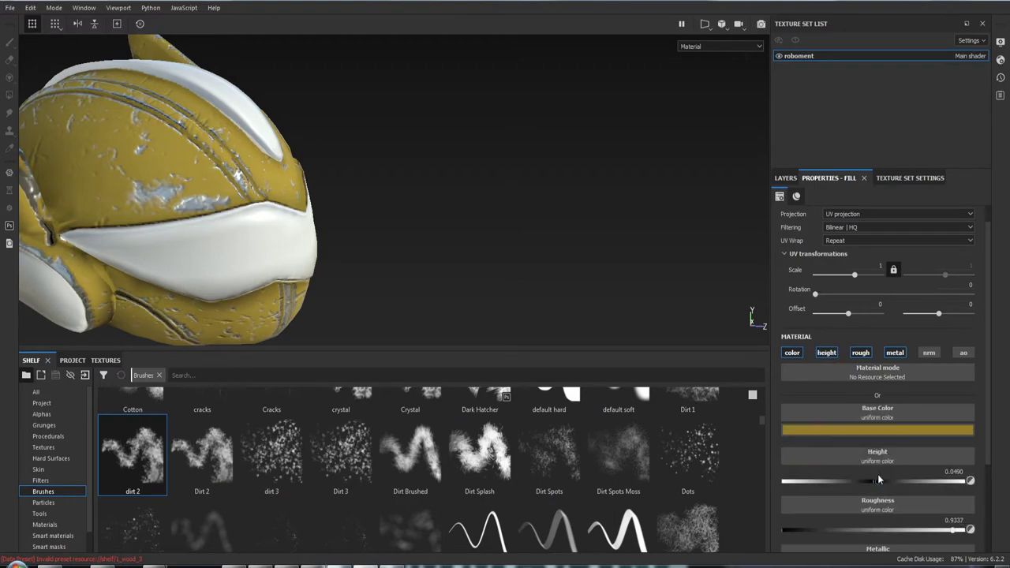
Cycle the viewport channel views to inspect the height, then return to the full material view.
alt+drag(461, 264, 538, 272)
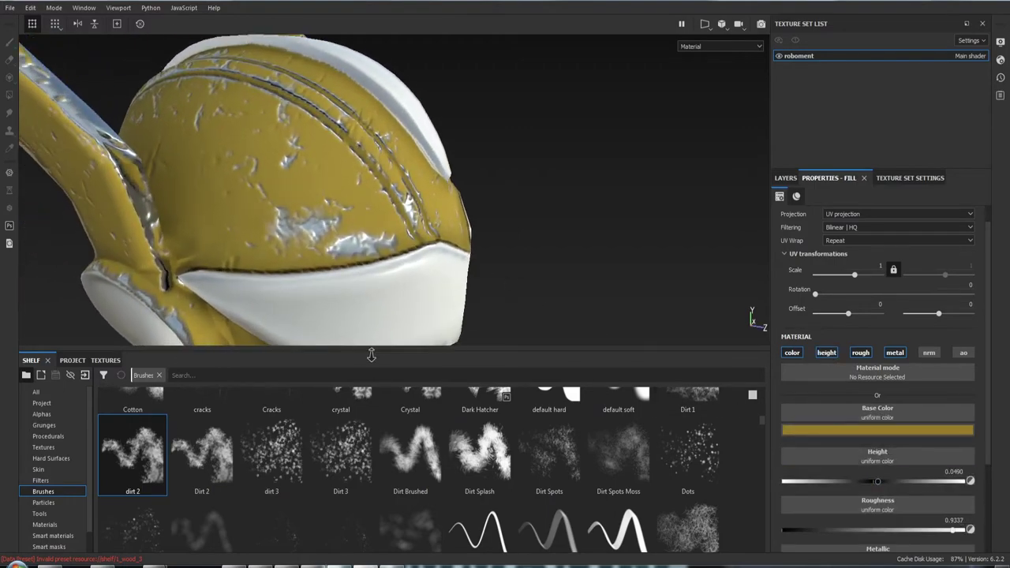
key(c)
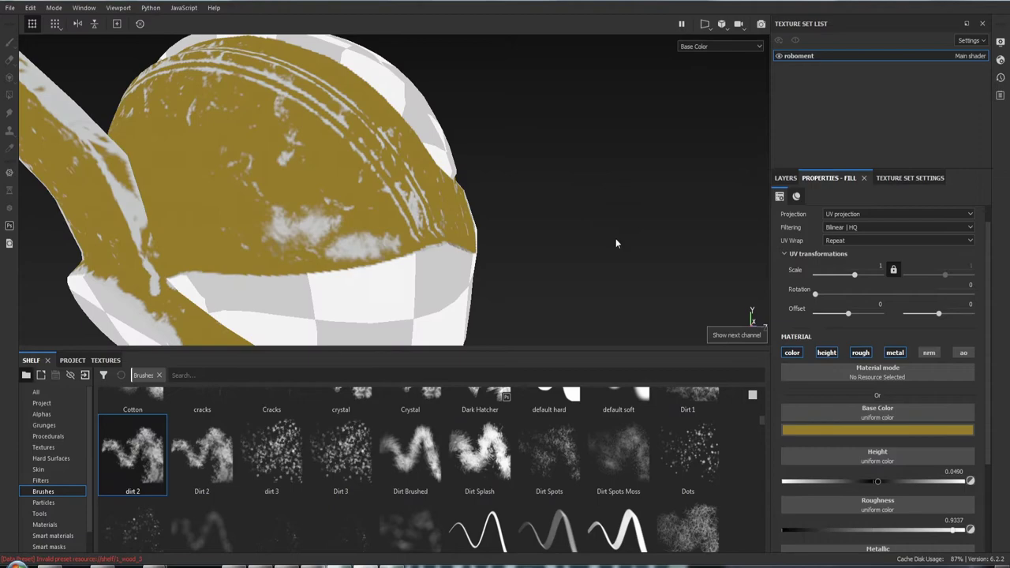
key(c)
key(c)
key(c)
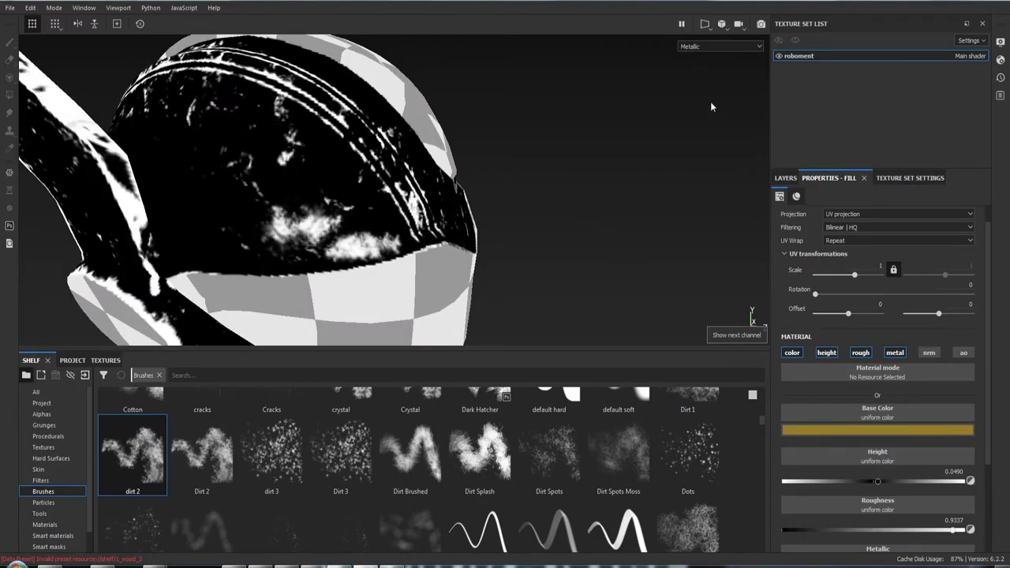
key(c)
key(c)
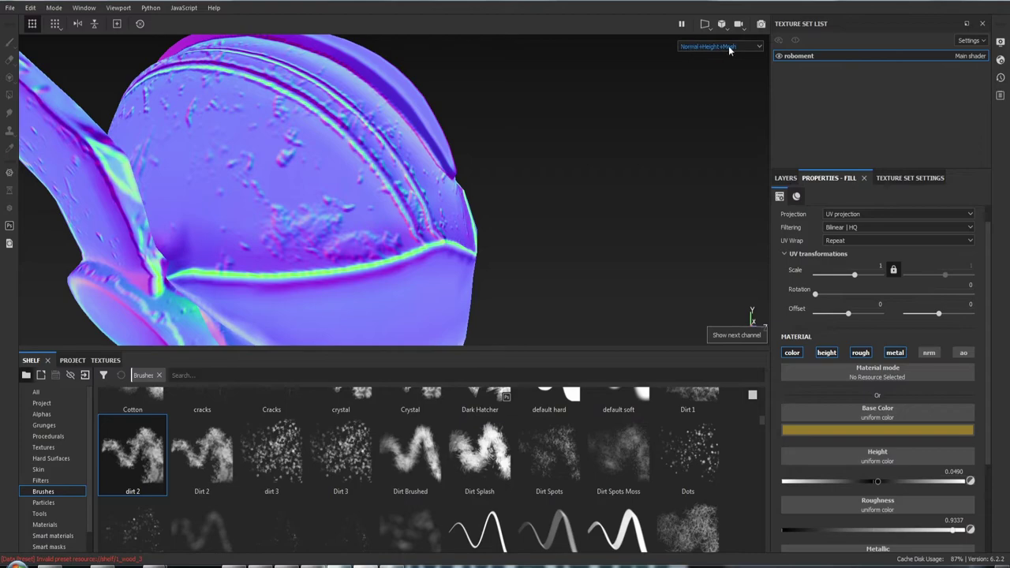
mouse_move(565, 149)
alt+mouse_down()
mouse_move(532, 192)
mouse_move(421, 145)
mouse_move(427, 214)
mouse_move(347, 292)
mouse_move(316, 63)
mouse_move(364, 113)
alt+mouse_up()
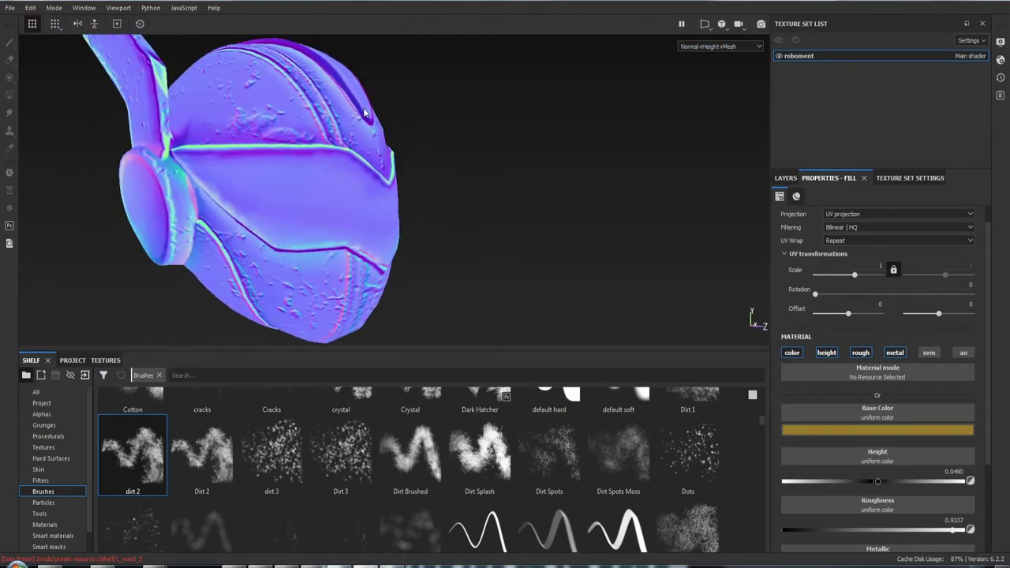
key(m)
mouse_move(513, 177)
shift+right_down()
mouse_move(436, 169)
mouse_move(532, 173)
mouse_move(382, 160)
shift+right_up()
mouse_move(382, 160)
alt+mouse_down()
mouse_move(413, 166)
mouse_move(416, 237)
alt+mouse_up()
scroll(419, 270, up, 3)
scroll(426, 282, up, 3)
mouse_move(427, 282)
alt+mouse_down()
mouse_move(397, 279)
mouse_move(413, 241)
alt+mouse_up()
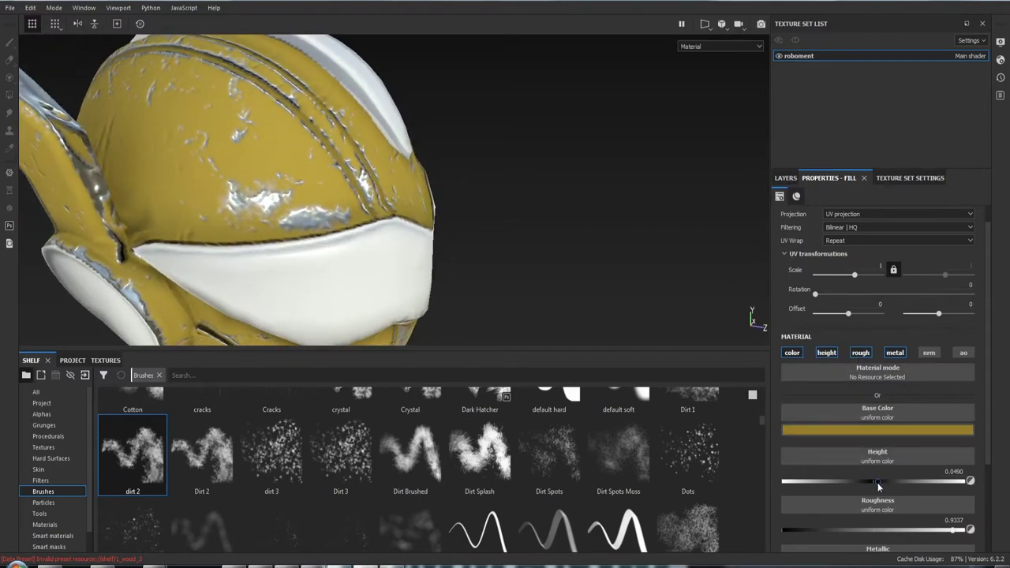
Set the paint fill's Height to 0.0202 and review the chipped edges' relief.
mouse_move(878, 486)
mouse_down()
mouse_move(863, 487)
mouse_move(889, 491)
mouse_move(879, 492)
mouse_up()
drag(877, 492, 875, 492)
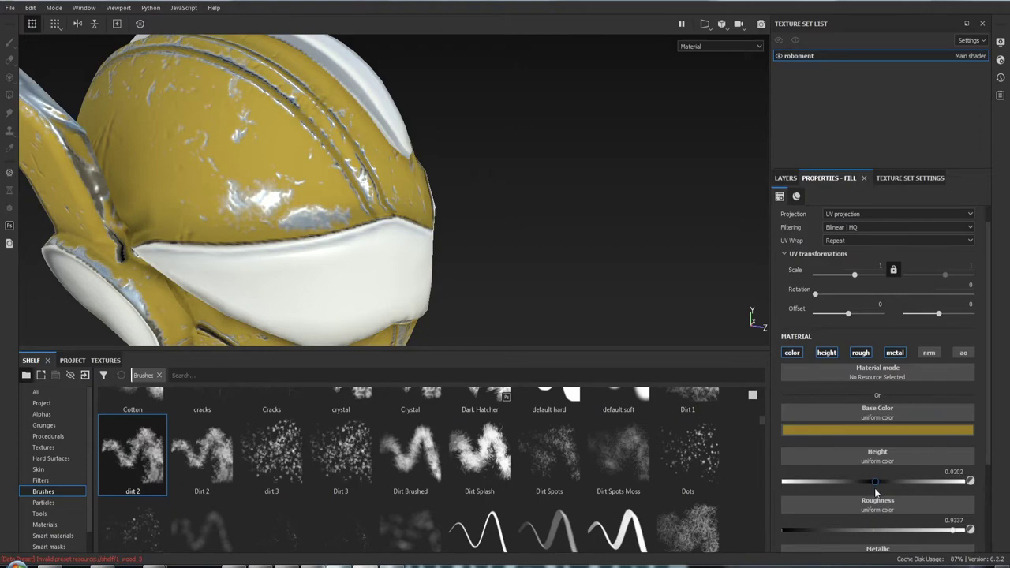
alt+drag(643, 284, 516, 242)
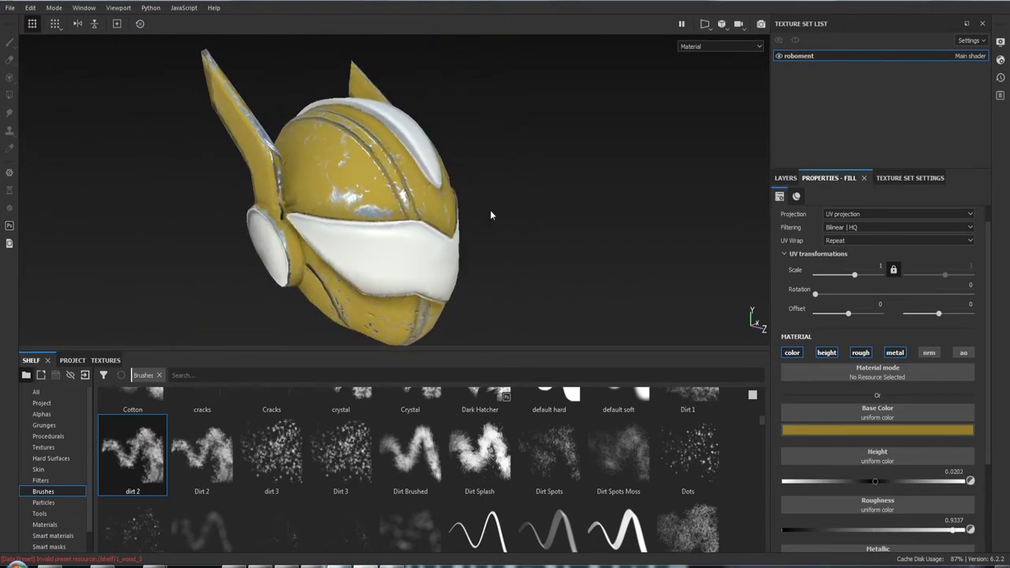
shift+right_drag(516, 242, 614, 253)
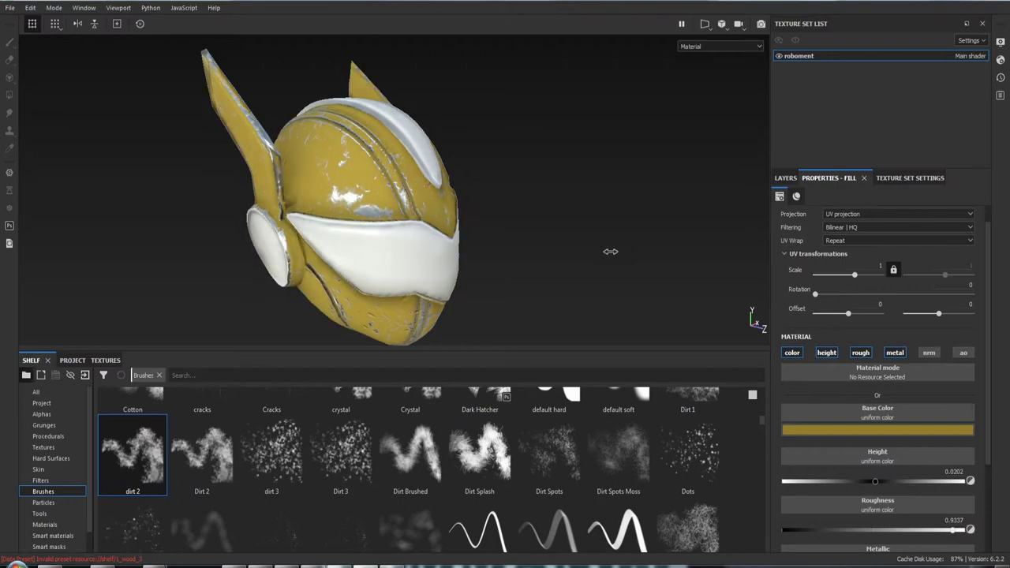
mouse_move(614, 253)
alt+mouse_down()
mouse_move(477, 246)
mouse_move(469, 161)
mouse_move(433, 175)
mouse_move(431, 224)
alt+mouse_up()
scroll(434, 175, up, 2)
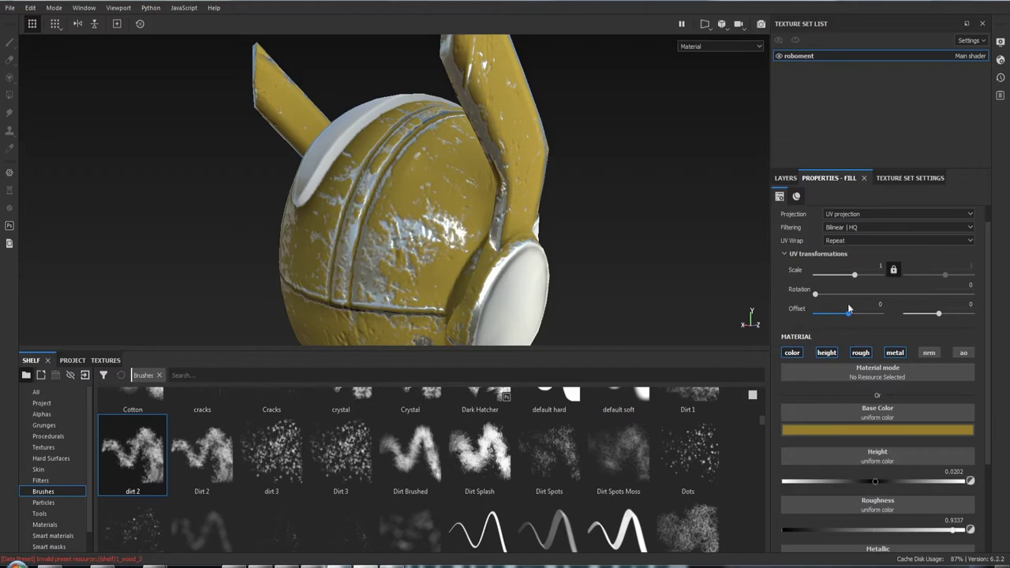
Select the Paint layer in the color layer's mask and check the helmet's front and side.
click(790, 178)
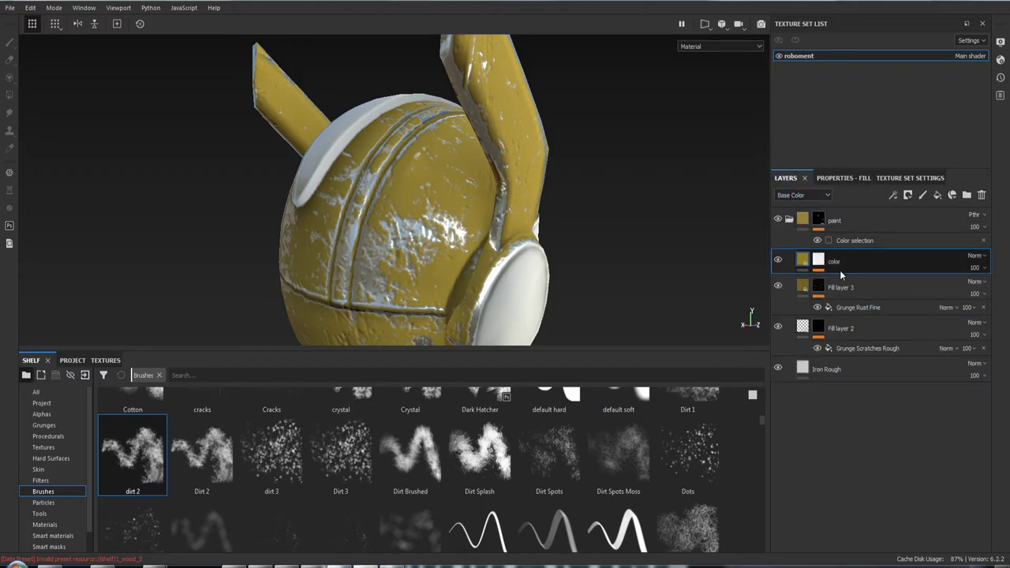
click(823, 262)
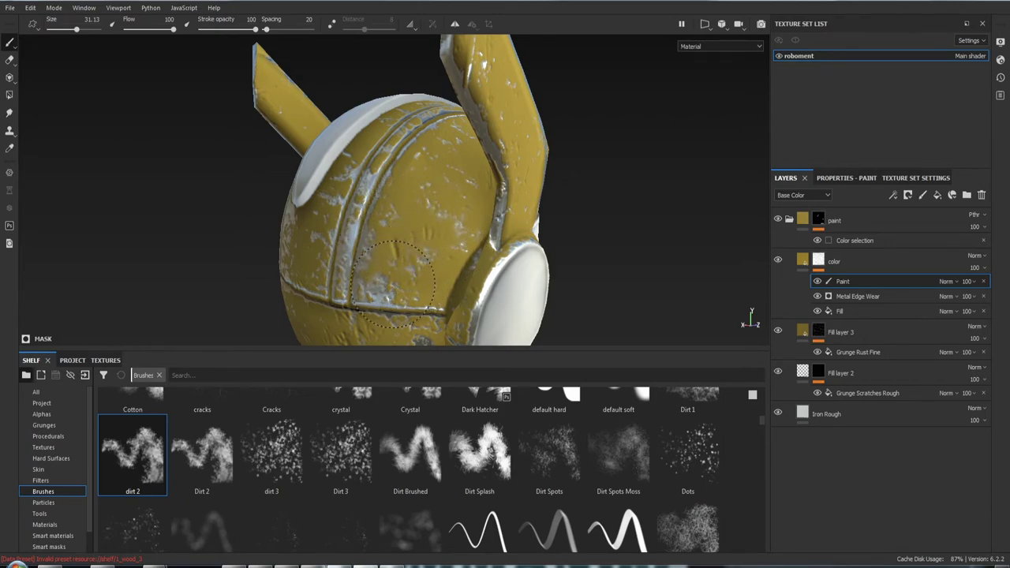
alt+drag(340, 245, 510, 236)
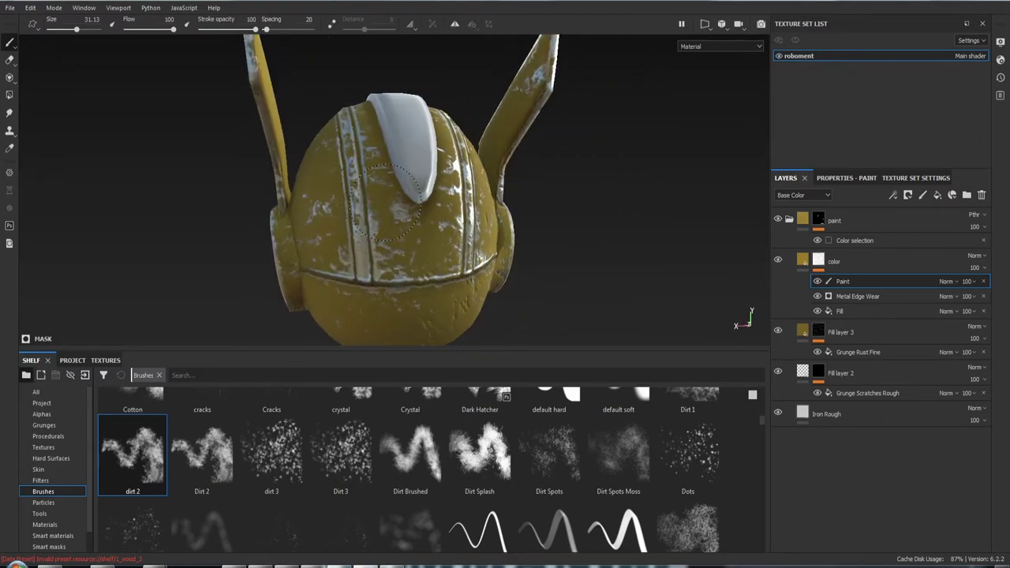
mouse_move(371, 245)
alt+mouse_down()
mouse_move(474, 226)
mouse_move(514, 244)
mouse_move(256, 181)
mouse_move(322, 247)
mouse_move(528, 232)
mouse_move(668, 257)
mouse_move(319, 284)
mouse_move(331, 263)
alt+mouse_up()
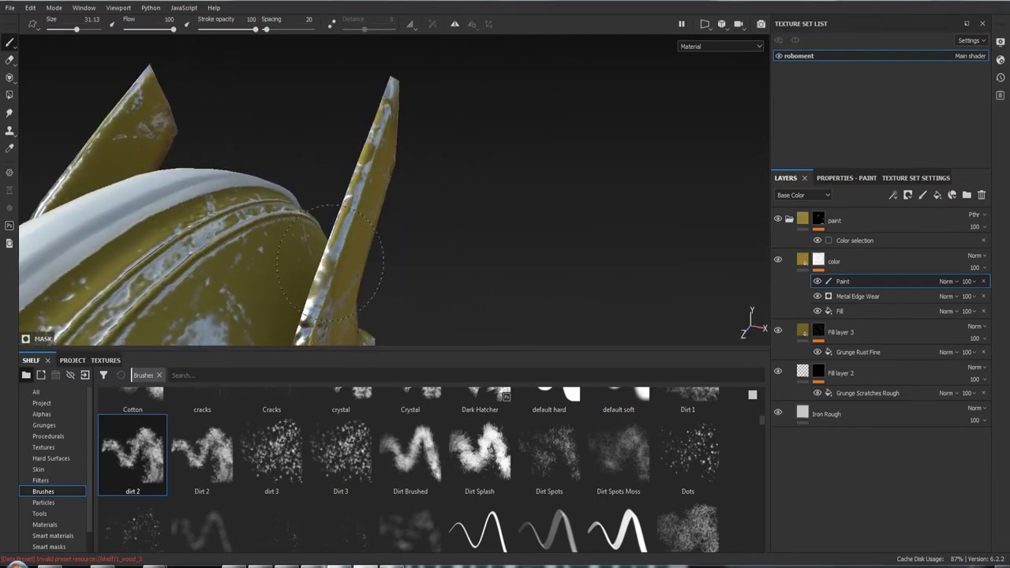
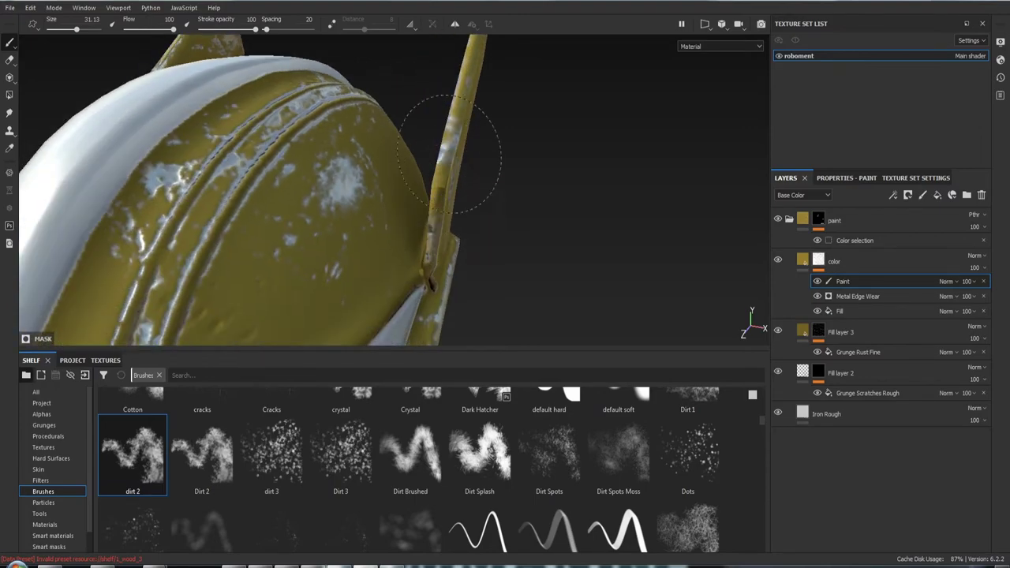
Orbit and relight the helmet to inspect the spike, ear disc and visor reflections.
mouse_move(449, 154)
alt+mouse_down()
mouse_move(226, 162)
mouse_move(462, 168)
alt+mouse_up()
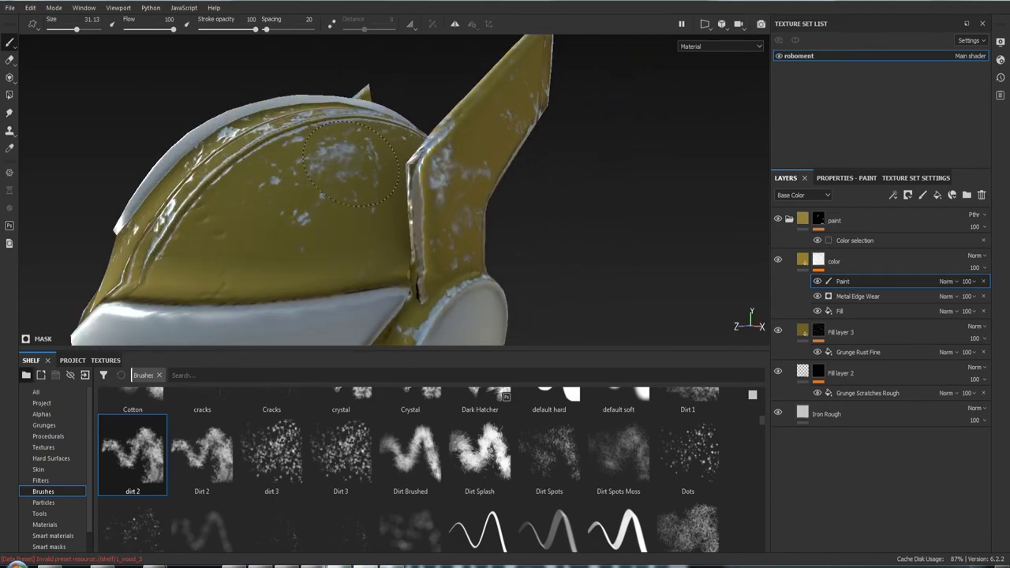
mouse_move(349, 162)
alt+mouse_down()
mouse_move(268, 232)
mouse_move(334, 241)
mouse_move(272, 241)
alt+mouse_up()
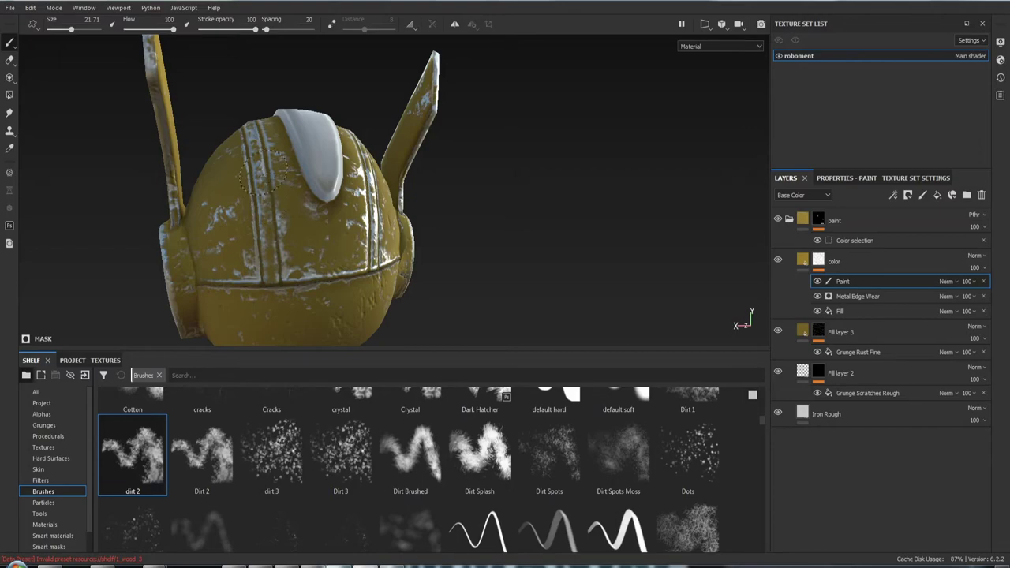
alt+drag(264, 206, 226, 248)
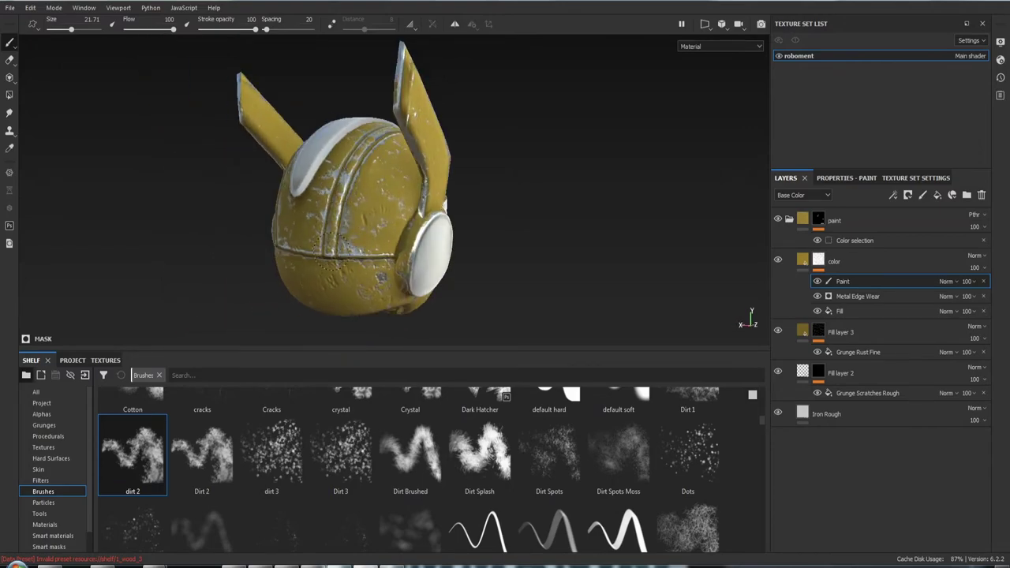
mouse_move(311, 258)
alt+mouse_down()
mouse_move(433, 239)
mouse_move(638, 244)
mouse_move(627, 287)
mouse_move(660, 244)
mouse_move(260, 129)
mouse_move(542, 226)
mouse_move(356, 210)
mouse_move(378, 154)
mouse_move(463, 192)
mouse_move(395, 177)
mouse_move(358, 183)
mouse_move(508, 216)
alt+mouse_up()
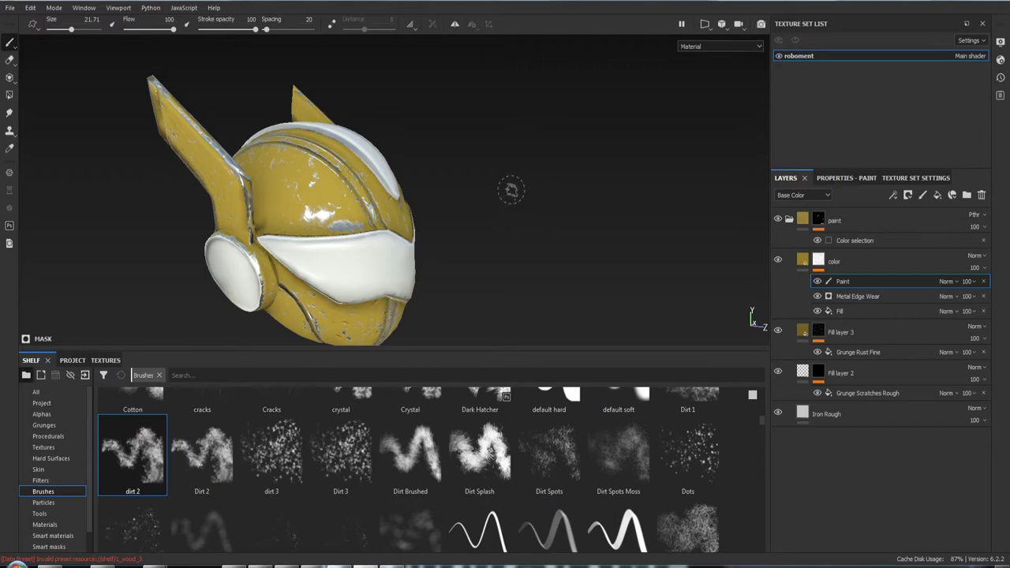
alt+drag(511, 190, 396, 262)
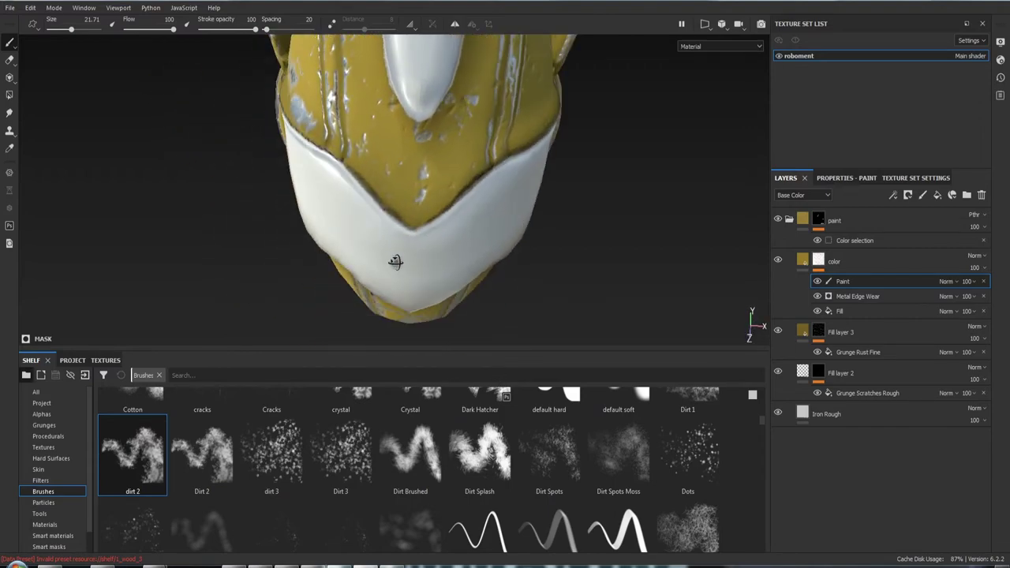
mouse_move(396, 262)
shift+right_down()
mouse_move(534, 230)
mouse_move(463, 219)
mouse_move(568, 233)
mouse_move(560, 226)
shift+right_up()
mouse_move(560, 226)
alt+mouse_down()
mouse_move(489, 198)
mouse_move(536, 198)
alt+mouse_up()
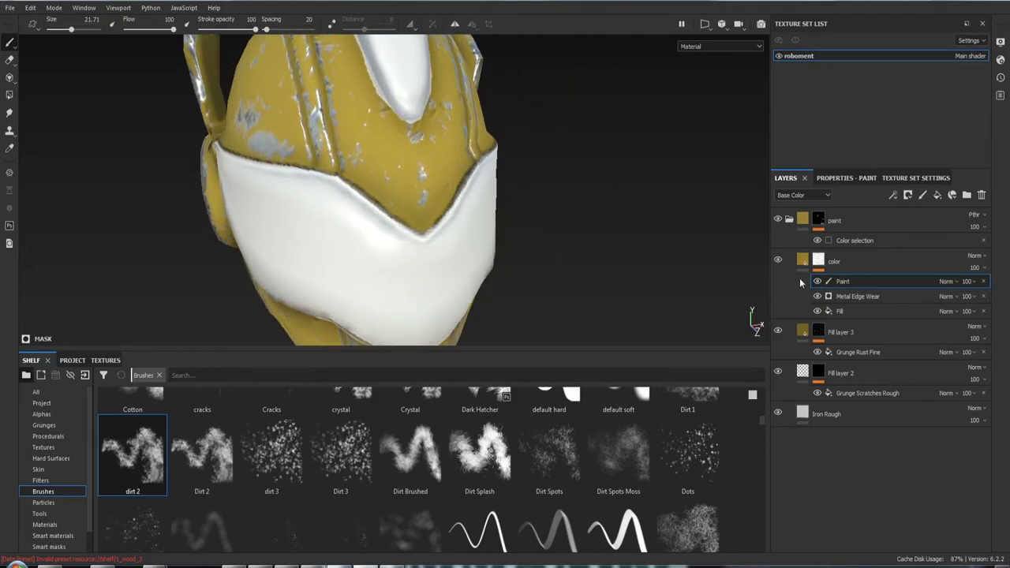
Toggle the color folder and Fill layer 3 off and on to compare the helmet.
click(781, 260)
click(781, 261)
click(779, 332)
click(779, 332)
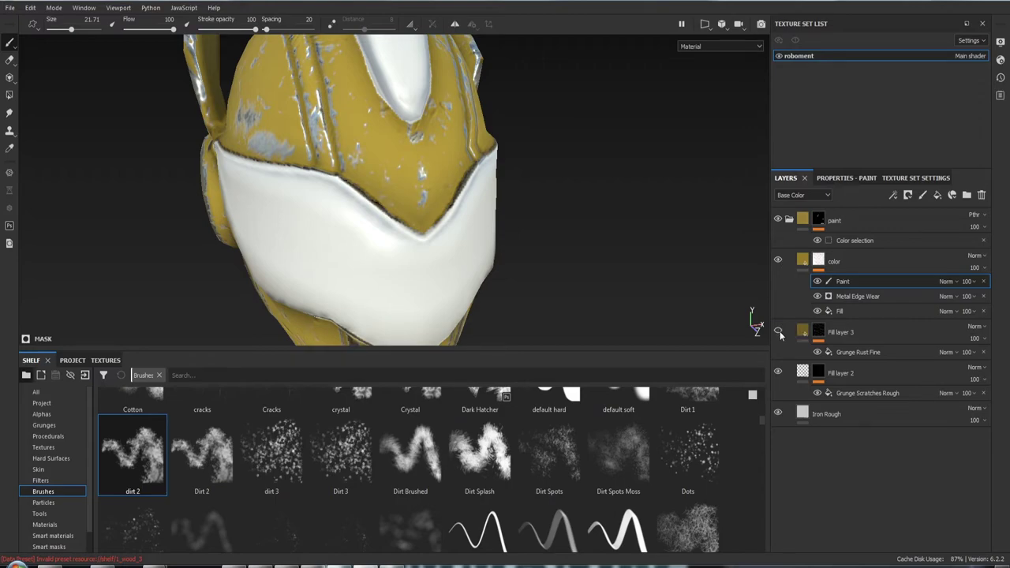
Move the color folder below Fill layer 3 and compare the rust on the visor.
drag(856, 260, 845, 349)
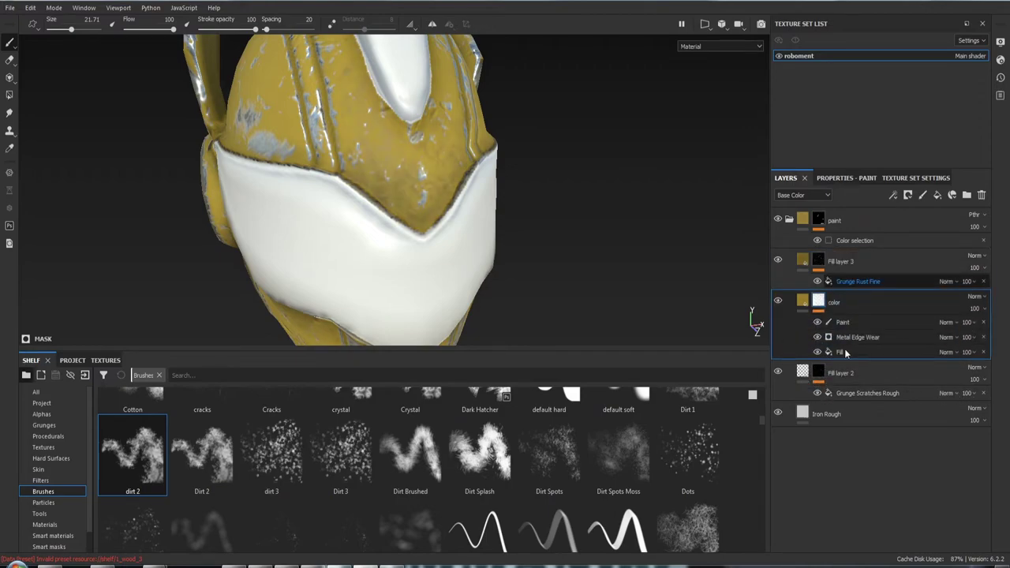
mouse_move(537, 236)
alt+mouse_down()
mouse_move(587, 186)
mouse_move(518, 221)
mouse_move(643, 203)
mouse_move(419, 143)
alt+mouse_up()
alt+right_drag(419, 143, 514, 361)
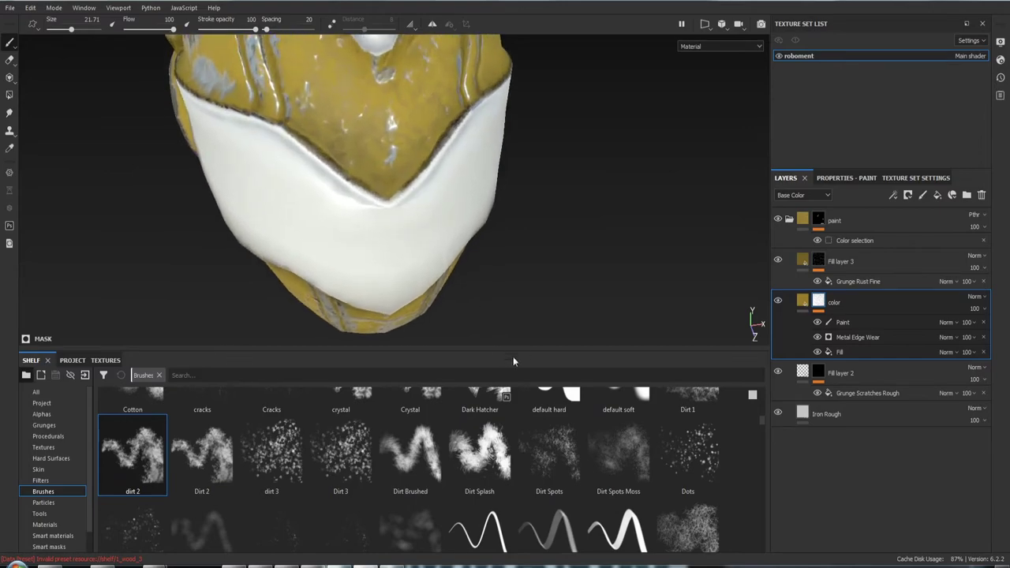
click(778, 261)
click(778, 261)
click(778, 261)
click(779, 262)
mouse_move(758, 257)
alt+mouse_down()
mouse_move(415, 190)
mouse_move(424, 223)
mouse_move(311, 253)
mouse_move(308, 237)
mouse_move(395, 234)
mouse_move(485, 253)
mouse_move(533, 216)
mouse_move(473, 186)
mouse_move(513, 185)
mouse_move(367, 139)
mouse_move(253, 175)
mouse_move(513, 192)
mouse_move(340, 158)
mouse_move(436, 171)
mouse_move(572, 212)
alt+mouse_up()
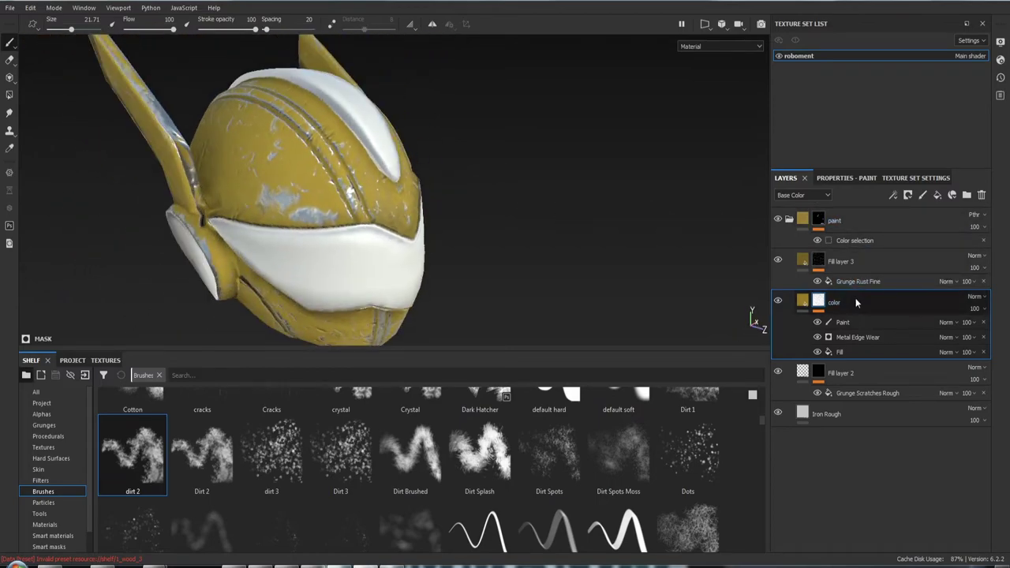
Select the Paint effect, show its brush properties and zoom in on the helmet's side.
click(876, 324)
click(853, 179)
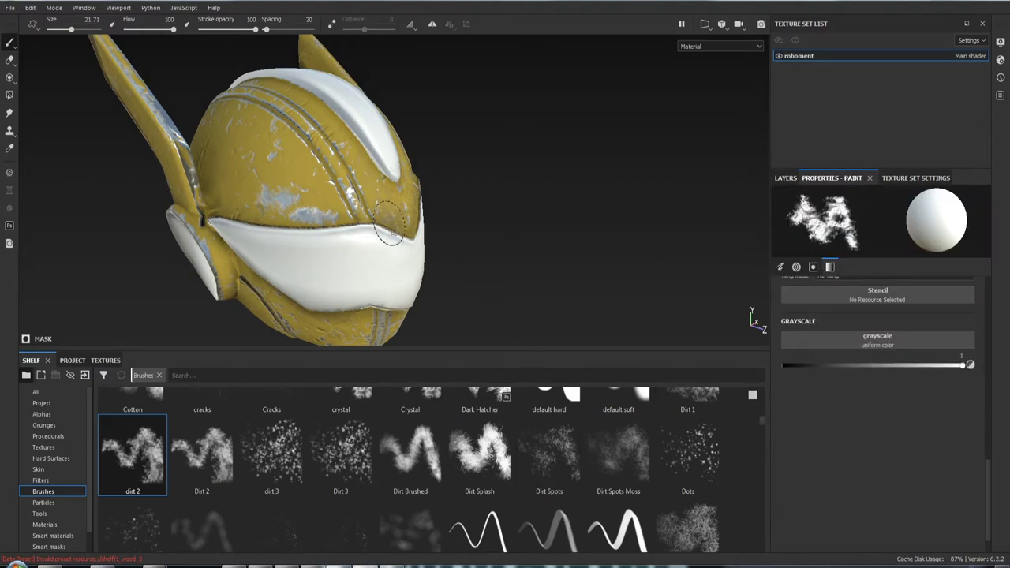
alt+drag(389, 222, 332, 221)
scroll(330, 221, up, 3)
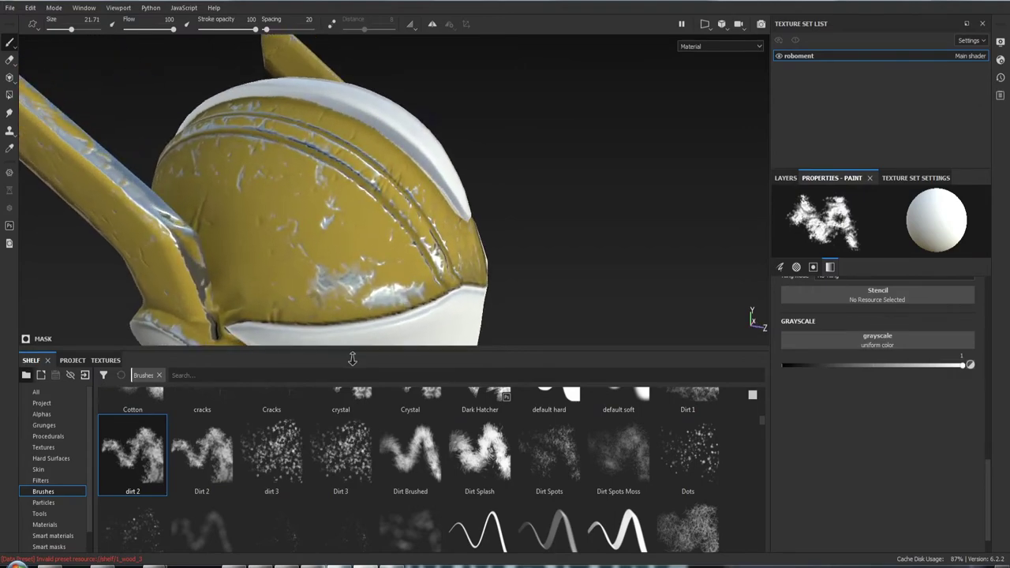
alt+drag(241, 180, 371, 237)
alt+drag(305, 255, 318, 211)
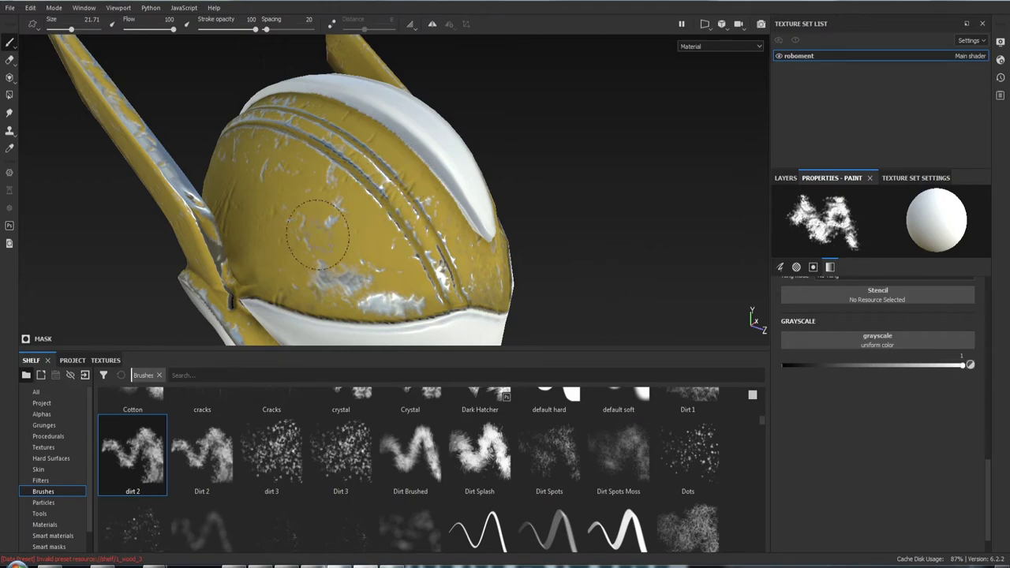
scroll(852, 355, up, 2)
scroll(879, 425, up, 2)
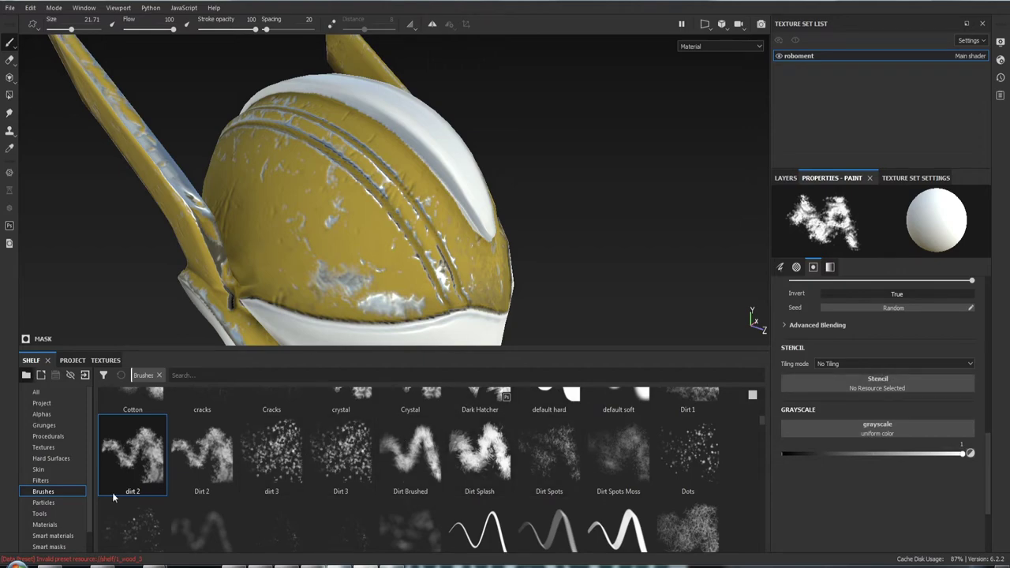
Bring up the Grunges category in the Shelf.
scroll(760, 420, down, 2)
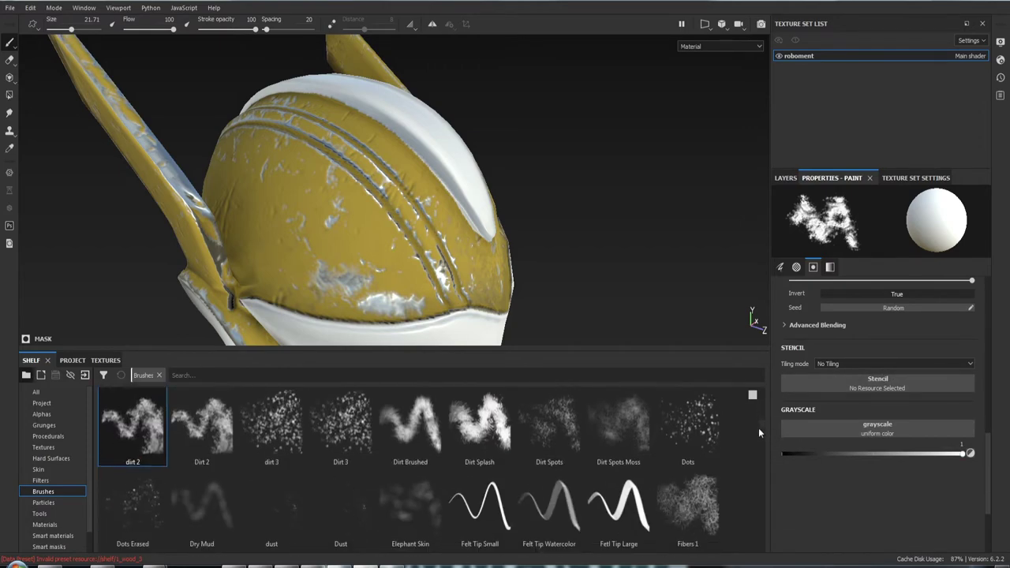
scroll(758, 428, down, 2)
scroll(759, 437, down, 2)
scroll(759, 446, down, 1)
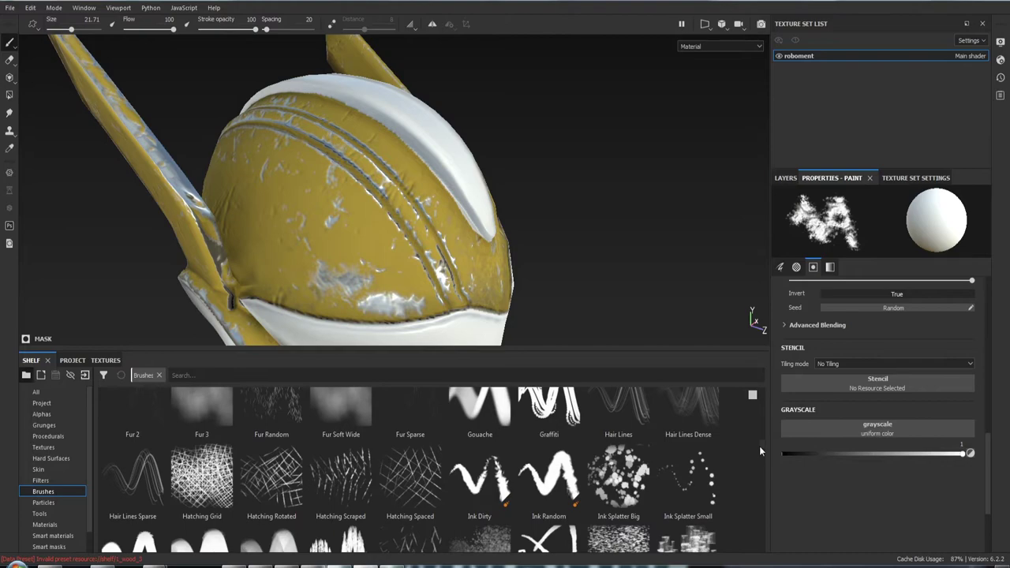
drag(759, 446, 761, 464)
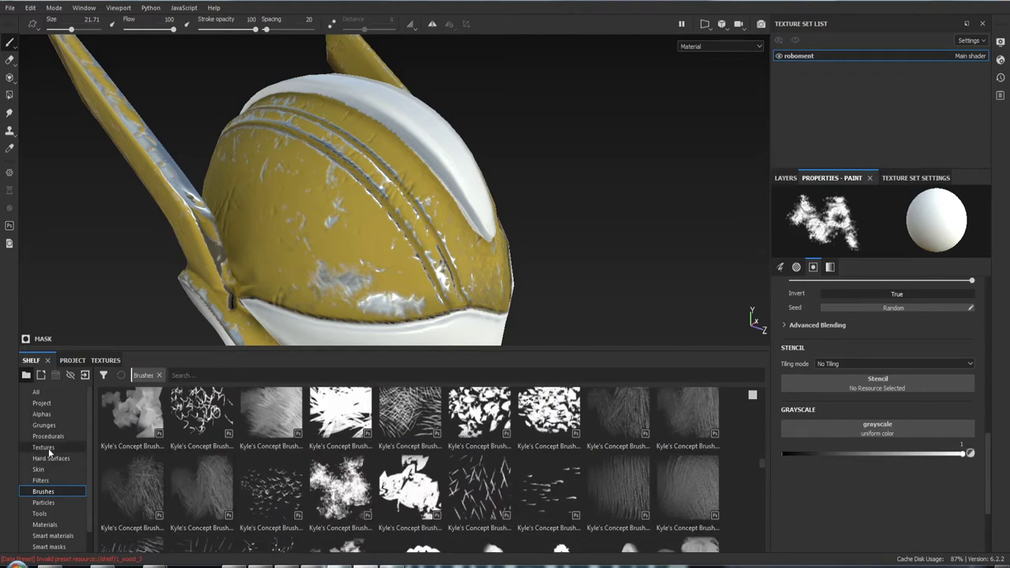
click(43, 426)
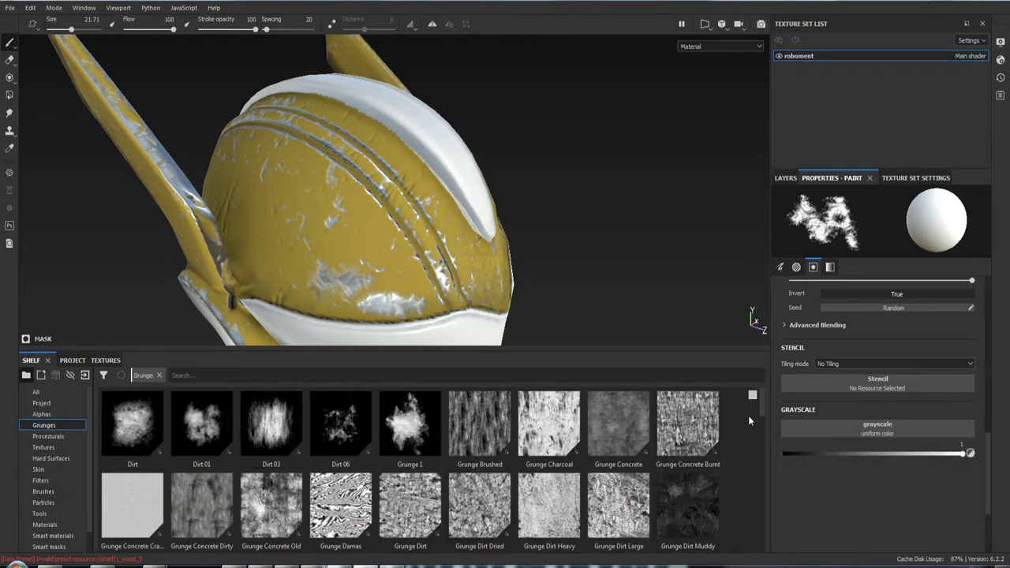
Apply Grunge Scratches Rough from the shelf as the paint brush's stencil.
drag(761, 409, 768, 517)
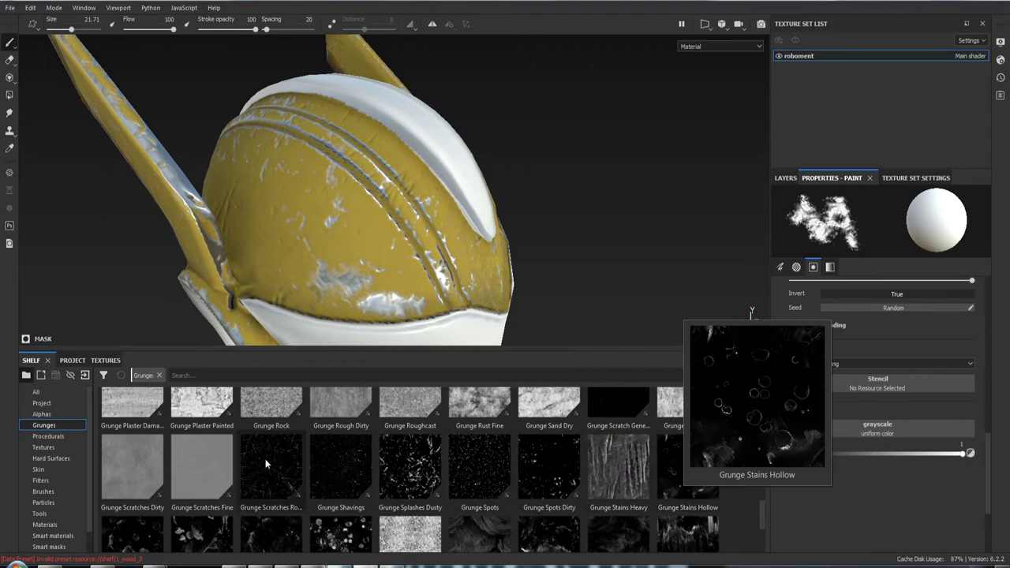
drag(257, 465, 897, 384)
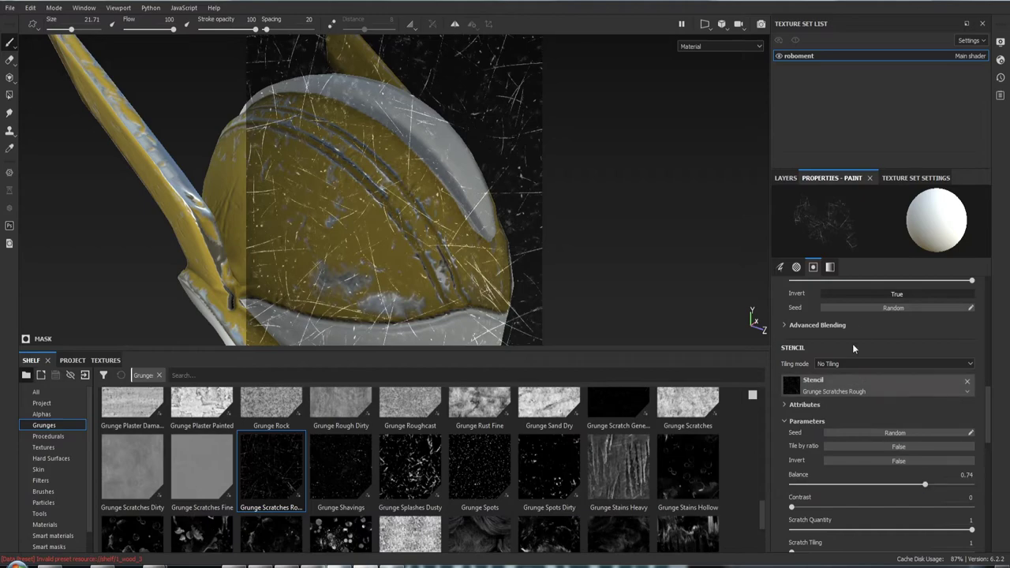
scroll(857, 356, up, 2)
scroll(864, 375, up, 2)
scroll(868, 375, up, 2)
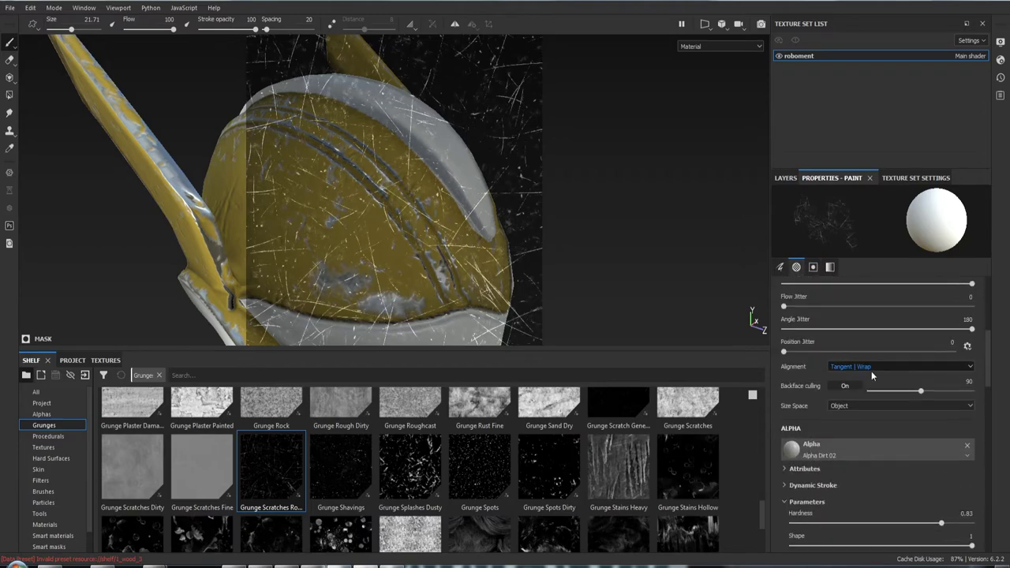
scroll(864, 368, up, 2)
scroll(855, 357, up, 2)
scroll(856, 359, up, 1)
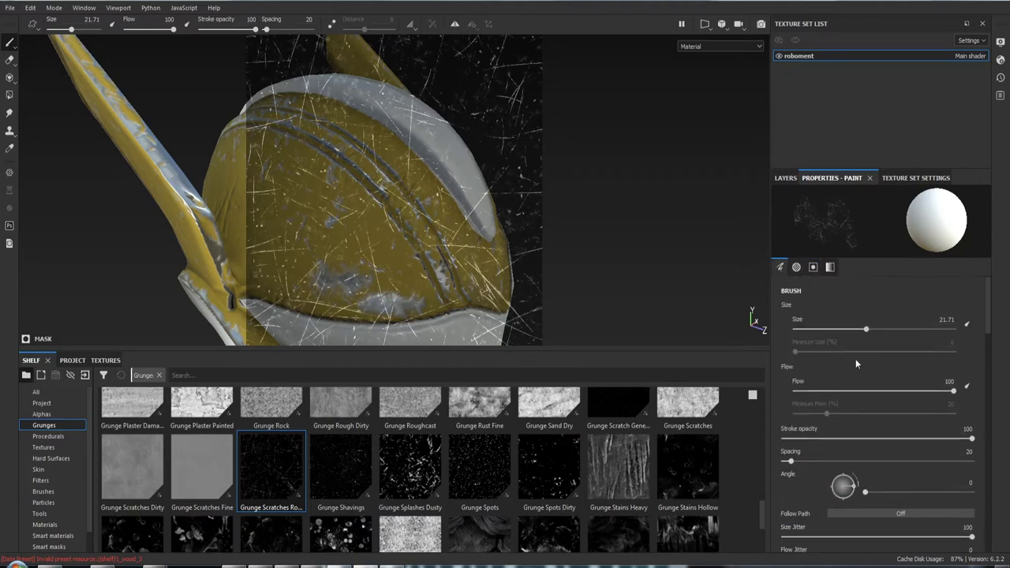
Raise the brush's Alpha Parameters Hardness to 1.
scroll(856, 359, down, 3)
scroll(854, 359, down, 5)
scroll(854, 358, up, 5)
scroll(854, 358, up, 1)
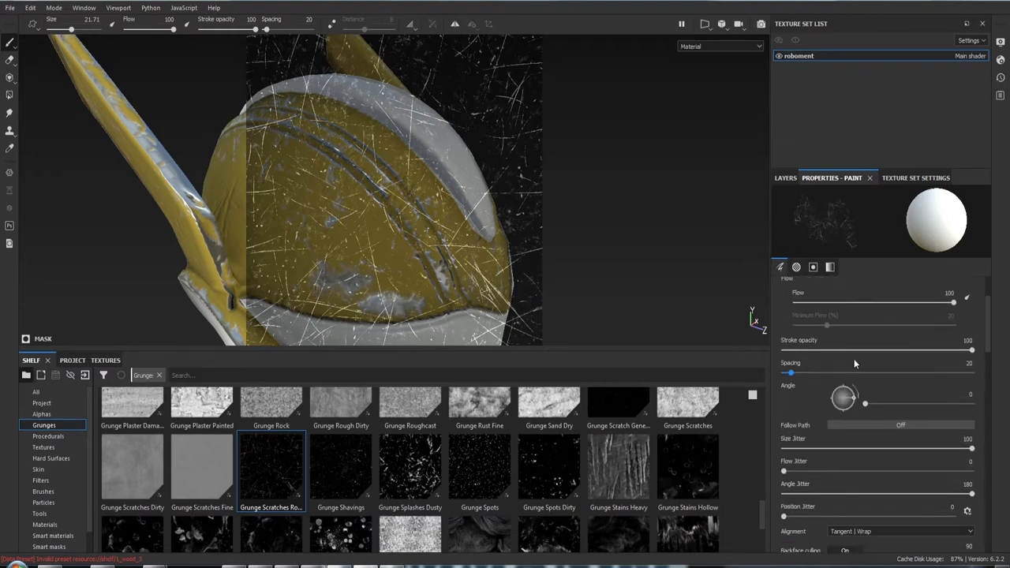
scroll(854, 358, down, 4)
scroll(854, 359, down, 2)
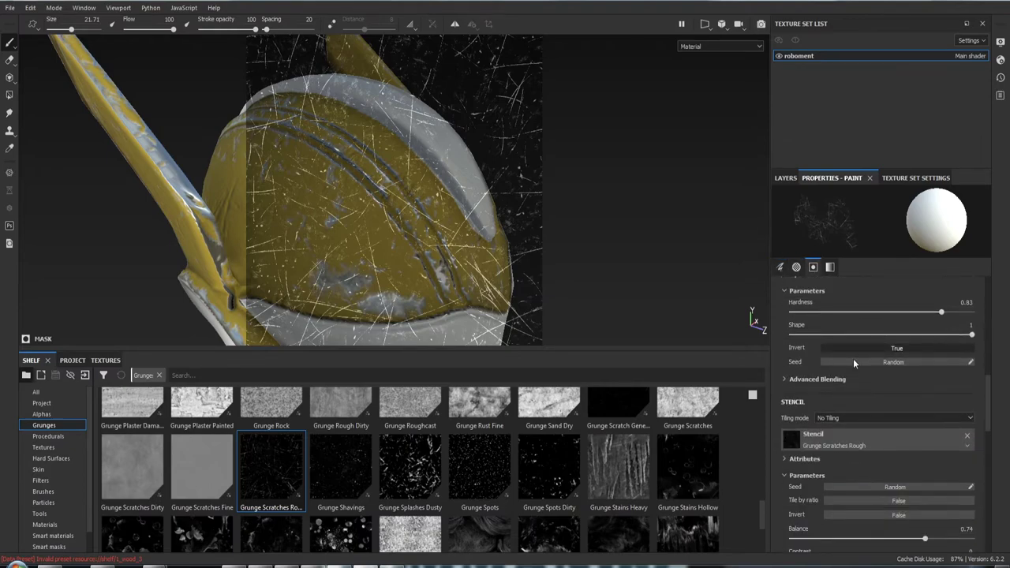
scroll(853, 358, down, 2)
scroll(853, 358, down, 2)
scroll(854, 359, down, 1)
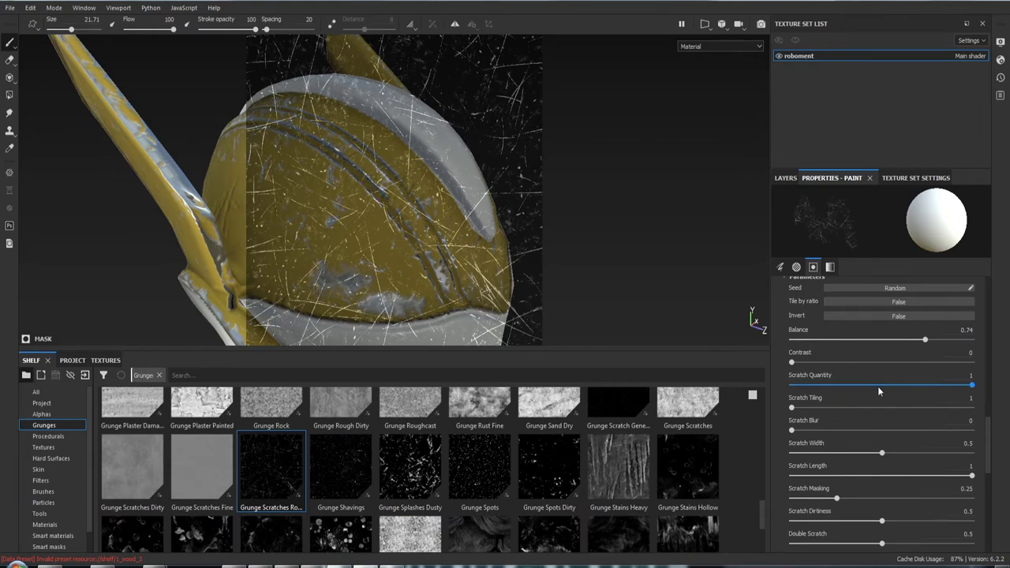
scroll(877, 386, up, 2)
scroll(875, 384, up, 2)
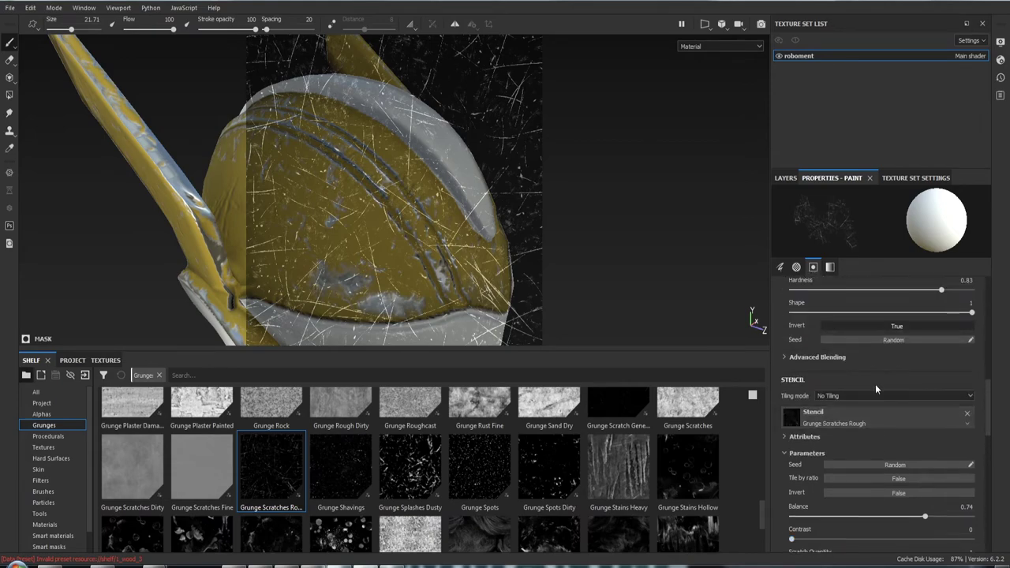
scroll(876, 386, up, 2)
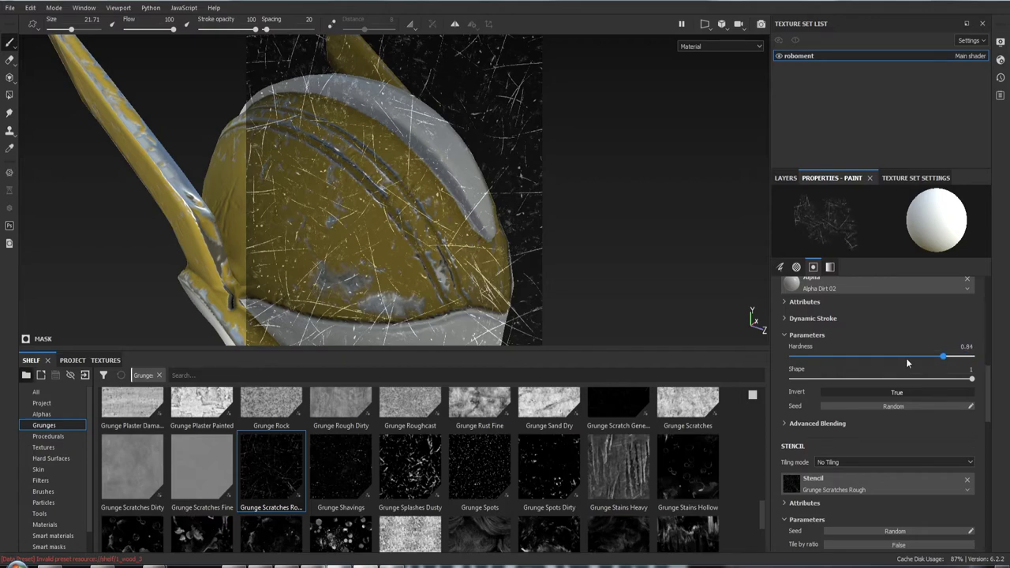
mouse_move(908, 363)
mouse_down()
mouse_move(807, 359)
mouse_move(993, 363)
mouse_up()
scroll(872, 332, down, 3)
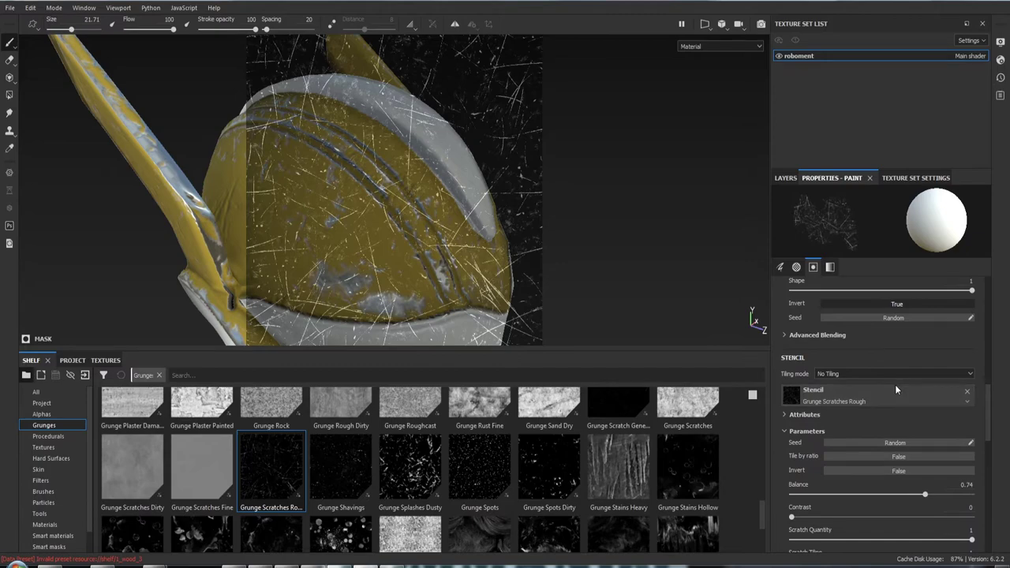
scroll(895, 385, down, 2)
scroll(905, 391, down, 1)
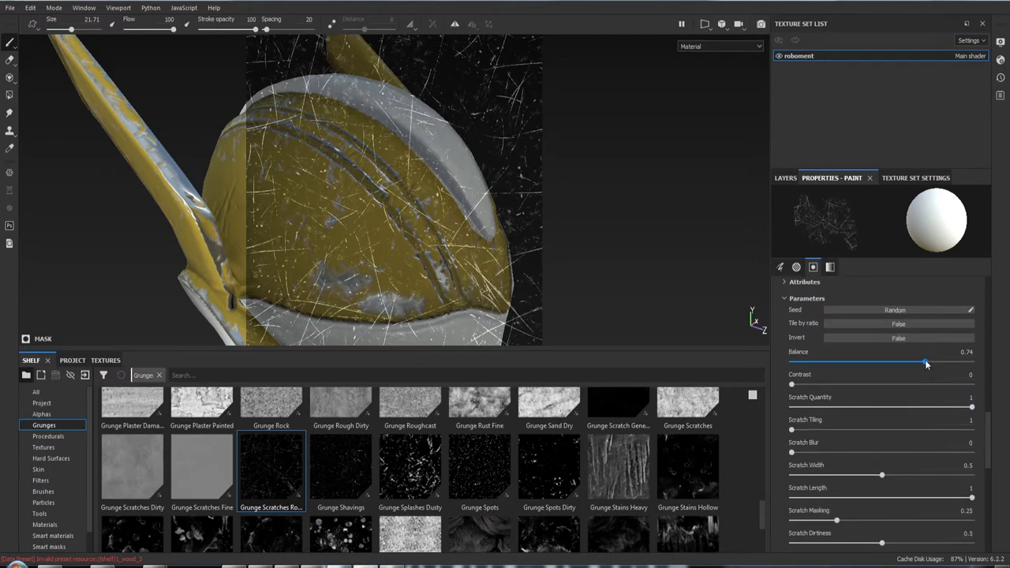
Set the scratch stencil's Balance 0.54, Contrast 0.62 and Scratch Width 0.86 for thicker scratches.
mouse_move(872, 365)
mouse_down()
mouse_move(1000, 376)
mouse_move(904, 376)
mouse_up()
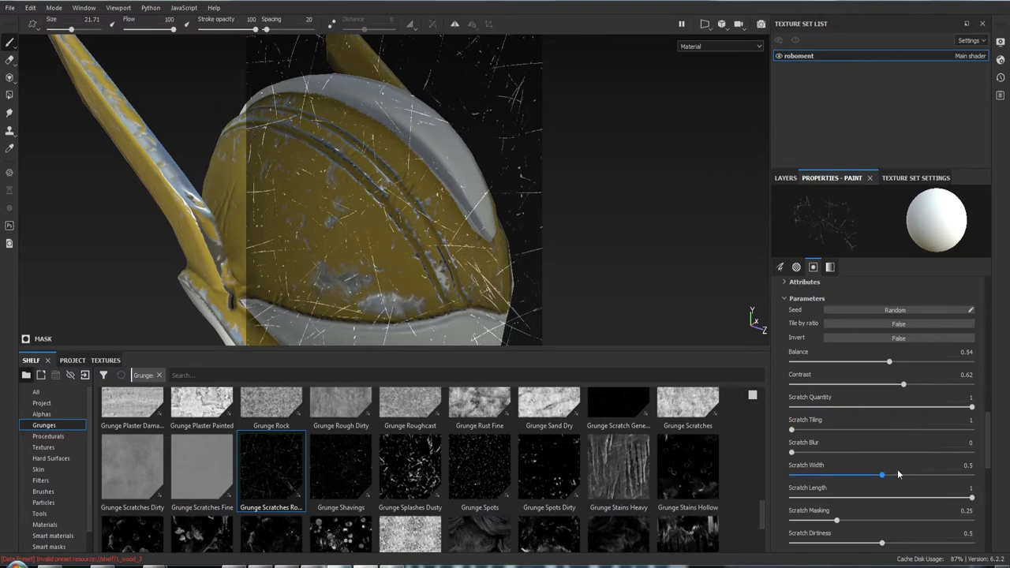
drag(882, 473, 861, 480)
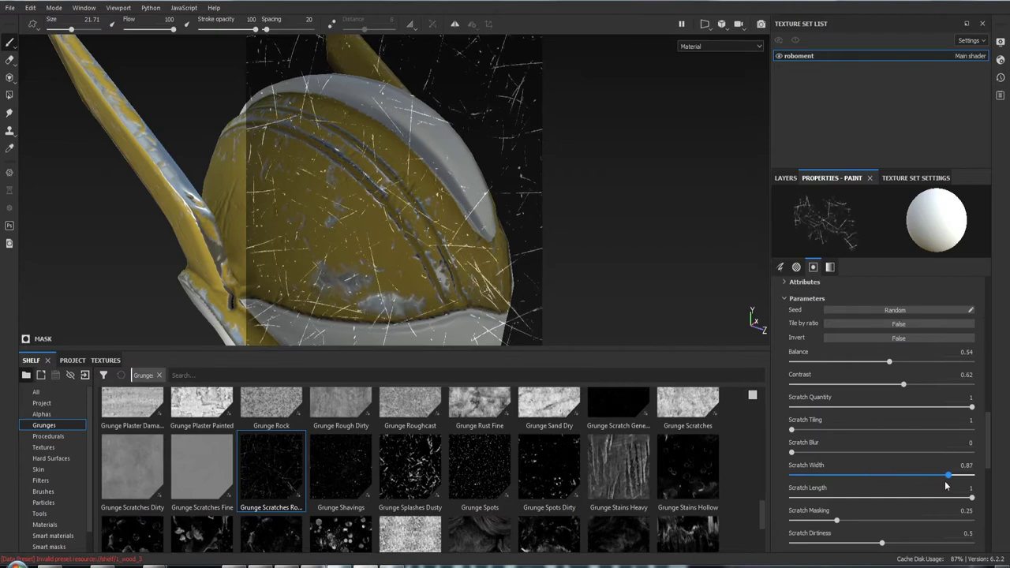
mouse_move(395, 273)
alt+mouse_down()
mouse_move(427, 228)
mouse_move(372, 241)
mouse_move(419, 263)
alt+mouse_up()
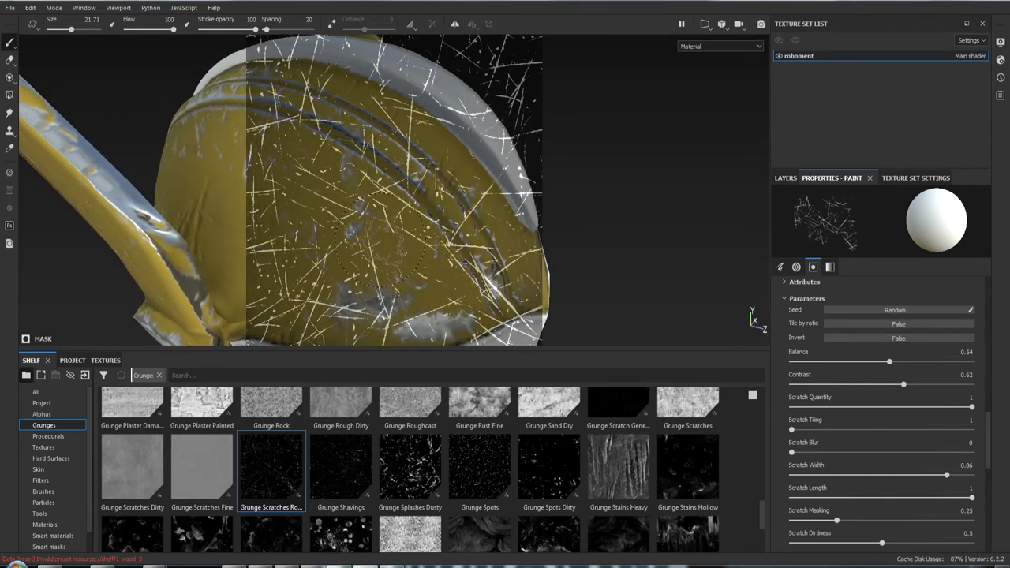
Rotate and rescale the Grunge Scratches Rough stencil to a new tilt over the helmet.
mouse_move(493, 241)
mouse_down()
mouse_move(426, 142)
mouse_move(461, 174)
mouse_up()
key(s)
right_drag(466, 182, 416, 170)
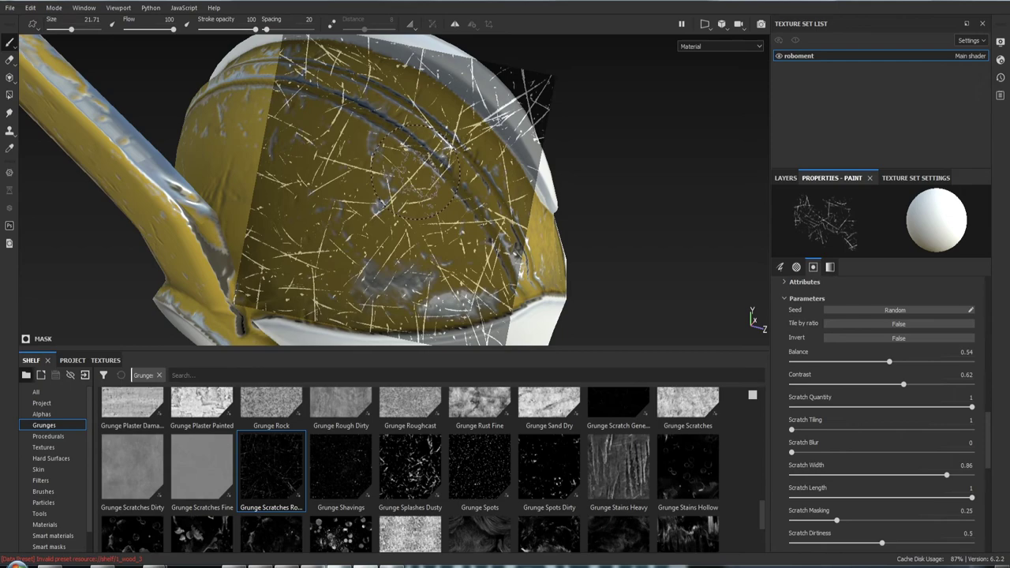
click(178, 376)
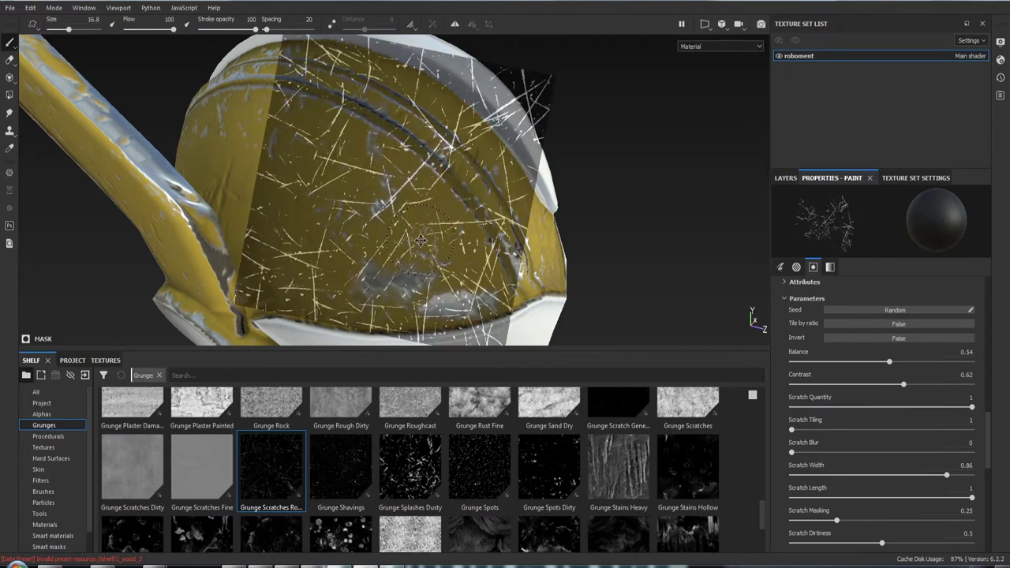
Lower the brush size to 6.37 while viewing the helmet from new angles.
mouse_move(426, 276)
alt+mouse_down()
mouse_move(449, 228)
mouse_move(316, 253)
alt+mouse_up()
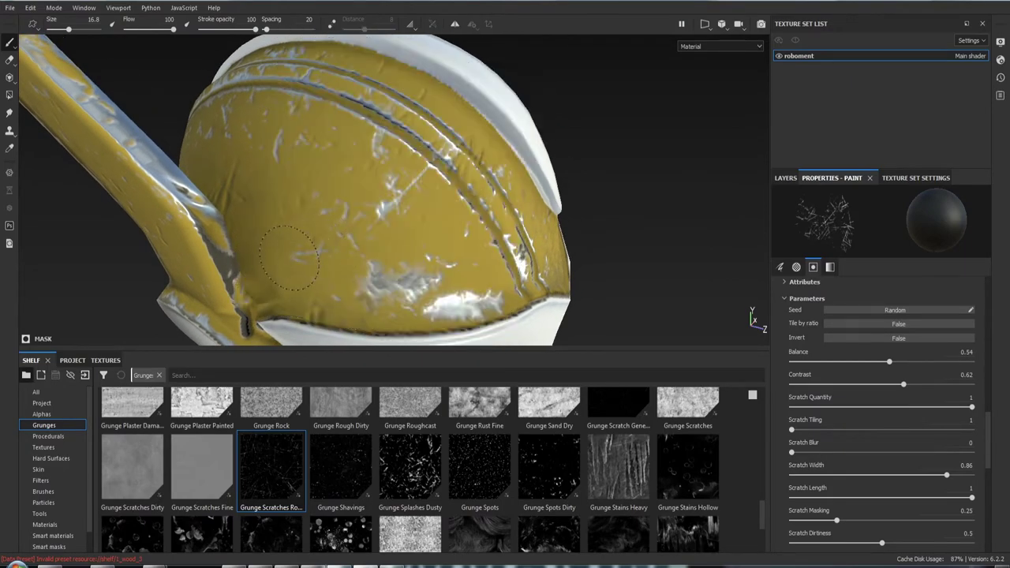
mouse_move(301, 246)
alt+mouse_down()
mouse_move(392, 214)
mouse_move(386, 144)
alt+mouse_up()
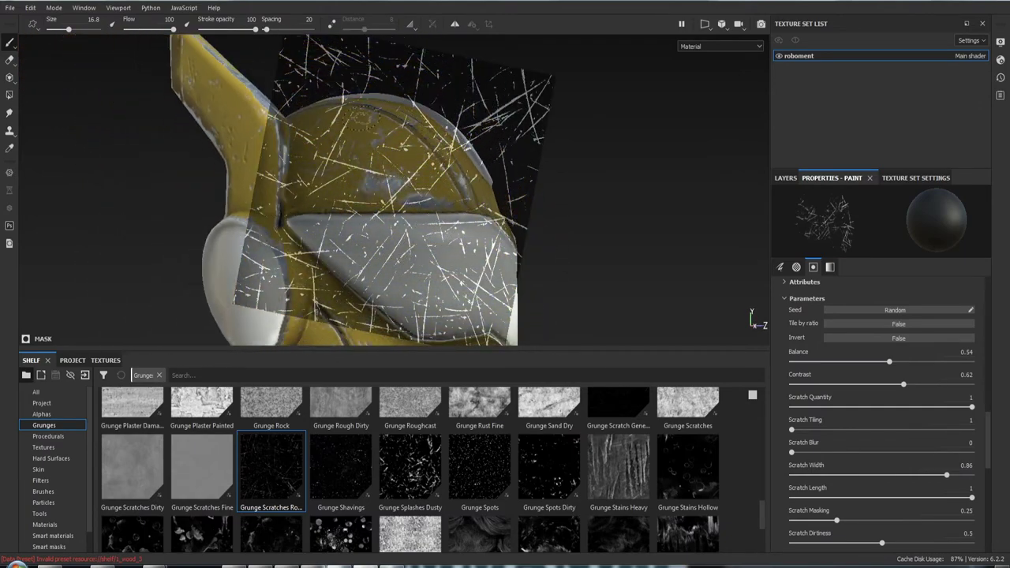
mouse_move(640, 228)
alt+mouse_down()
mouse_move(618, 115)
mouse_move(566, 189)
mouse_move(417, 183)
mouse_move(463, 266)
mouse_move(542, 247)
mouse_move(553, 221)
mouse_move(519, 211)
alt+mouse_up()
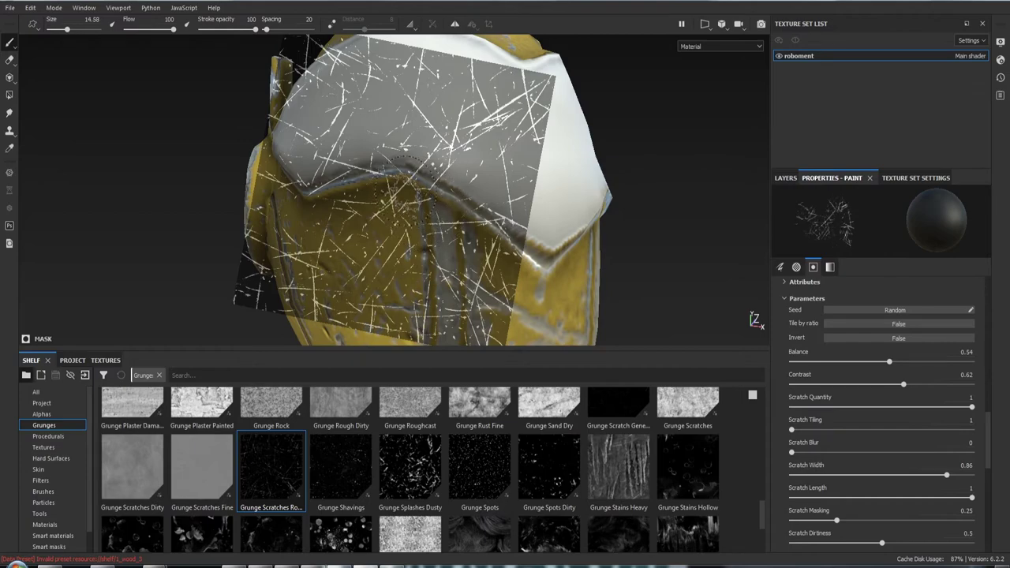
ctrl+right_drag(426, 197, 396, 194)
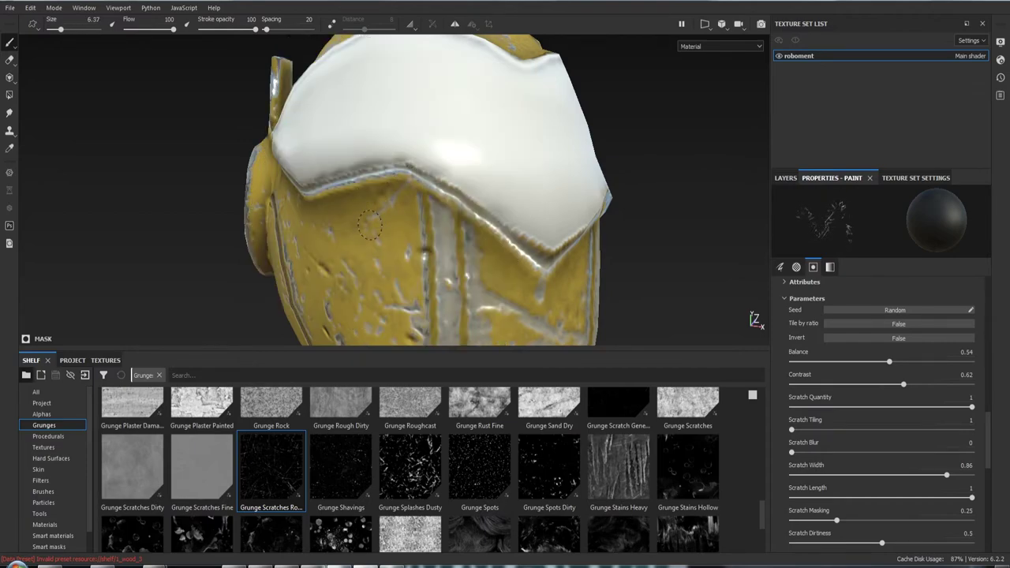
mouse_move(369, 225)
alt+mouse_down()
mouse_move(652, 271)
mouse_move(447, 246)
alt+mouse_up()
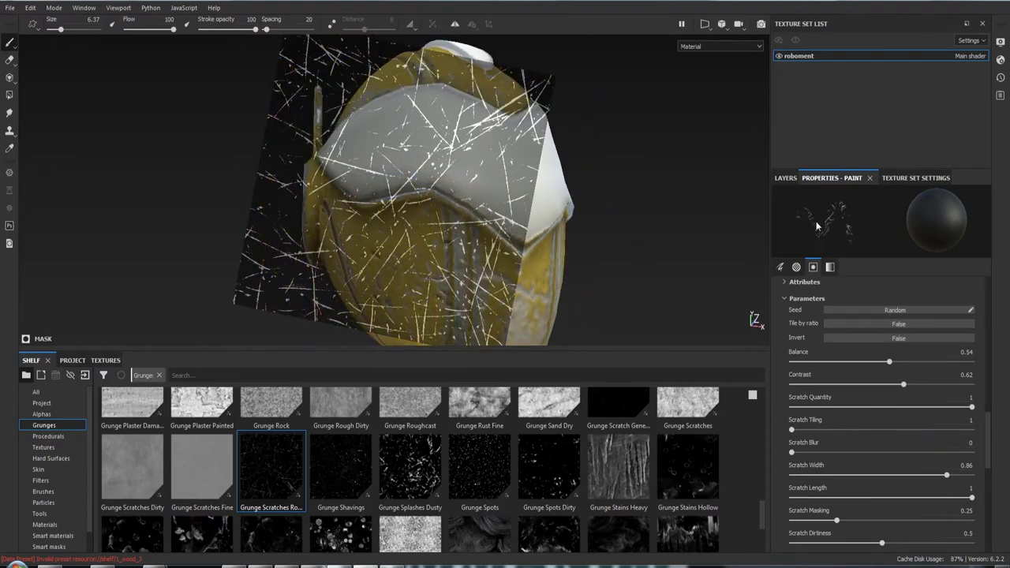
Clear the Grunge Scratches Rough stencil from the paint brush's Stencil slot.
click(786, 178)
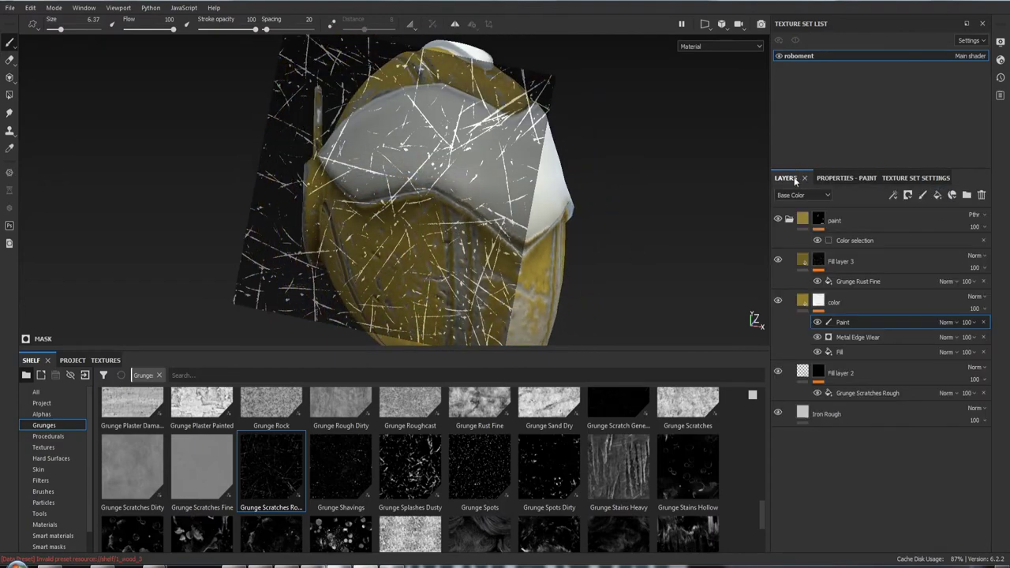
click(845, 178)
scroll(900, 387, up, 5)
scroll(908, 355, up, 5)
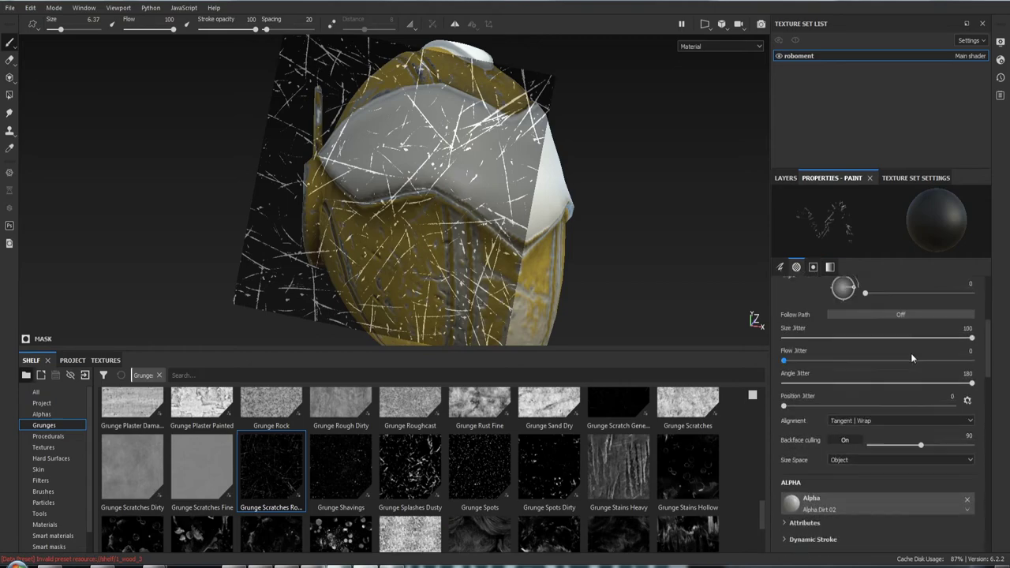
scroll(907, 351, up, 5)
scroll(896, 349, up, 4)
scroll(890, 352, down, 5)
scroll(882, 351, down, 5)
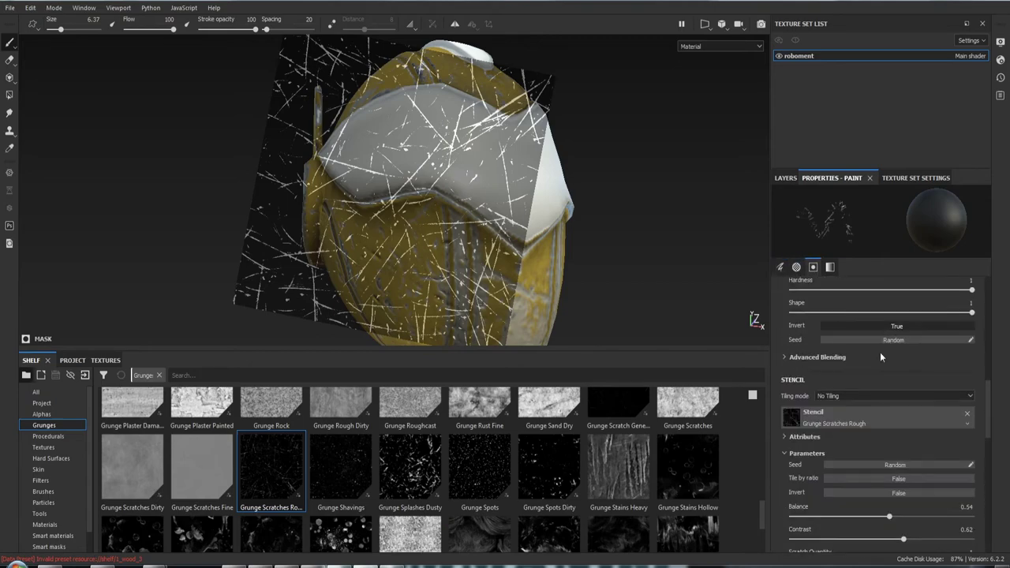
scroll(881, 352, down, 3)
click(967, 348)
mouse_move(625, 292)
alt+mouse_down()
mouse_move(591, 188)
mouse_move(609, 216)
mouse_move(581, 188)
mouse_move(516, 183)
mouse_move(773, 209)
mouse_move(544, 202)
mouse_move(519, 223)
mouse_move(550, 278)
alt+mouse_up()
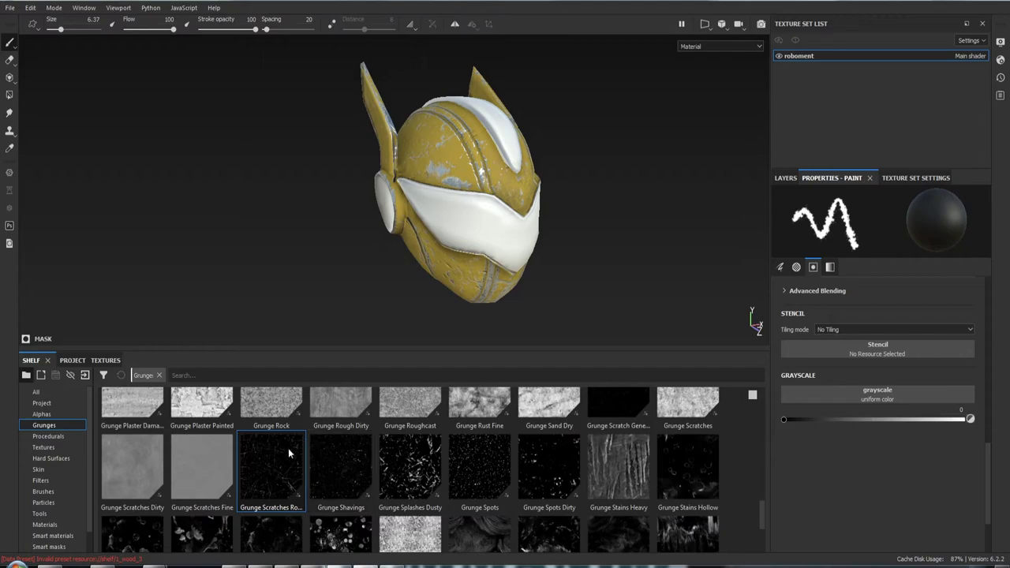
Place the Handprint Details alpha from the shelf into the brush's Stencil slot.
click(41, 414)
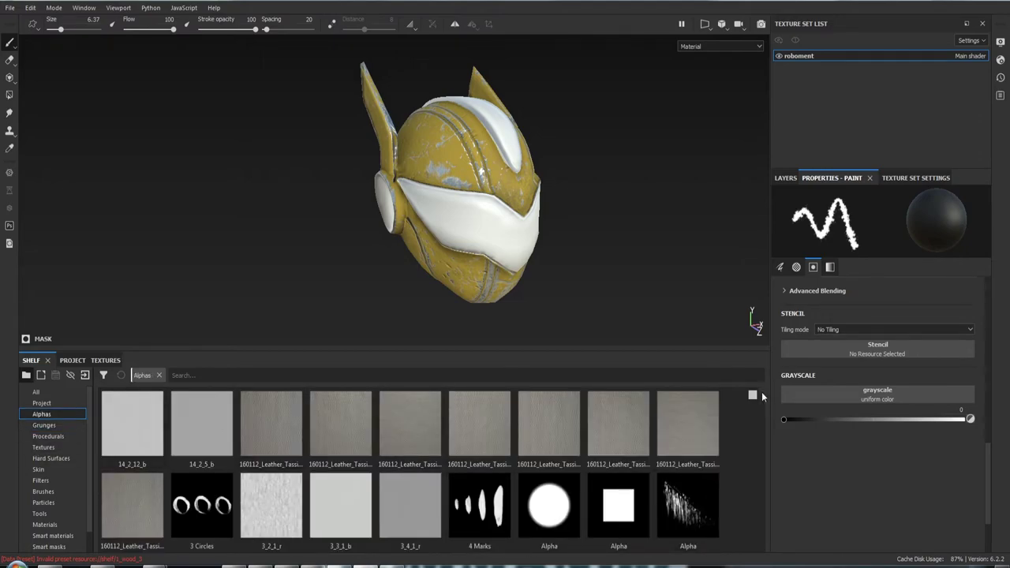
drag(762, 396, 763, 460)
mouse_move(549, 464)
mouse_down()
mouse_move(723, 430)
mouse_move(885, 351)
mouse_up()
mouse_move(553, 261)
alt+mouse_down()
mouse_move(640, 252)
mouse_move(570, 255)
alt+mouse_up()
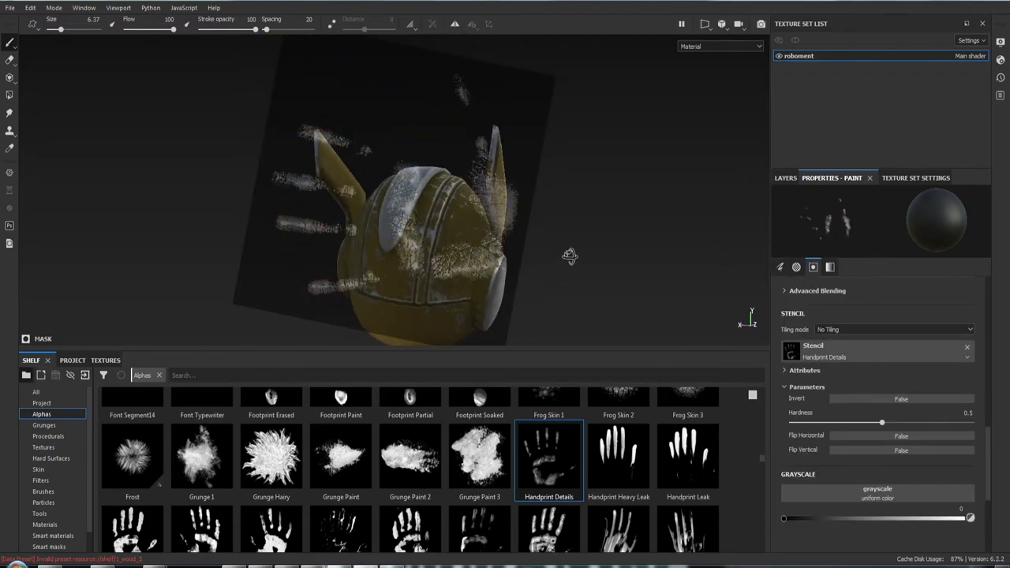
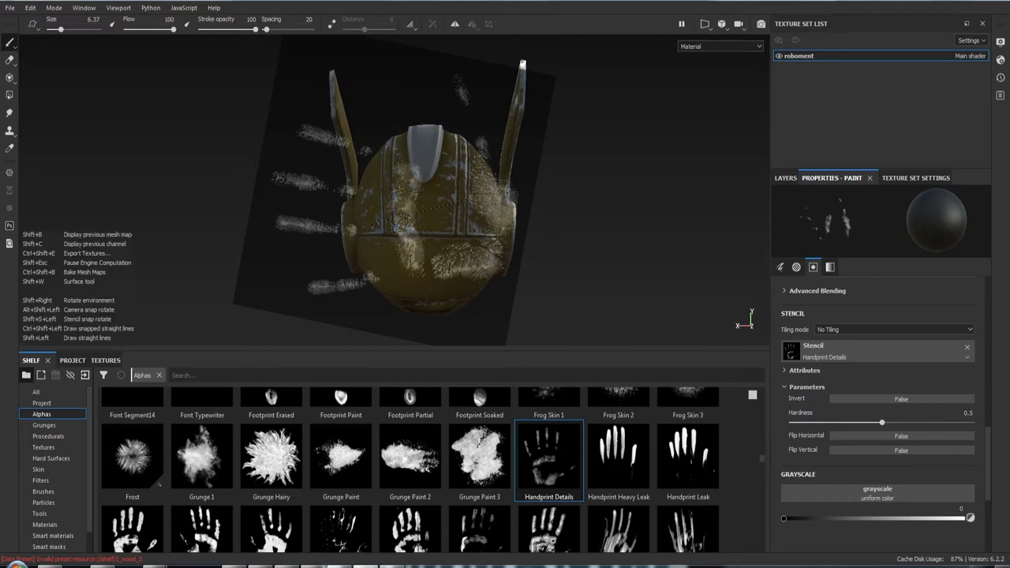
Paint handprint wear through the Handprint Details stencil on the helmet centre, then rotate it upright.
drag(483, 142, 493, 288)
drag(442, 130, 510, 156)
shift+click(510, 156)
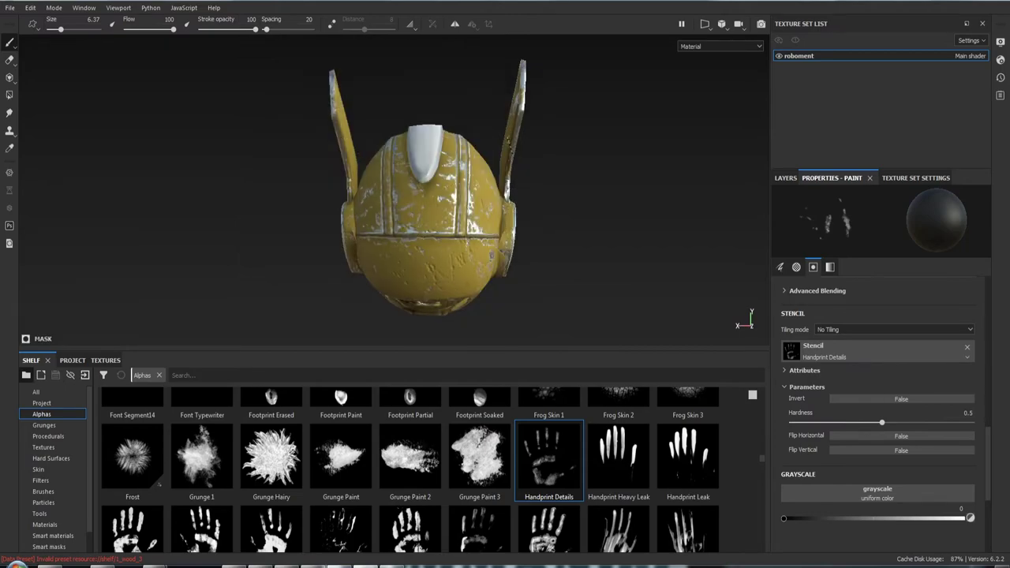
key(s)
mouse_move(529, 175)
mouse_down()
mouse_move(496, 149)
mouse_move(463, 284)
mouse_up()
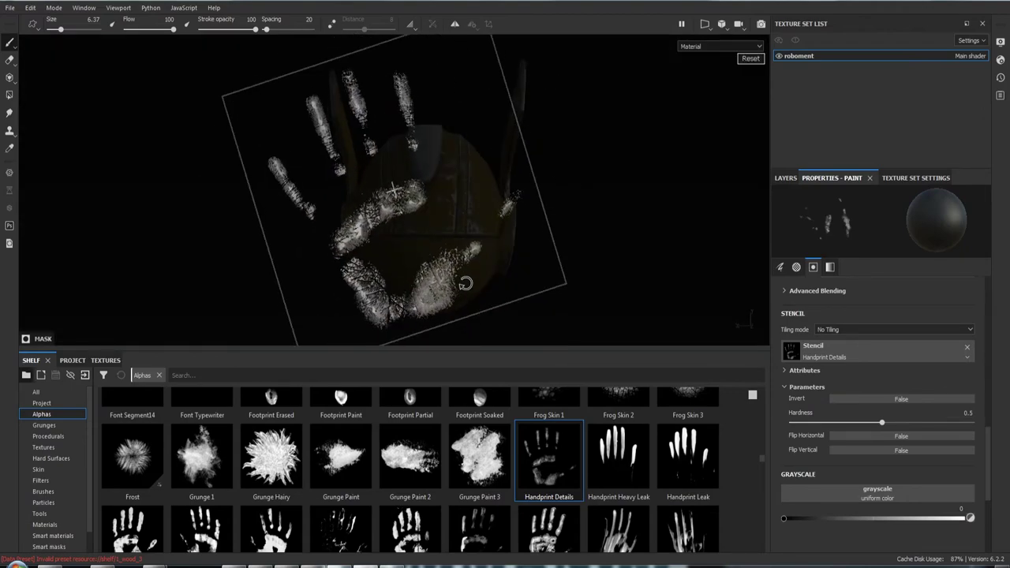
Shrink the handprint stencil and view the helmet from the front.
alt+drag(489, 216, 479, 208)
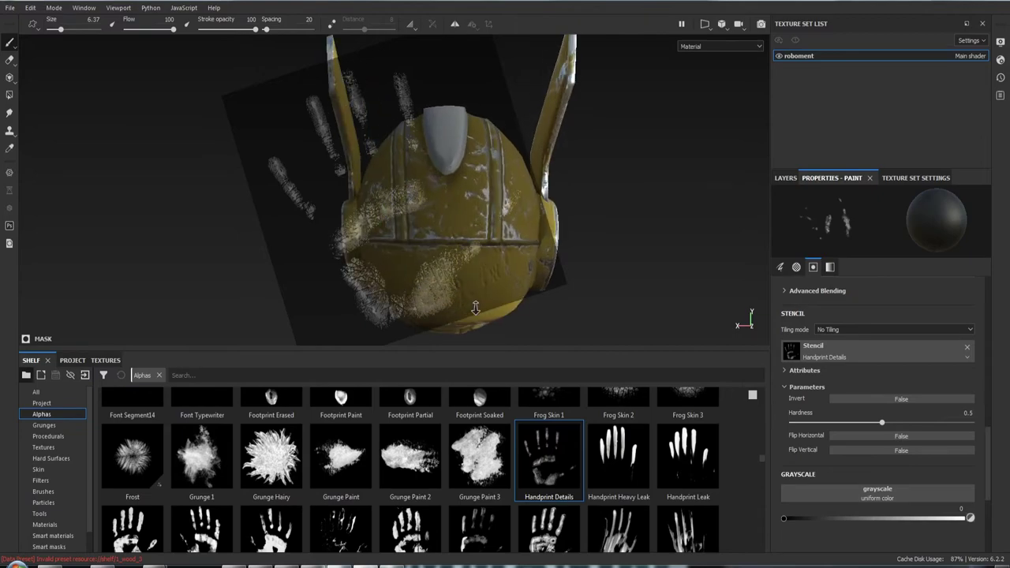
key(s)
right_drag(464, 212, 462, 190)
mouse_move(442, 197)
alt+mouse_down()
mouse_move(403, 136)
mouse_move(379, 144)
alt+mouse_up()
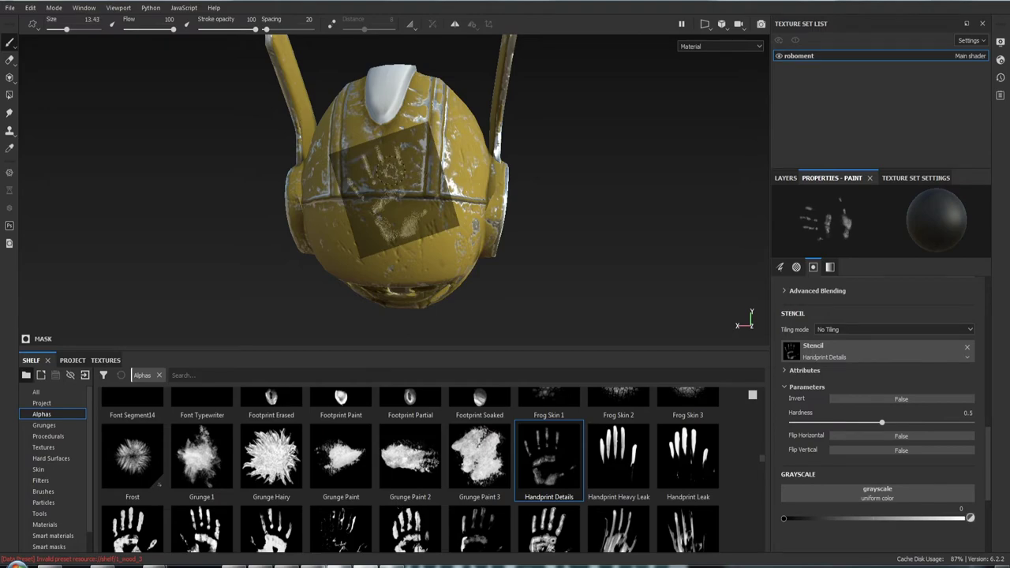
Enlarge the brush and switch its alpha to the plain round Alpha.
mouse_move(399, 161)
right_down()
mouse_move(396, 148)
mouse_move(394, 169)
right_up()
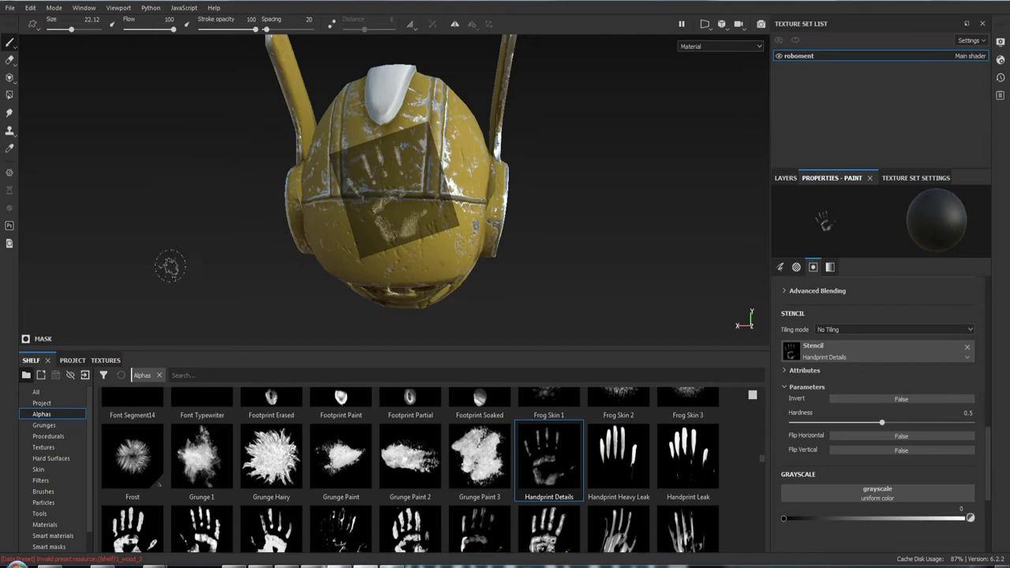
scroll(902, 324, up, 2)
scroll(902, 323, up, 3)
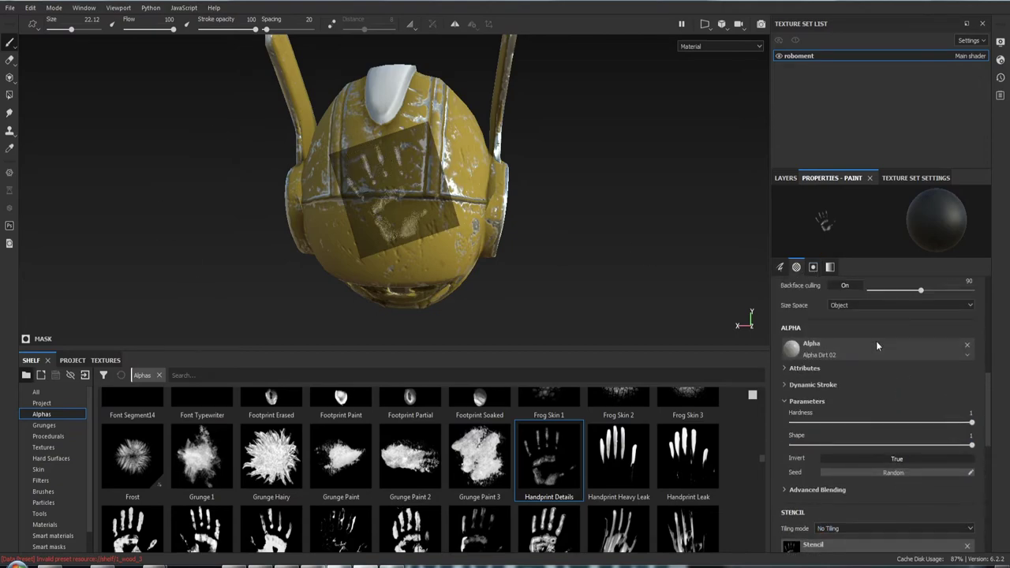
click(876, 344)
click(876, 480)
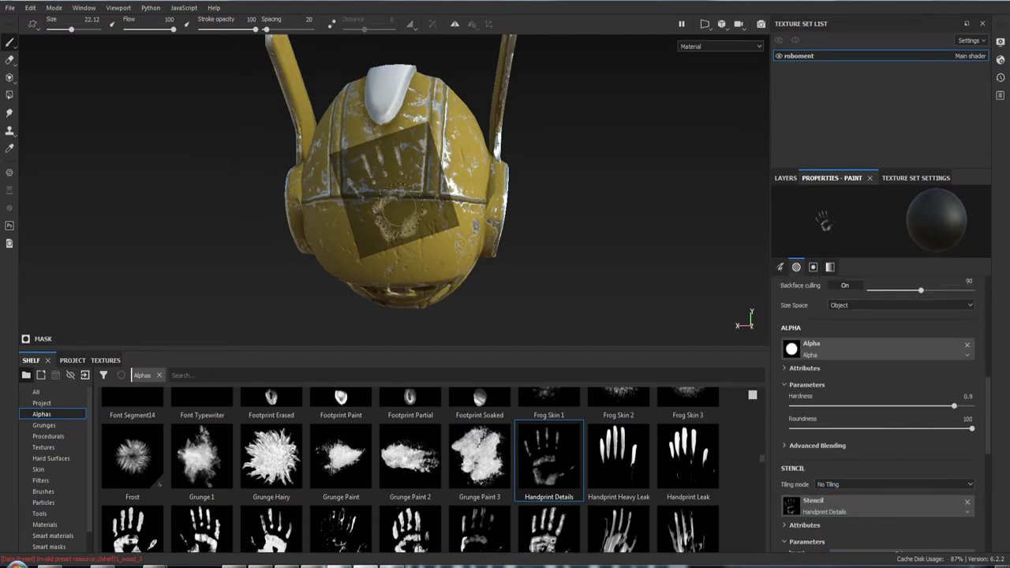
Paint a whitish patch on the helmet centre and toggle the handprint stencil overlay.
drag(385, 195, 433, 217)
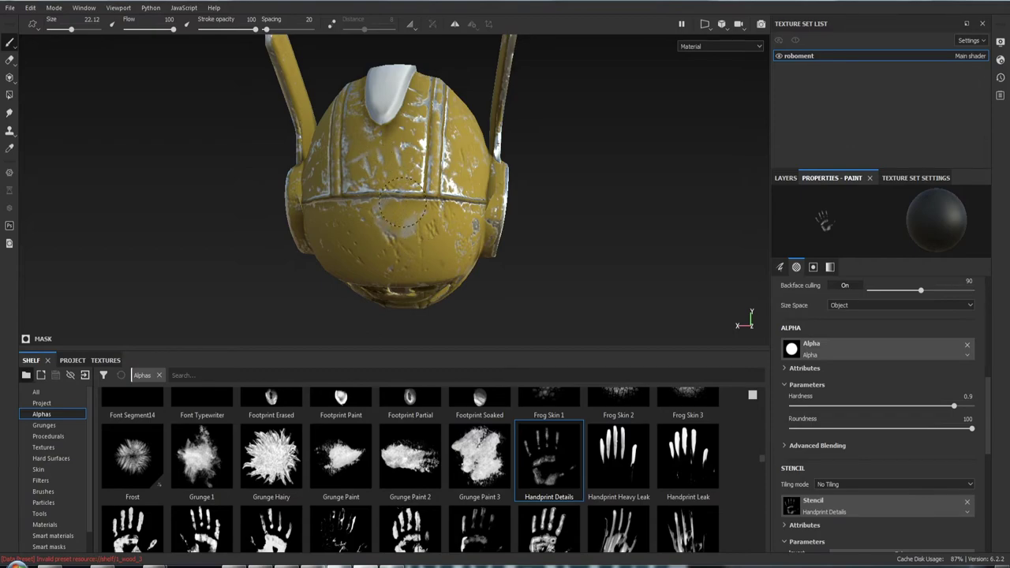
key(s)
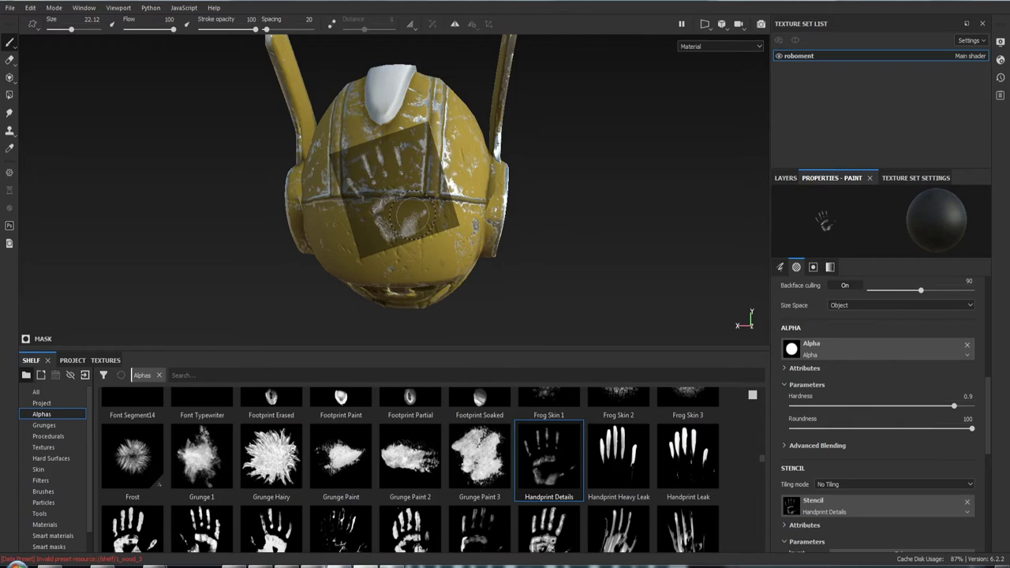
key(s)
Remove the handprint stencil from the brush's Stencil slot.
click(967, 502)
mouse_move(515, 300)
alt+mouse_down()
mouse_move(535, 279)
mouse_move(598, 250)
alt+mouse_up()
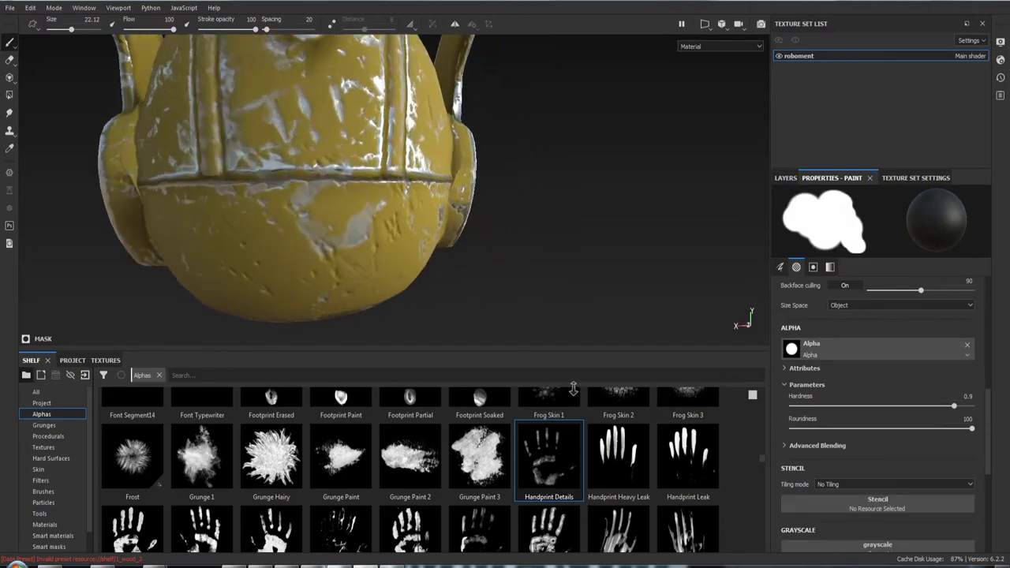
key(ctrl)
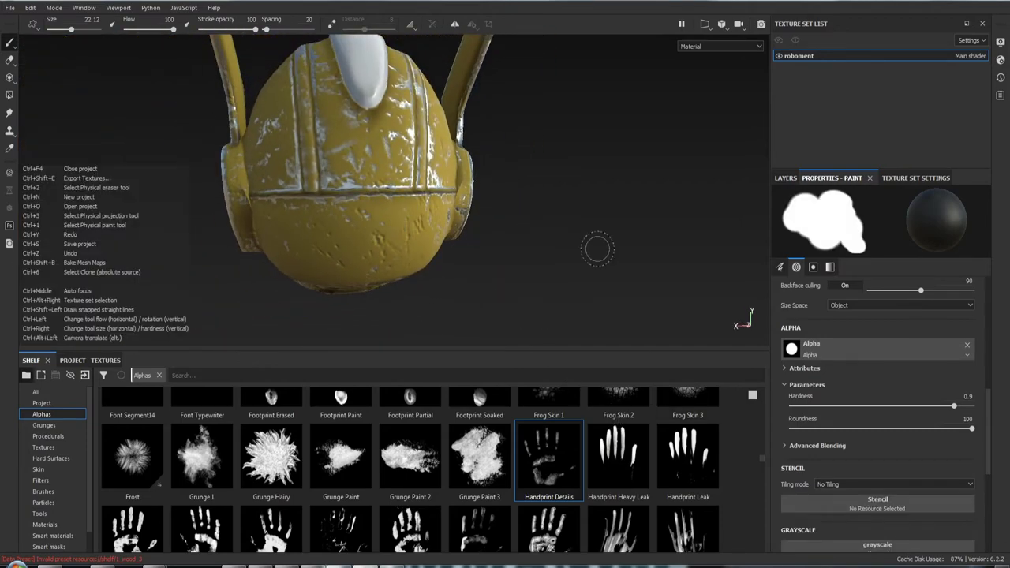
mouse_move(593, 244)
alt+mouse_down()
mouse_move(487, 158)
mouse_move(246, 231)
mouse_move(585, 214)
alt+mouse_up()
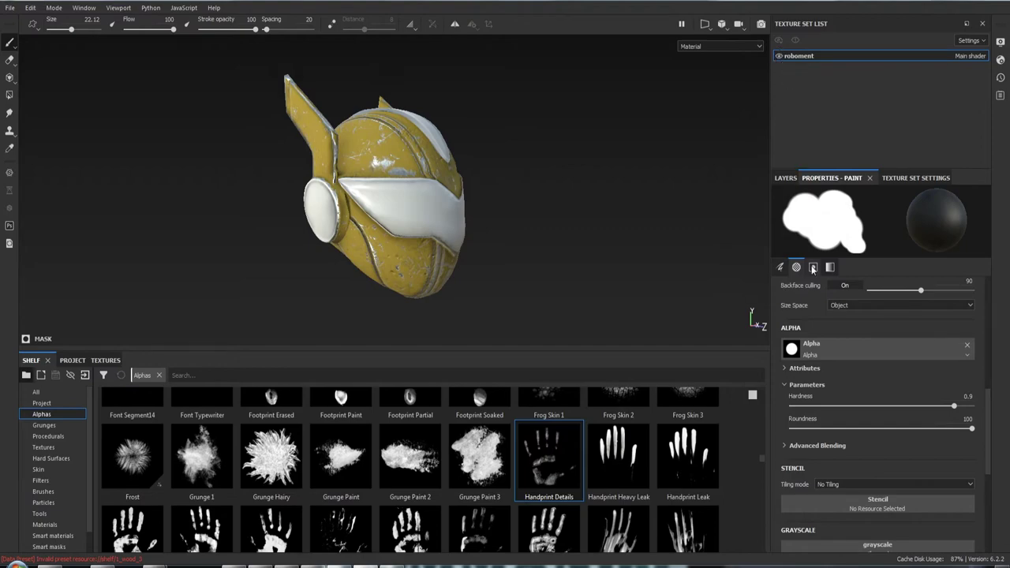
Save the project with Ctrl+S and hide Fill layer 2 in the layer stack.
click(787, 179)
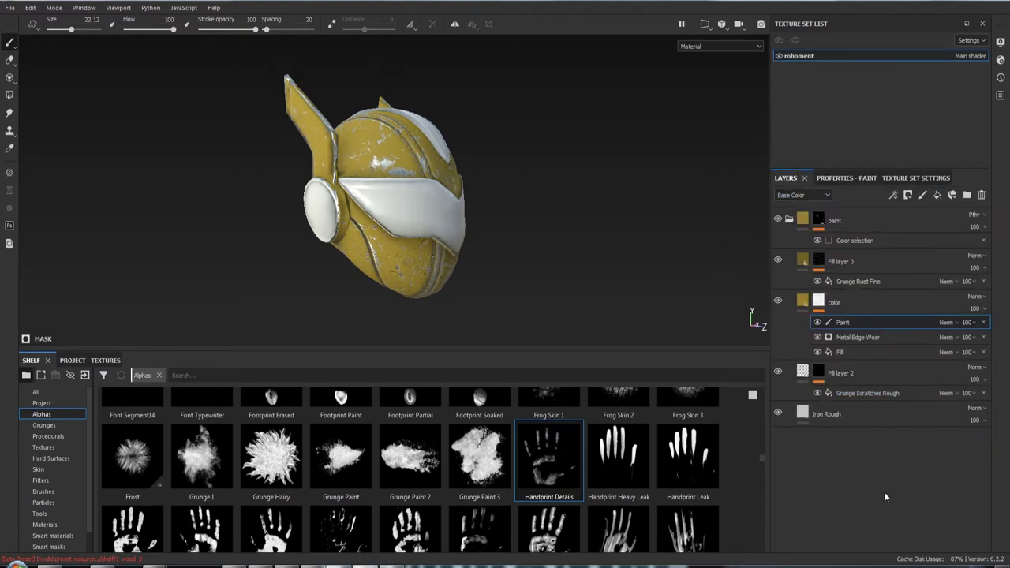
key(ctrl+s)
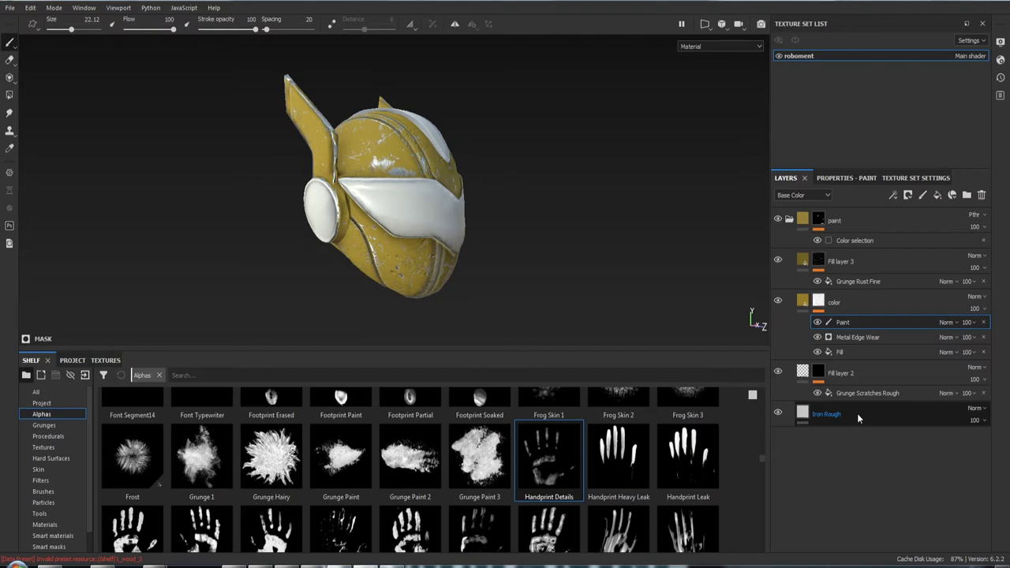
click(779, 373)
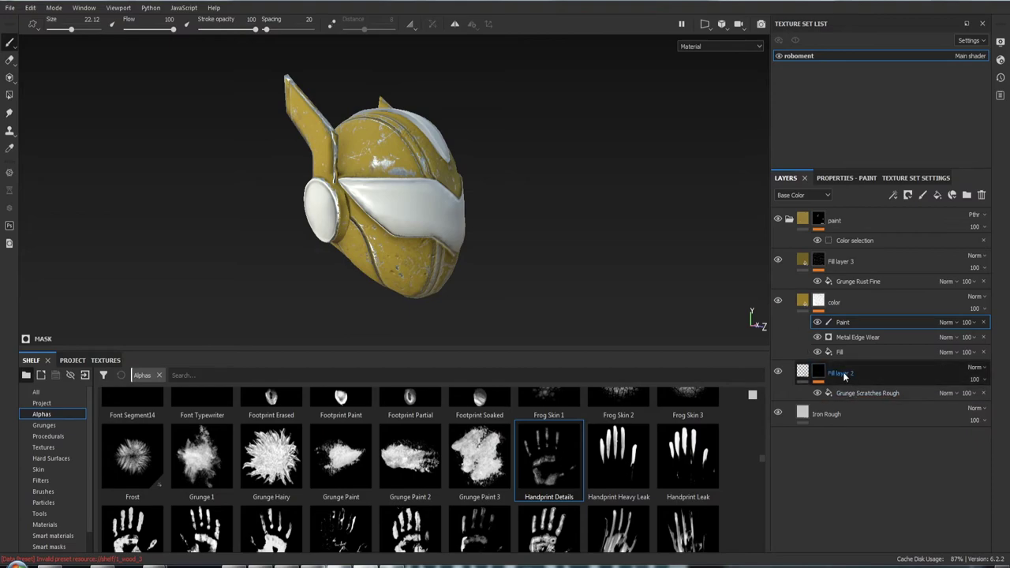
Inspect Fill layer 2's fill settings and its Grunge Scratches Rough effect settings.
click(803, 375)
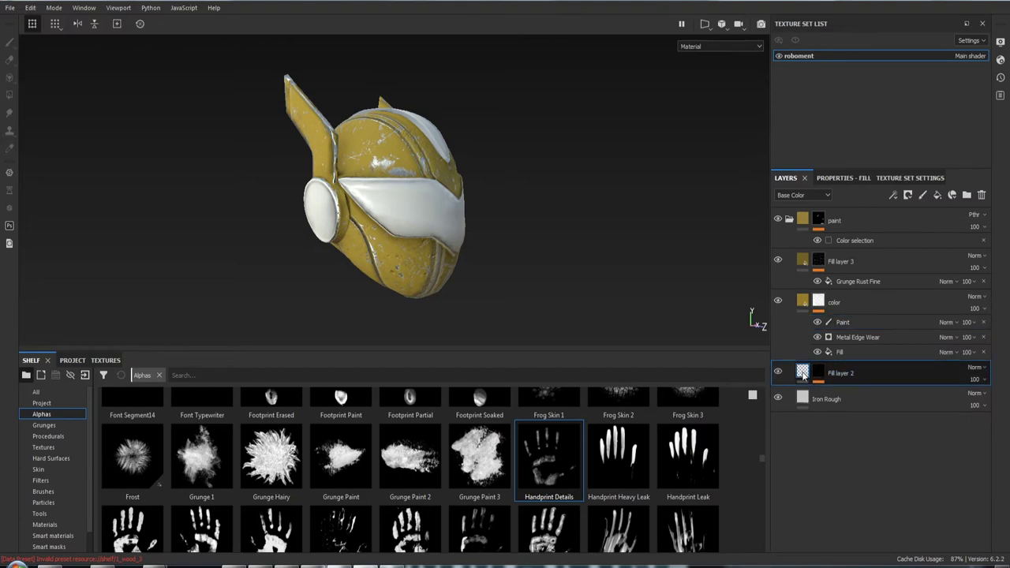
click(842, 178)
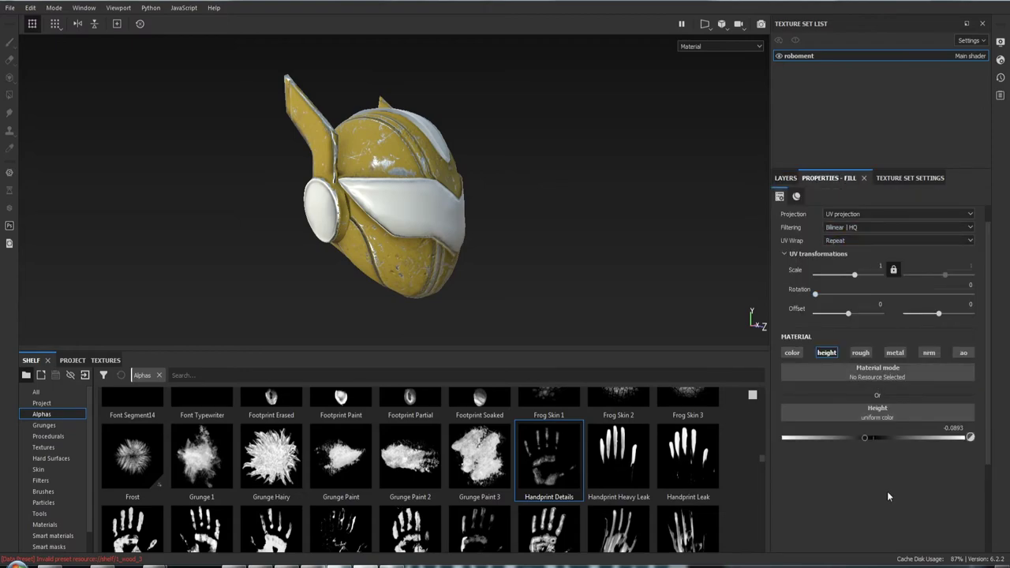
click(786, 178)
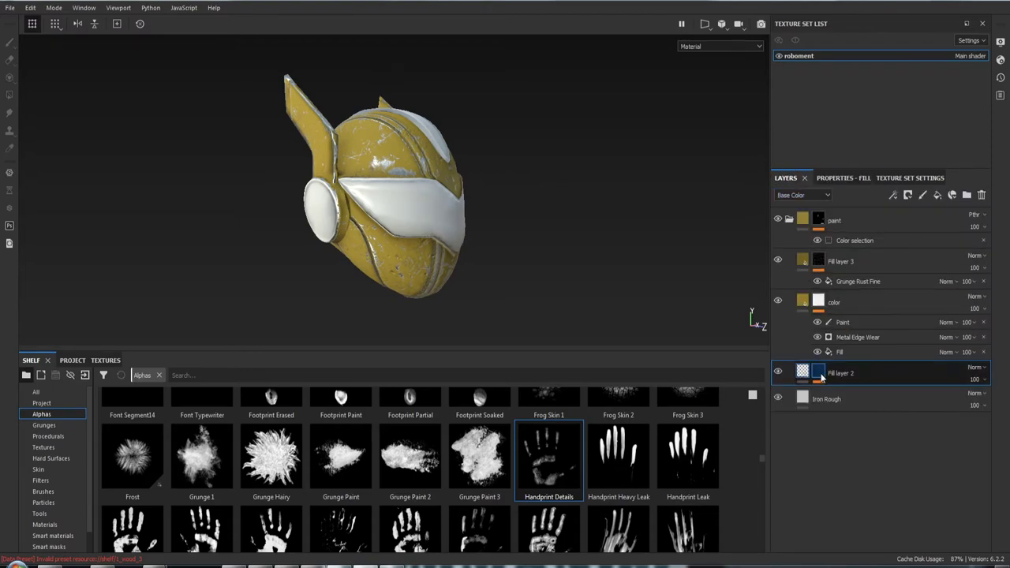
click(855, 394)
click(855, 178)
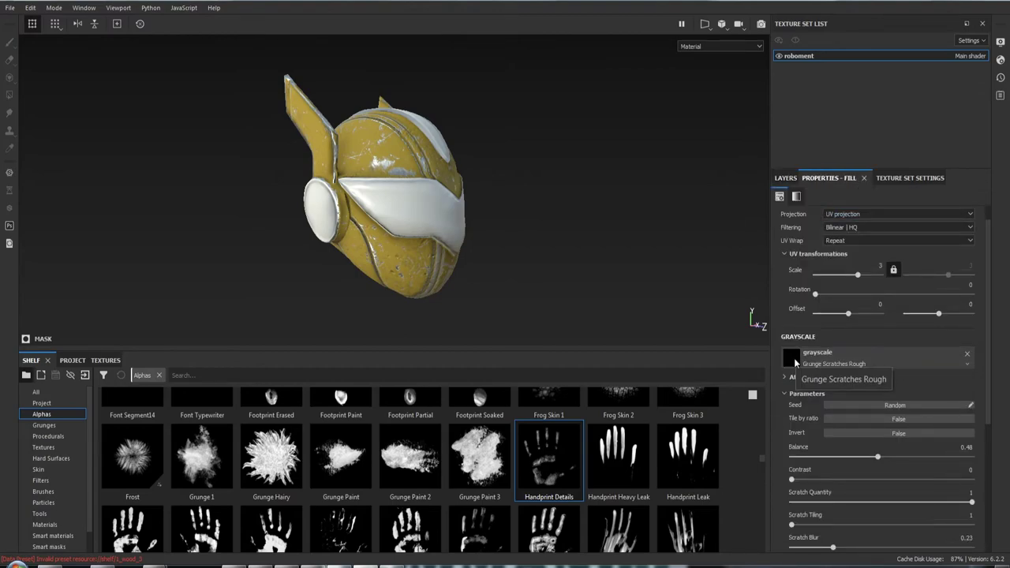
click(786, 179)
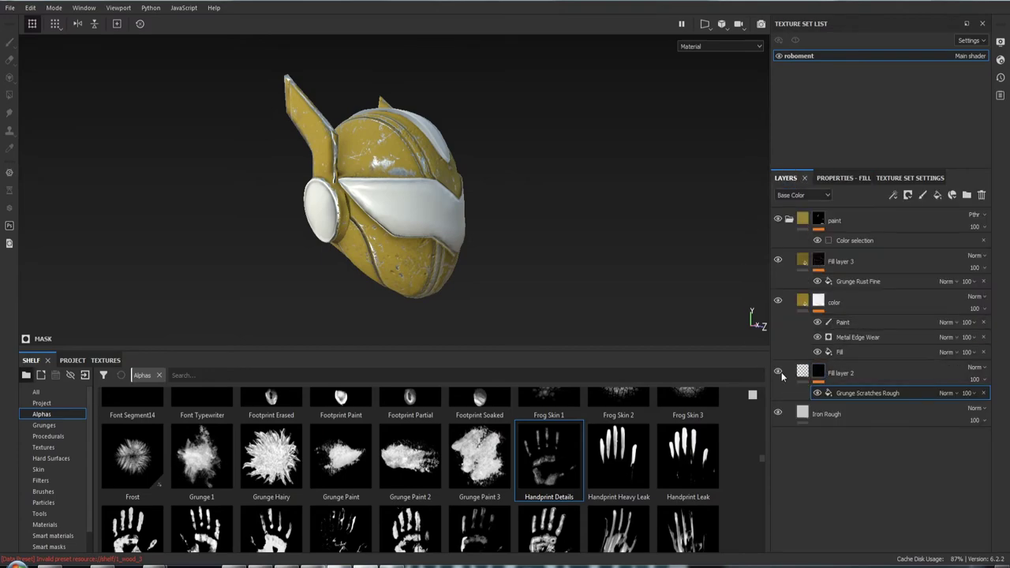
Make Fill layer 2 visible again and add a new fill layer above Iron Rough.
click(781, 374)
click(781, 374)
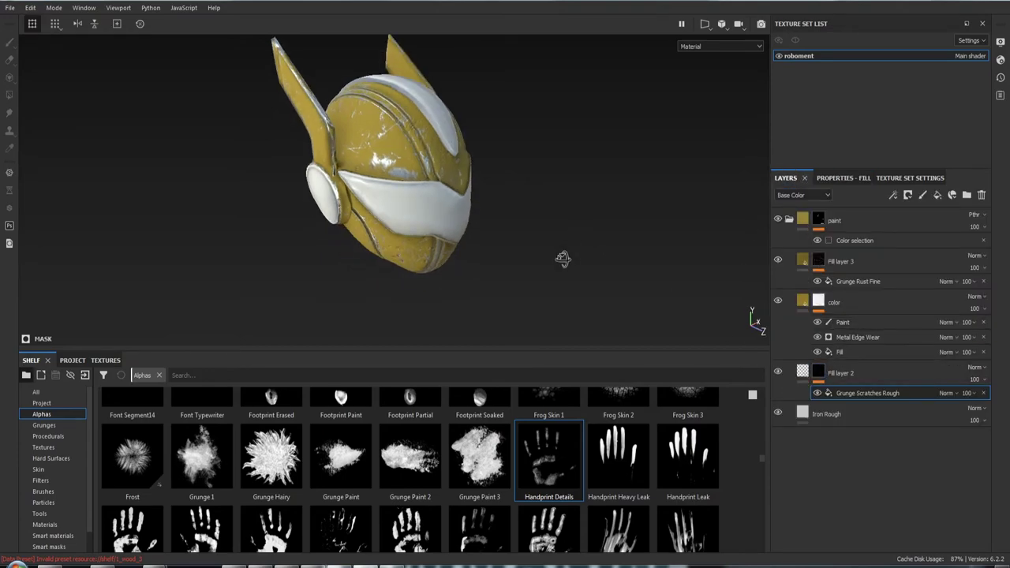
mouse_move(578, 229)
alt+mouse_down()
mouse_move(536, 328)
mouse_move(554, 331)
alt+mouse_up()
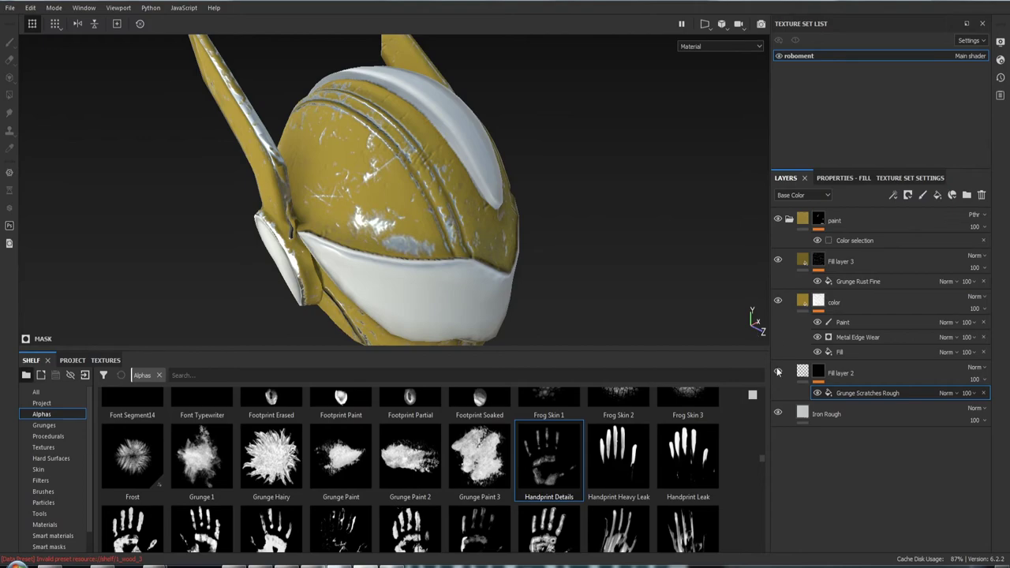
mouse_move(534, 253)
alt+mouse_down()
mouse_move(435, 245)
mouse_move(515, 198)
alt+mouse_up()
mouse_move(494, 290)
alt+mouse_down()
mouse_move(540, 175)
mouse_move(490, 209)
mouse_move(479, 195)
mouse_move(730, 203)
mouse_move(671, 211)
alt+mouse_up()
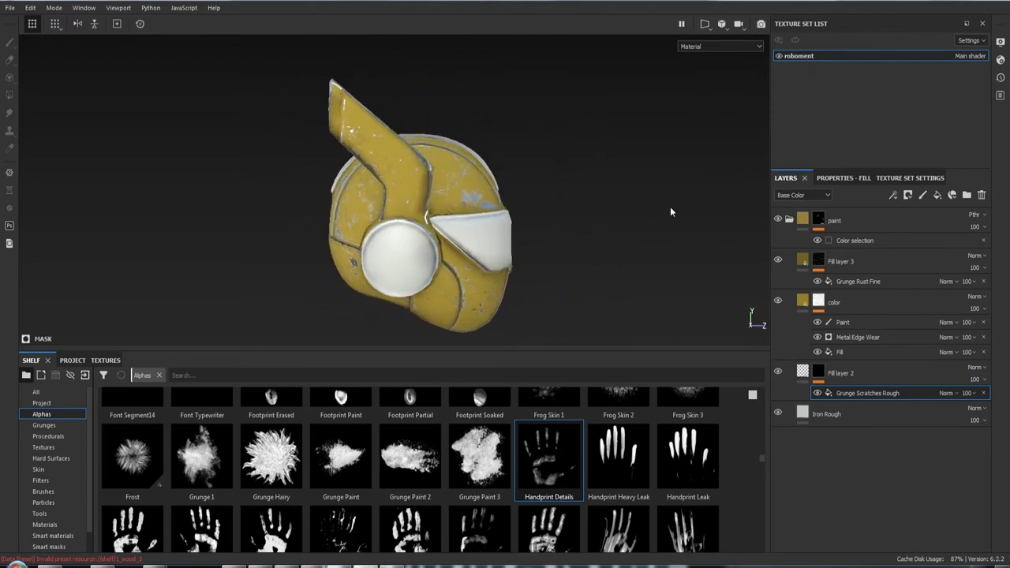
click(874, 411)
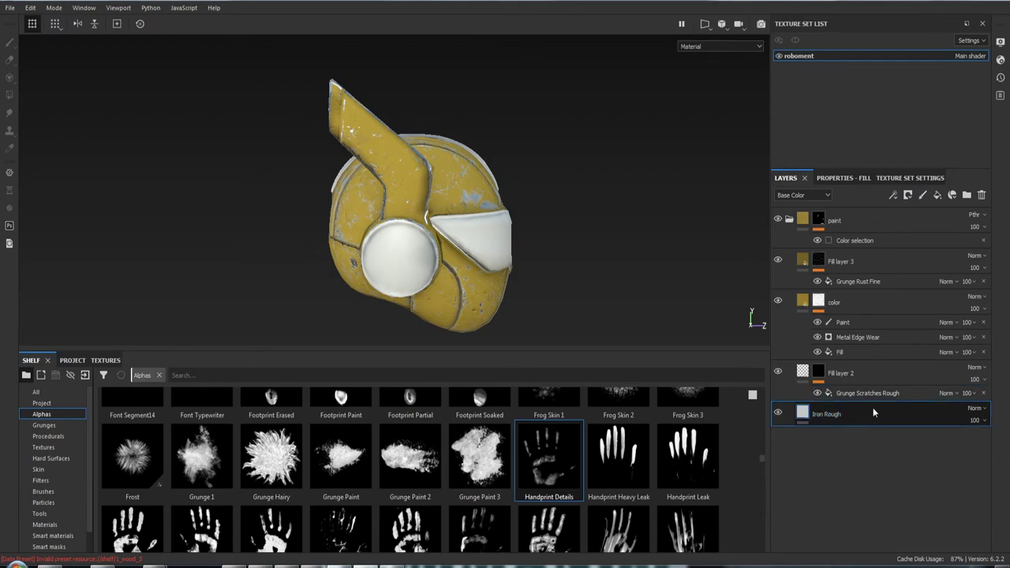
click(938, 198)
text(patern)
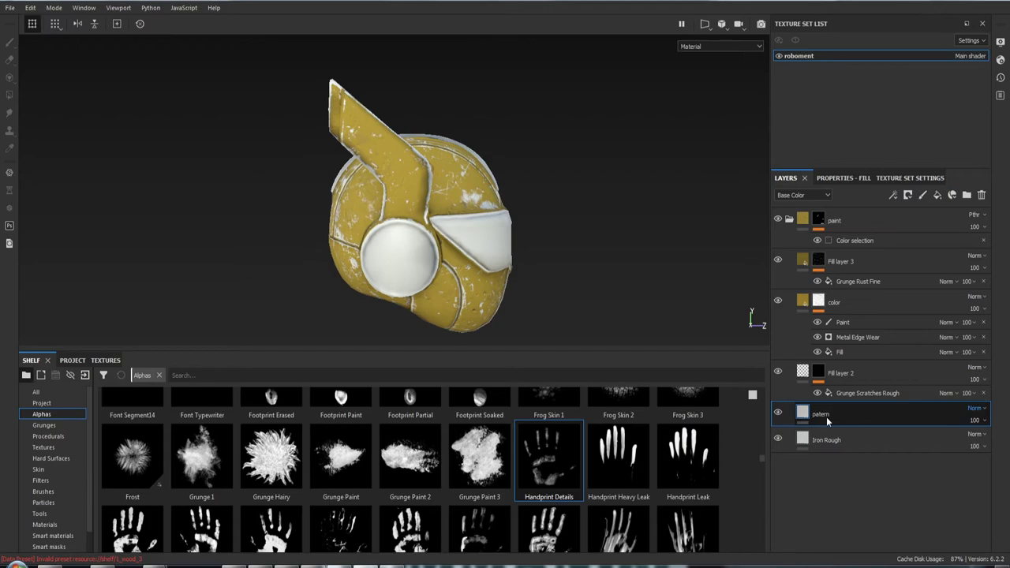
Name the new fill layer 'patern' and briefly check its fill settings.
key(Return)
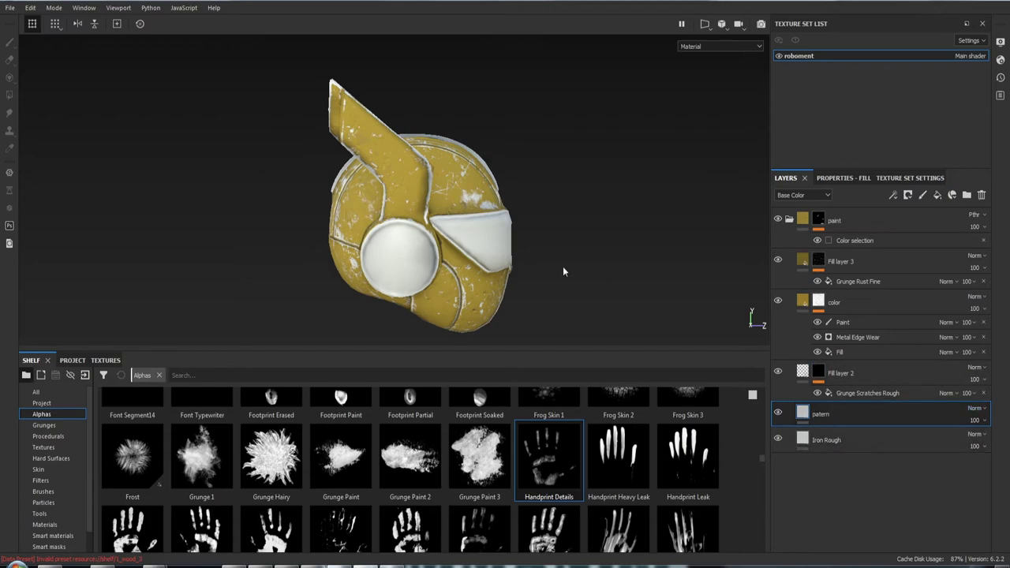
mouse_move(469, 239)
alt+mouse_down()
mouse_move(636, 203)
mouse_move(640, 221)
mouse_move(595, 197)
mouse_move(536, 199)
mouse_move(579, 207)
mouse_move(485, 213)
mouse_move(373, 205)
mouse_move(538, 213)
mouse_move(474, 220)
mouse_move(482, 262)
alt+mouse_up()
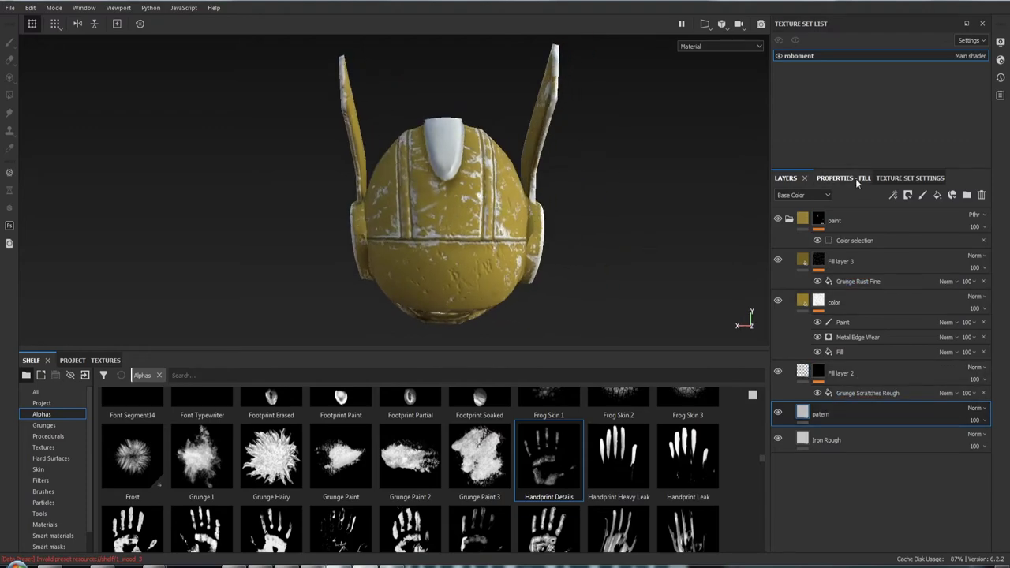
click(853, 178)
click(786, 179)
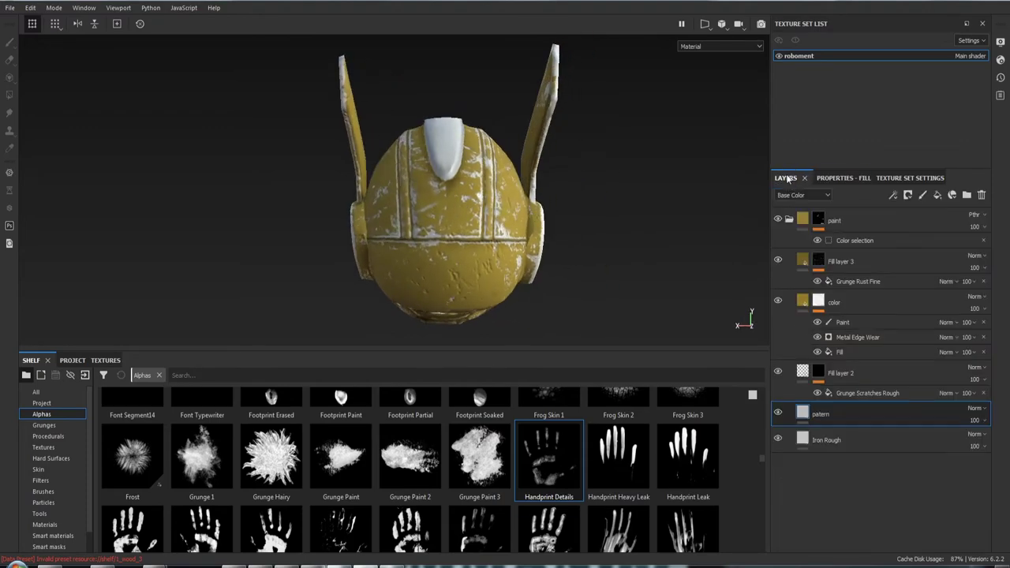
Add a black mask to the patern layer, then clear the mask.
right_click(801, 411)
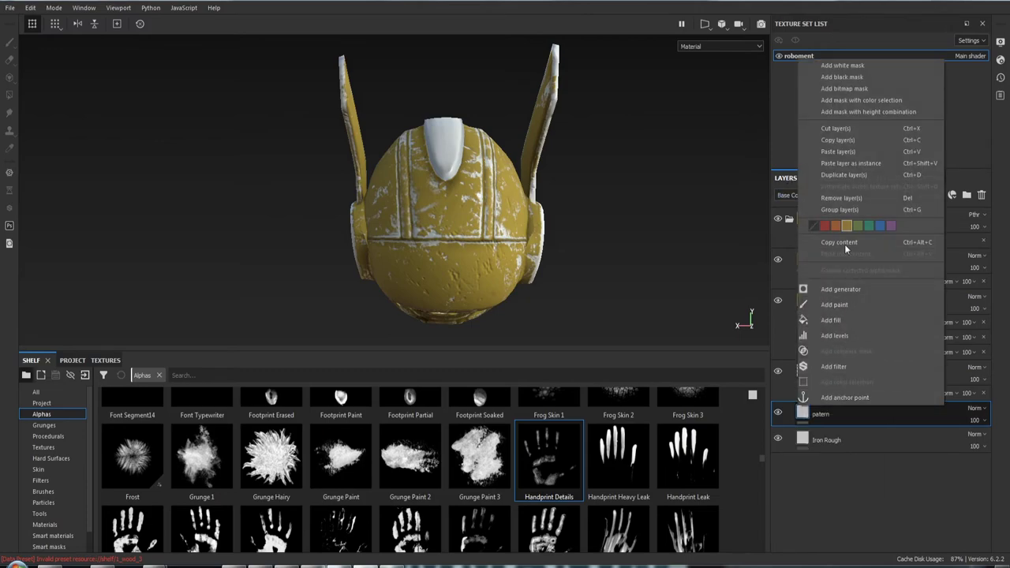
click(857, 90)
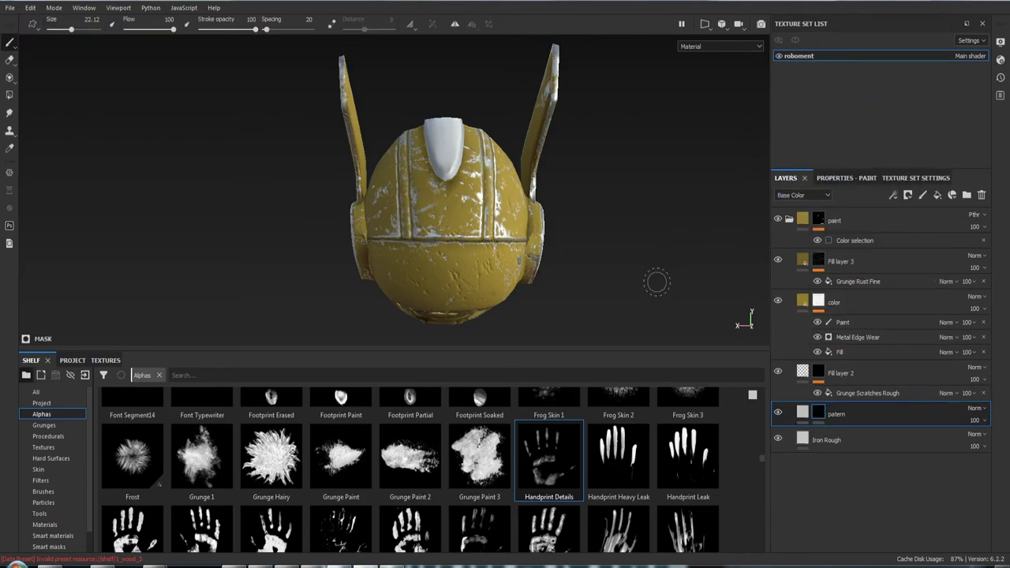
right_click(818, 415)
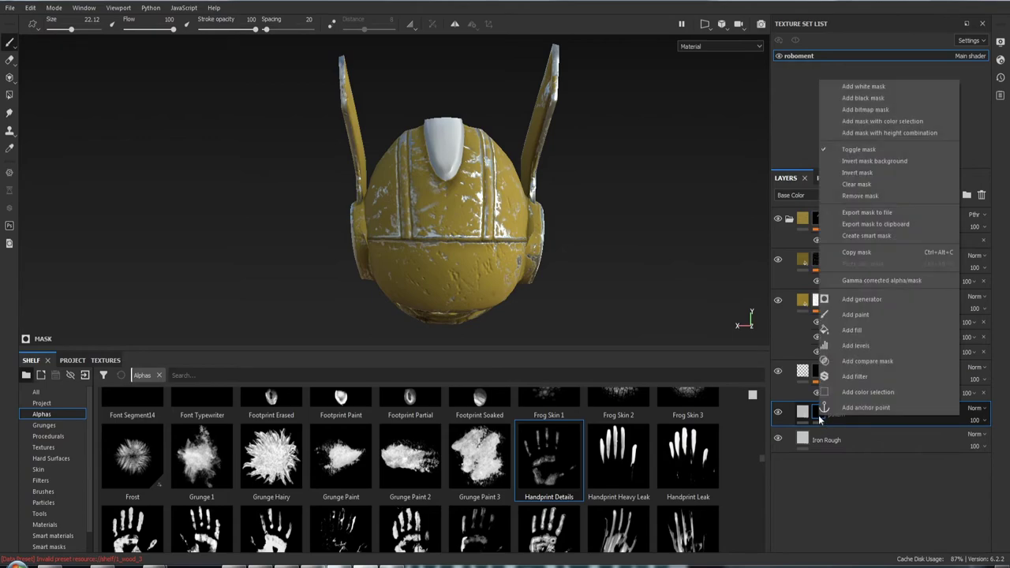
click(879, 183)
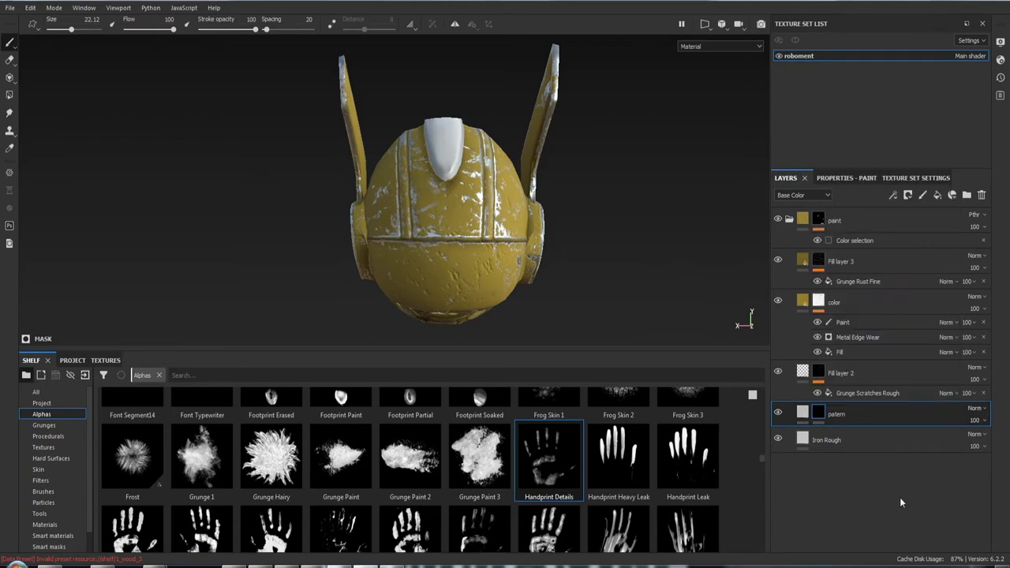
Enable the height and normal channels on the patern layer's fill.
click(847, 180)
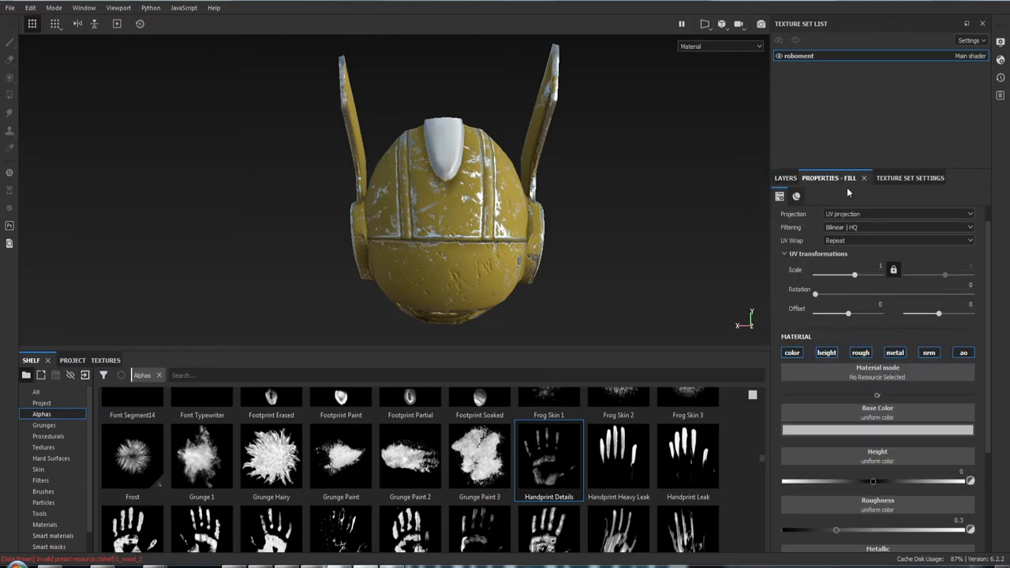
click(826, 353)
click(826, 353)
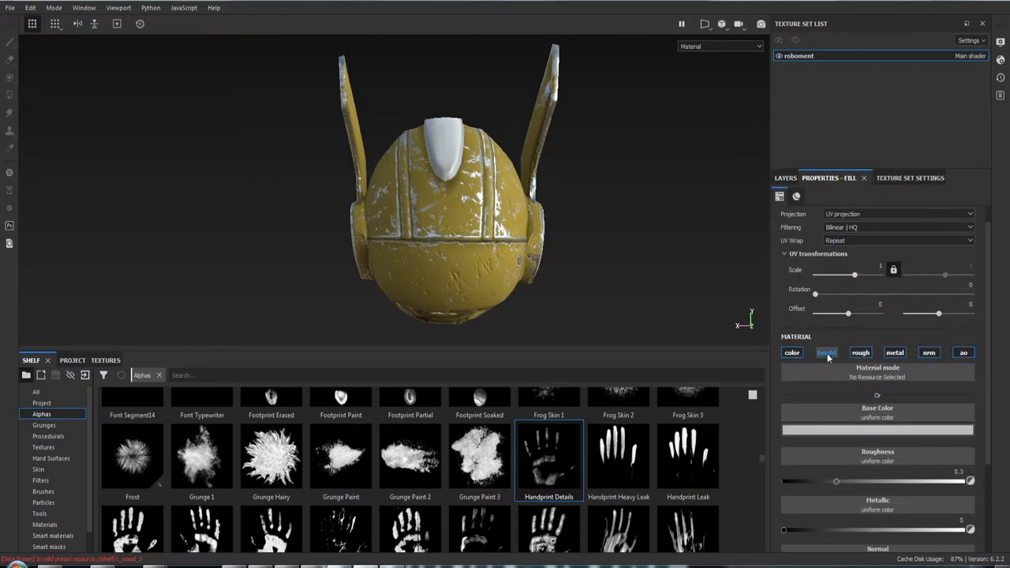
click(826, 353)
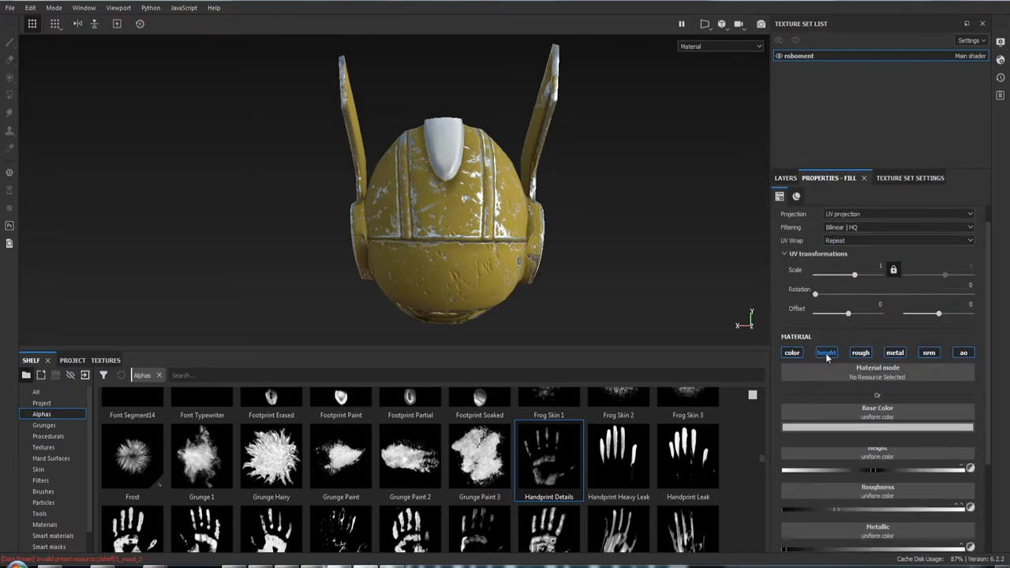
click(922, 353)
Set the patern fill's base colour to near-black and select the layer's mask.
click(865, 430)
click(879, 471)
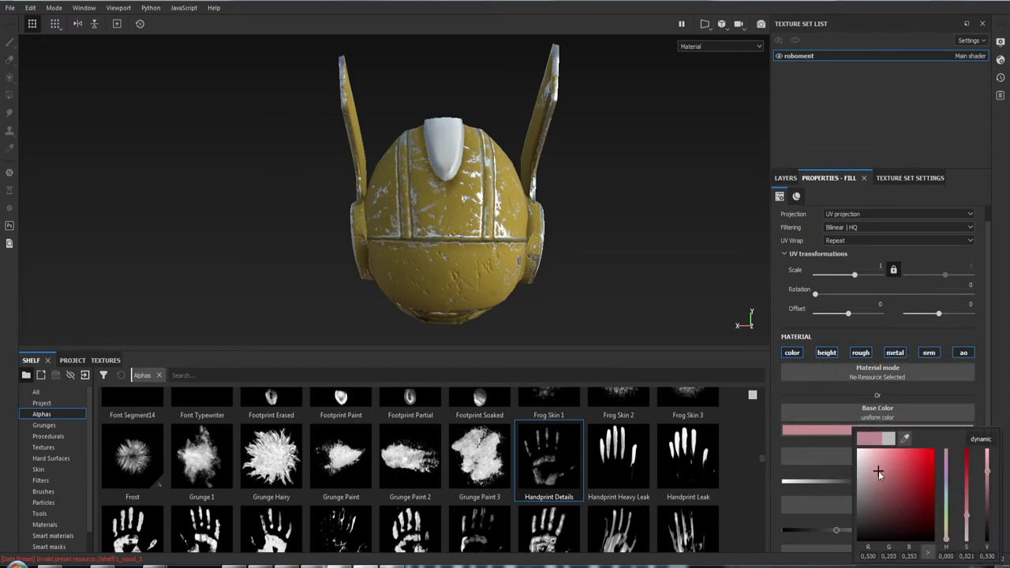
drag(879, 470, 853, 537)
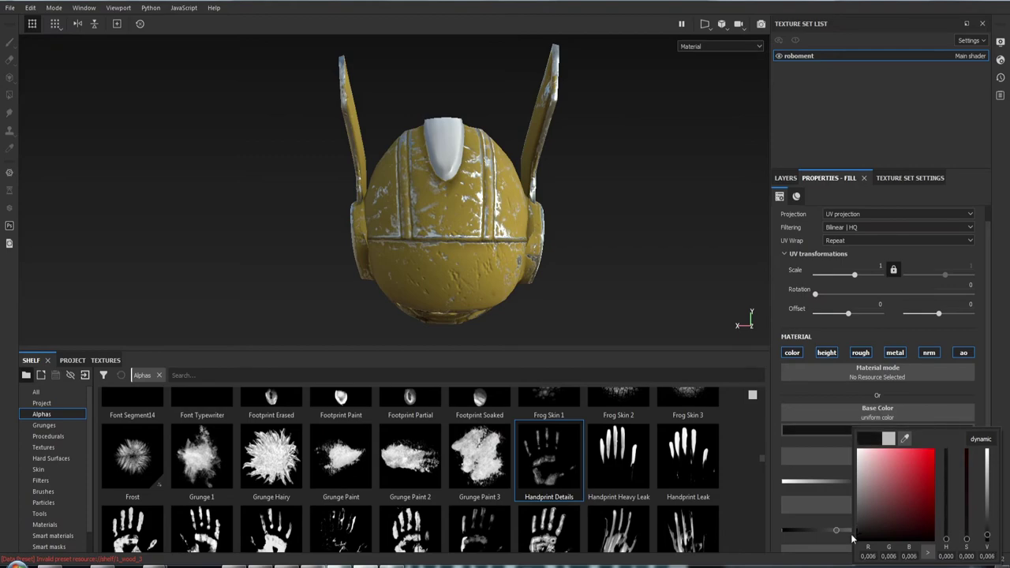
click(994, 383)
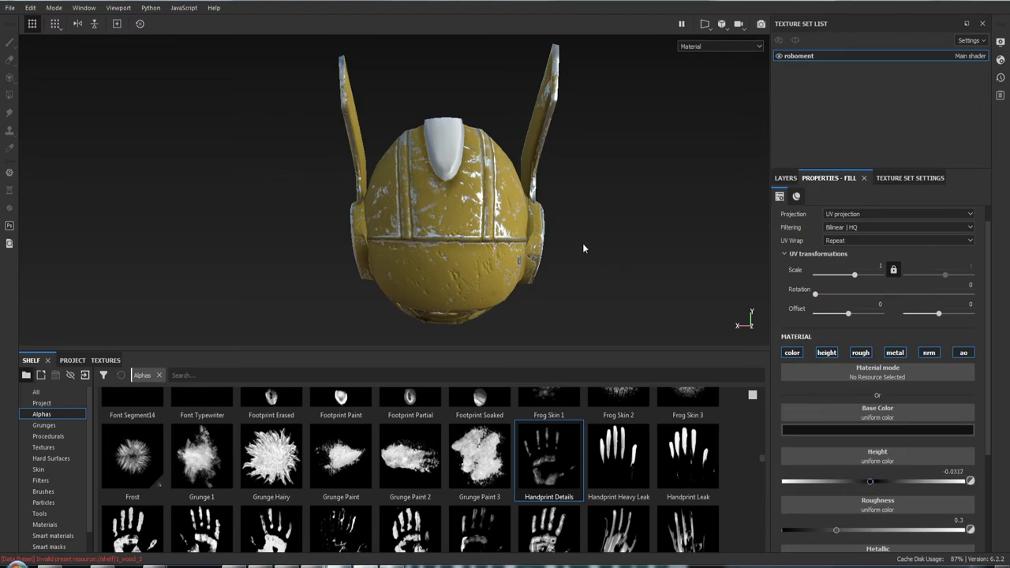
click(785, 179)
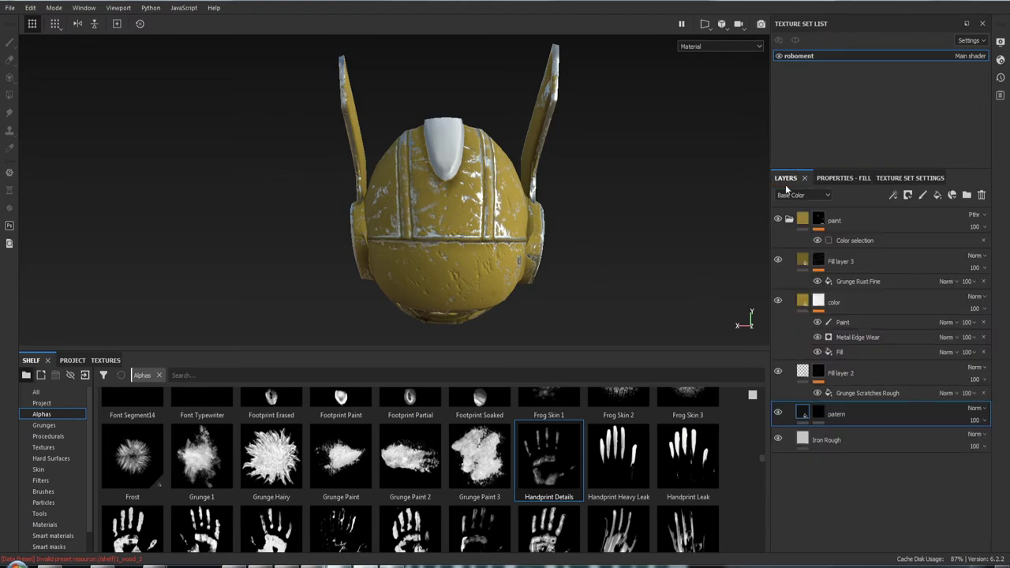
click(820, 412)
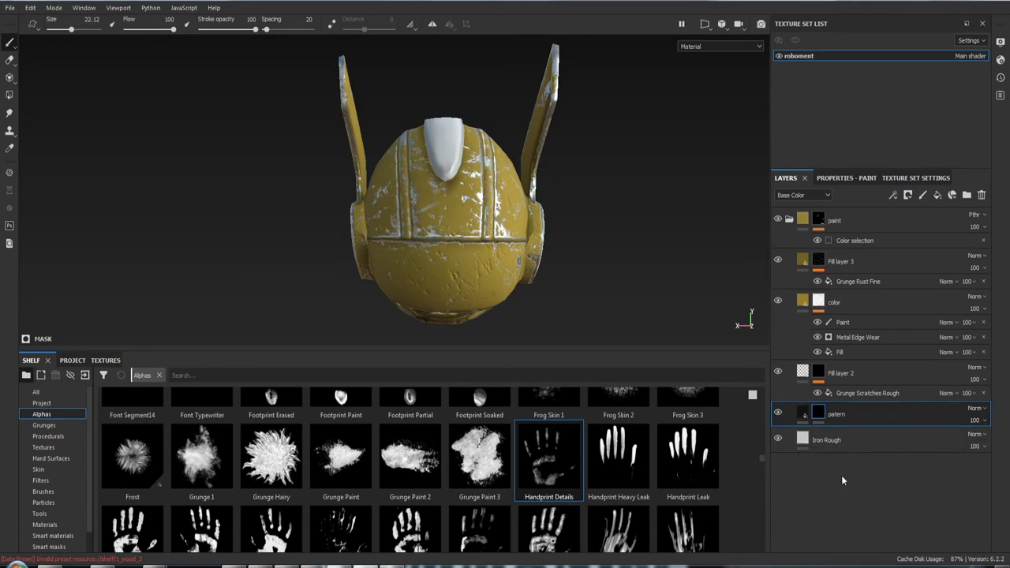
mouse_move(514, 270)
alt+mouse_down()
mouse_move(575, 203)
mouse_move(441, 186)
mouse_move(495, 259)
mouse_move(458, 260)
alt+mouse_up()
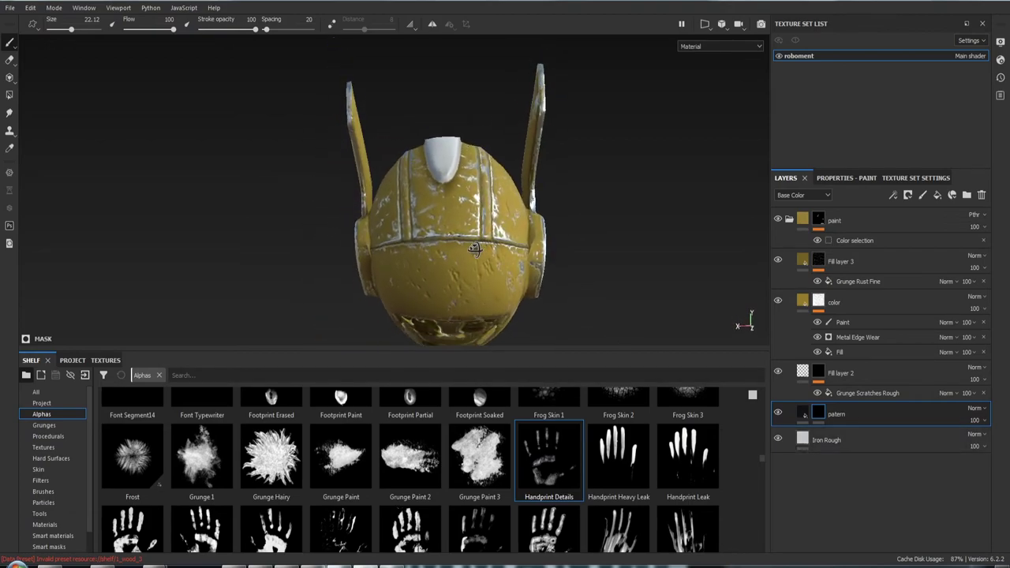
Add a Paint effect to the patern mask and show its brush settings.
scroll(456, 259, up, 2)
scroll(458, 253, up, 3)
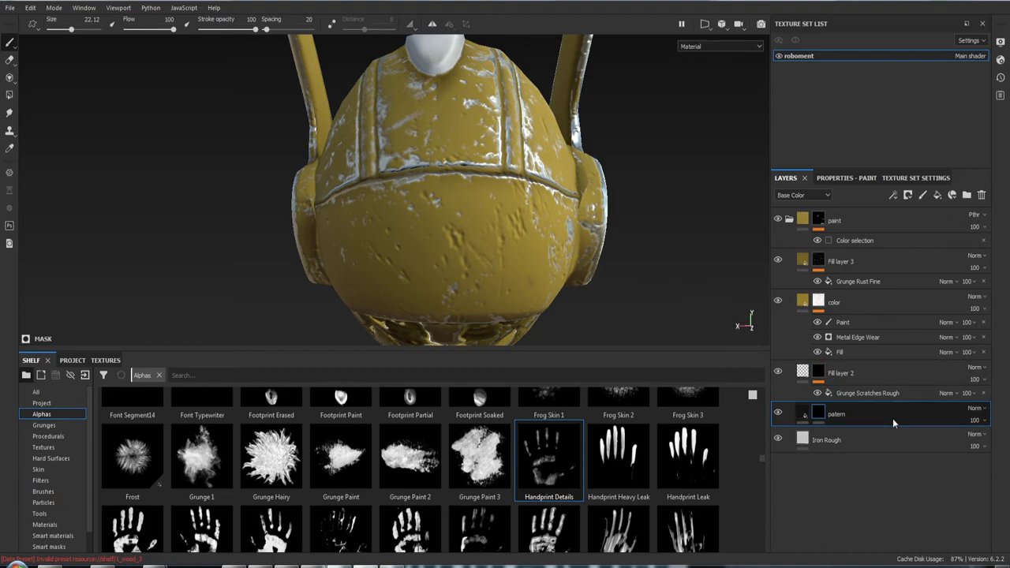
right_click(819, 414)
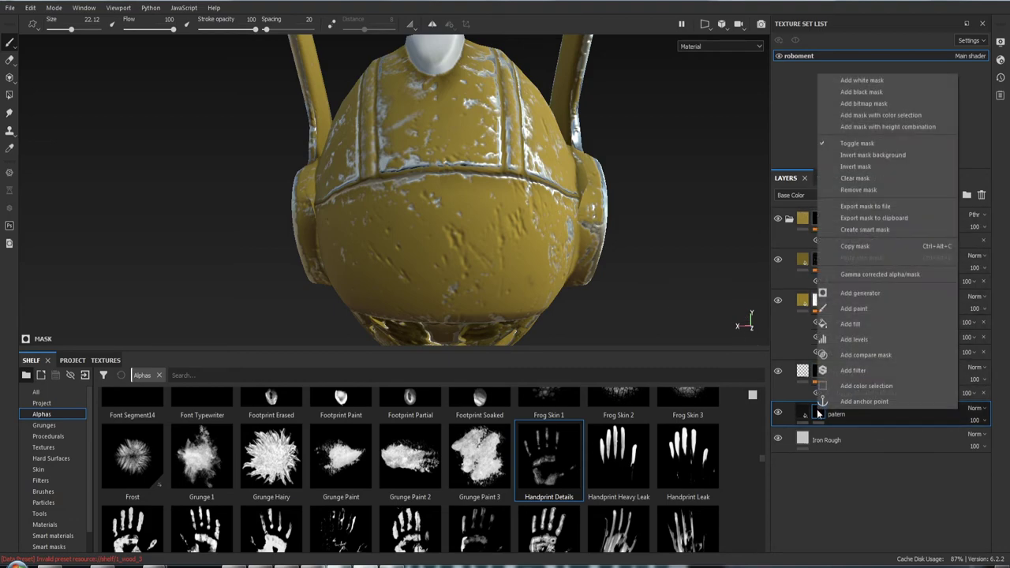
click(875, 308)
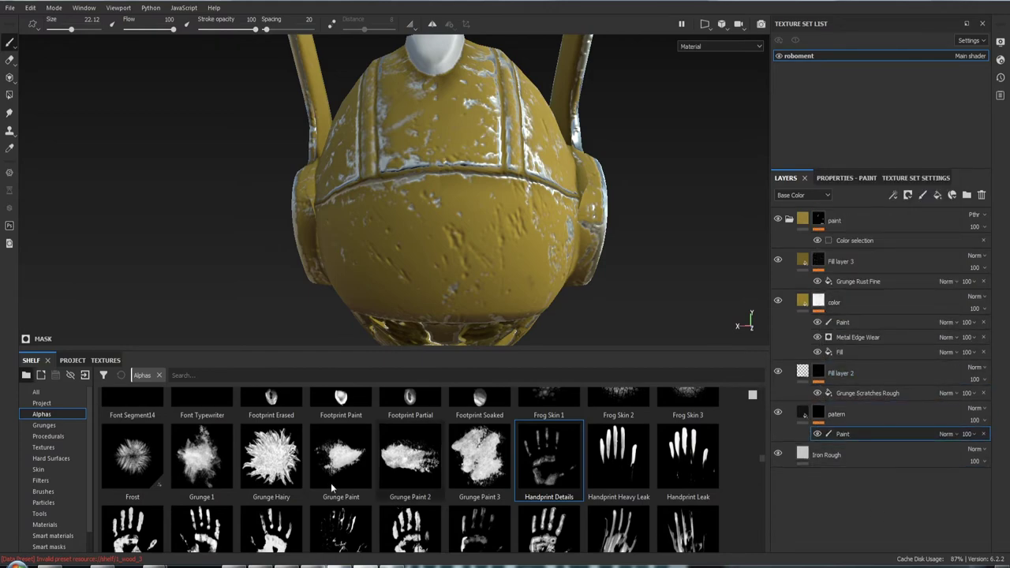
click(850, 180)
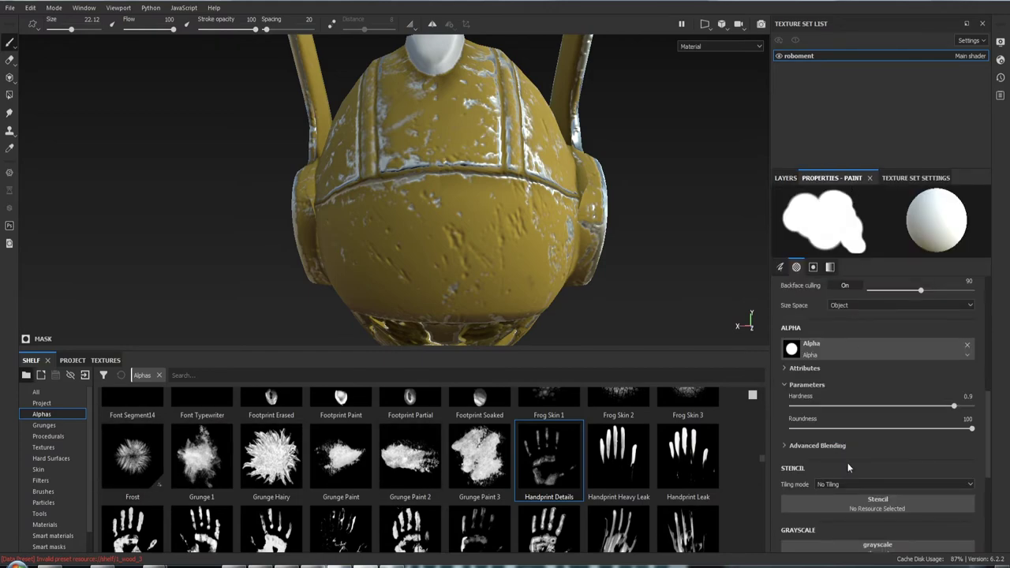
scroll(850, 461, down, 3)
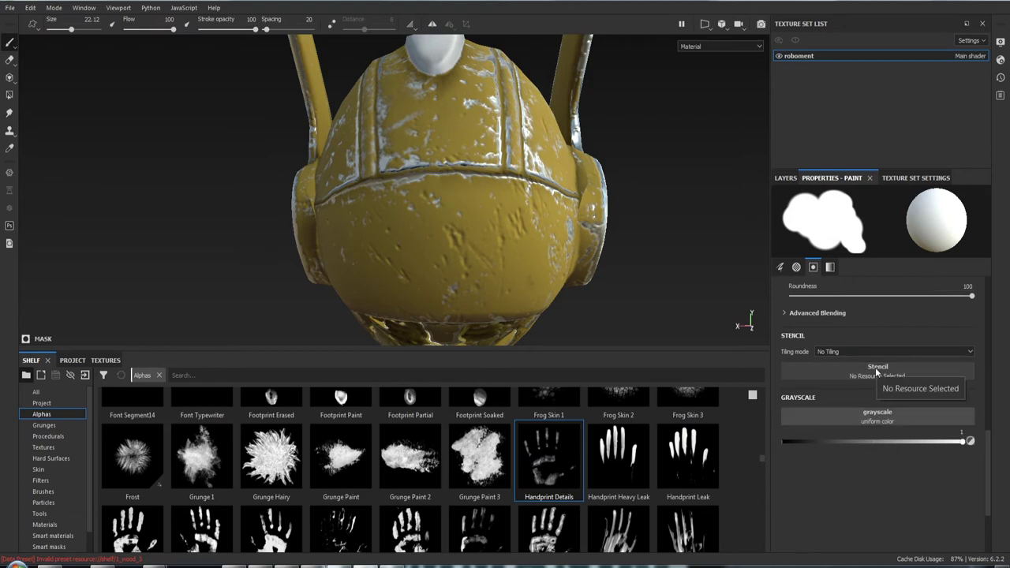
mouse_move(688, 456)
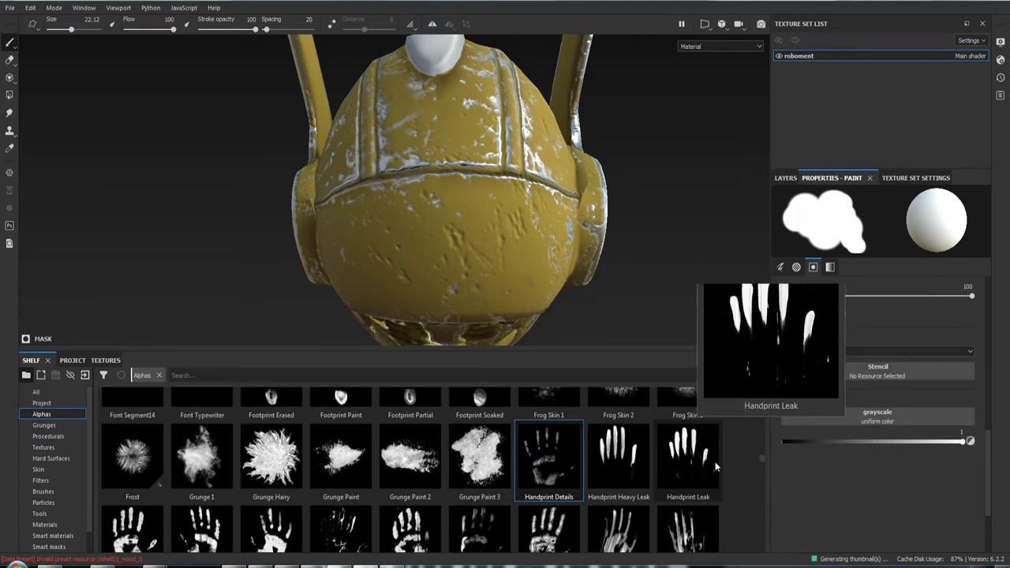
scroll(760, 462, down, 3)
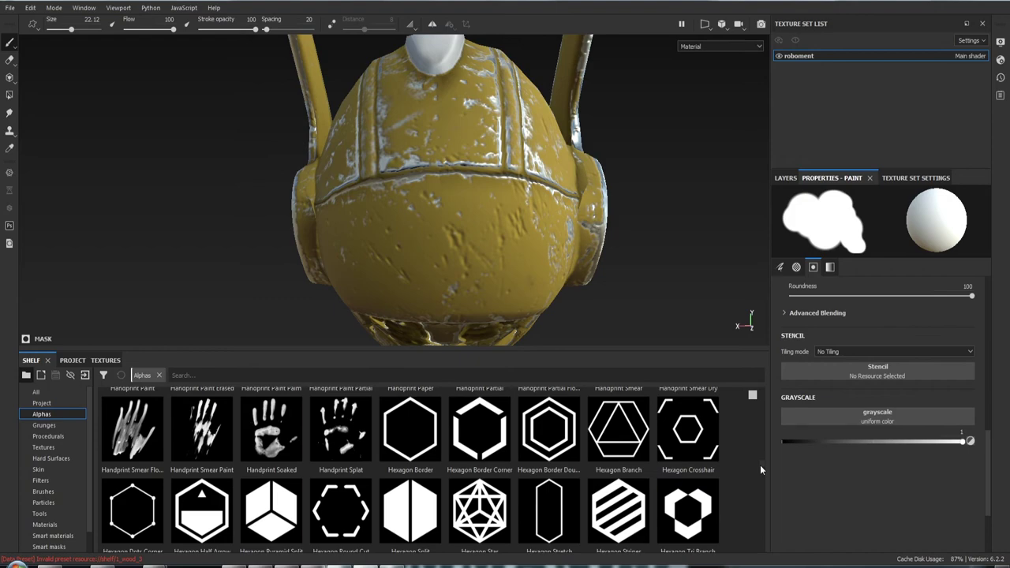
scroll(760, 467, down, 2)
scroll(761, 471, down, 2)
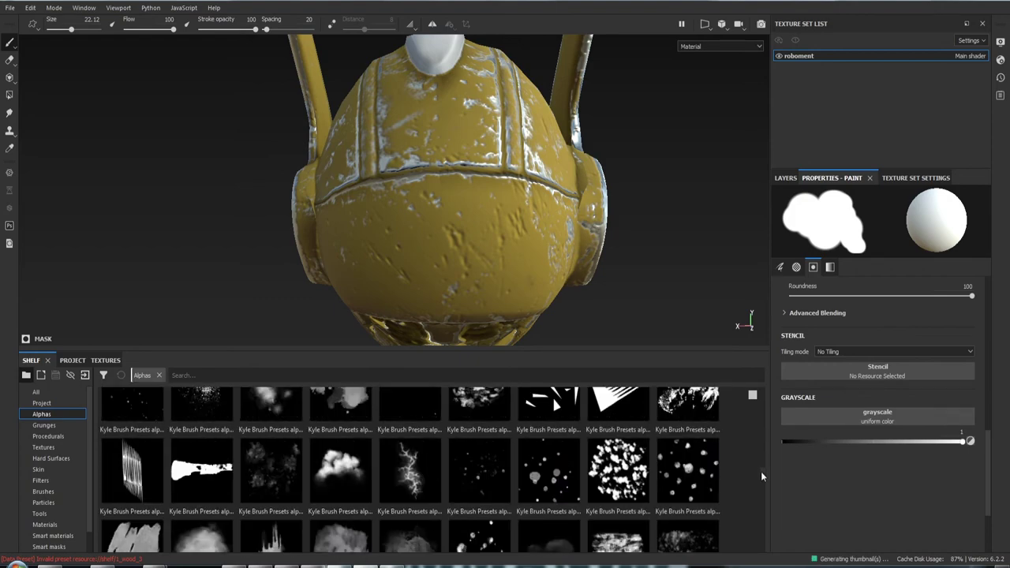
scroll(762, 474, down, 1)
scroll(762, 477, down, 2)
scroll(763, 479, down, 2)
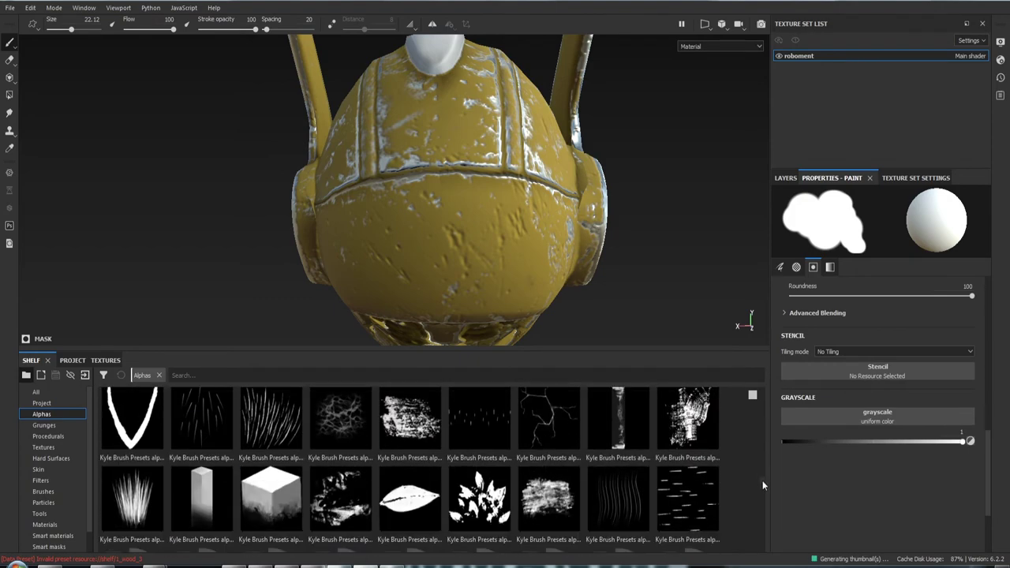
scroll(763, 482, down, 2)
scroll(763, 484, down, 2)
scroll(764, 487, down, 2)
scroll(764, 489, down, 2)
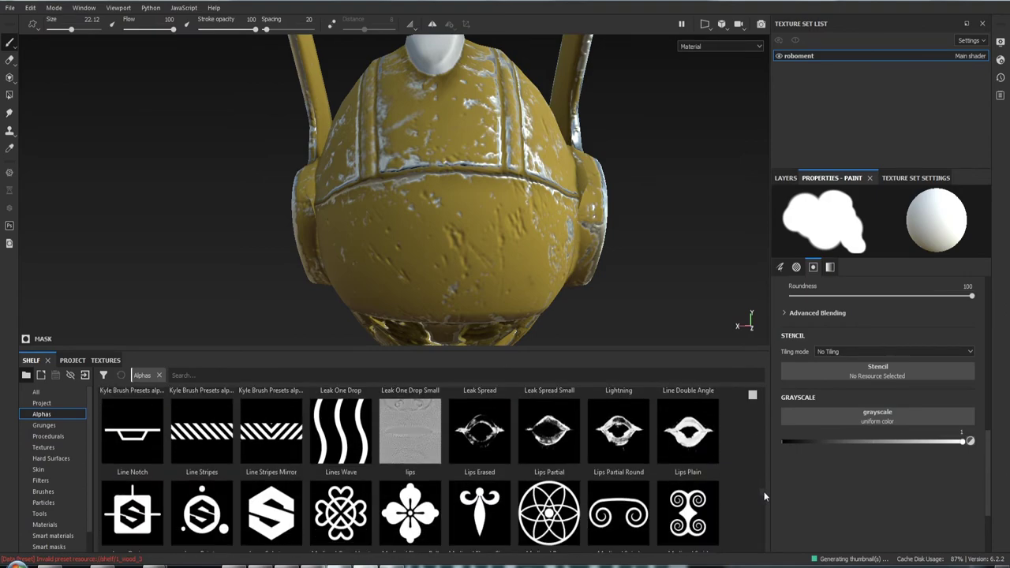
scroll(764, 494, down, 2)
scroll(764, 497, down, 2)
scroll(764, 499, down, 2)
scroll(765, 502, down, 2)
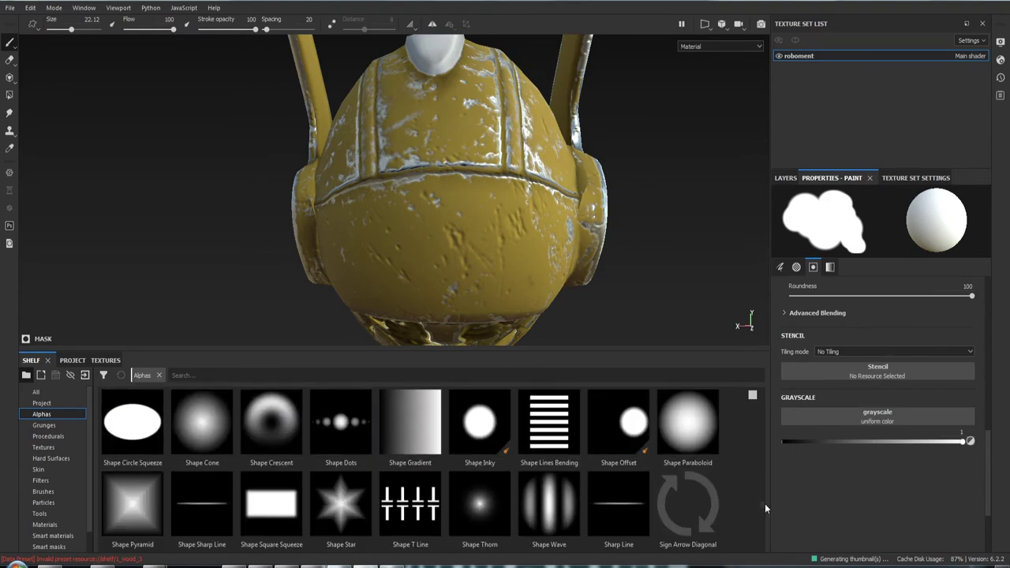
scroll(765, 507, down, 2)
scroll(765, 510, down, 2)
scroll(766, 509, down, 2)
click(752, 396)
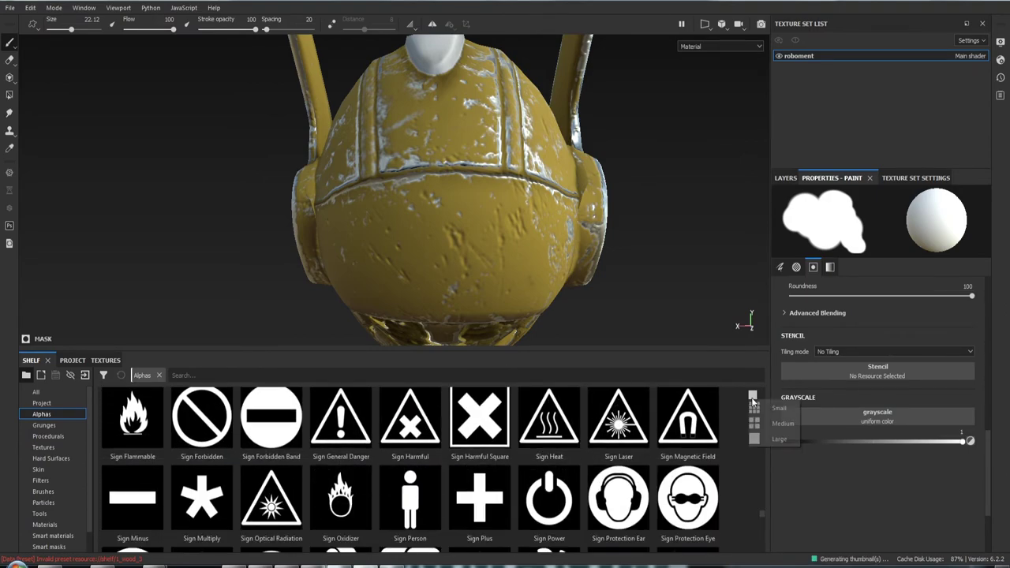
click(779, 421)
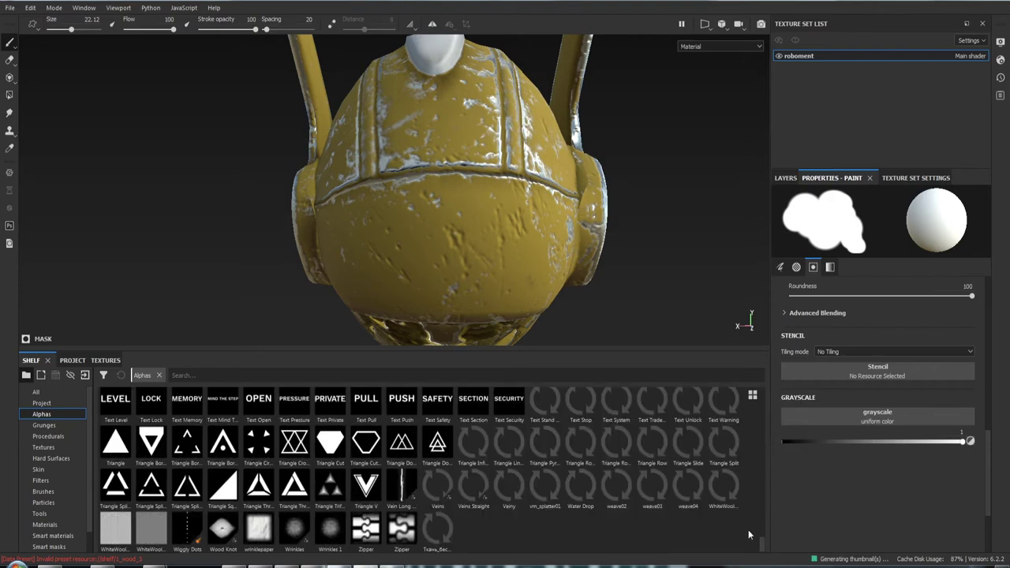
scroll(722, 504, up, 4)
scroll(717, 506, down, 2)
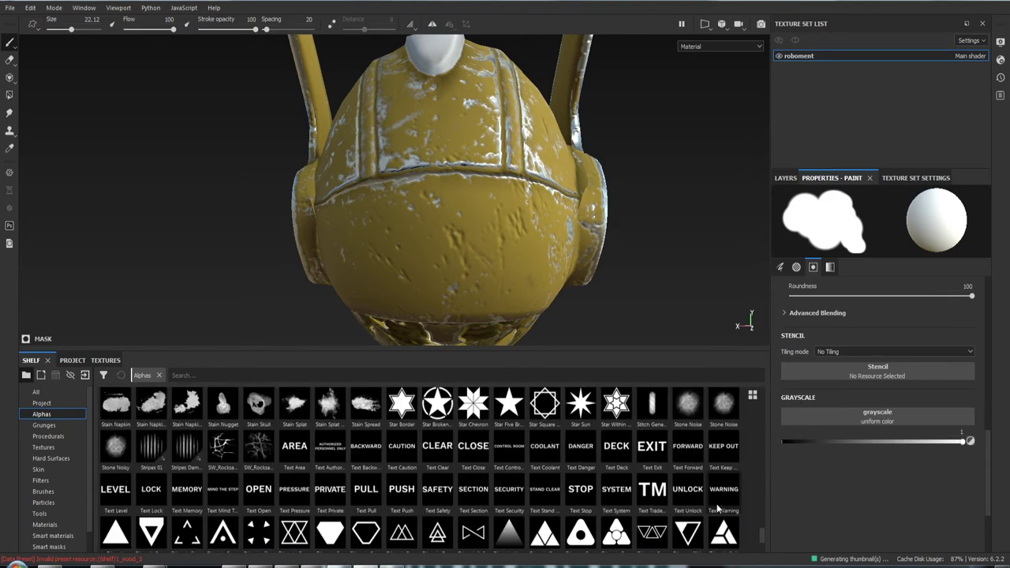
scroll(717, 508, up, 2)
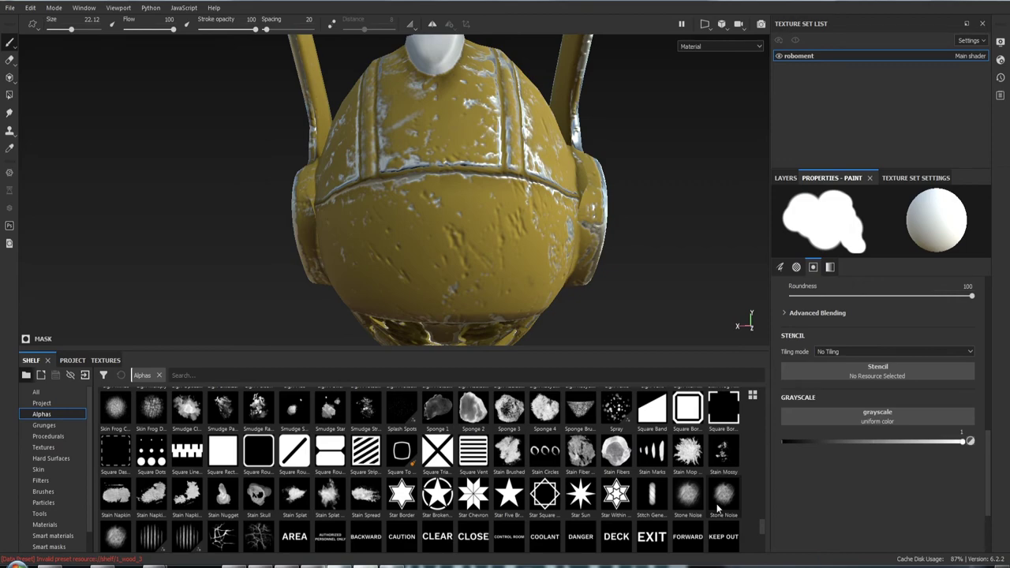
scroll(717, 507, up, 4)
scroll(718, 509, down, 4)
scroll(695, 540, up, 2)
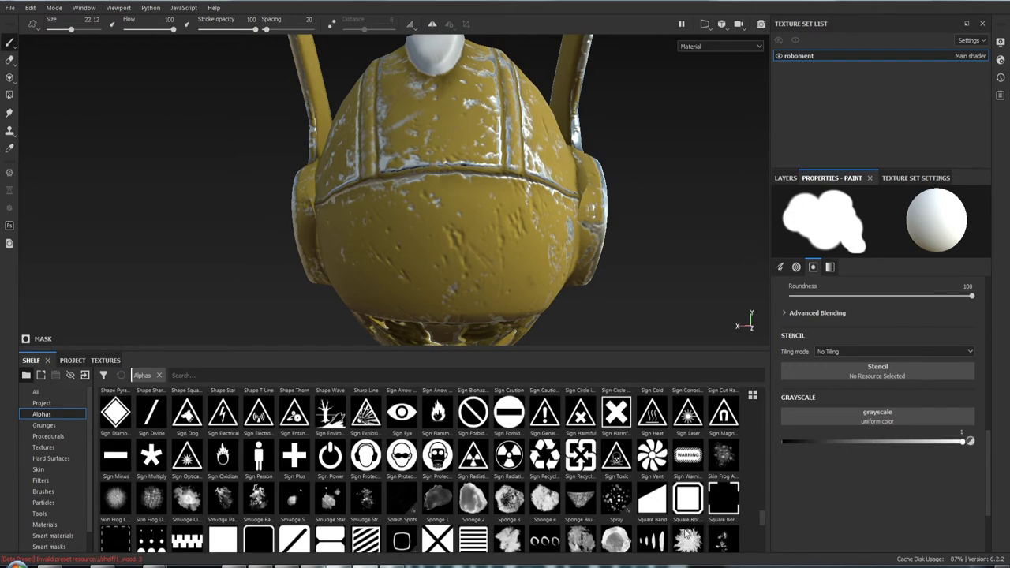
scroll(681, 527, up, 2)
scroll(676, 522, up, 2)
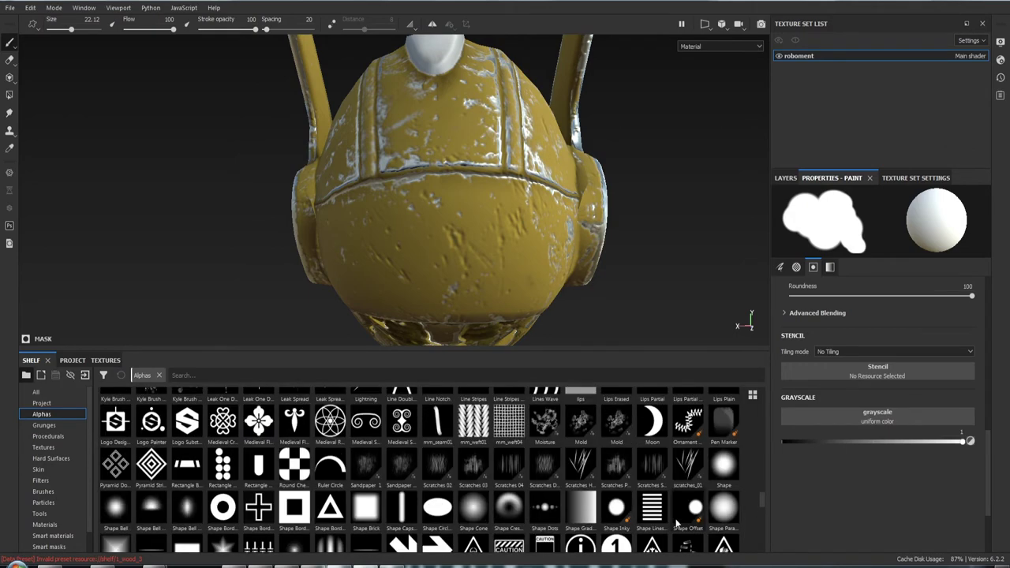
scroll(677, 522, up, 2)
scroll(677, 523, up, 2)
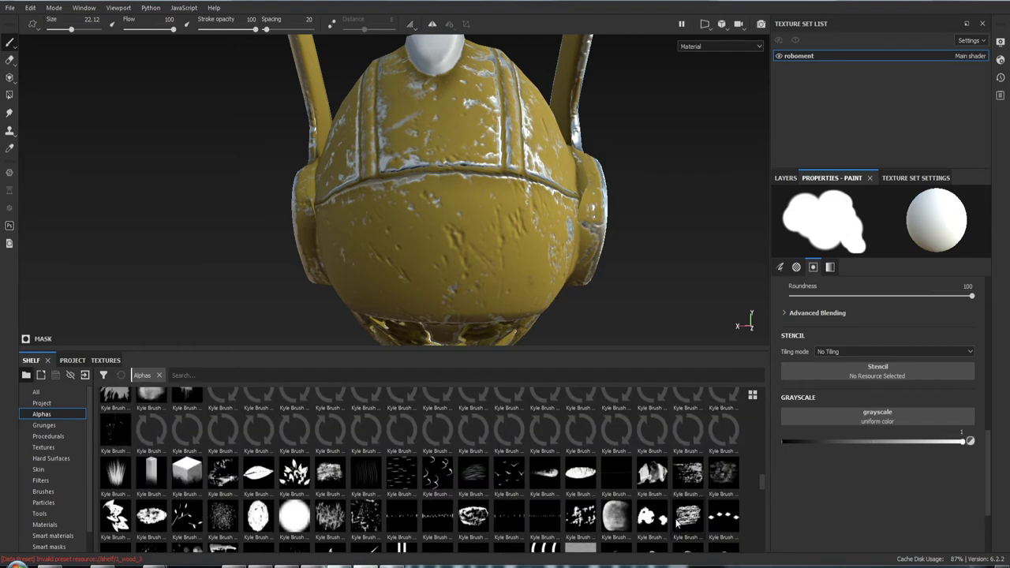
scroll(676, 523, up, 2)
scroll(677, 523, up, 2)
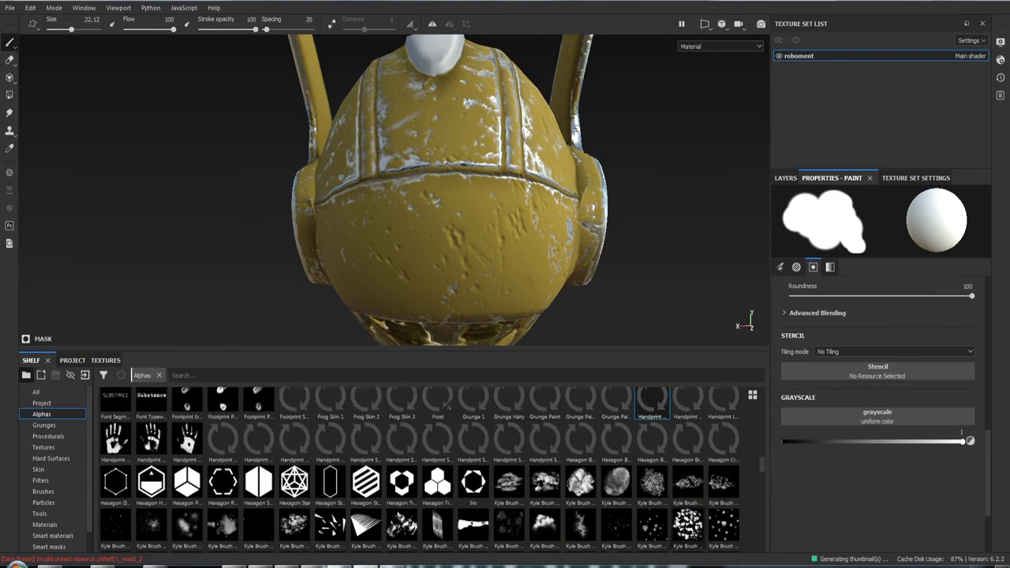
scroll(677, 522, up, 2)
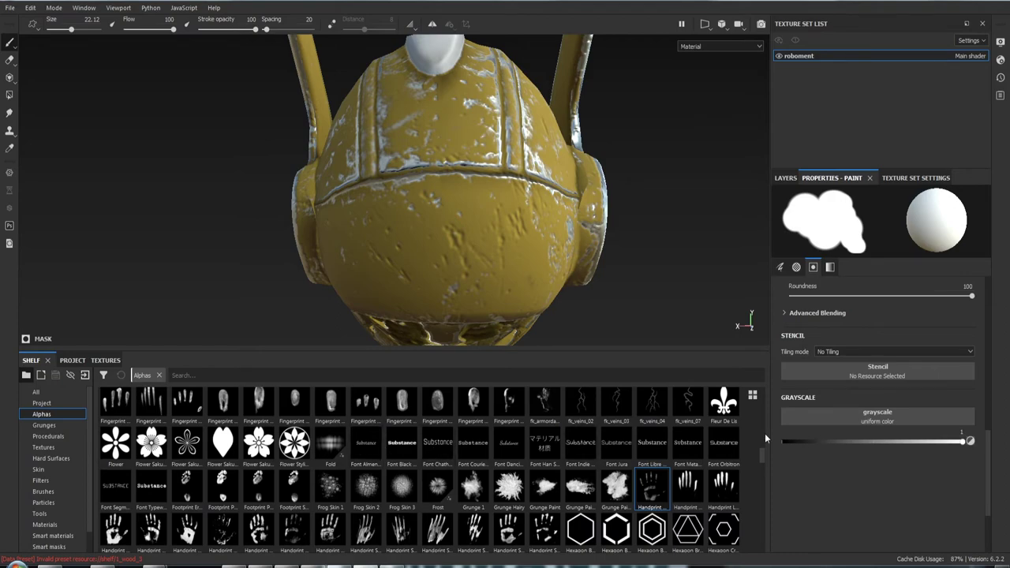
click(753, 397)
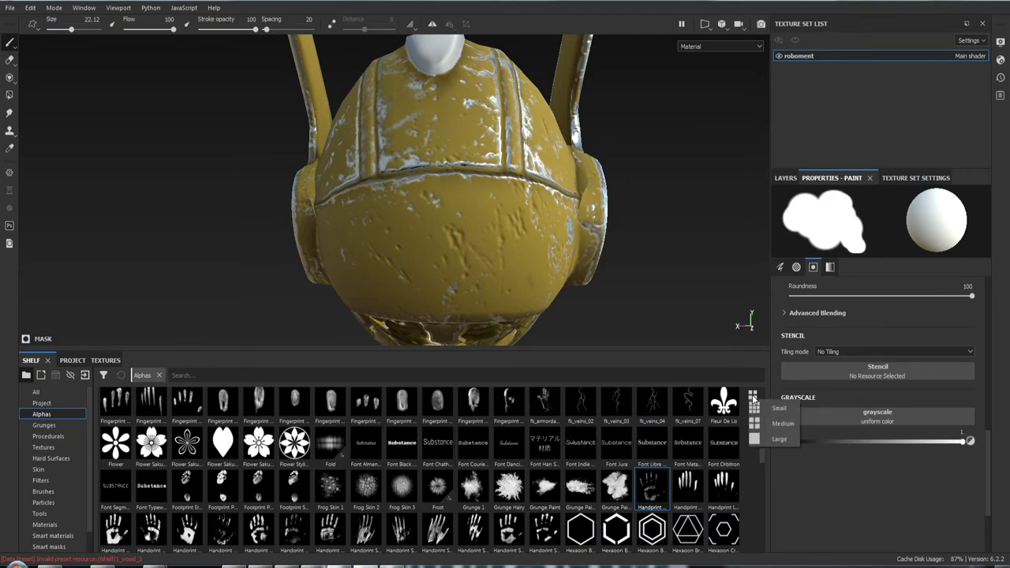
click(757, 439)
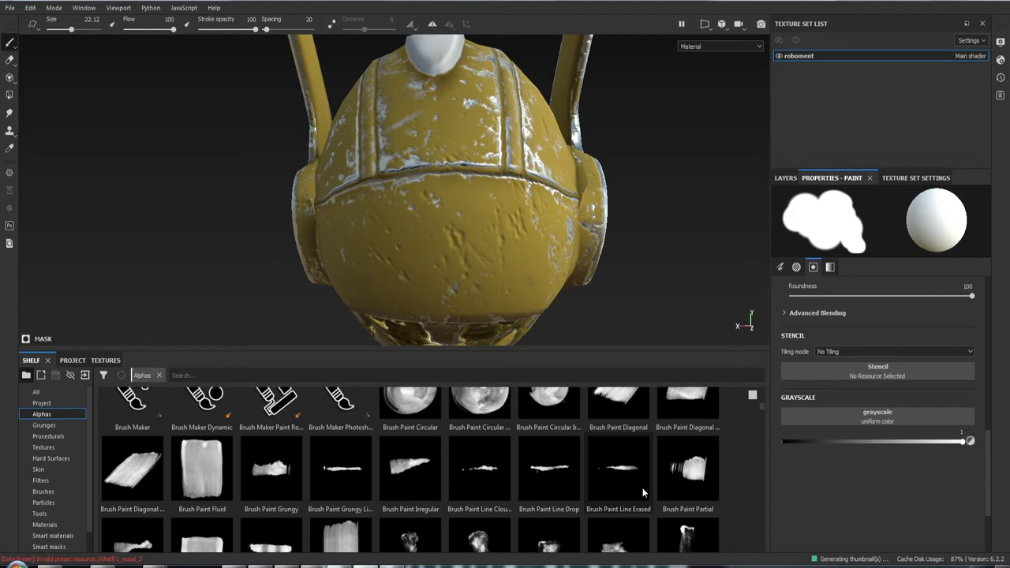
scroll(813, 495, up, 1)
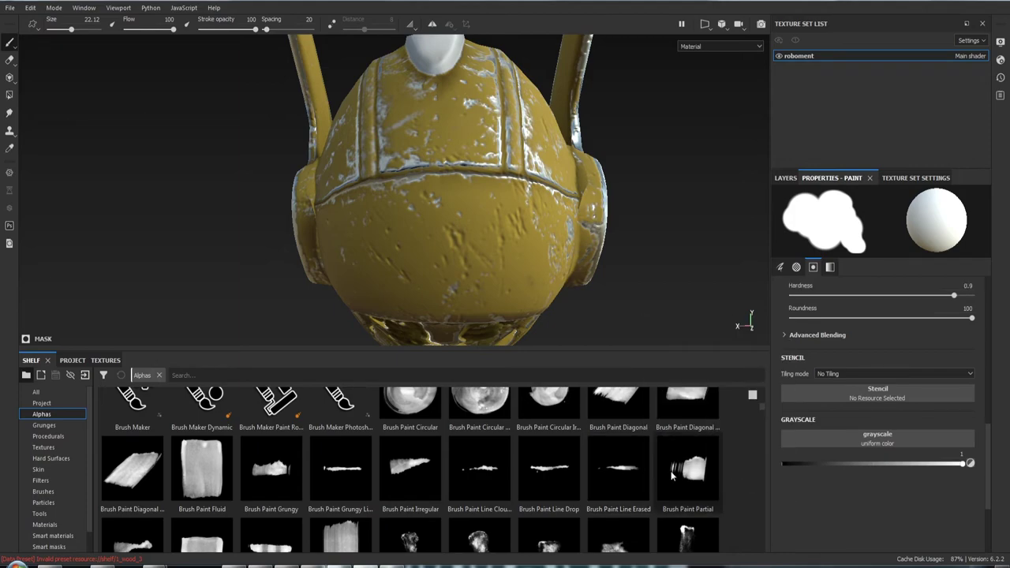
scroll(672, 474, down, 5)
scroll(672, 474, down, 5)
scroll(672, 475, down, 5)
scroll(672, 475, down, 5)
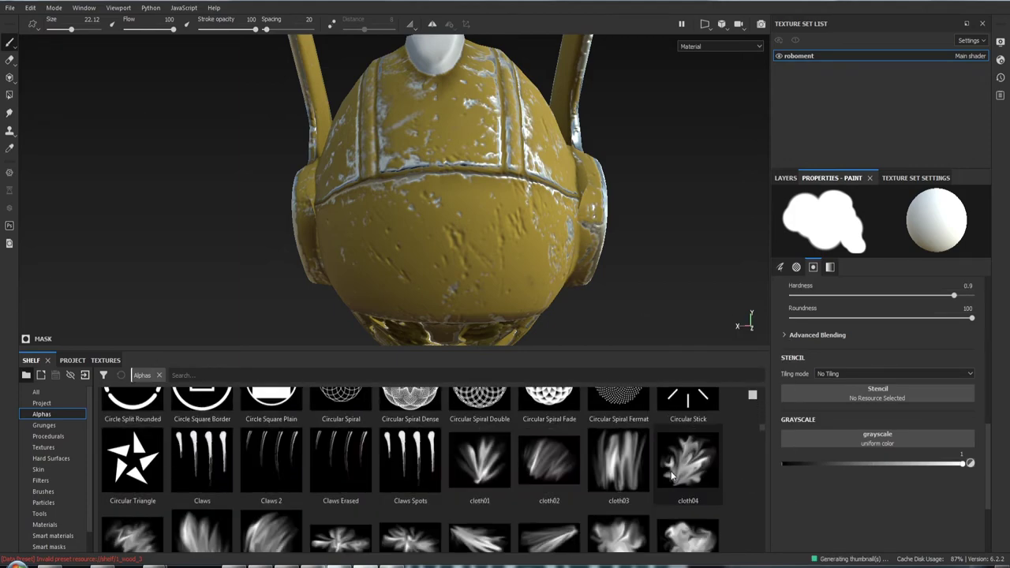
scroll(671, 474, down, 3)
scroll(672, 475, down, 3)
scroll(671, 476, down, 3)
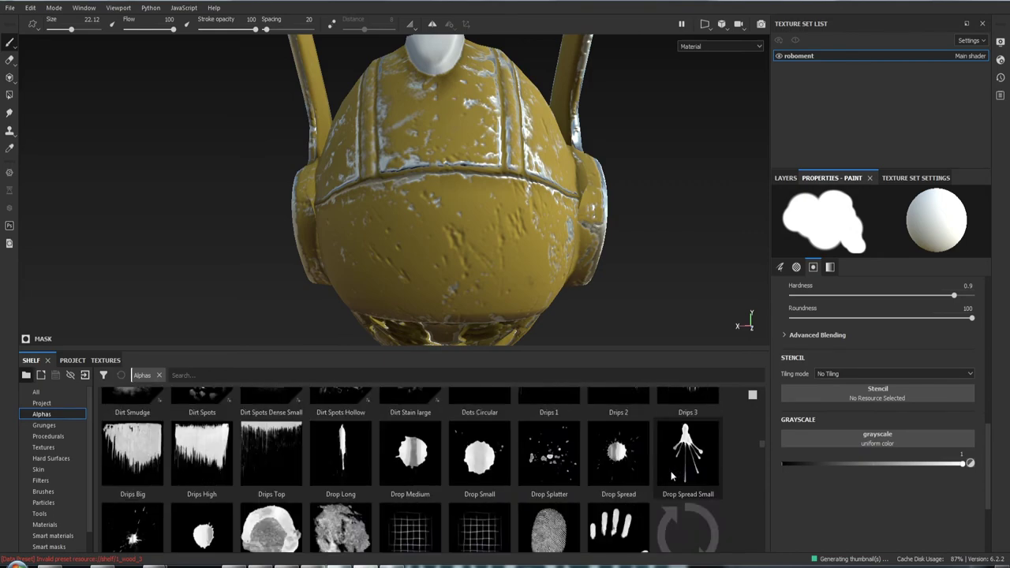
scroll(671, 471, down, 5)
scroll(671, 472, down, 3)
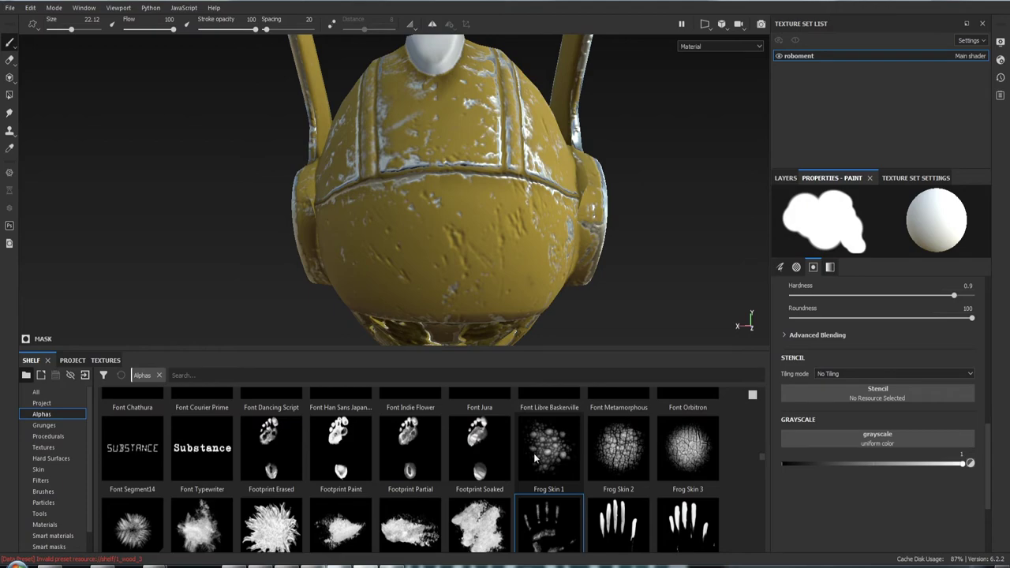
scroll(534, 453, up, 2)
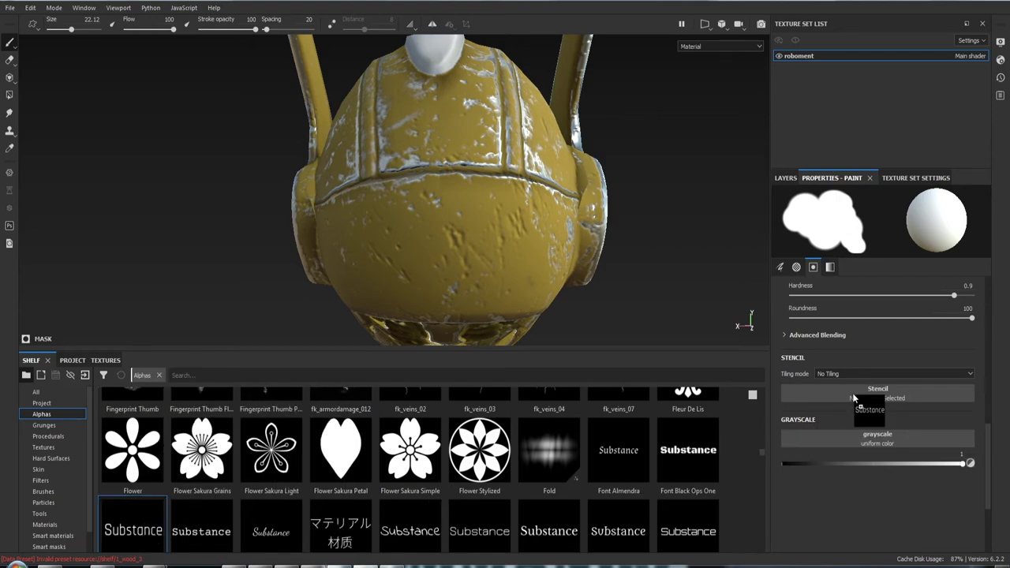
Load the Font Chathura 'Substance' alpha as the stencil and straighten it over the helmet front.
drag(139, 536, 854, 398)
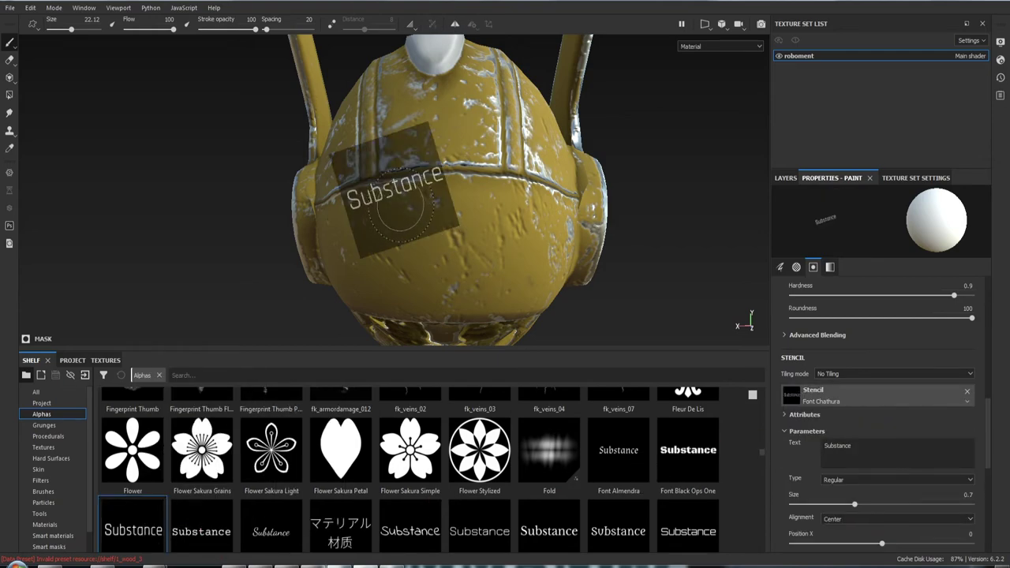
key(s)
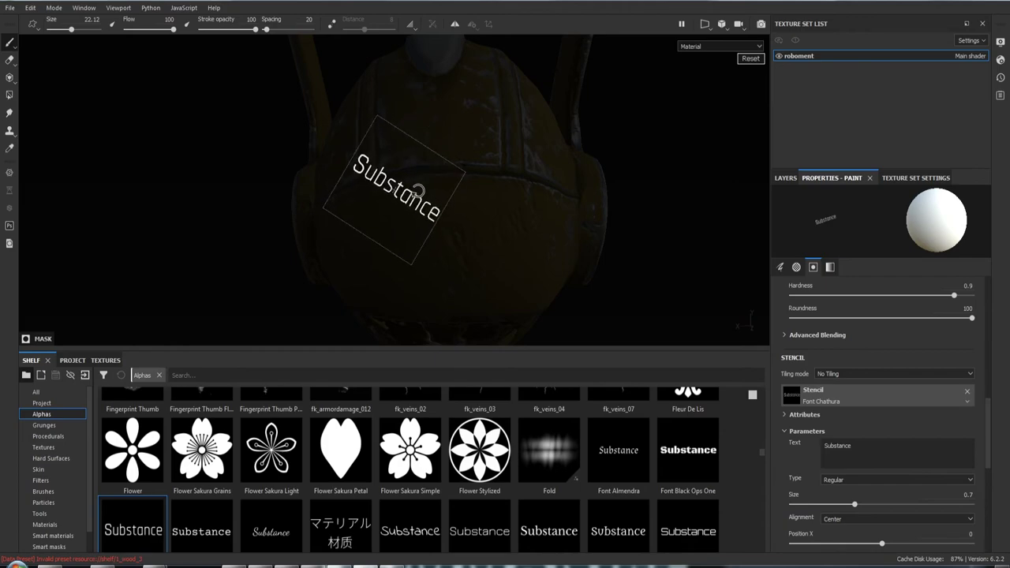
mouse_move(404, 181)
mouse_down()
mouse_move(420, 170)
mouse_move(431, 198)
mouse_move(440, 162)
mouse_up()
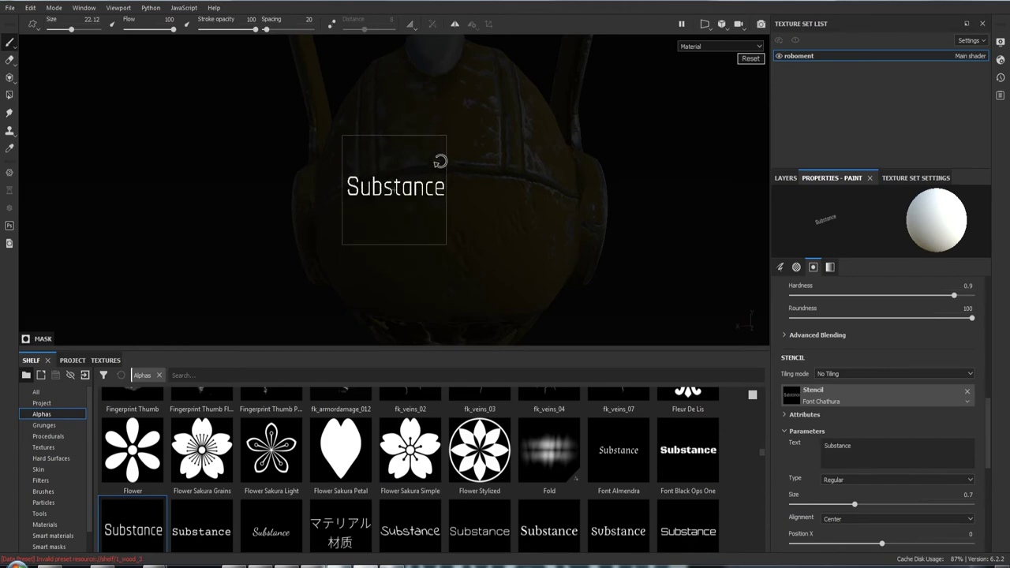
key(s)
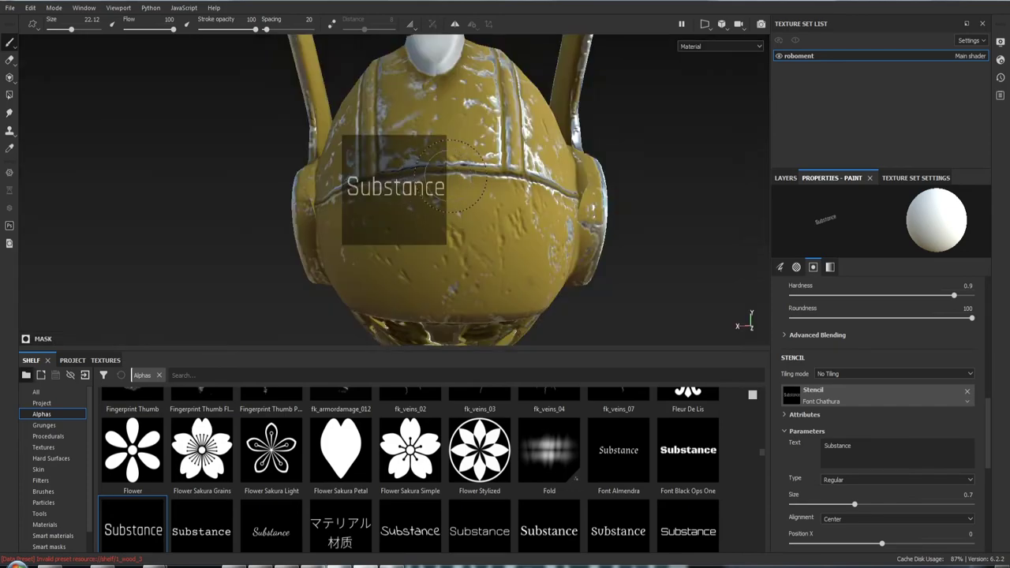
mouse_move(496, 189)
alt+mouse_down()
mouse_move(362, 185)
mouse_move(439, 185)
alt+mouse_up()
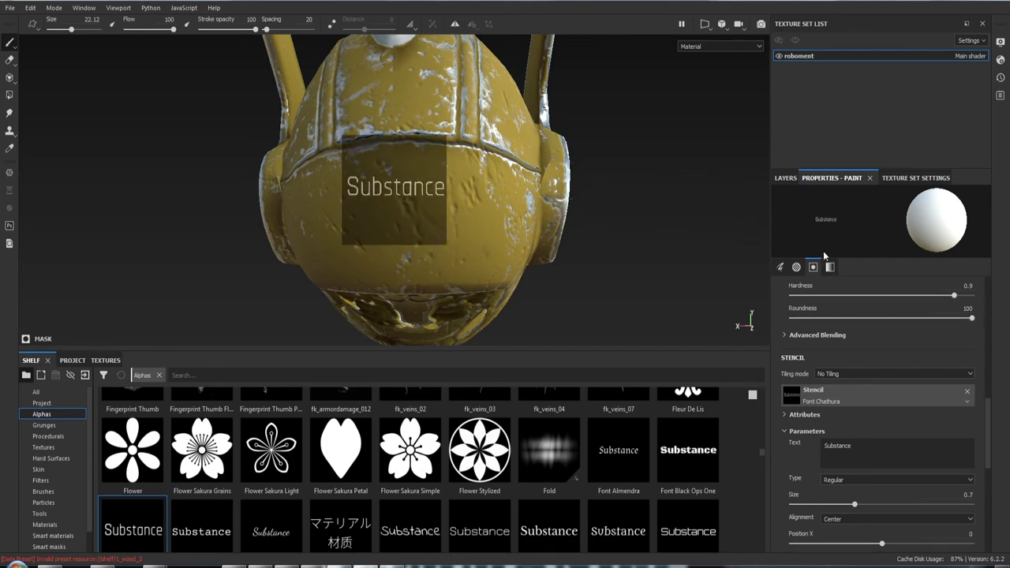
Delete the Paint effect from the patern layer's mask.
scroll(860, 387, up, 3)
scroll(860, 384, up, 3)
scroll(861, 383, up, 3)
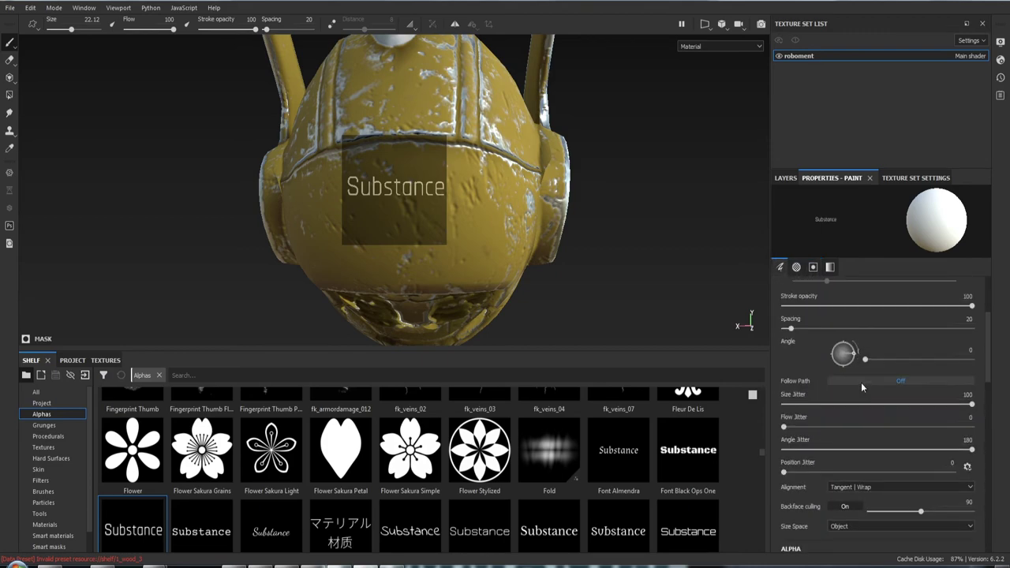
scroll(861, 382, up, 2)
scroll(861, 382, up, 1)
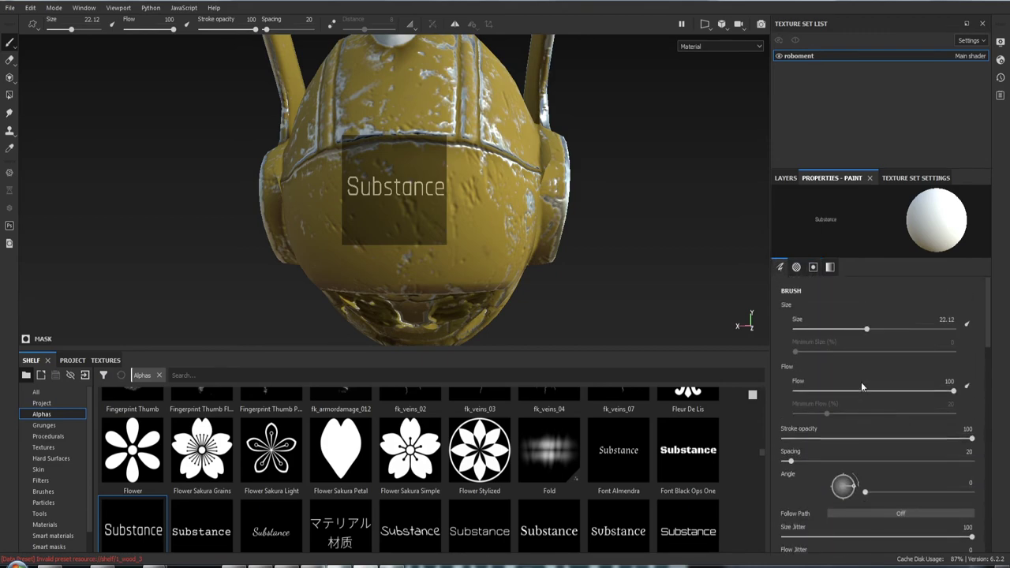
click(786, 177)
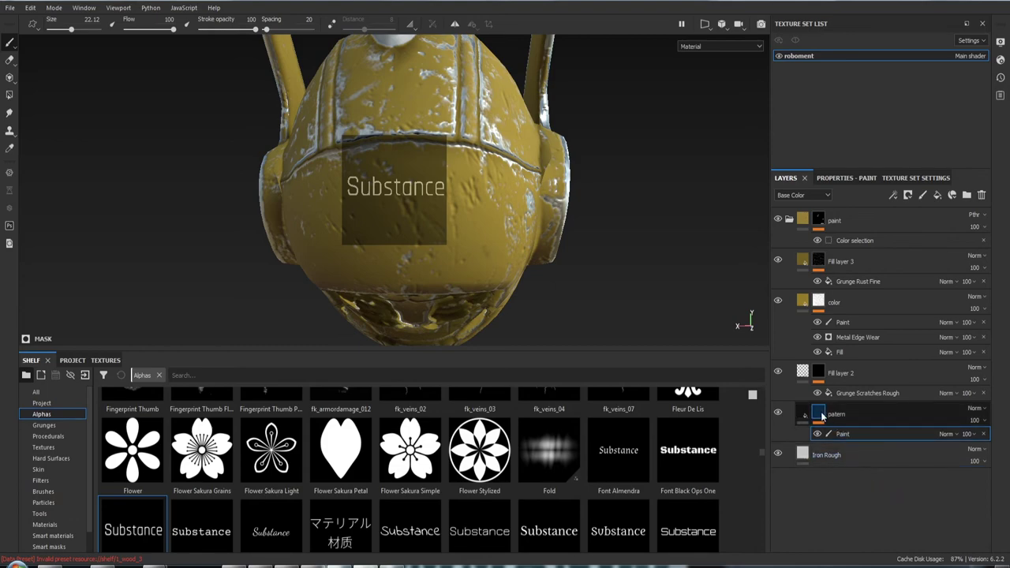
drag(821, 416, 858, 414)
key(Delete)
Move the patern layer up to sit just under the paint group.
click(864, 179)
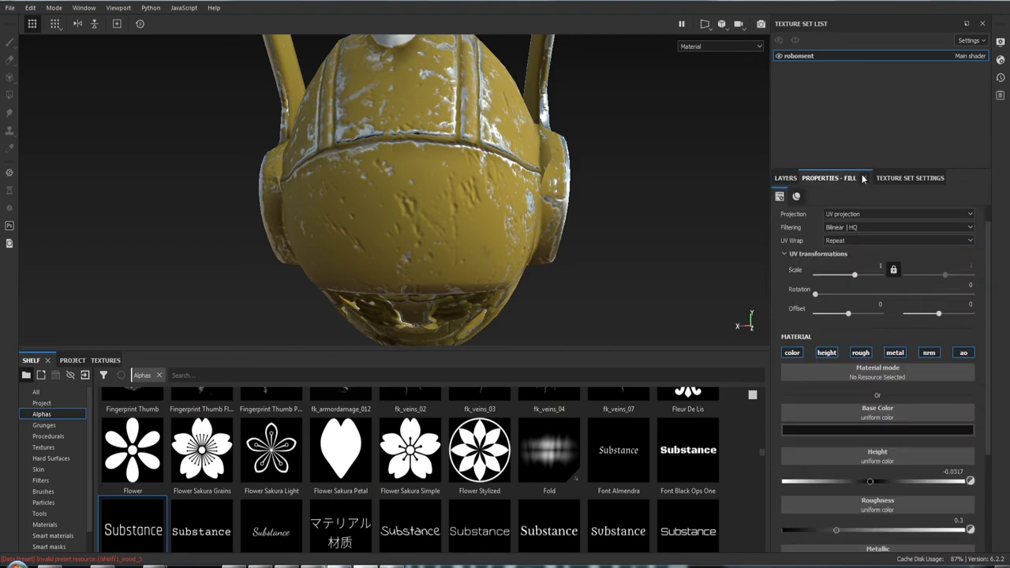
click(787, 179)
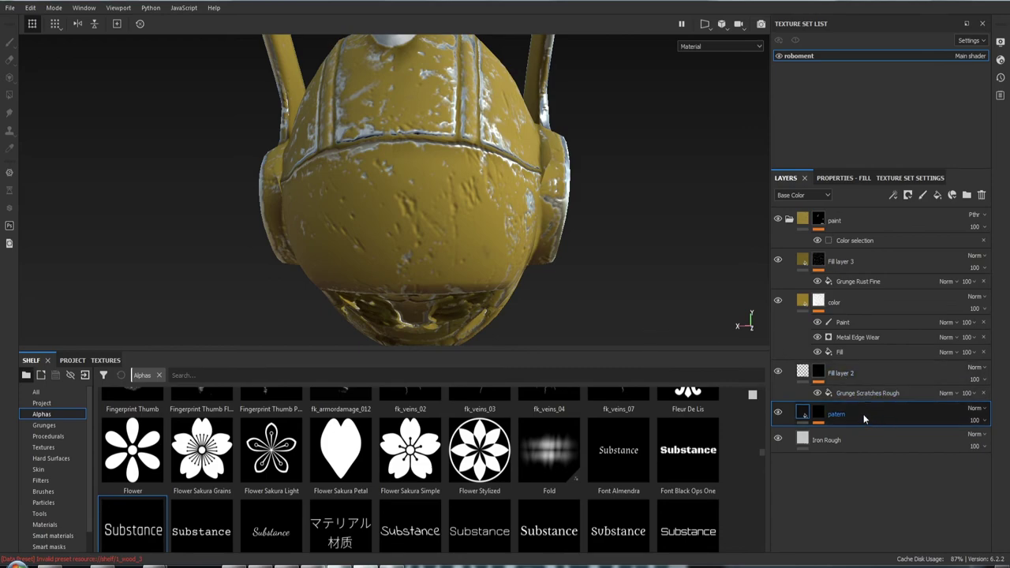
drag(863, 419, 854, 255)
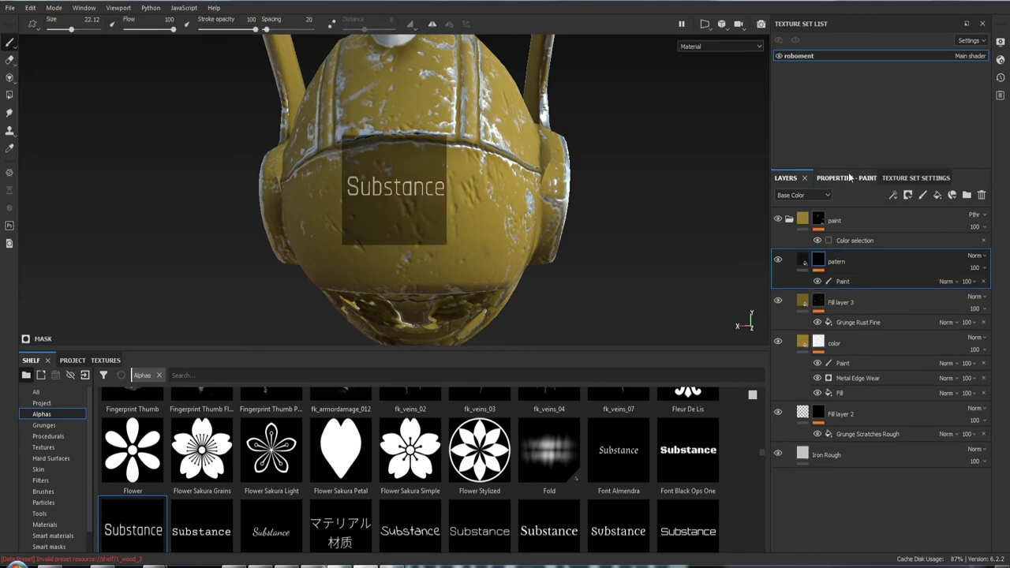
Select the patern mask, stamp a test 'Substance' imprint, and undo it.
click(819, 262)
key(1)
click(395, 187)
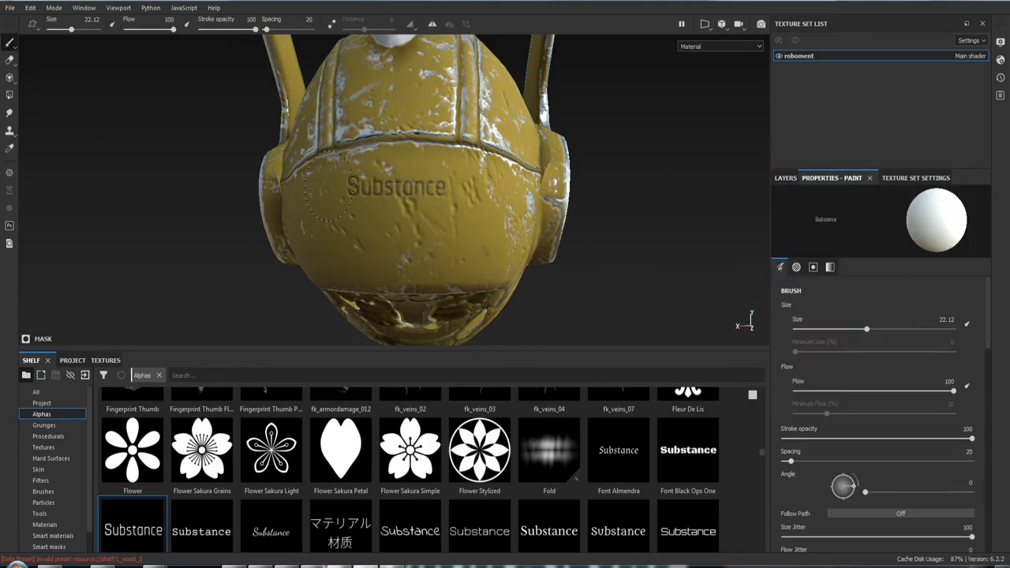
key(ctrl+z)
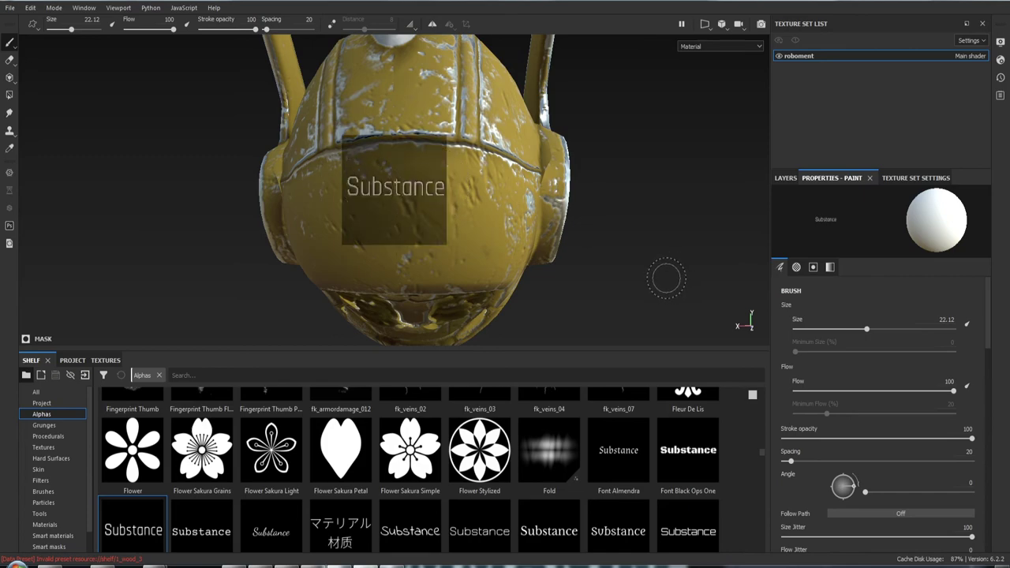
Set the stencil's text type to Bold.
scroll(937, 440, down, 3)
scroll(928, 444, down, 4)
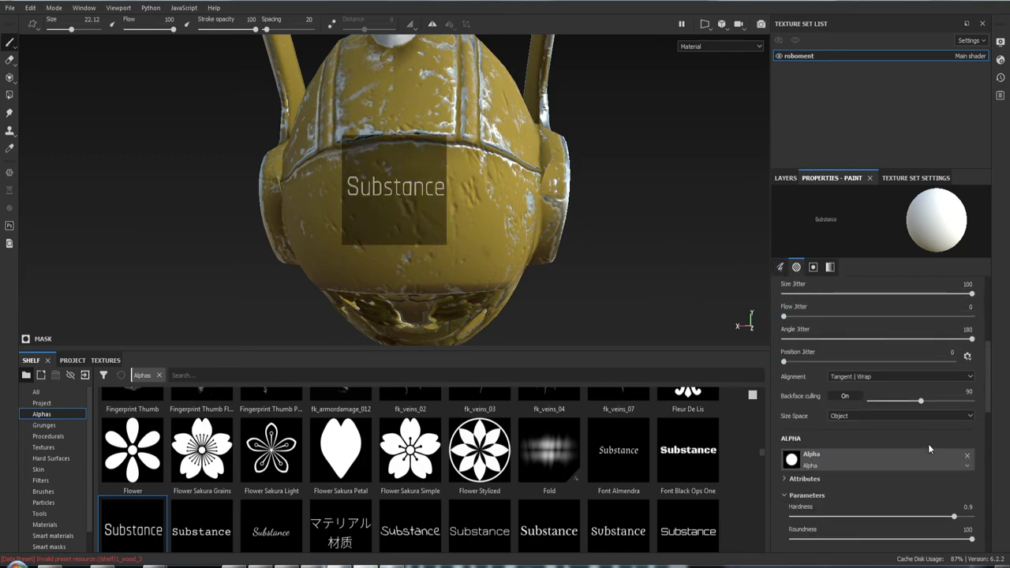
scroll(919, 447, down, 3)
scroll(919, 448, down, 3)
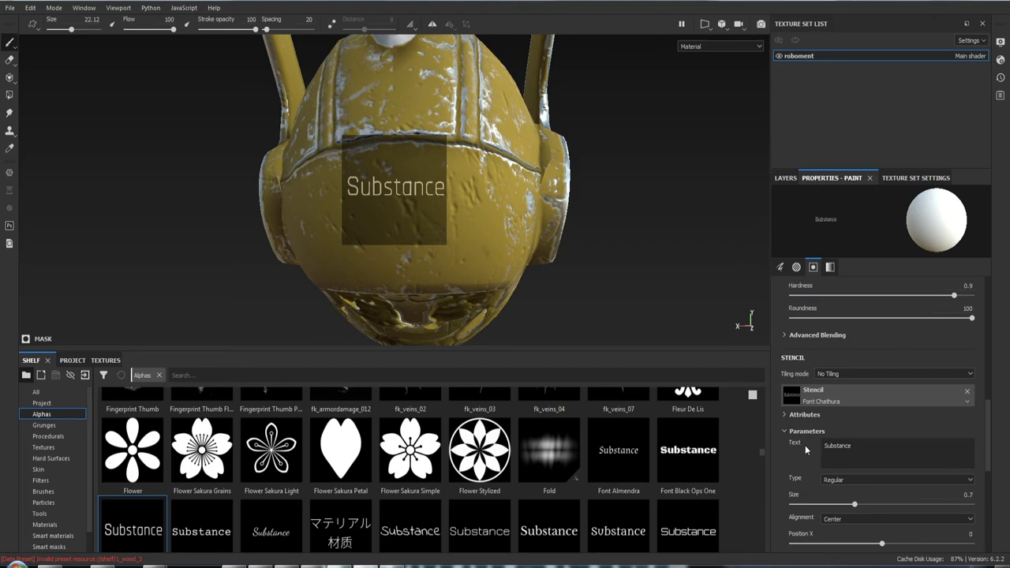
scroll(869, 442, down, 3)
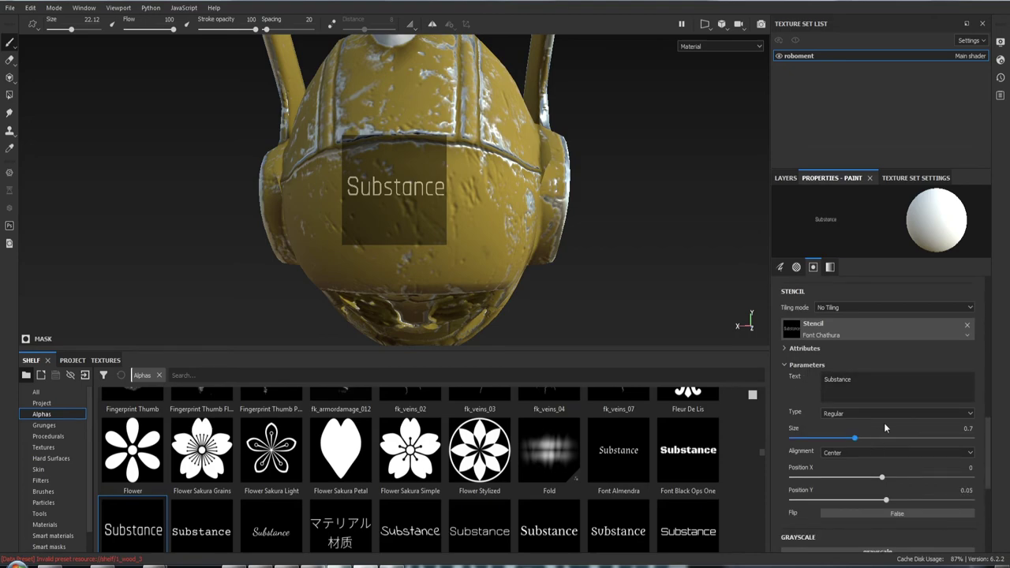
click(908, 416)
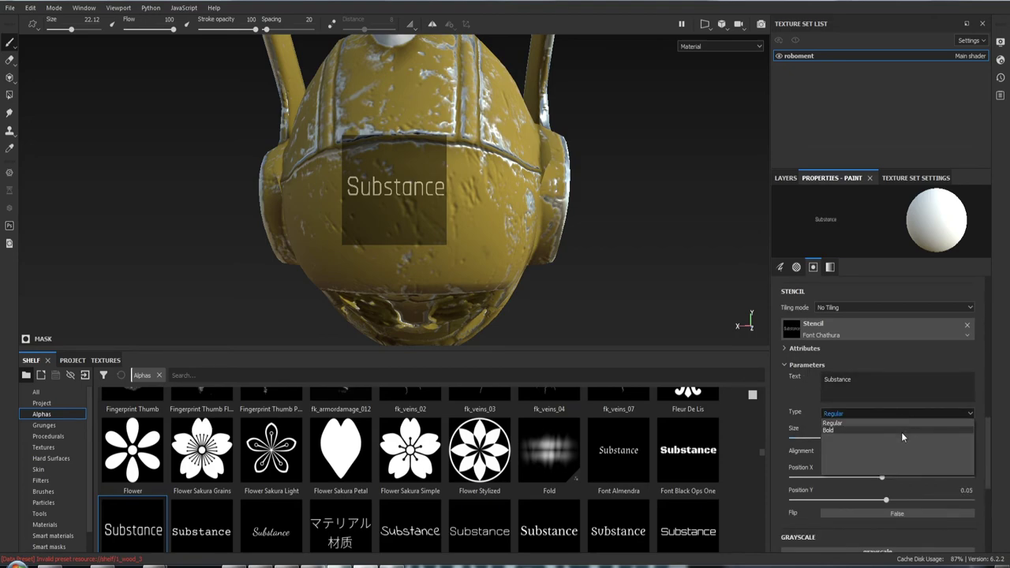
click(902, 432)
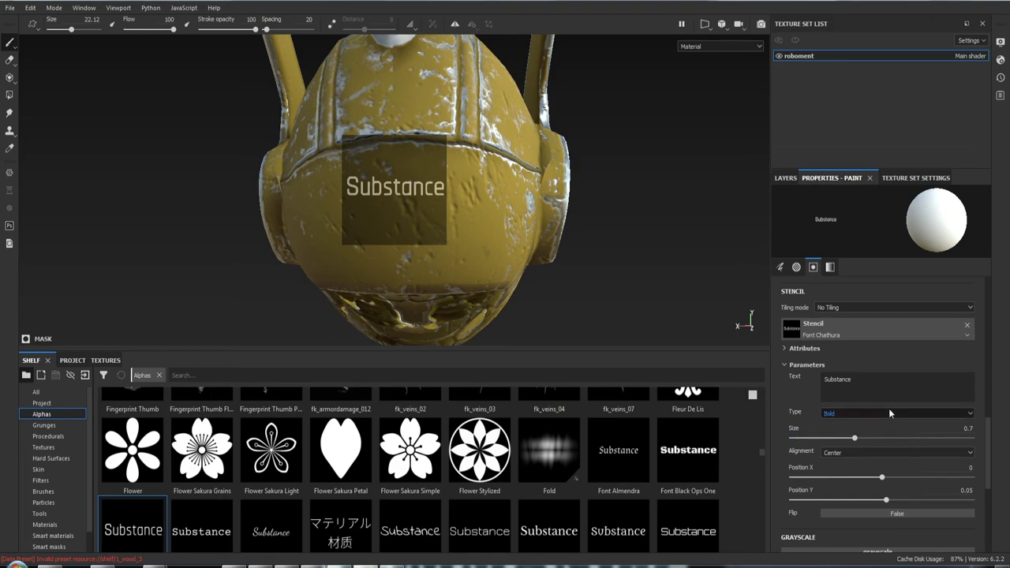
Toggle the stencil's Flip option on and back off, then select the Text field.
scroll(911, 463, down, 1)
click(913, 469)
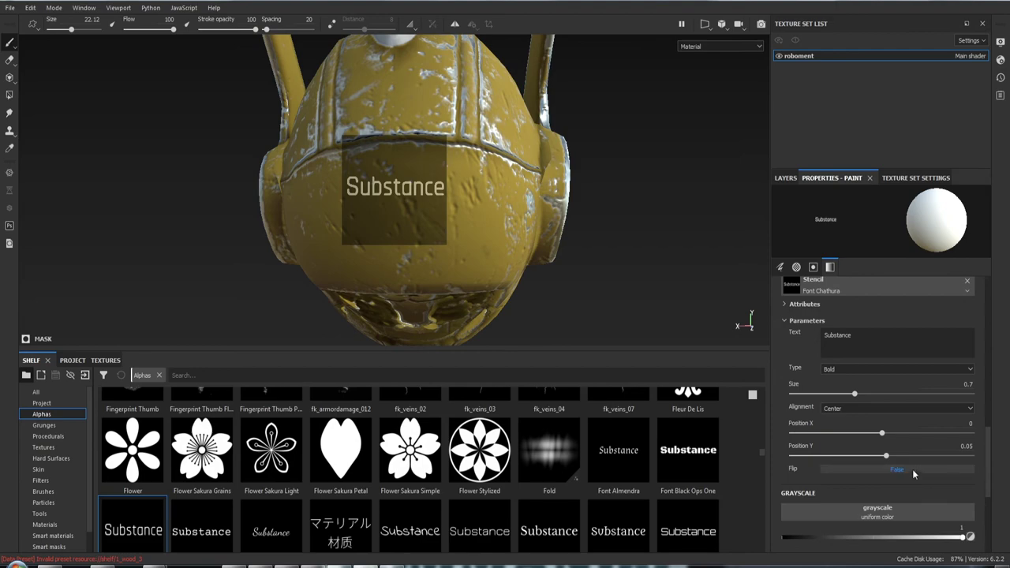
click(913, 469)
scroll(917, 464, up, 1)
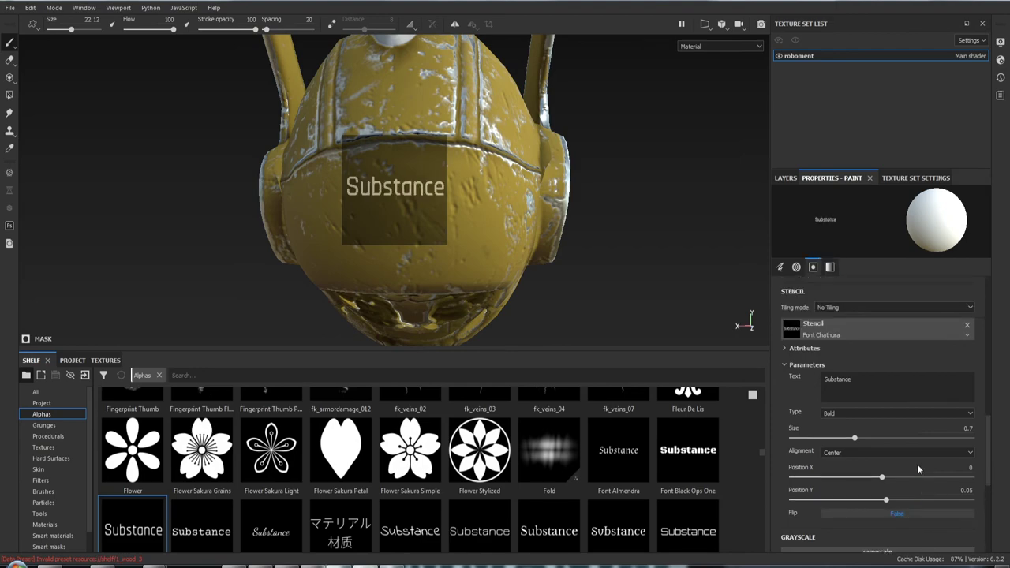
scroll(917, 464, up, 1)
click(874, 434)
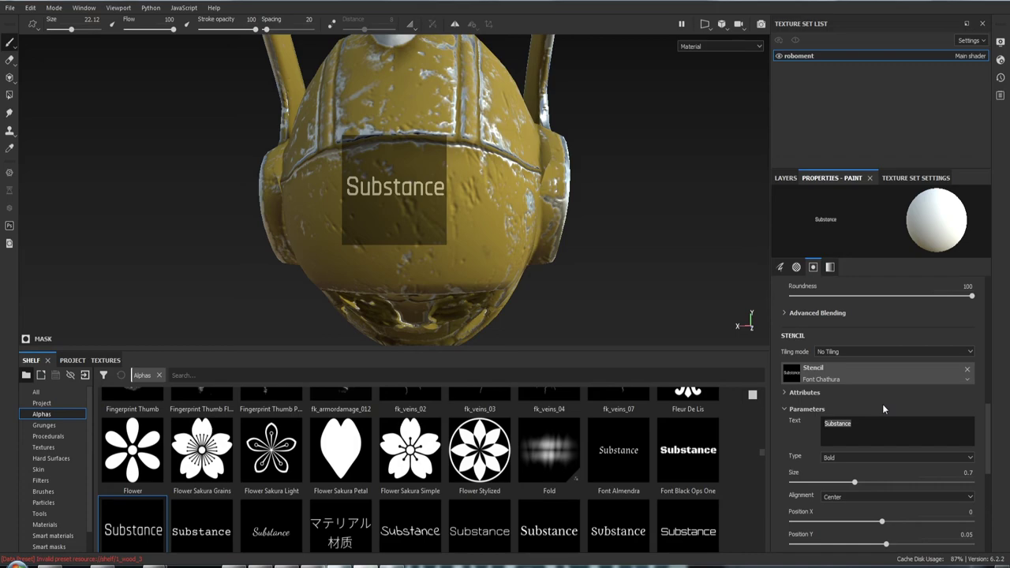
Change the stencil text to 'D14/88' and turn on mirror symmetry for painting.
text(88)
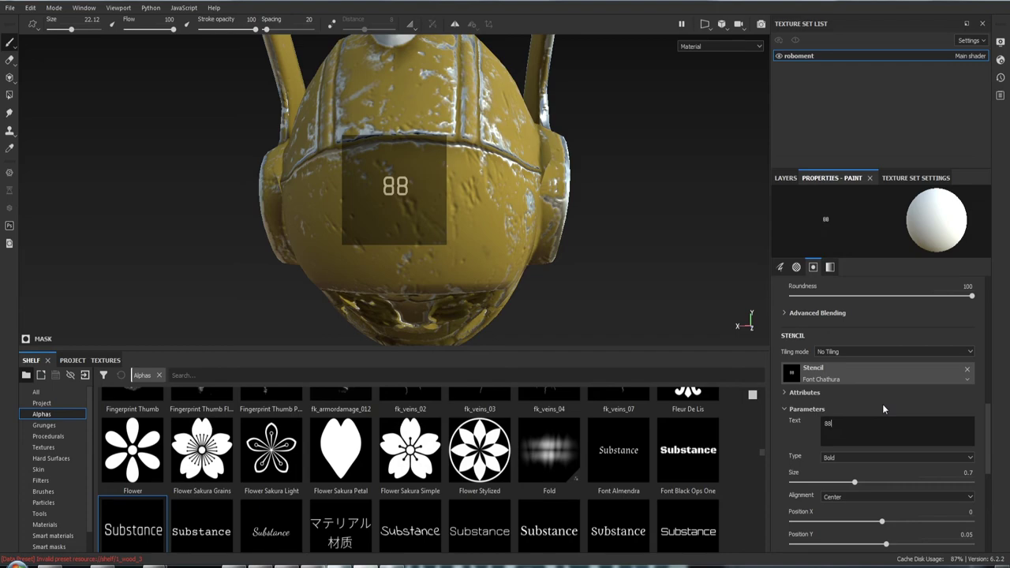
text(D)
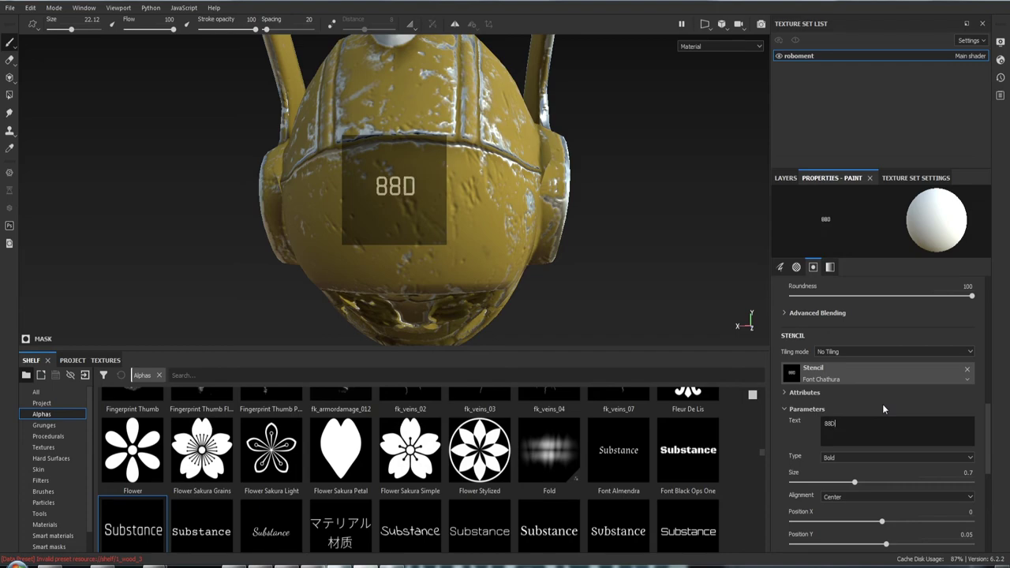
key(BackSpace)
key(BackSpace)
key(BackSpace)
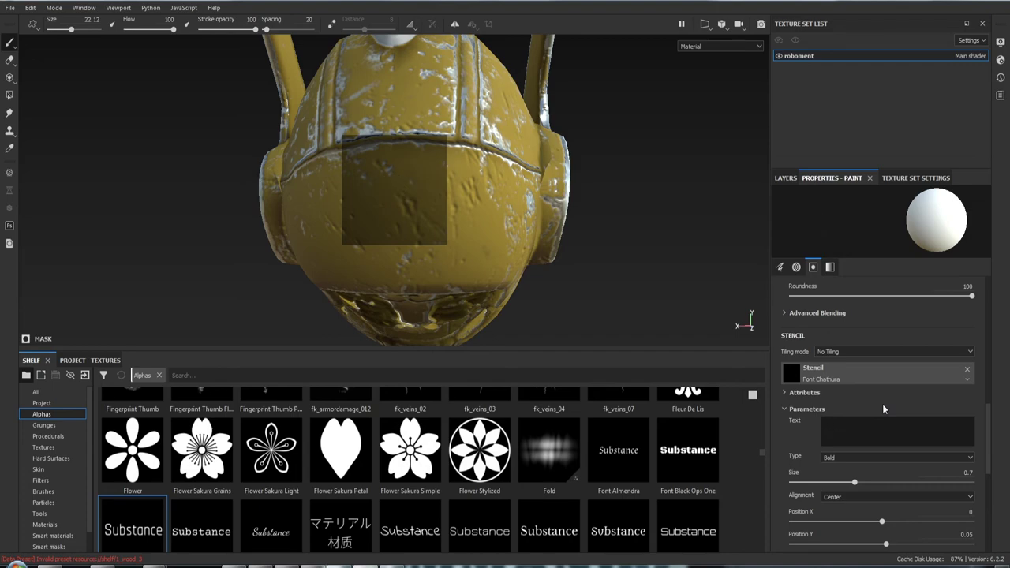
text(D)
text(14)
text(/)
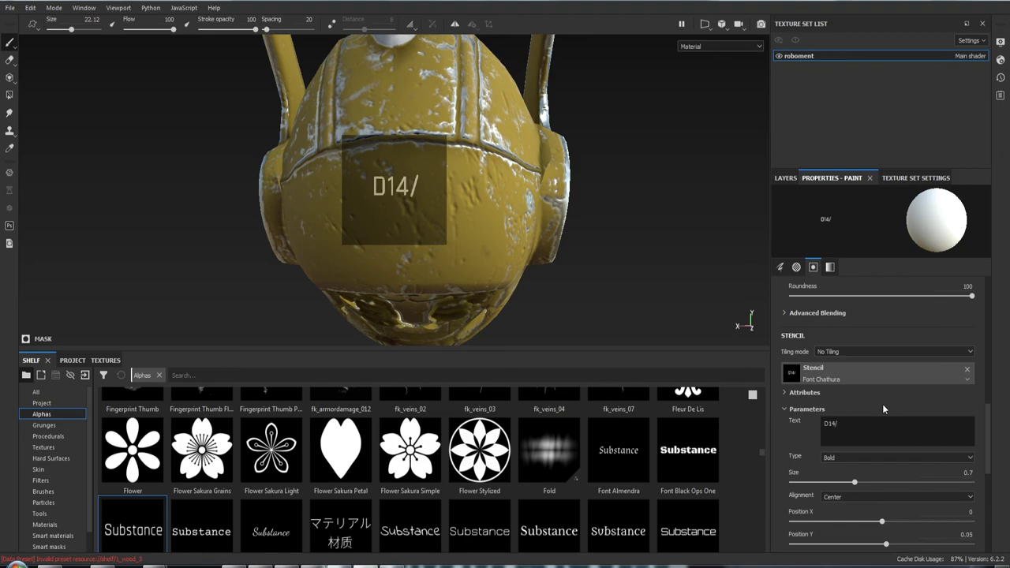
text(88)
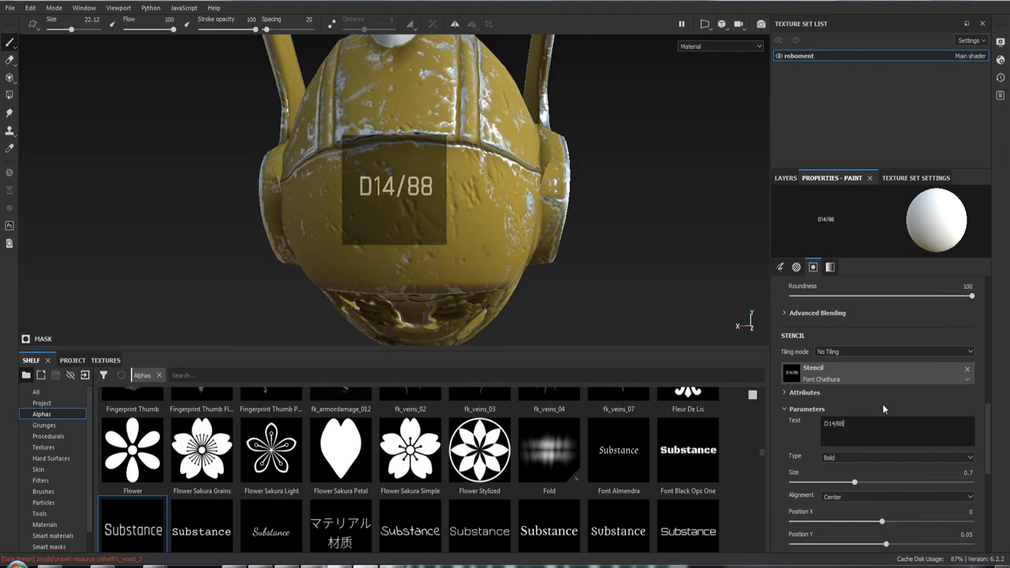
mouse_move(493, 272)
alt+mouse_down()
mouse_move(470, 261)
mouse_move(489, 310)
mouse_move(507, 296)
alt+mouse_up()
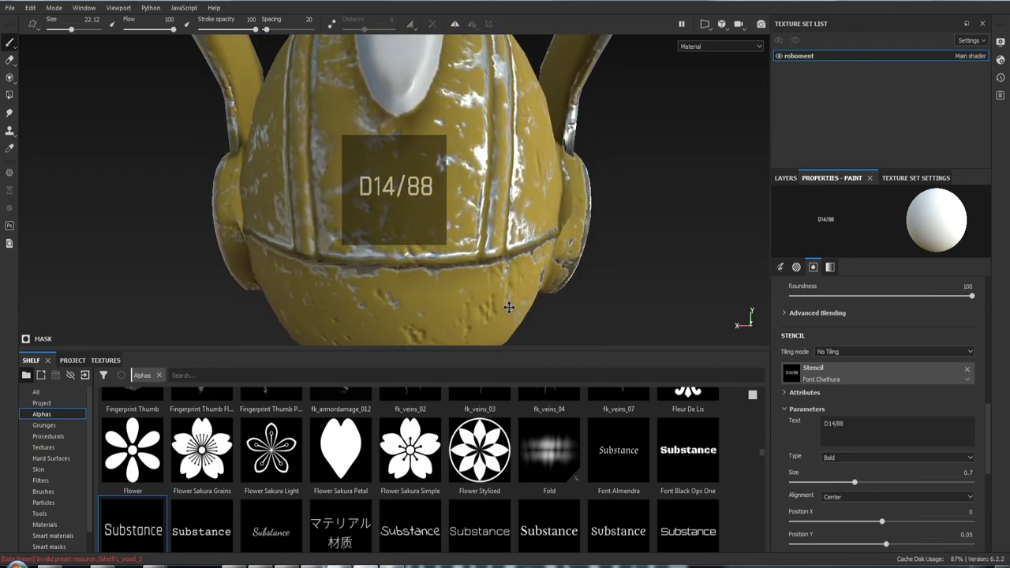
click(455, 24)
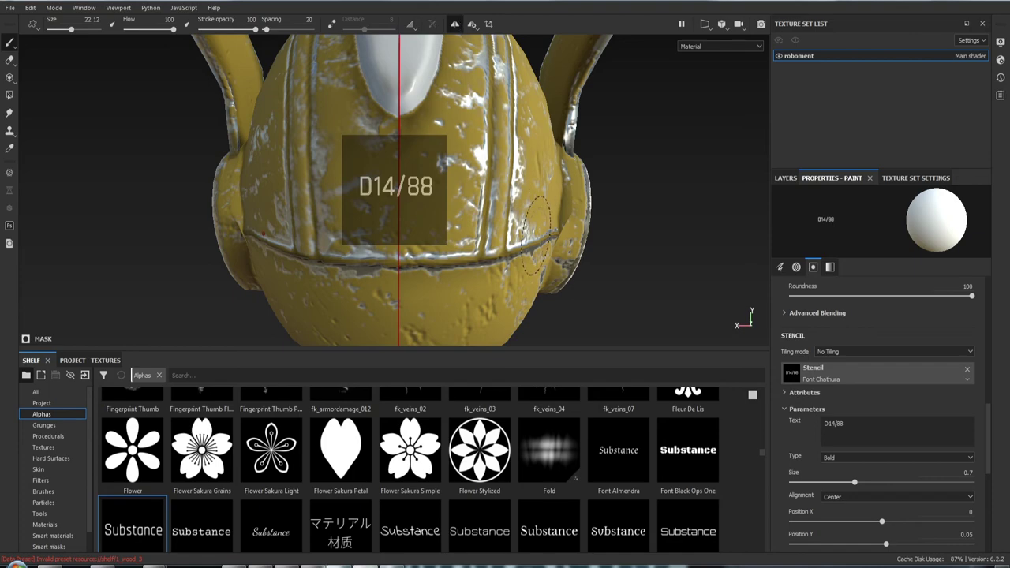
Switch the viewport camera projection and zoom in close on the helmet's forehead.
click(723, 24)
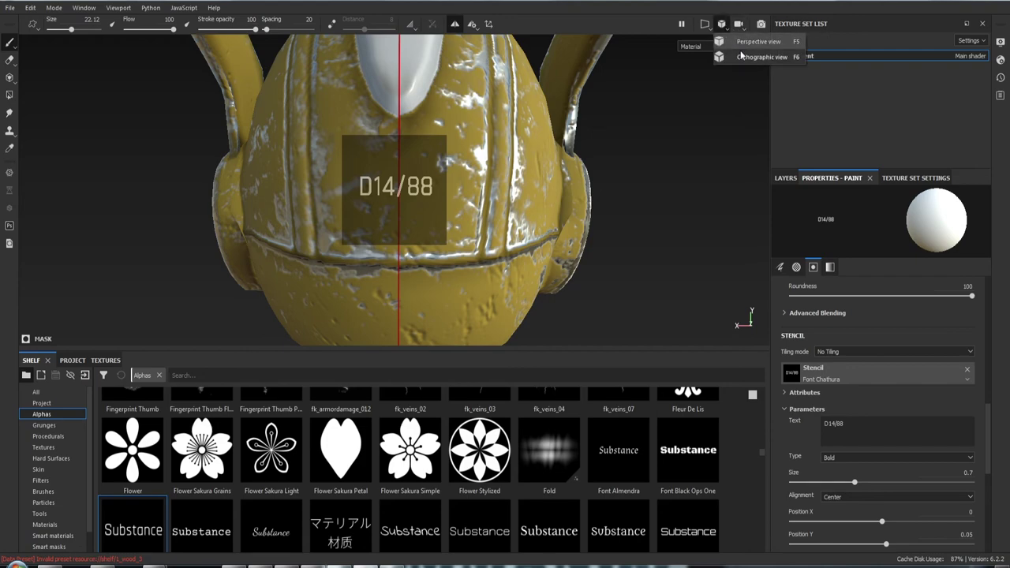
click(742, 57)
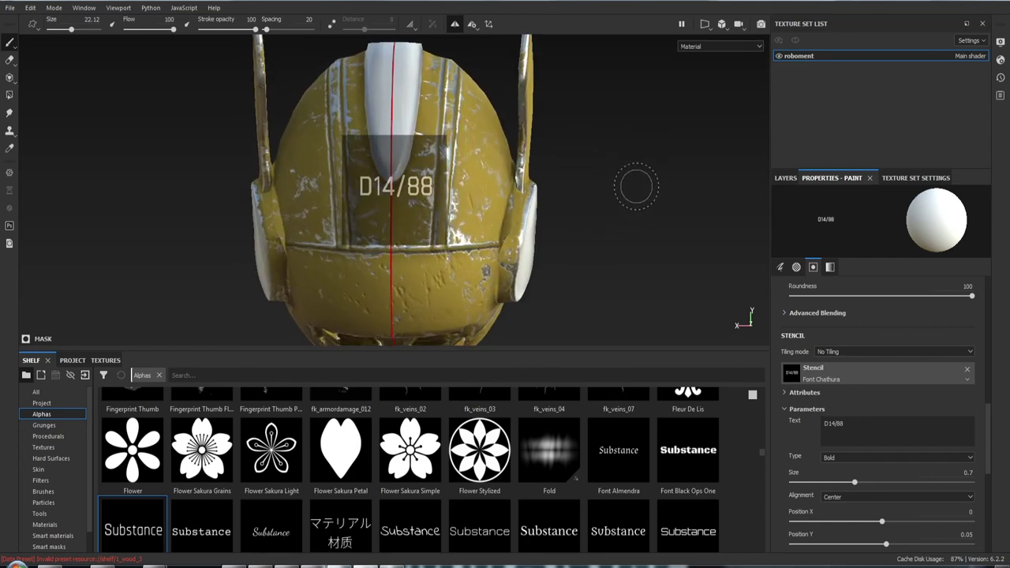
right_click(641, 185)
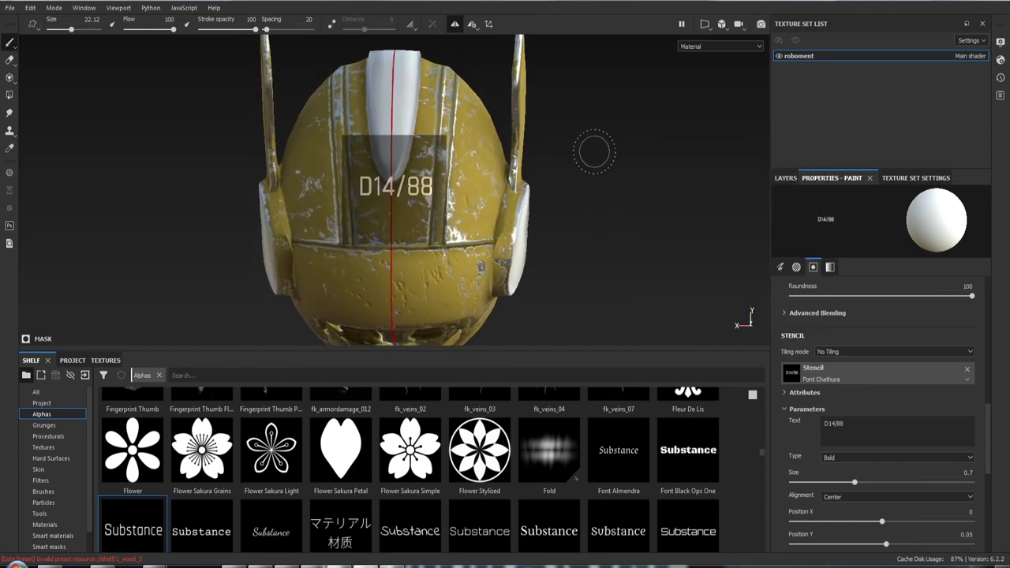
mouse_move(611, 165)
alt+mouse_down()
mouse_move(608, 129)
mouse_move(604, 140)
alt+mouse_up()
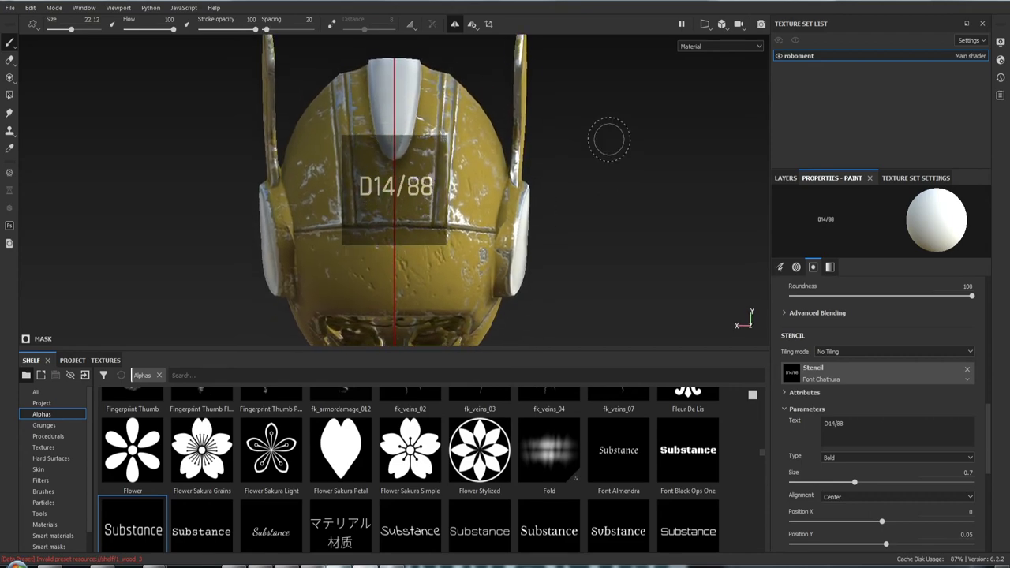
mouse_move(605, 140)
alt+right_down()
mouse_move(611, 200)
mouse_move(632, 237)
alt+right_up()
alt+right_drag(654, 176, 660, 184)
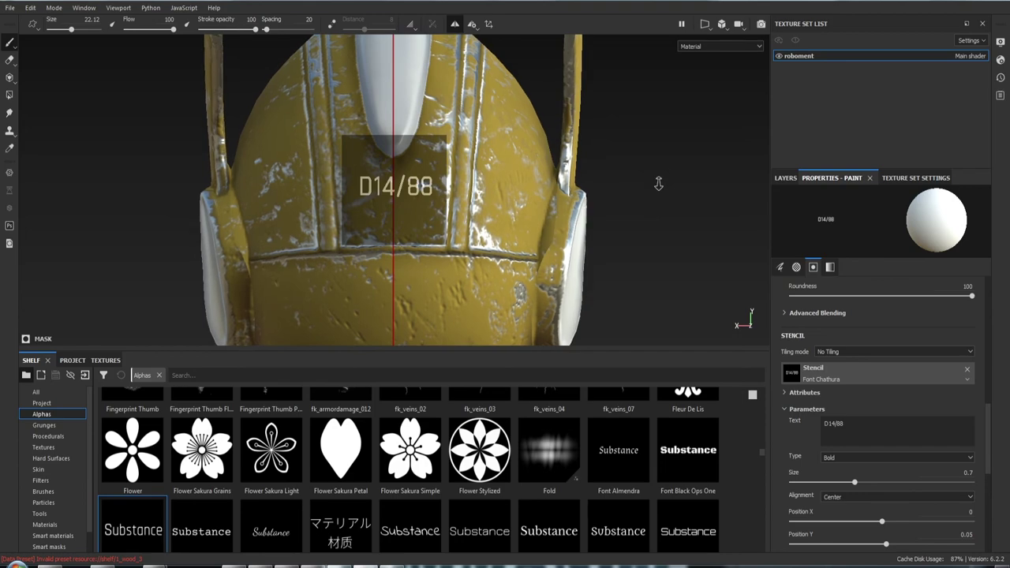
alt+drag(654, 181, 661, 181)
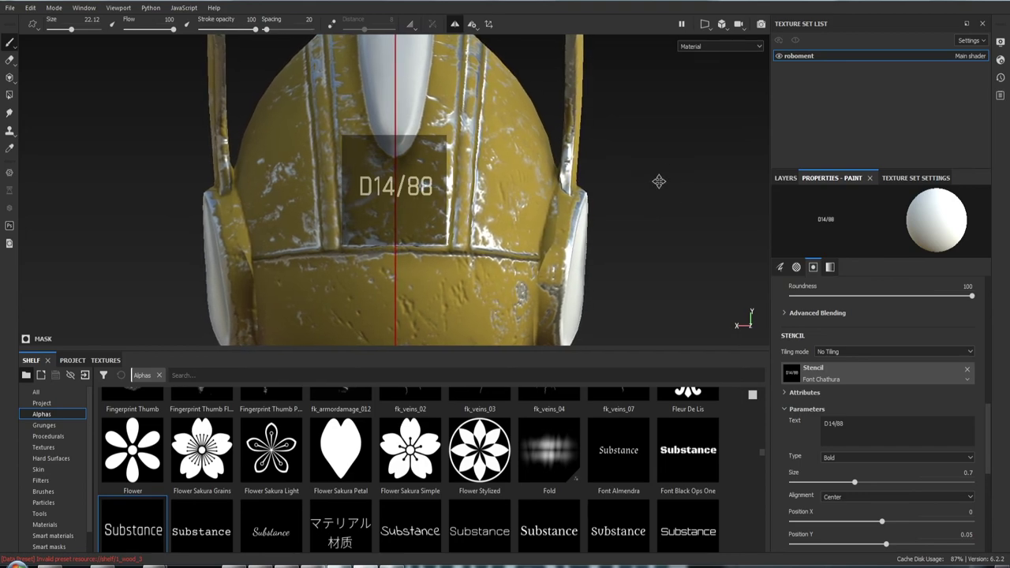
alt+middle_drag(661, 181, 658, 182)
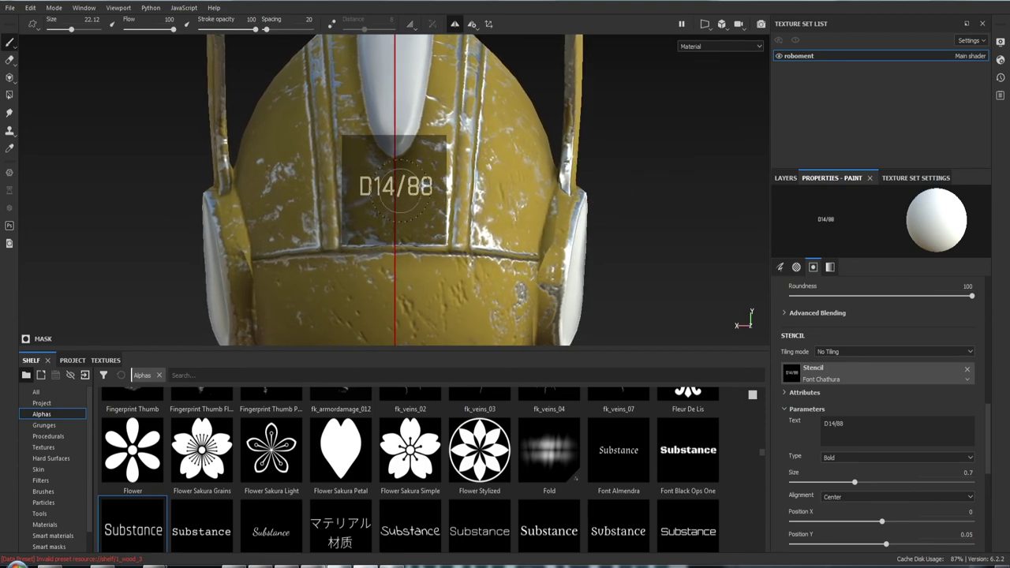
Enlarge the D14/88 stencil, turn off mirror symmetry, and paint the lettering through it.
key(s)
right_drag(422, 193, 424, 209)
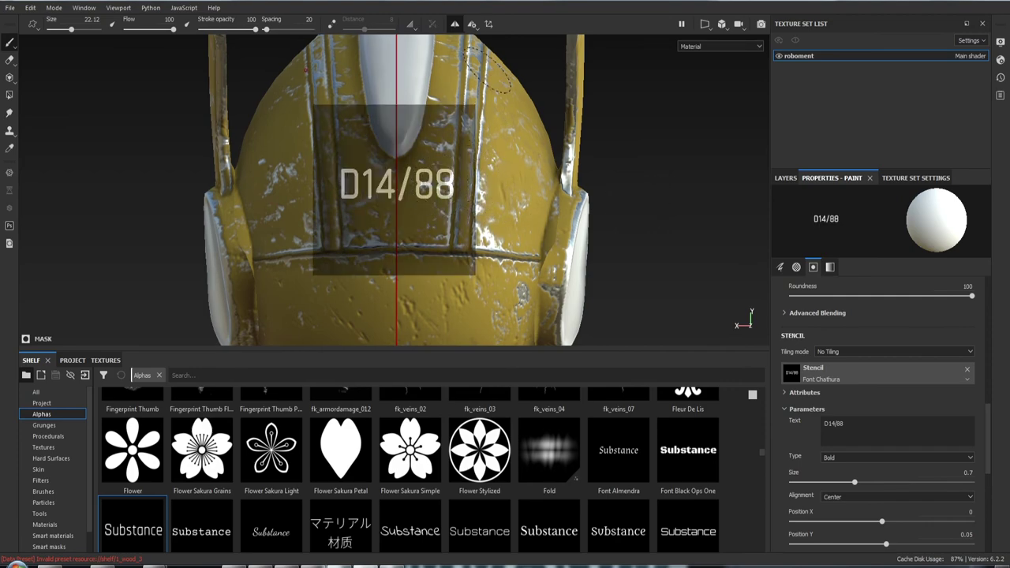
click(455, 24)
drag(456, 142, 416, 184)
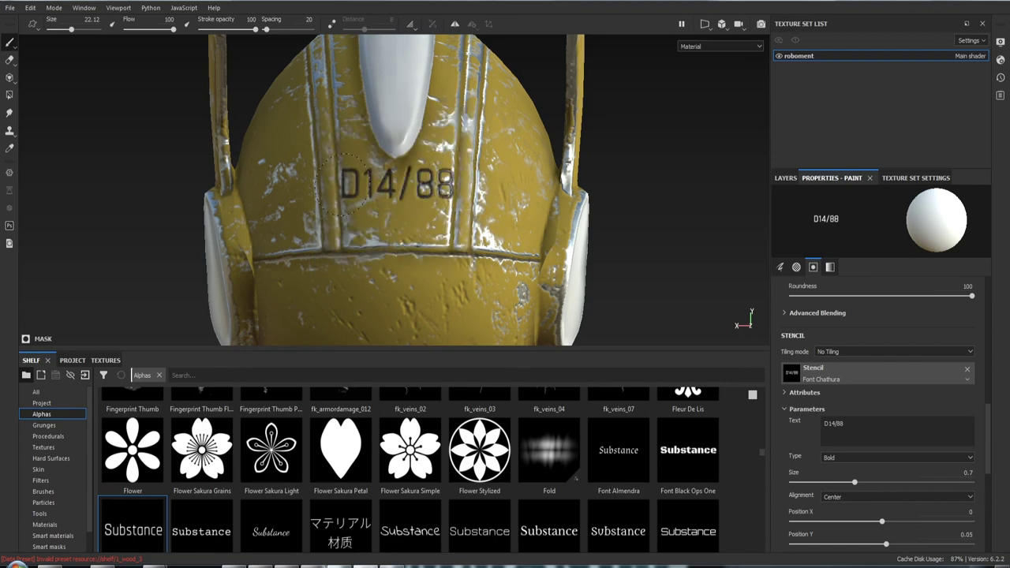
drag(416, 183, 521, 185)
key(s)
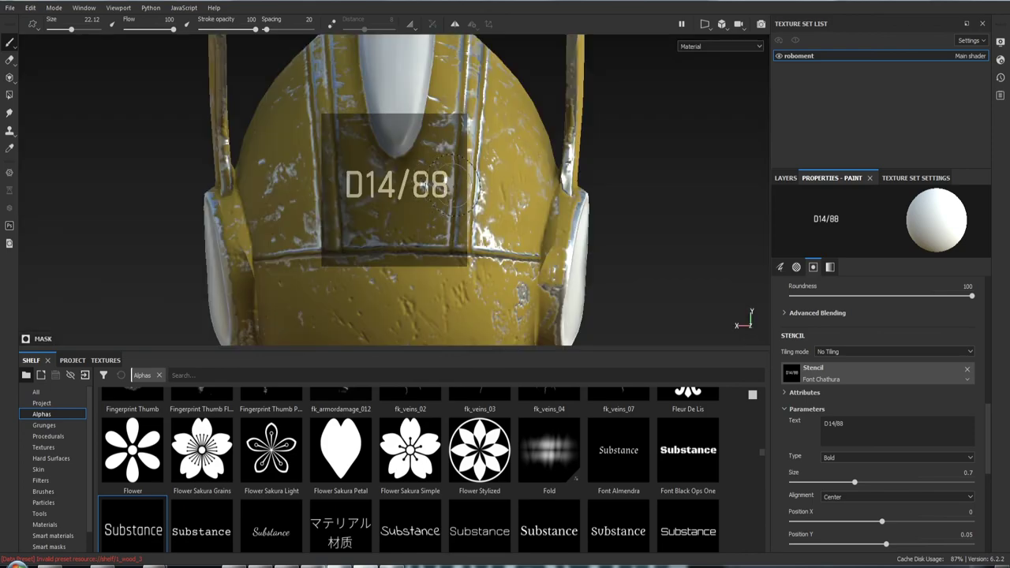
drag(431, 183, 332, 191)
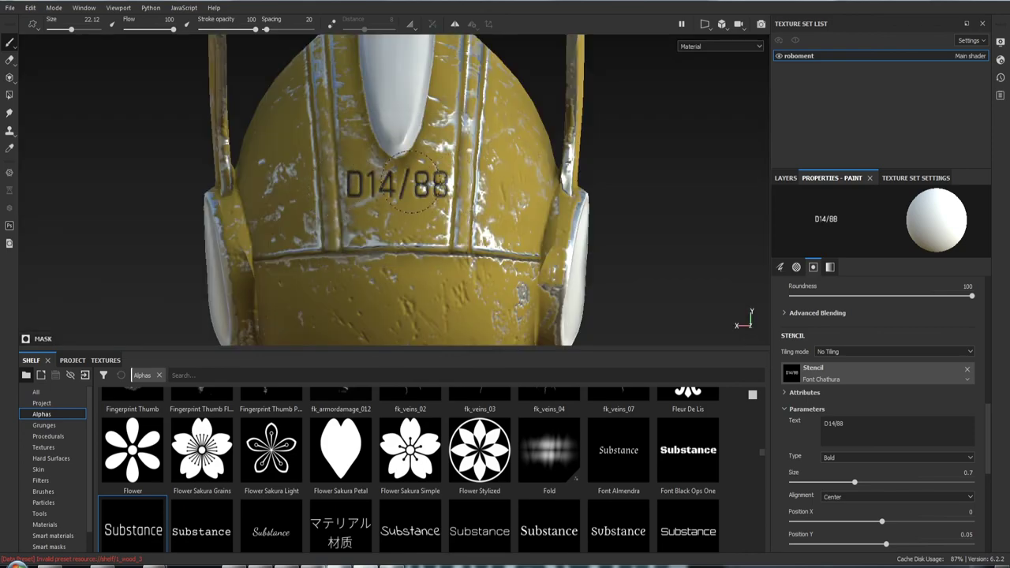
key(s)
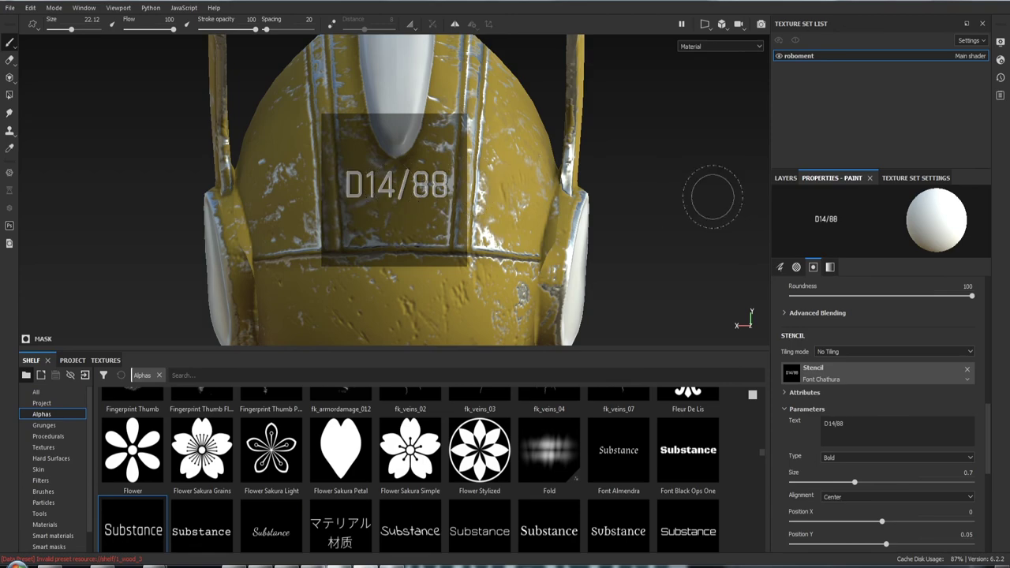
Change the patern layer's base colour from white to a light cream, then save the project.
click(787, 178)
click(806, 304)
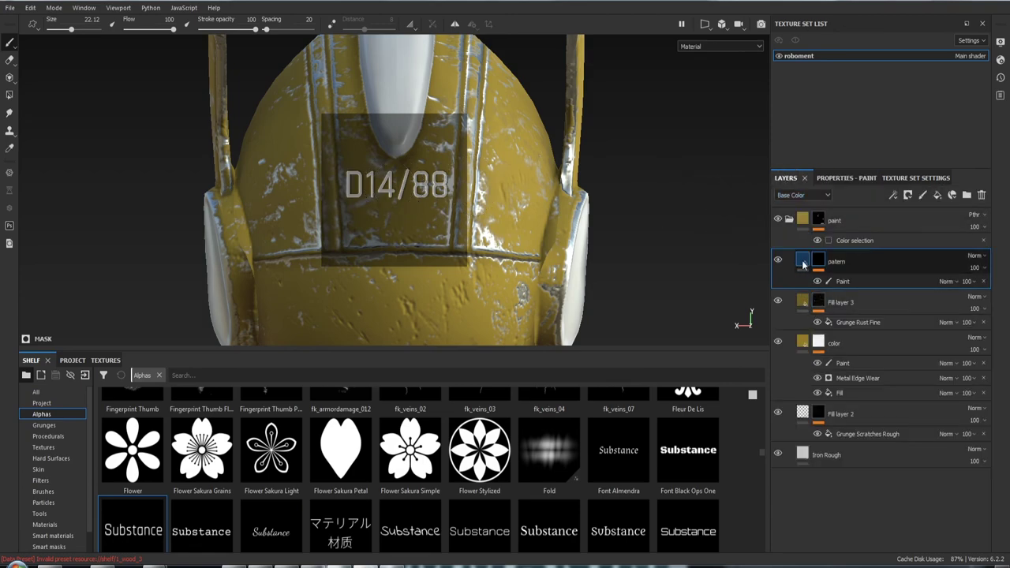
click(829, 178)
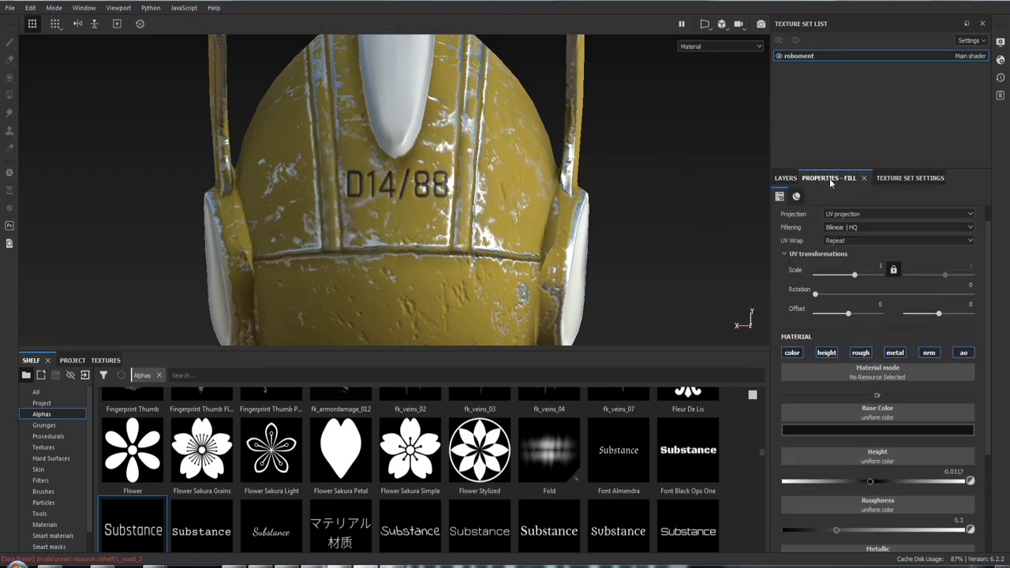
click(839, 431)
click(846, 478)
mouse_move(847, 477)
mouse_down()
mouse_move(836, 452)
mouse_move(925, 484)
mouse_move(860, 485)
mouse_move(844, 474)
mouse_move(844, 485)
mouse_move(824, 455)
mouse_up()
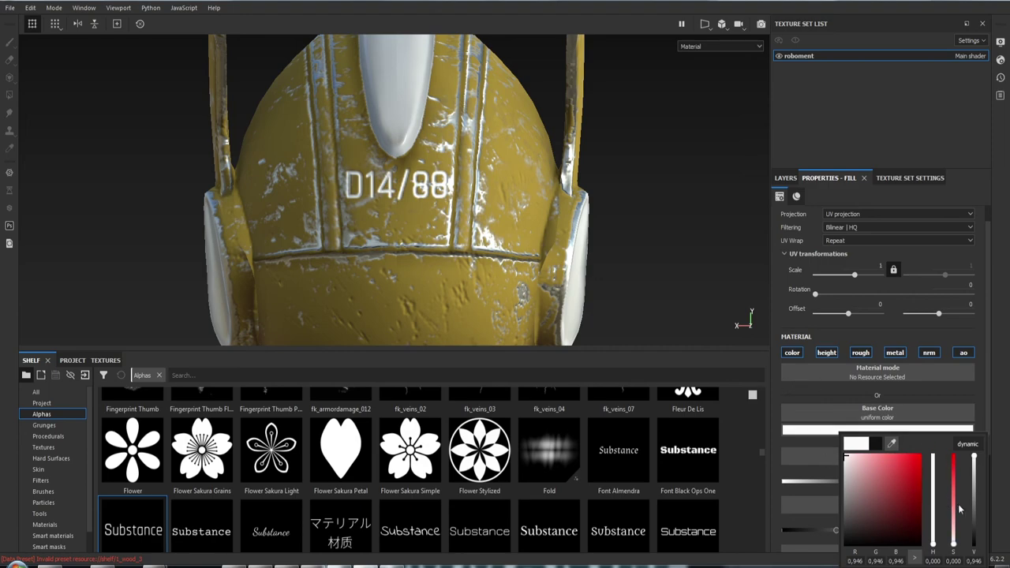
mouse_move(954, 545)
mouse_down()
mouse_move(933, 516)
mouse_move(933, 455)
mouse_move(934, 540)
mouse_move(957, 521)
mouse_up()
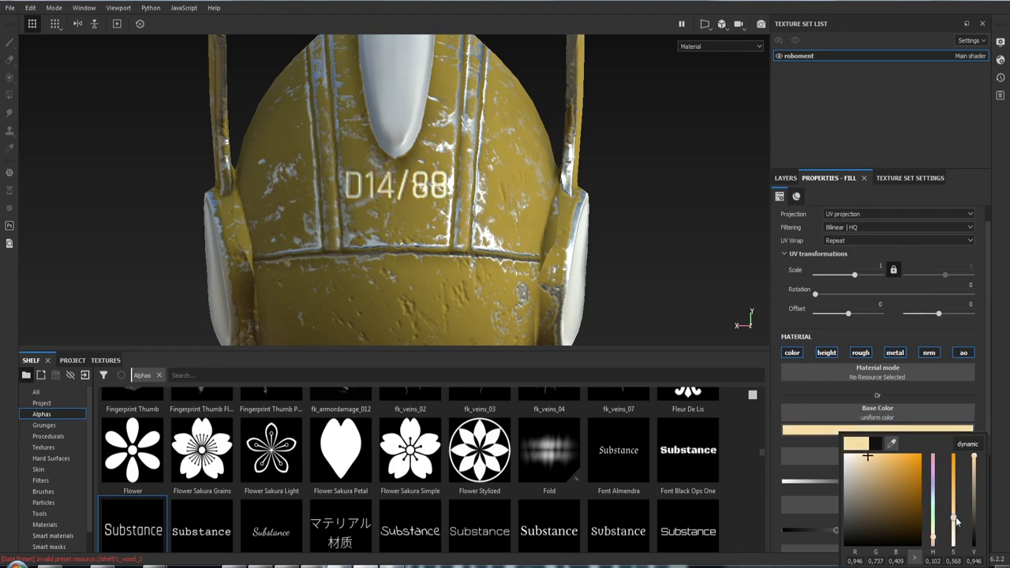
click(785, 178)
key(ctrl+s)
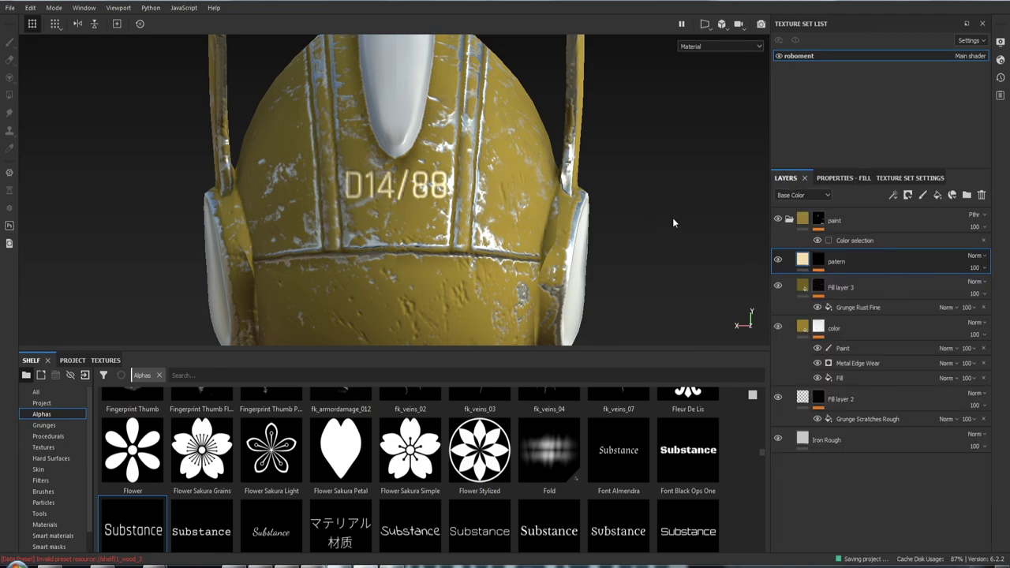
View the whole helmet at three-quarter angle and add a filter effect to the color layer.
alt+right_drag(650, 276, 559, 223)
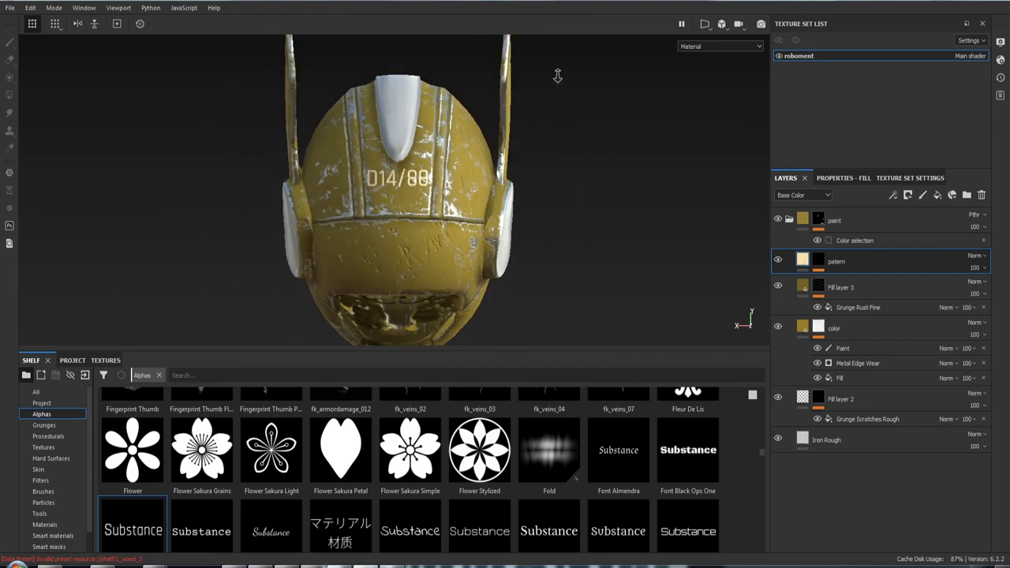
mouse_move(559, 224)
alt+mouse_down()
mouse_move(235, 219)
mouse_move(609, 210)
mouse_move(577, 239)
mouse_move(608, 209)
mouse_move(637, 218)
alt+mouse_up()
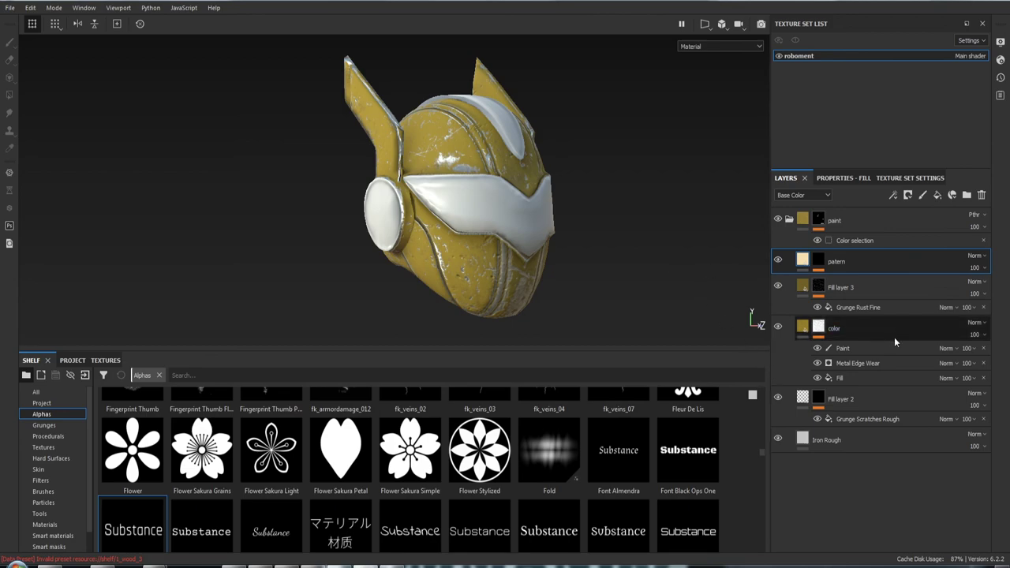
click(804, 331)
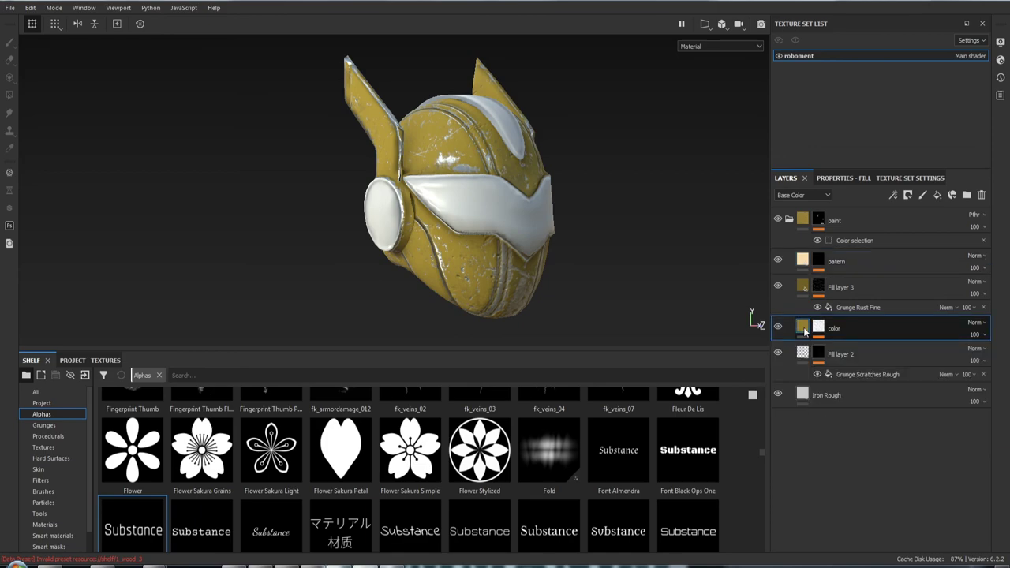
alt+click(804, 331)
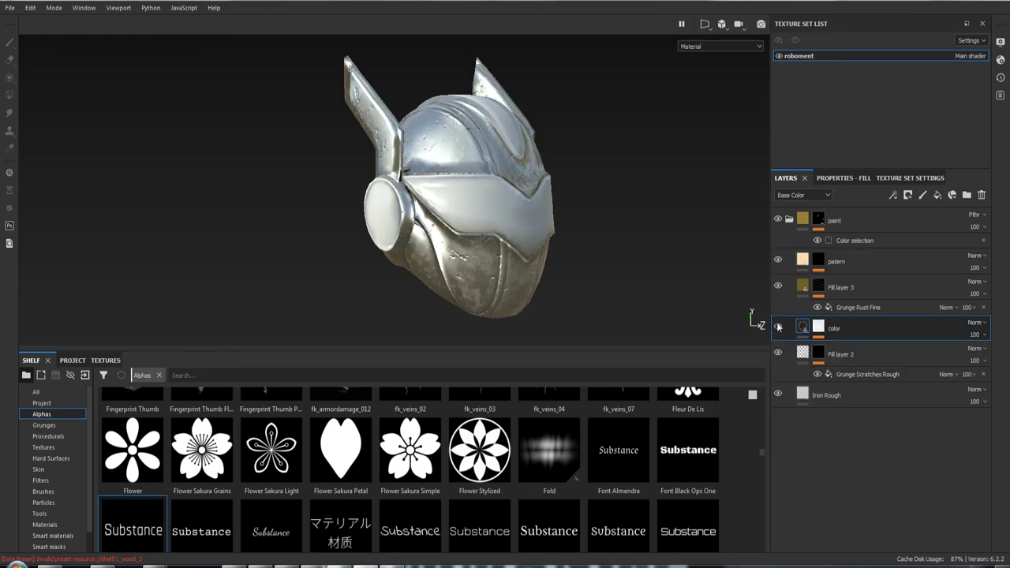
alt+click(805, 334)
right_click(804, 332)
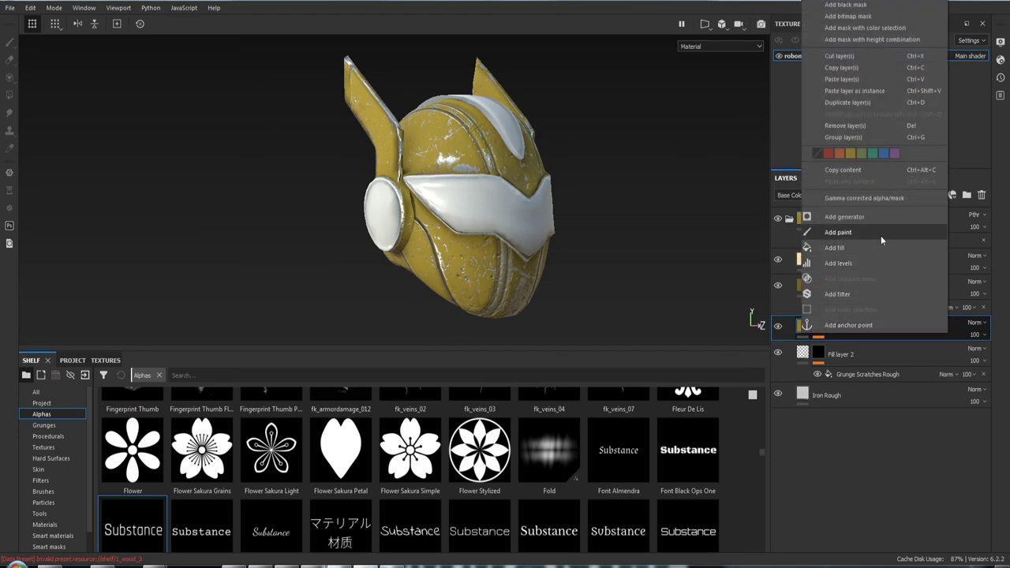
click(861, 293)
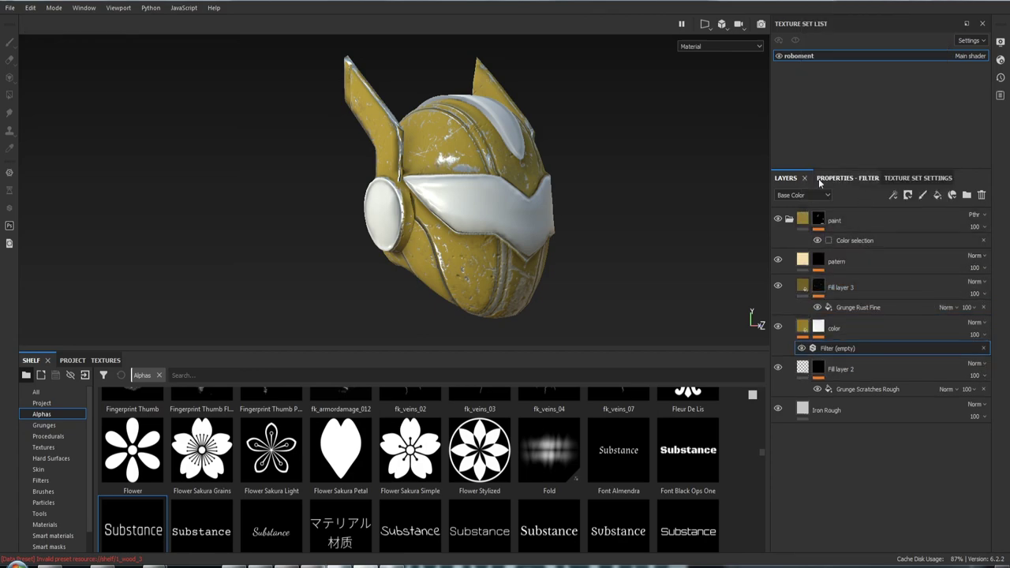
Exclude the height channel from the new filter and set it to MatFx Peeling Paint.
click(849, 180)
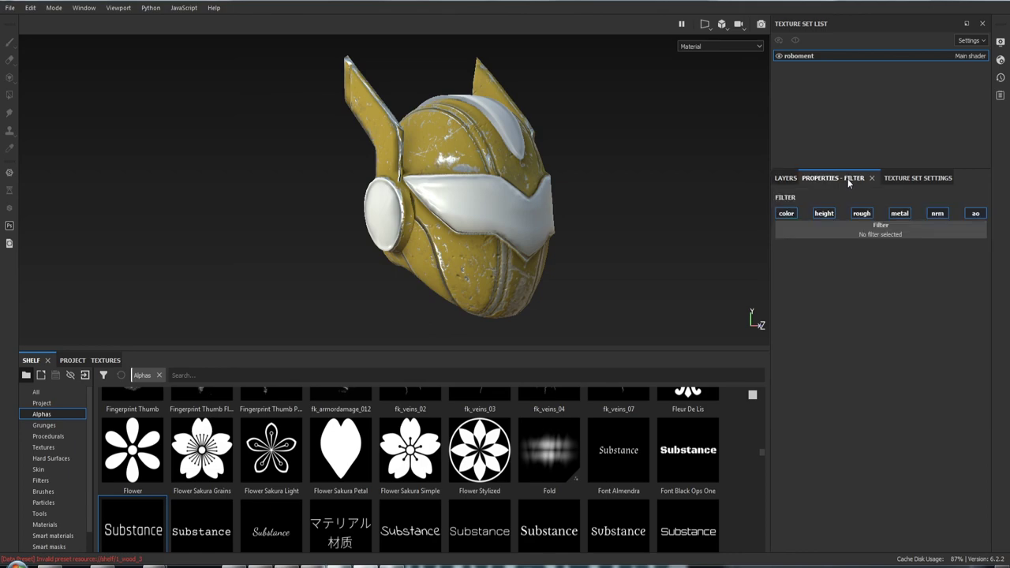
click(825, 214)
click(893, 233)
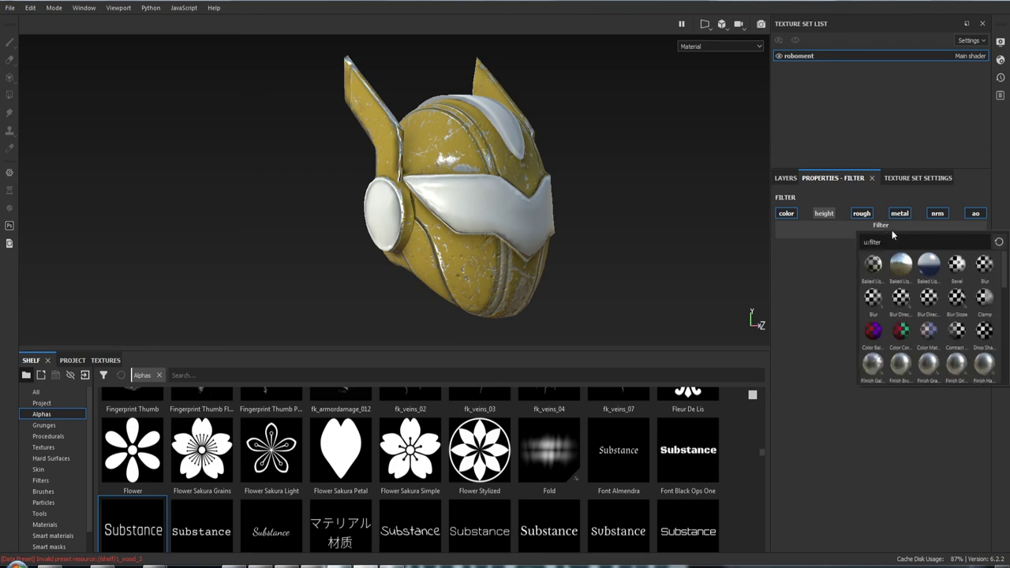
click(876, 233)
click(880, 230)
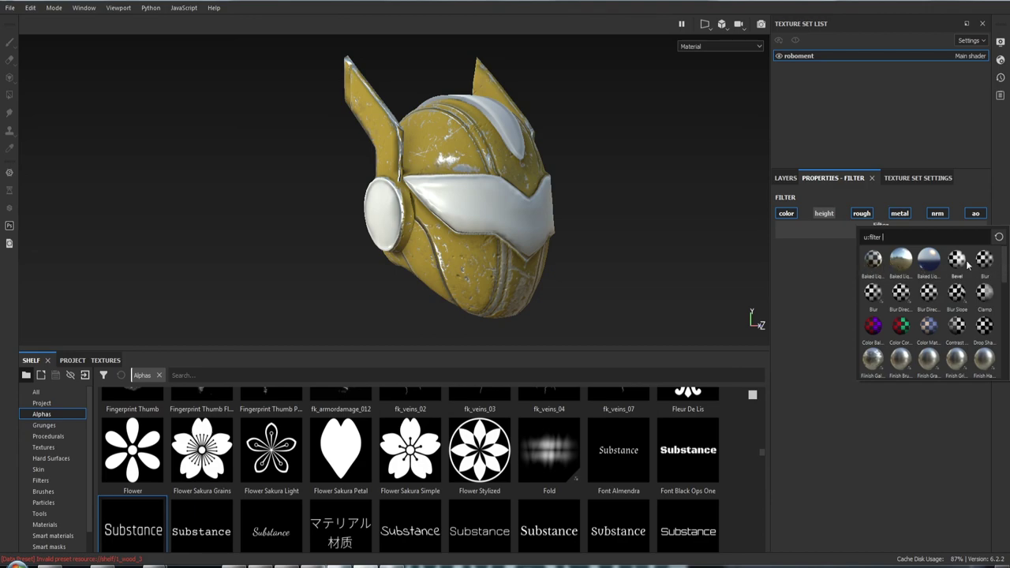
mouse_move(956, 330)
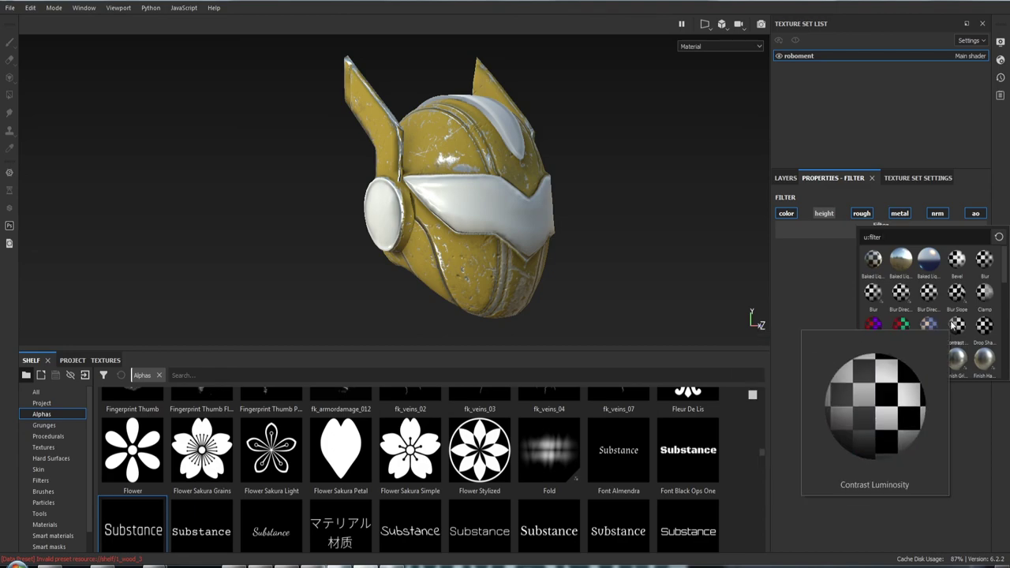
scroll(892, 336, down, 1)
scroll(916, 355, down, 2)
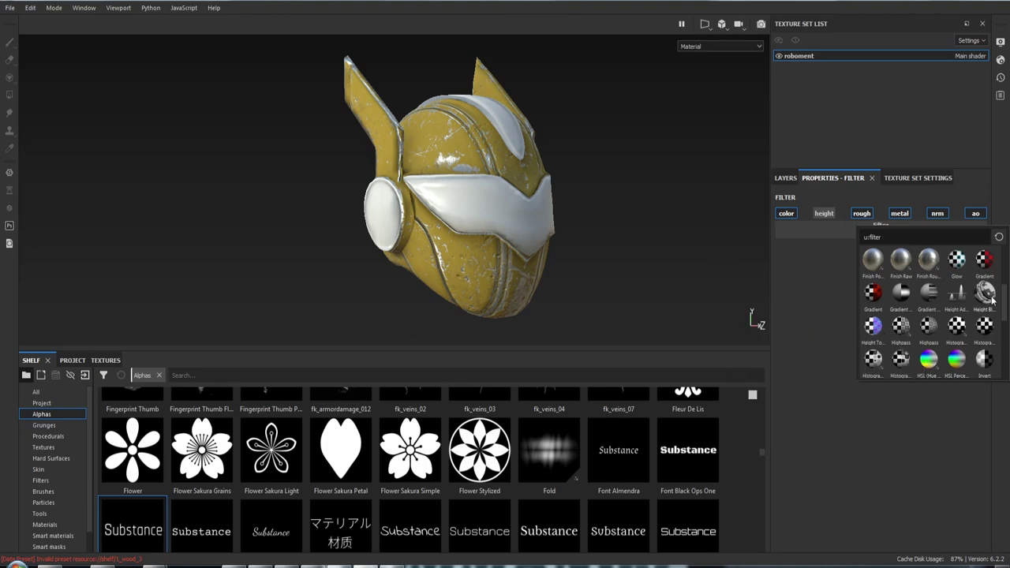
drag(1005, 300, 1008, 346)
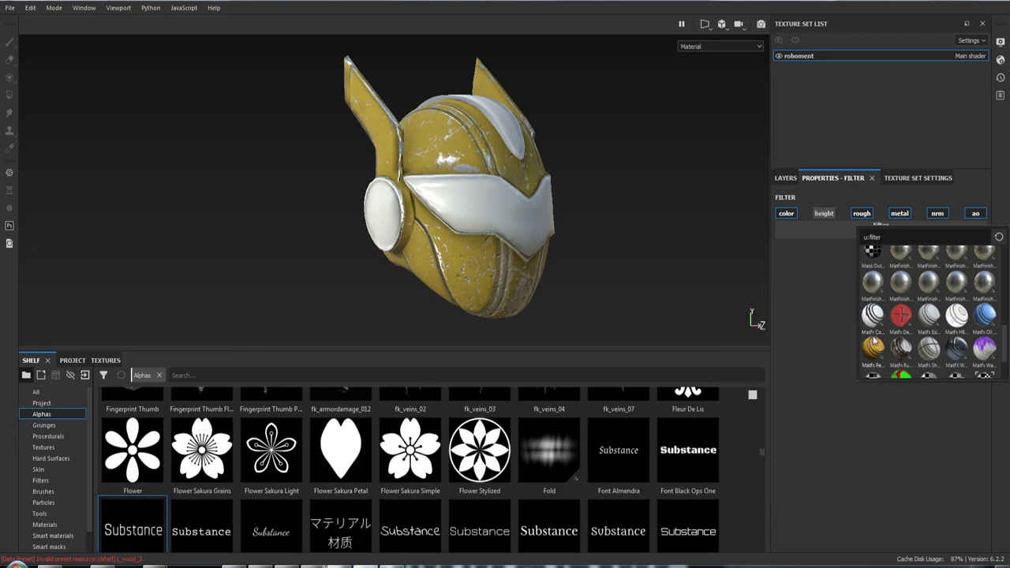
mouse_move(873, 349)
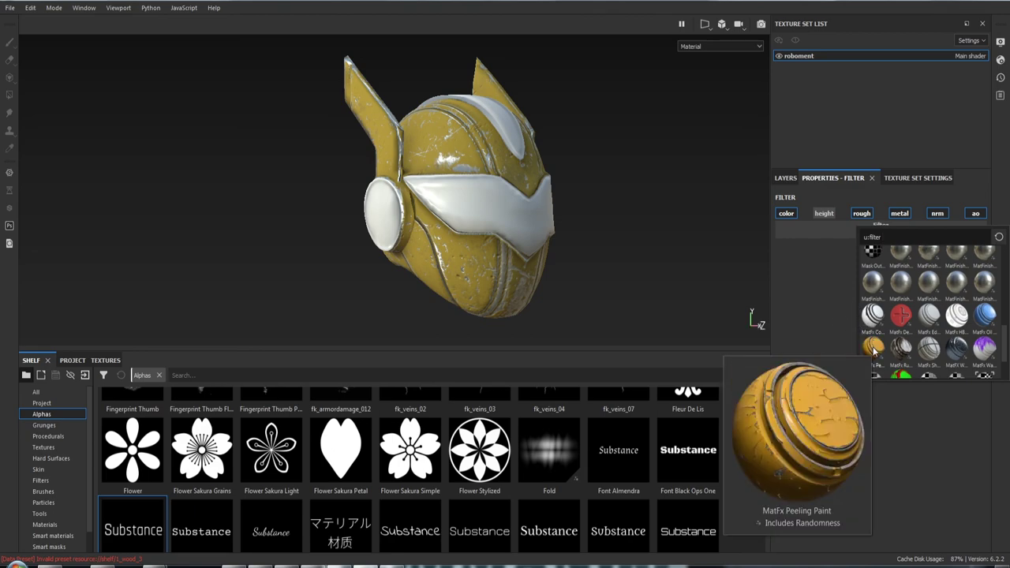
click(874, 349)
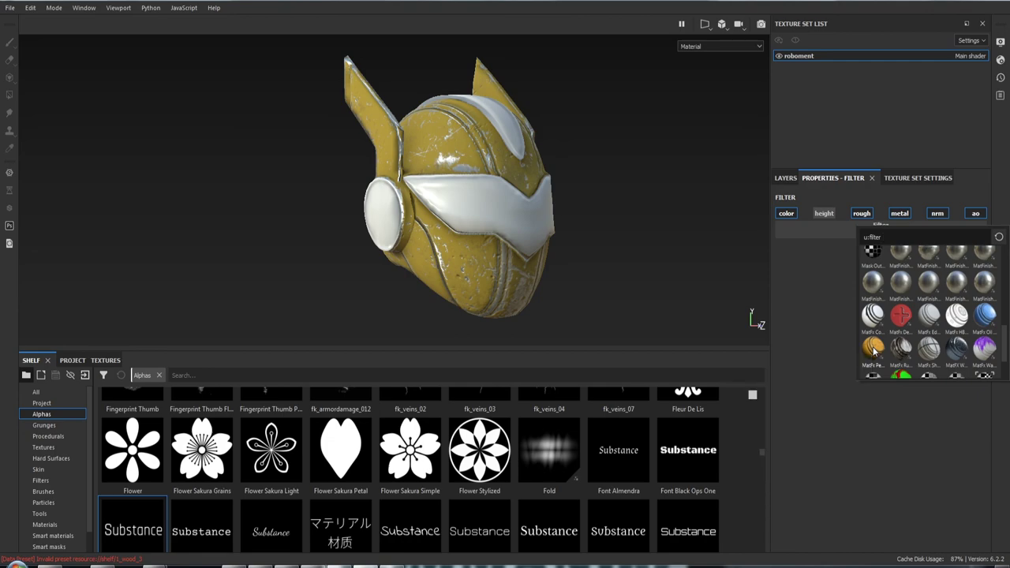